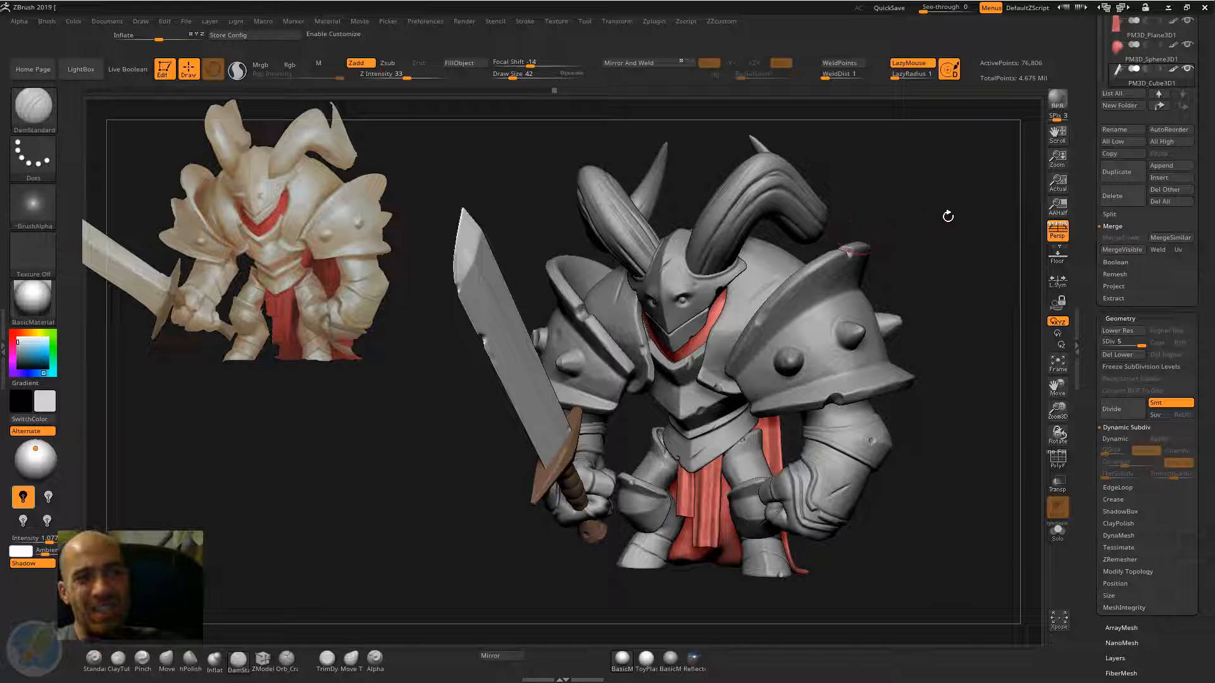
Step: Solo the sword and isolate its blade by hiding the guard and handle
drag(939, 232, 553, 263)
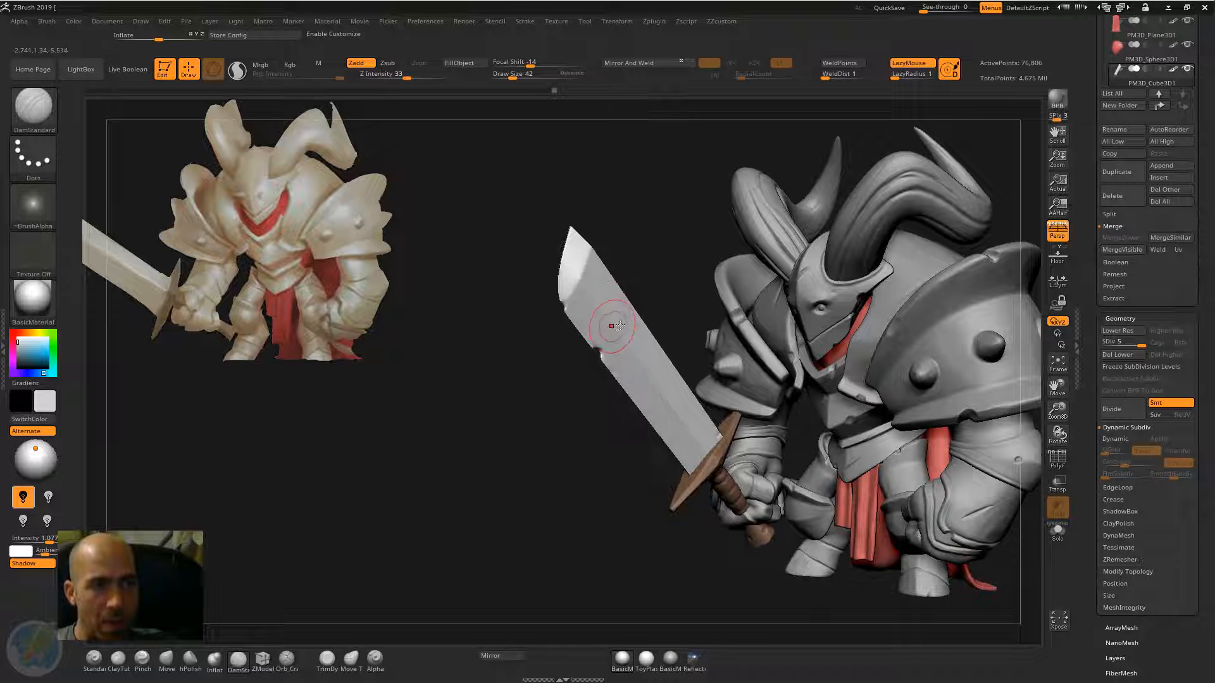
click(1059, 533)
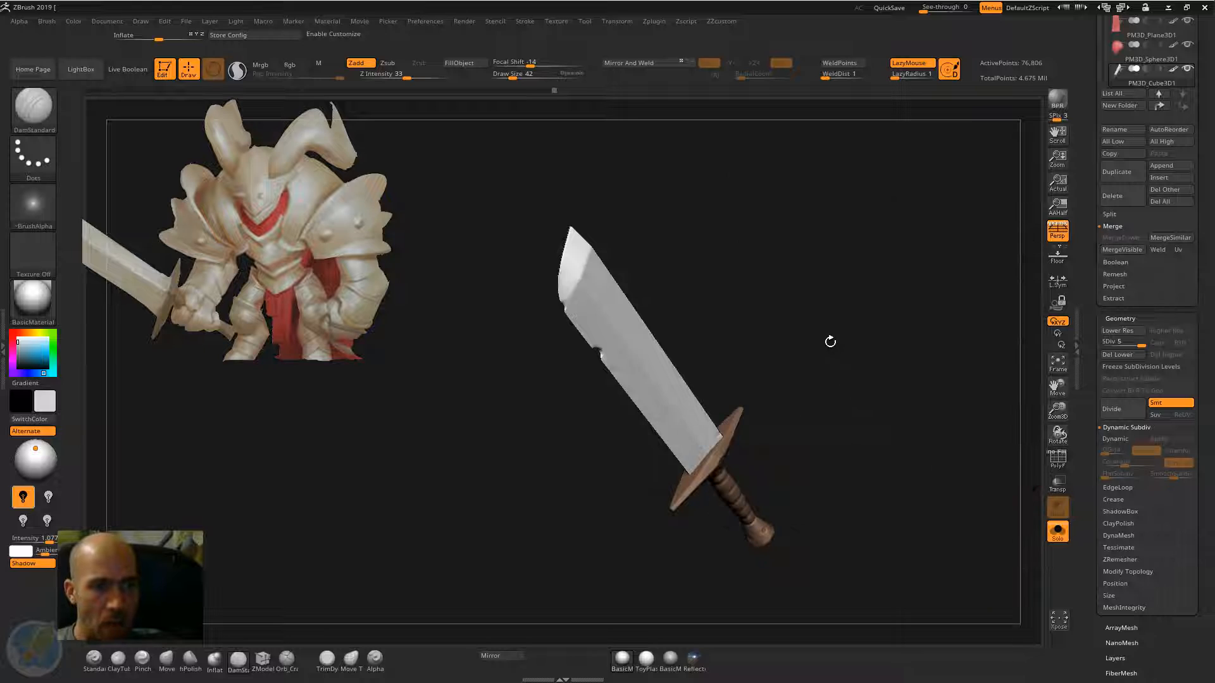
drag(831, 342, 698, 268)
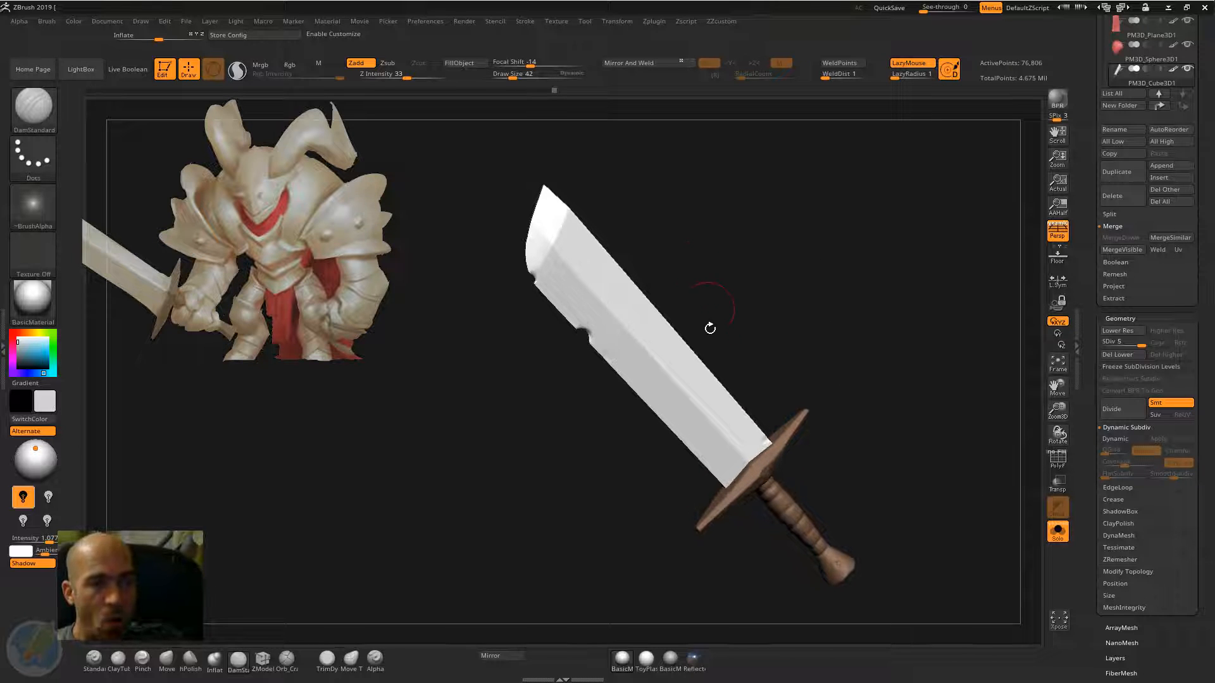
ctrl+shift+click(694, 399)
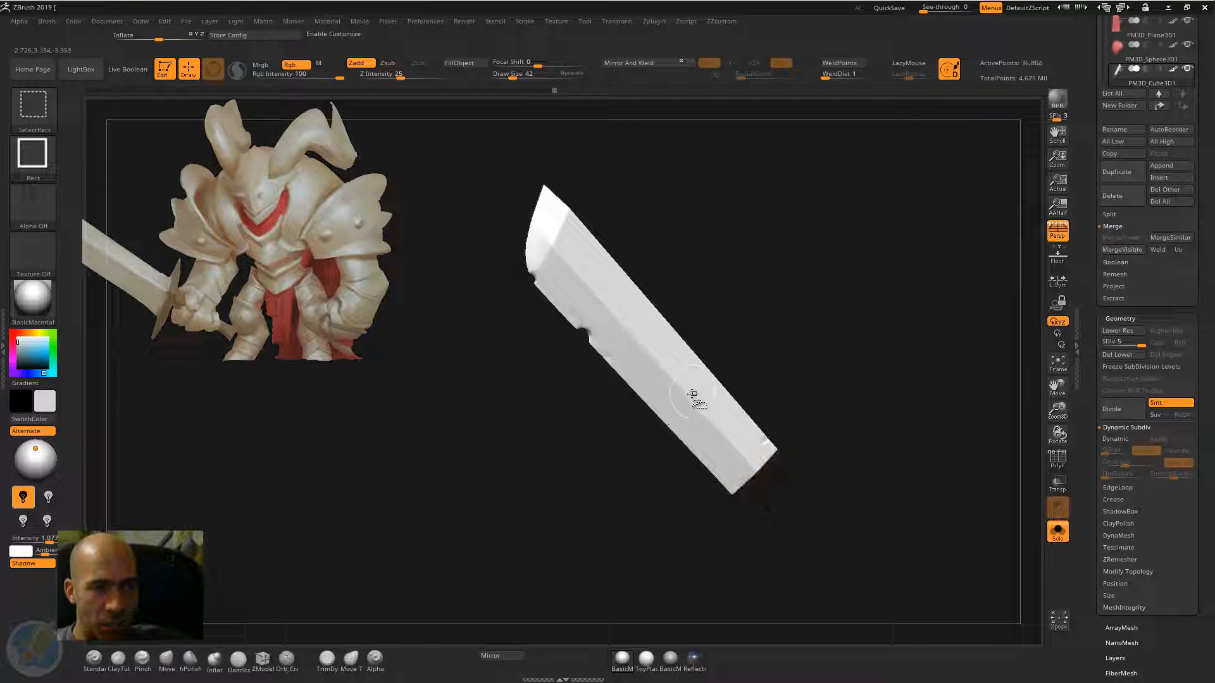
Step: Smooth the blade's face, and flatten its surface and bevelled edges with the hPolish brush
mouse_move(724, 203)
mouse_down()
mouse_move(646, 179)
mouse_move(822, 271)
mouse_move(795, 304)
mouse_move(774, 287)
mouse_move(886, 247)
mouse_move(866, 291)
mouse_up()
shift+drag(629, 341, 668, 344)
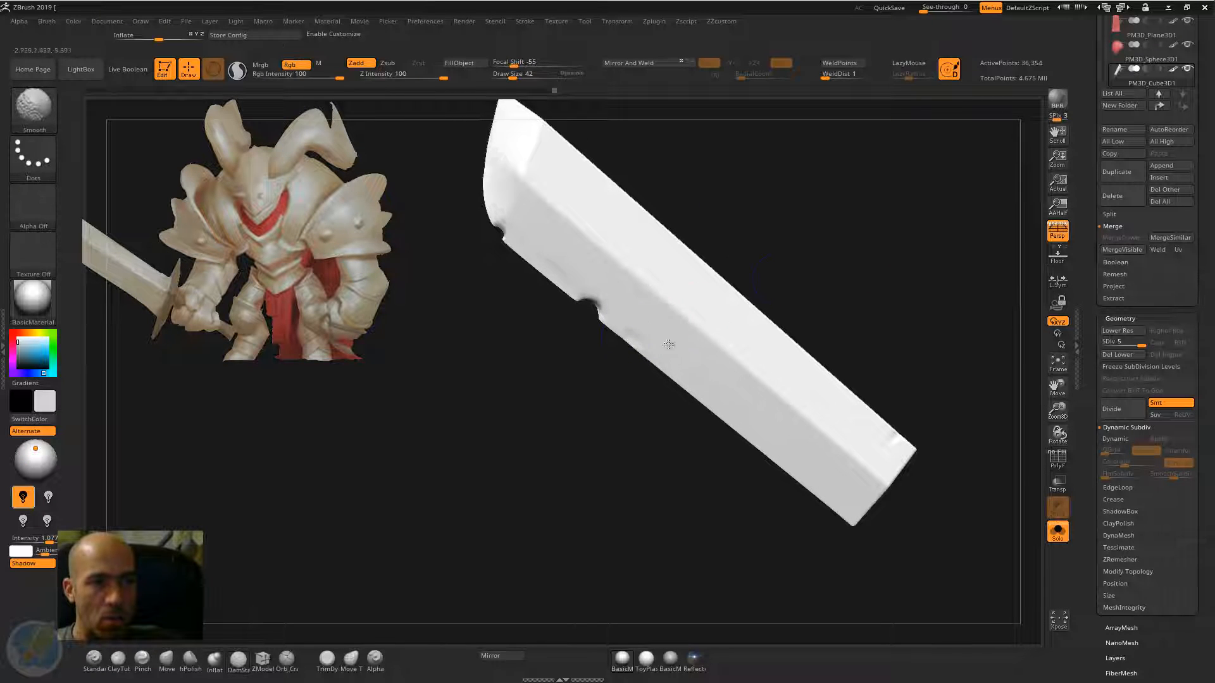
alt+drag(810, 255, 789, 251)
key(b)
key(h)
key(p)
drag(655, 306, 697, 330)
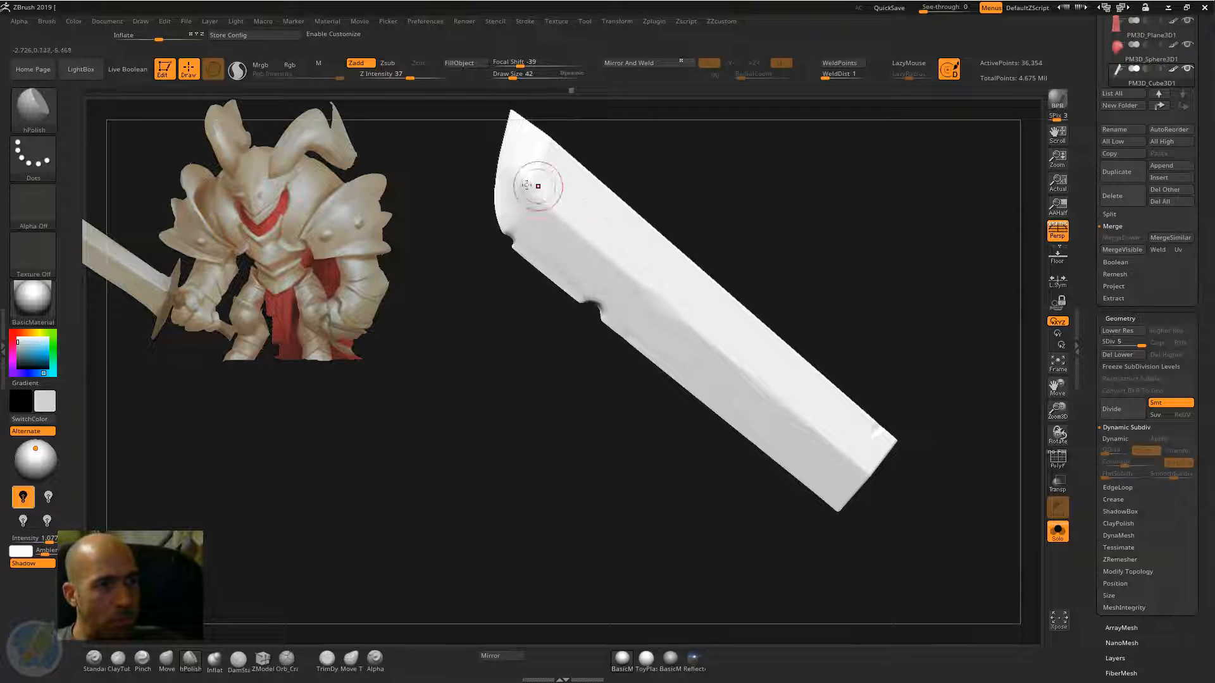
drag(529, 223, 533, 181)
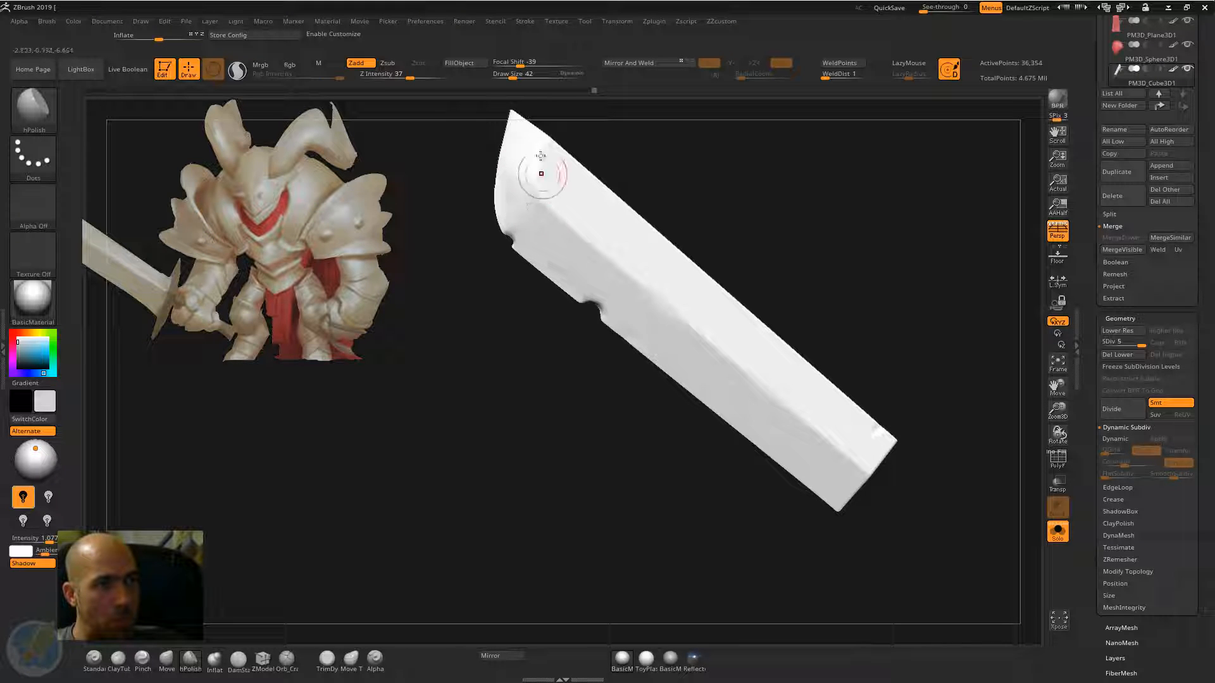
alt+drag(697, 172, 699, 228)
drag(607, 265, 638, 305)
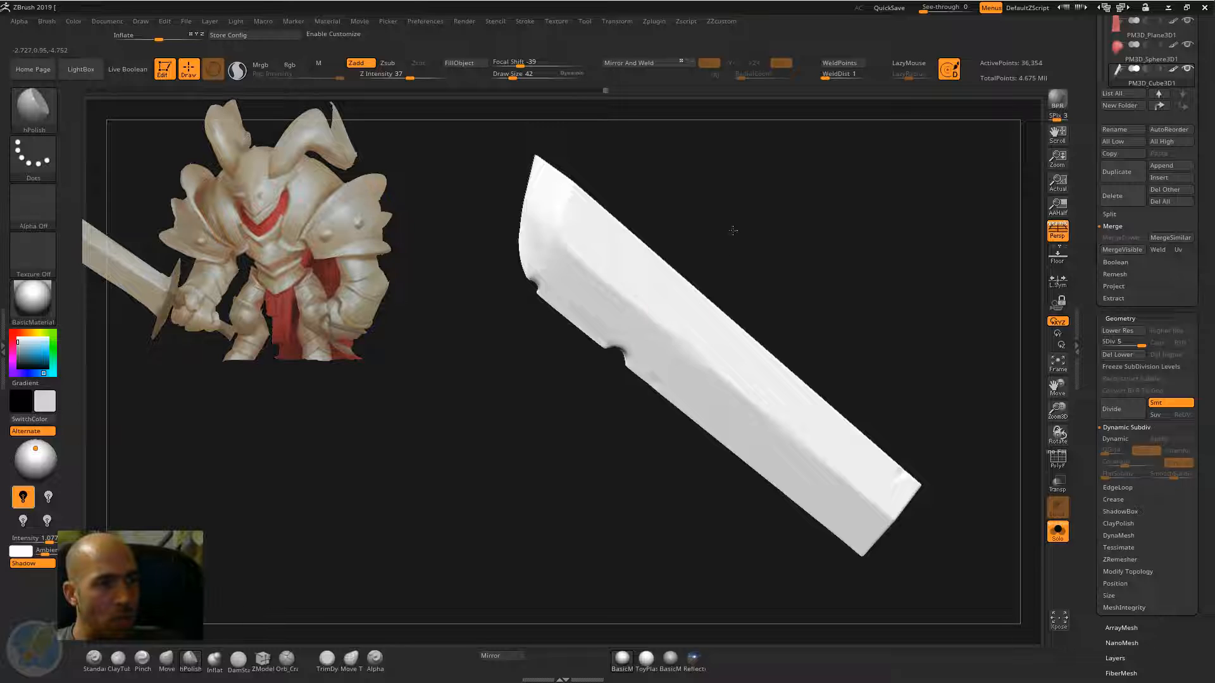
Step: Choose a light tan colour and fill the whole visible blade with it
drag(733, 230, 643, 238)
drag(746, 203, 608, 198)
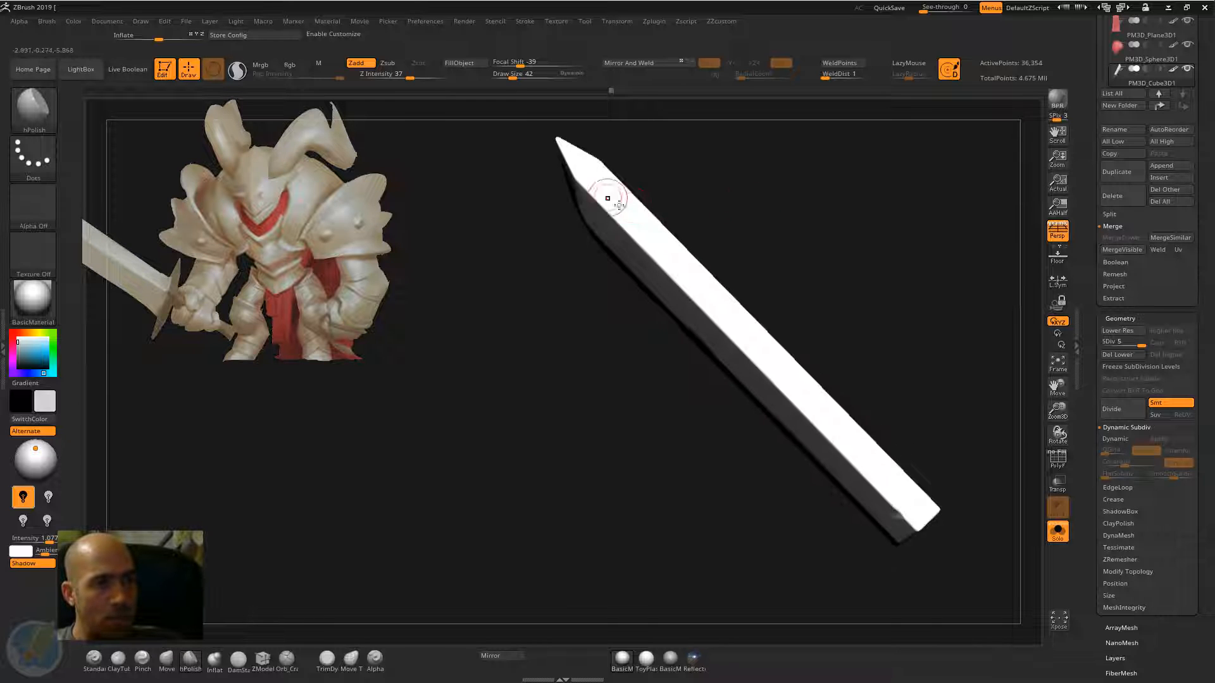
drag(770, 217, 911, 256)
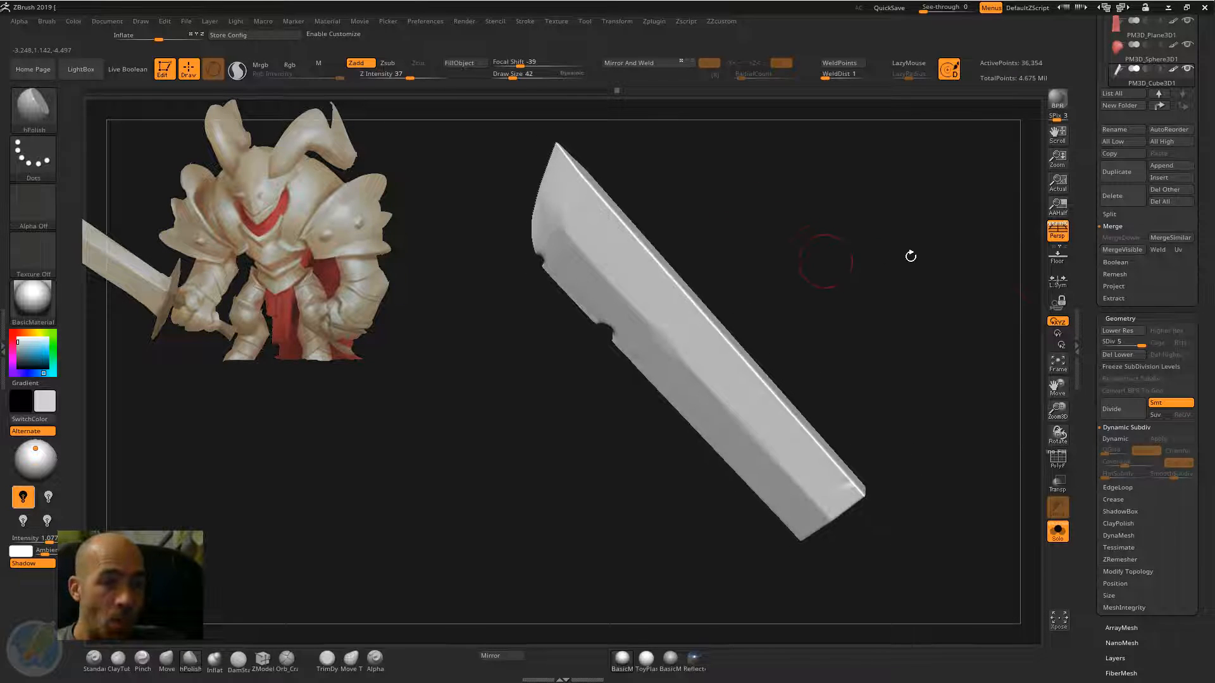
drag(1090, 366, 1084, 197)
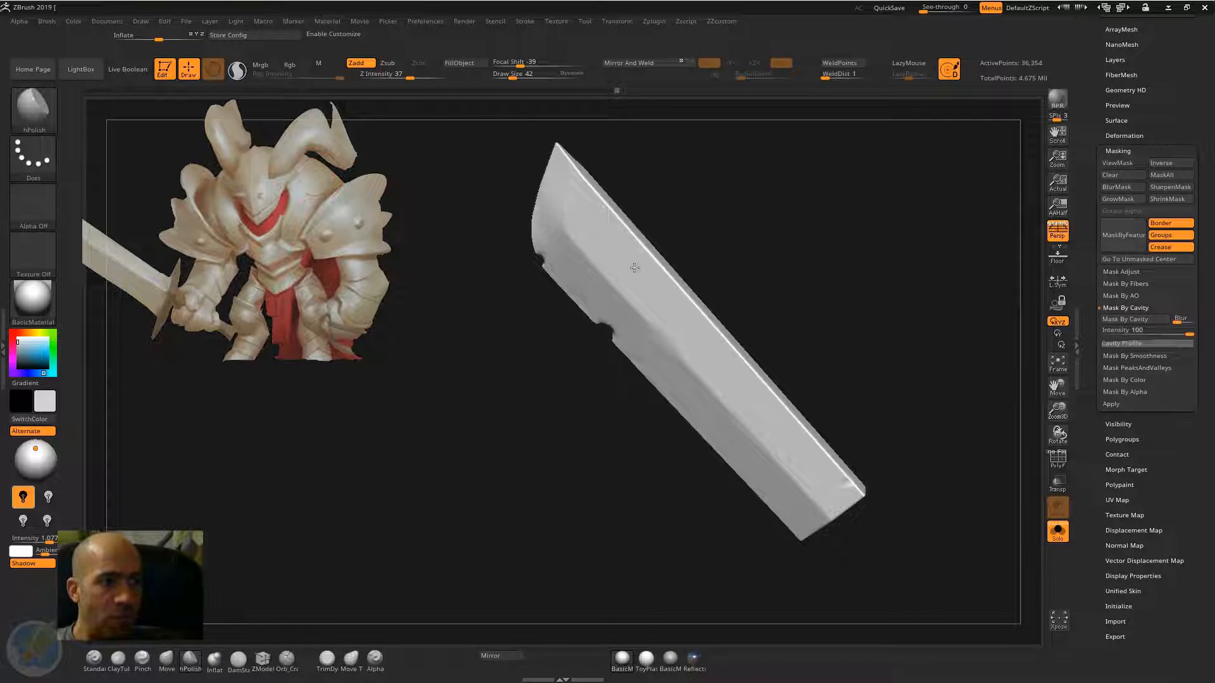
alt+drag(599, 428, 621, 469)
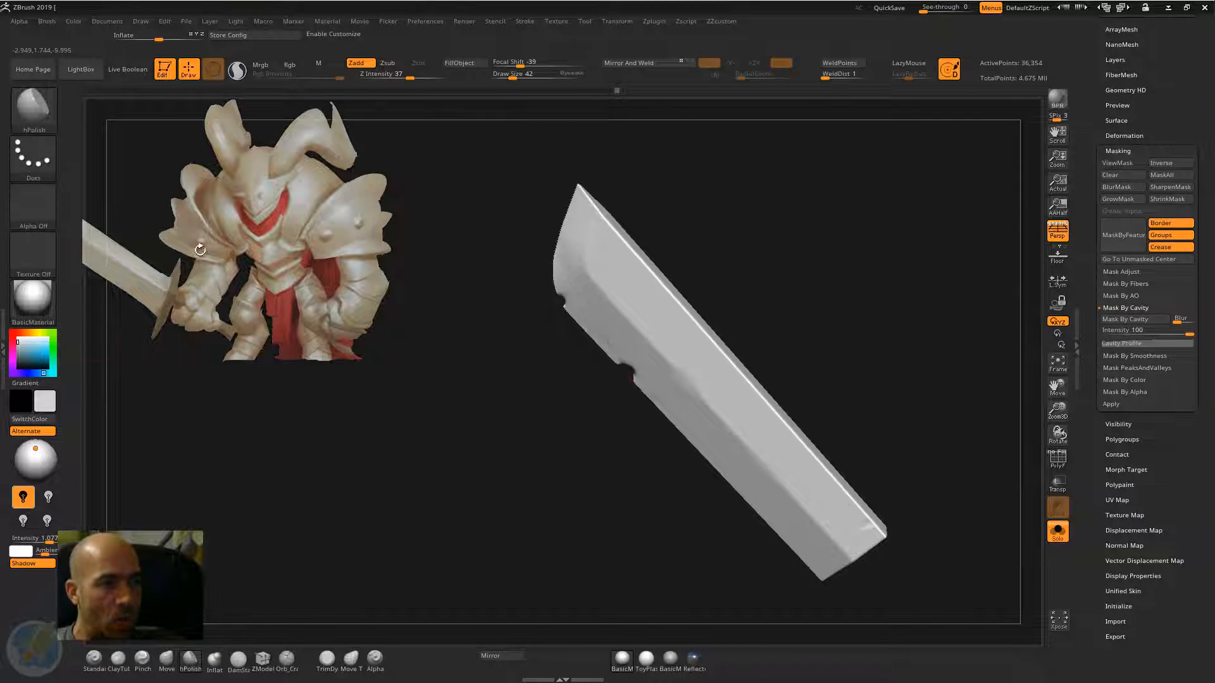
click(31, 351)
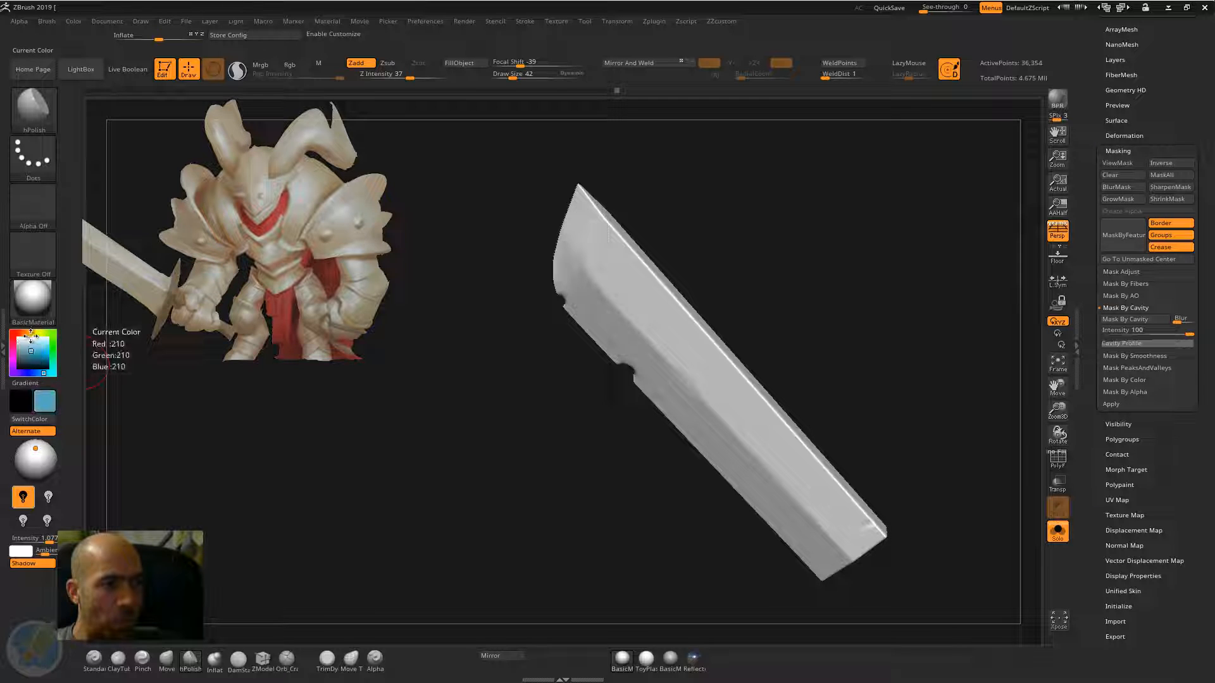
click(26, 333)
drag(24, 348, 24, 346)
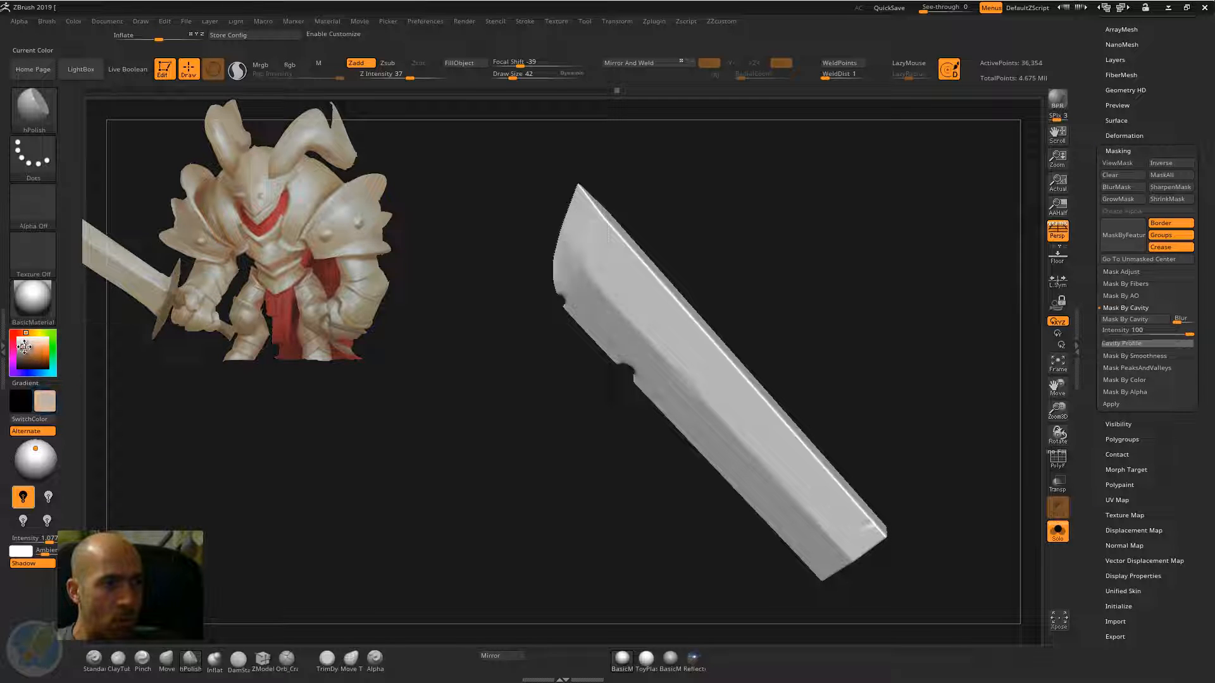
click(28, 342)
click(28, 343)
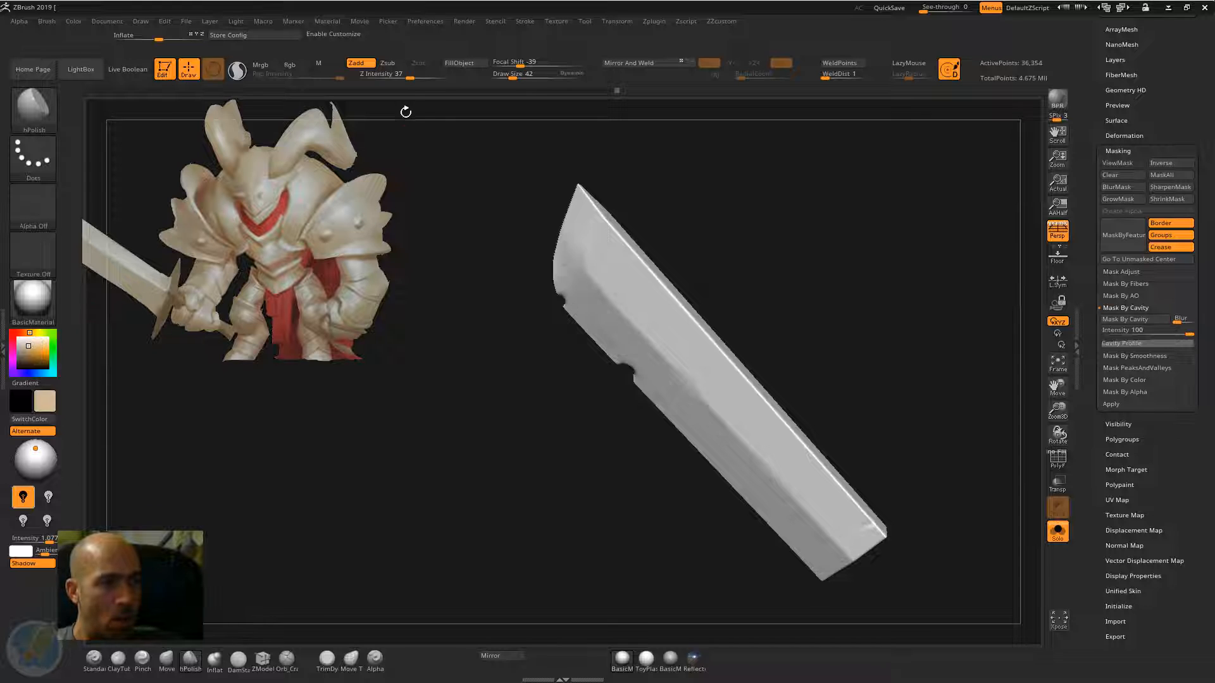
click(460, 63)
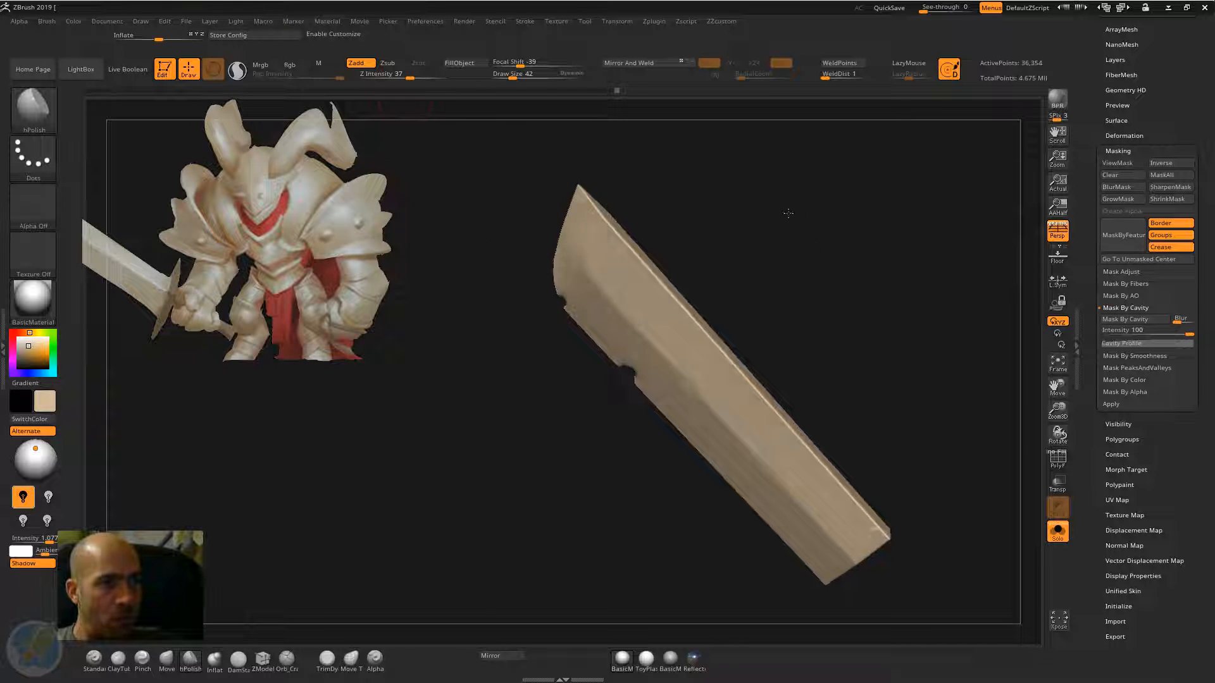
mouse_move(788, 213)
mouse_down()
mouse_move(793, 312)
mouse_move(797, 284)
mouse_up()
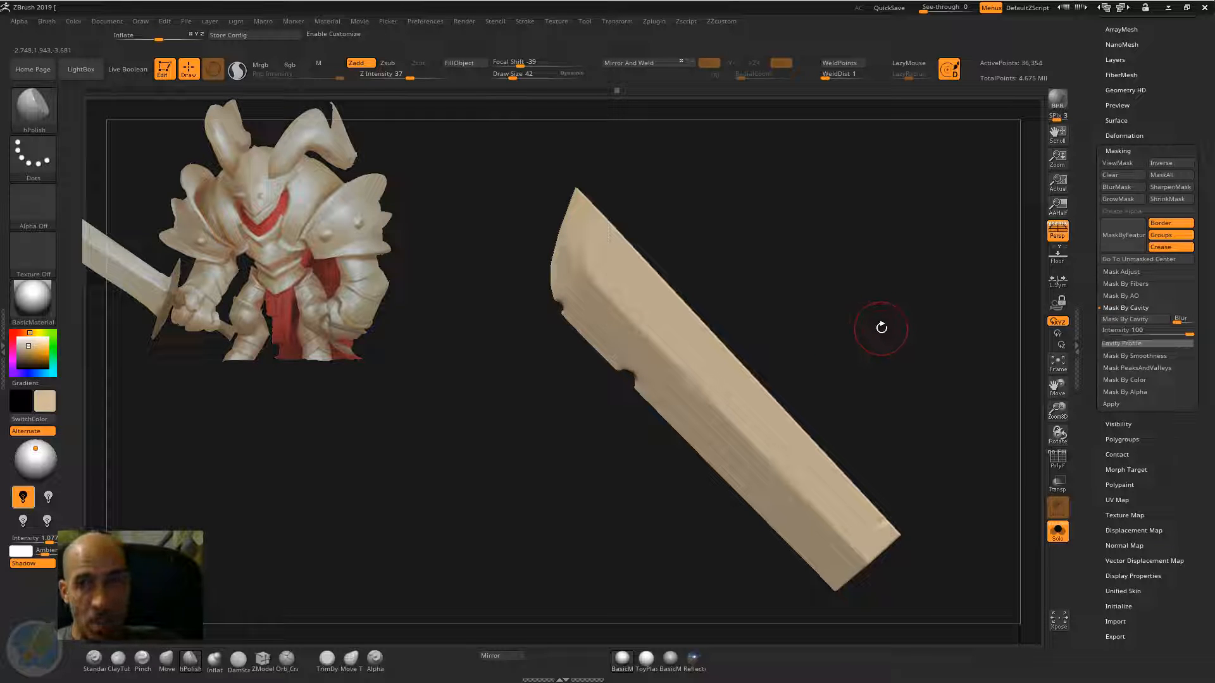
mouse_move(801, 240)
mouse_down()
mouse_move(813, 241)
mouse_move(718, 250)
mouse_up()
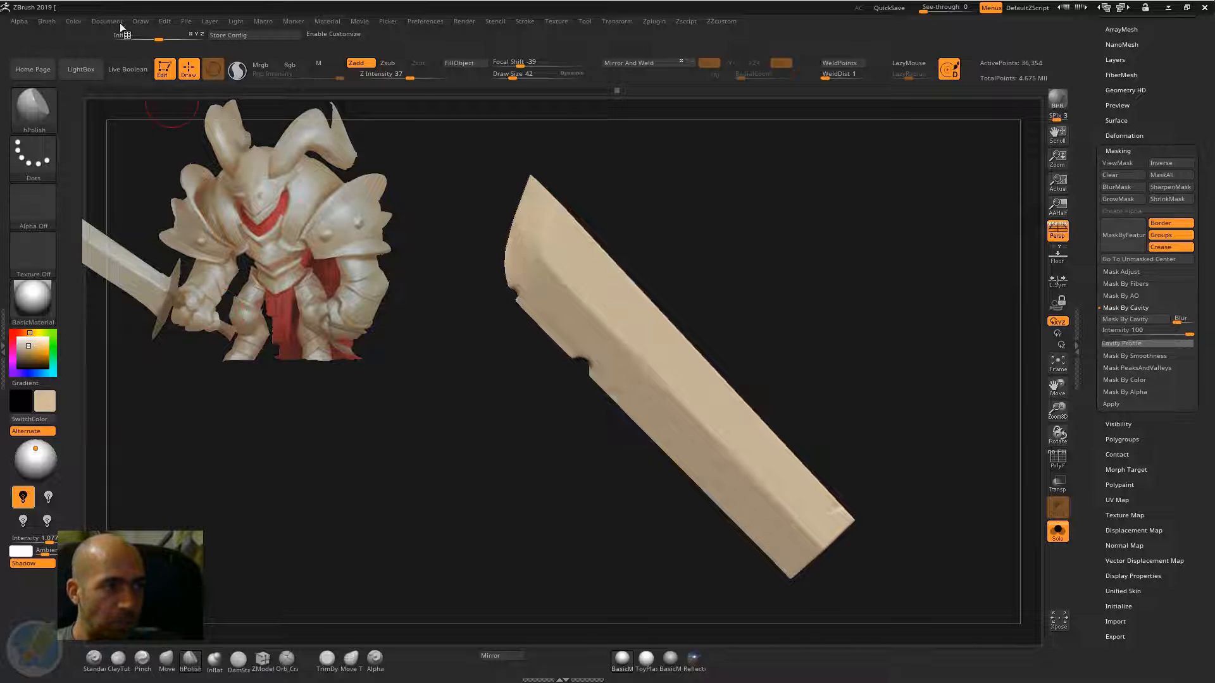
click(79, 23)
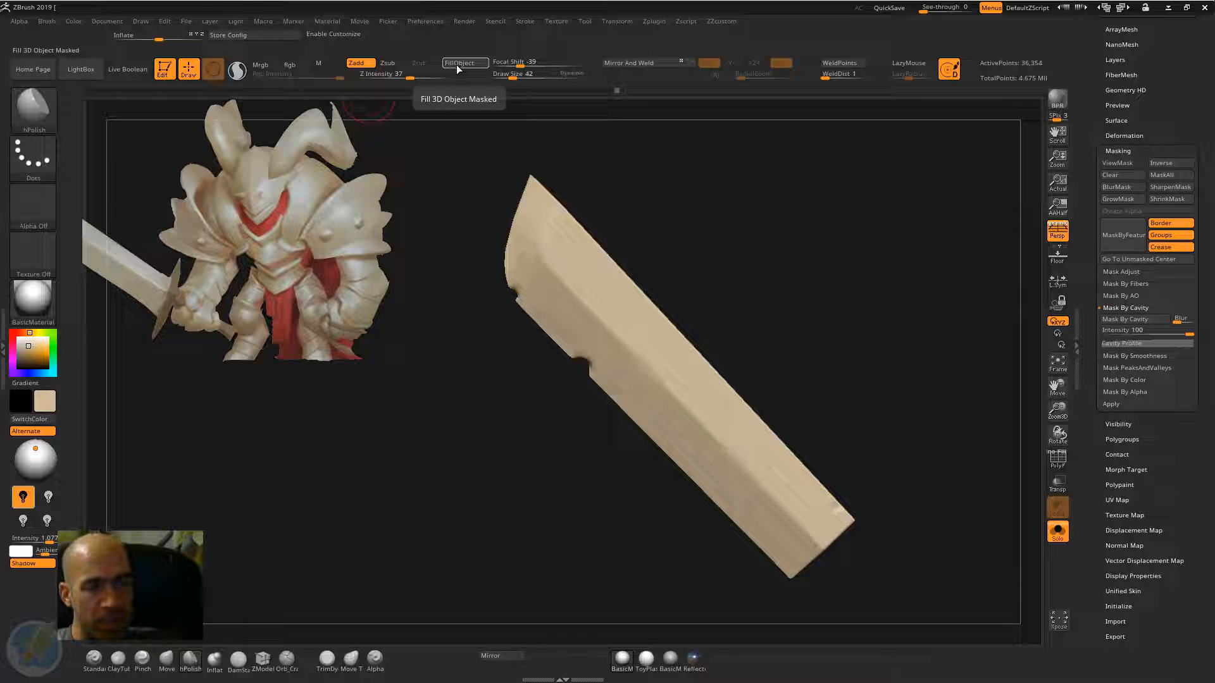
click(70, 22)
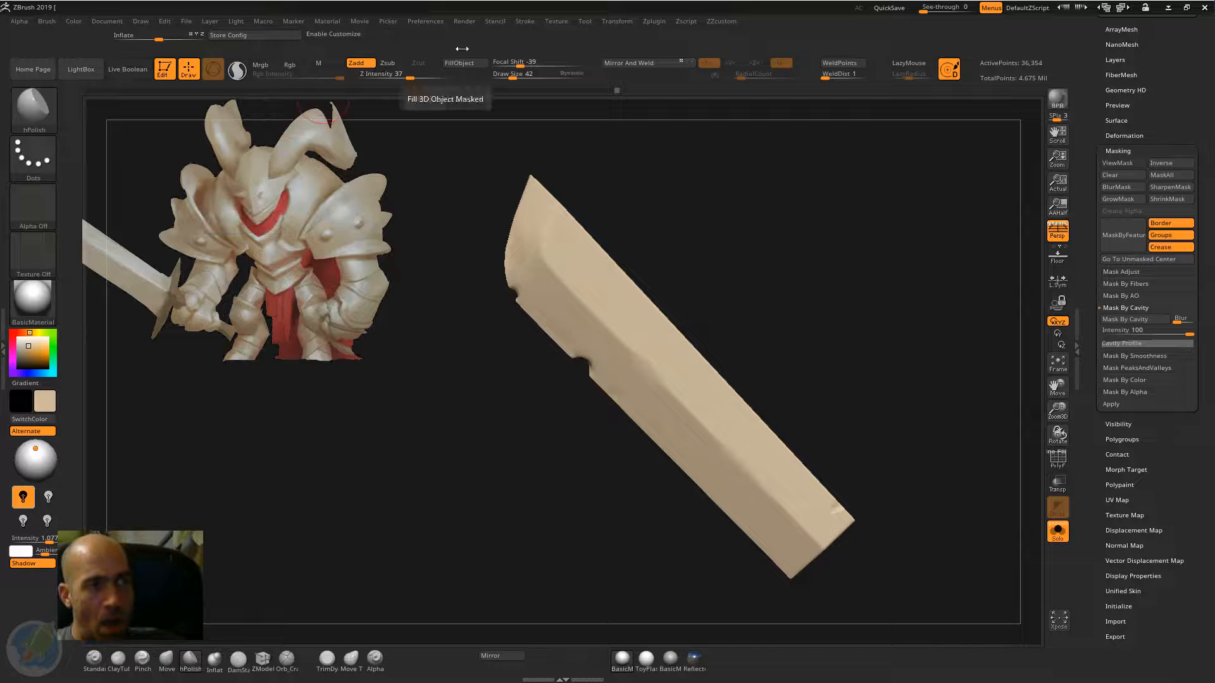
click(73, 21)
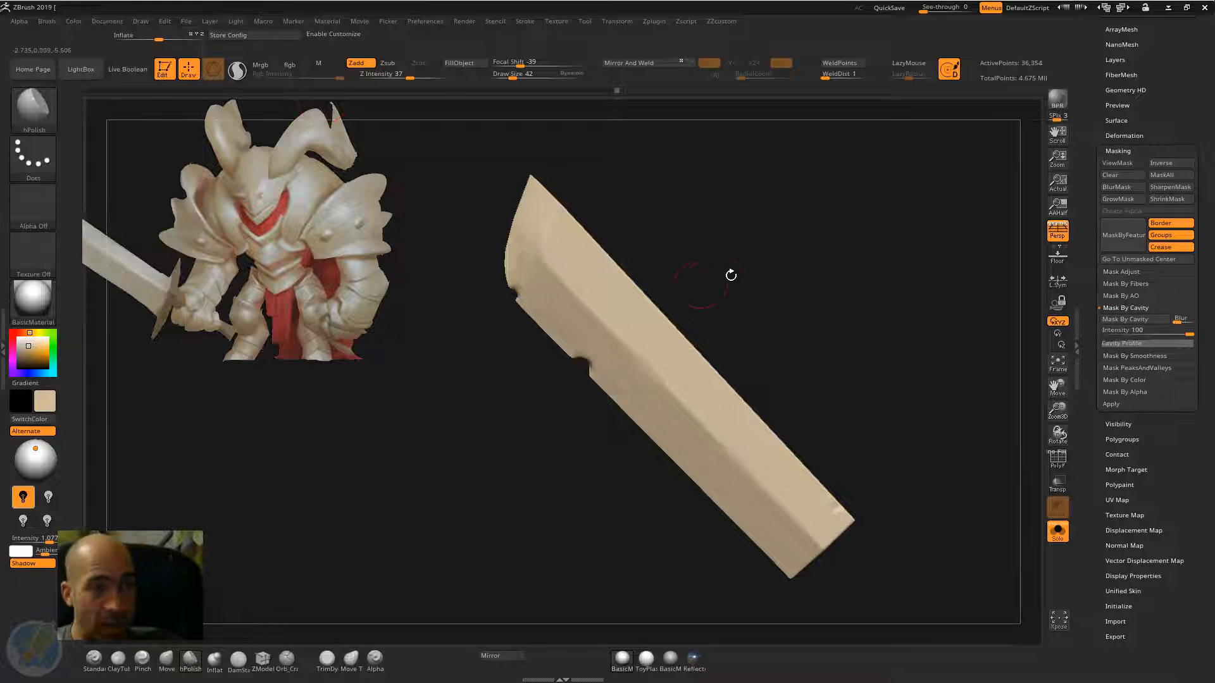
Step: Mask the blade by cavity at intensity 100 using the existing cavity profile
drag(1172, 463, 1172, 369)
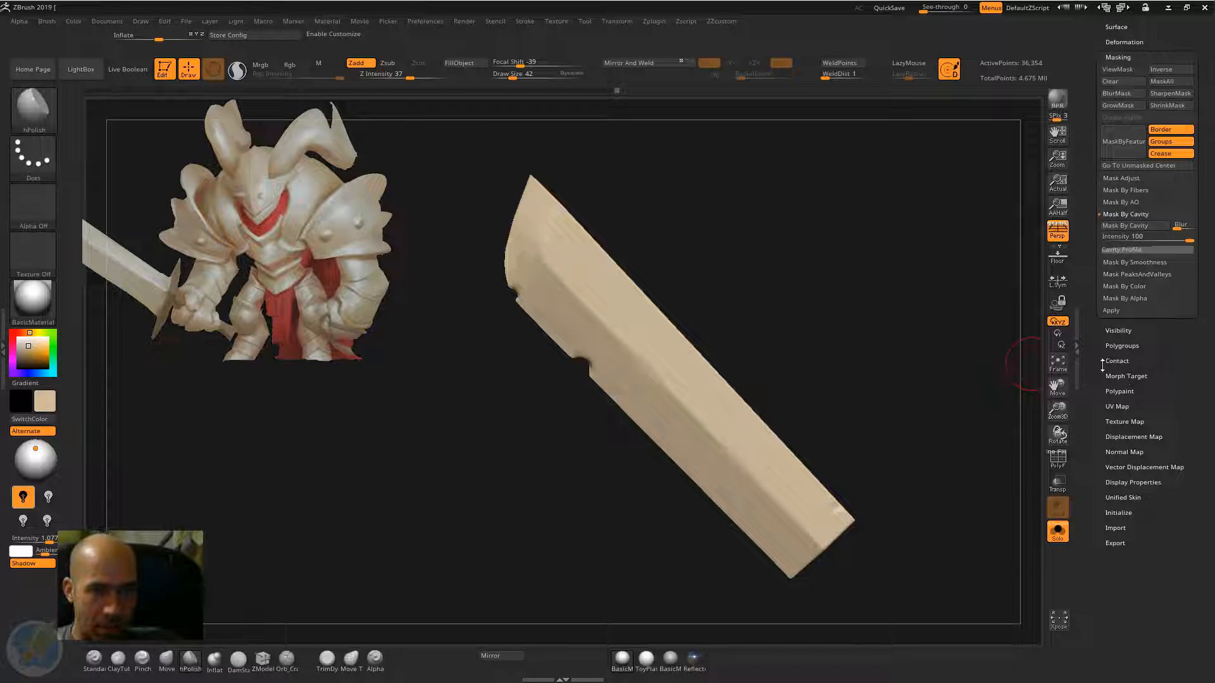
scroll(1104, 361, up, 10)
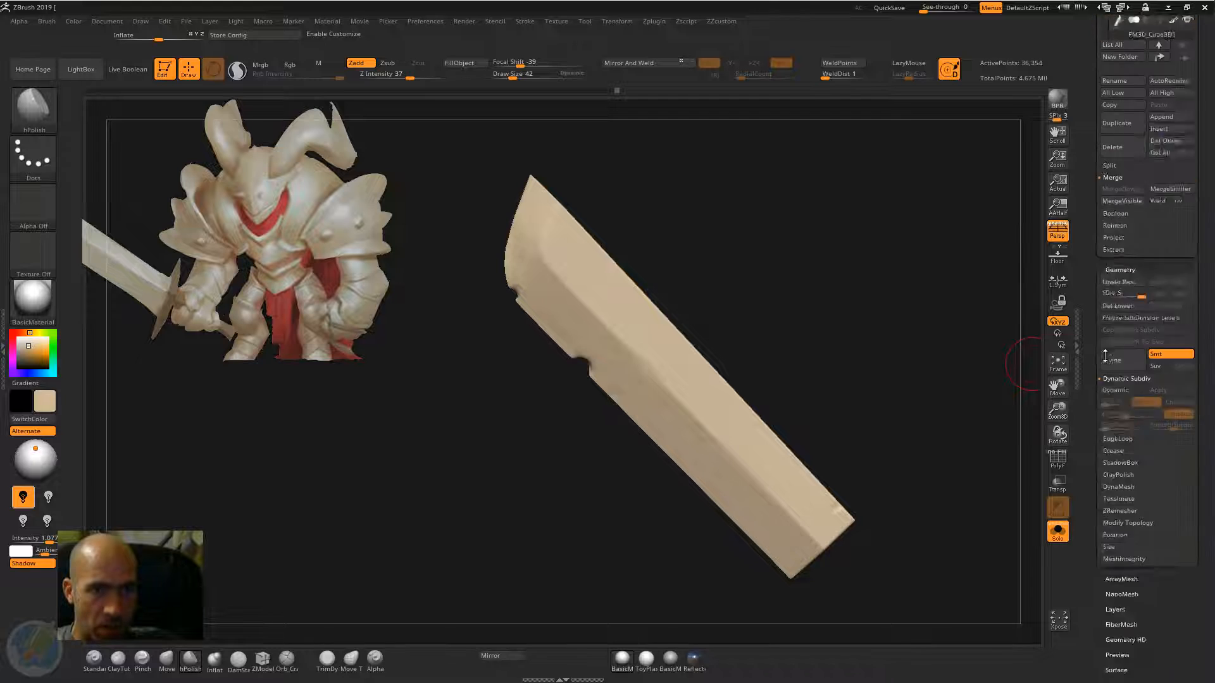
drag(1105, 355, 1105, 544)
click(1114, 457)
drag(1093, 411, 1104, 172)
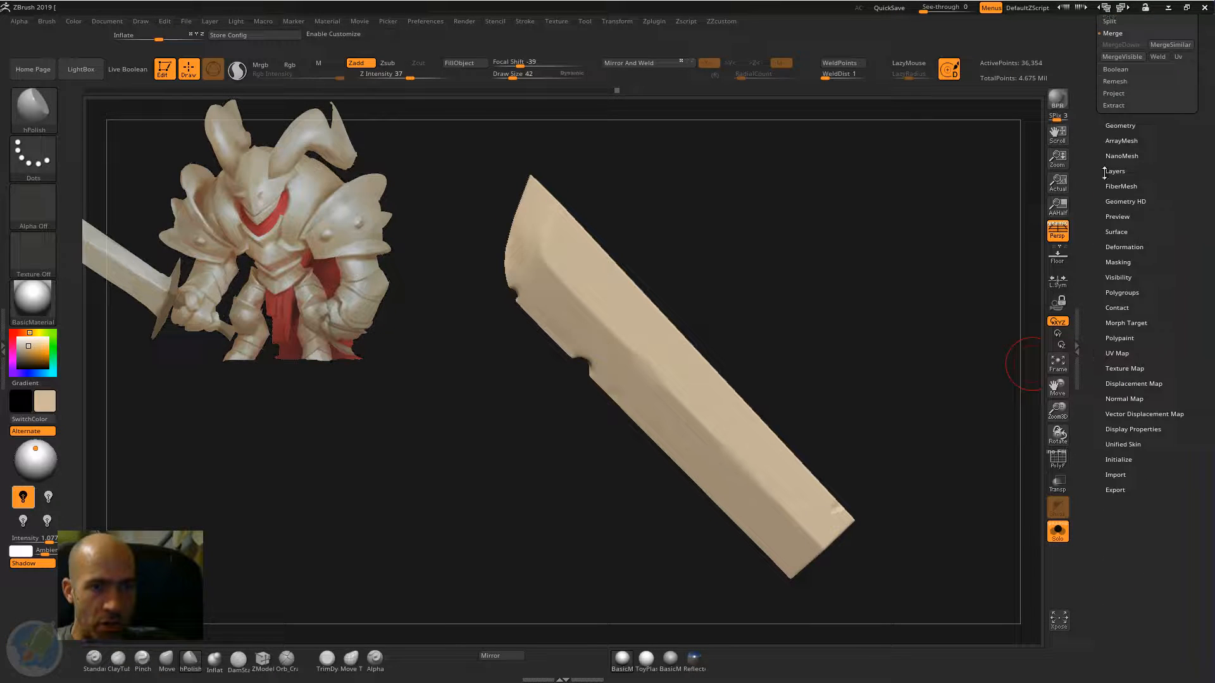
click(1118, 262)
drag(1094, 293, 1093, 233)
click(1131, 358)
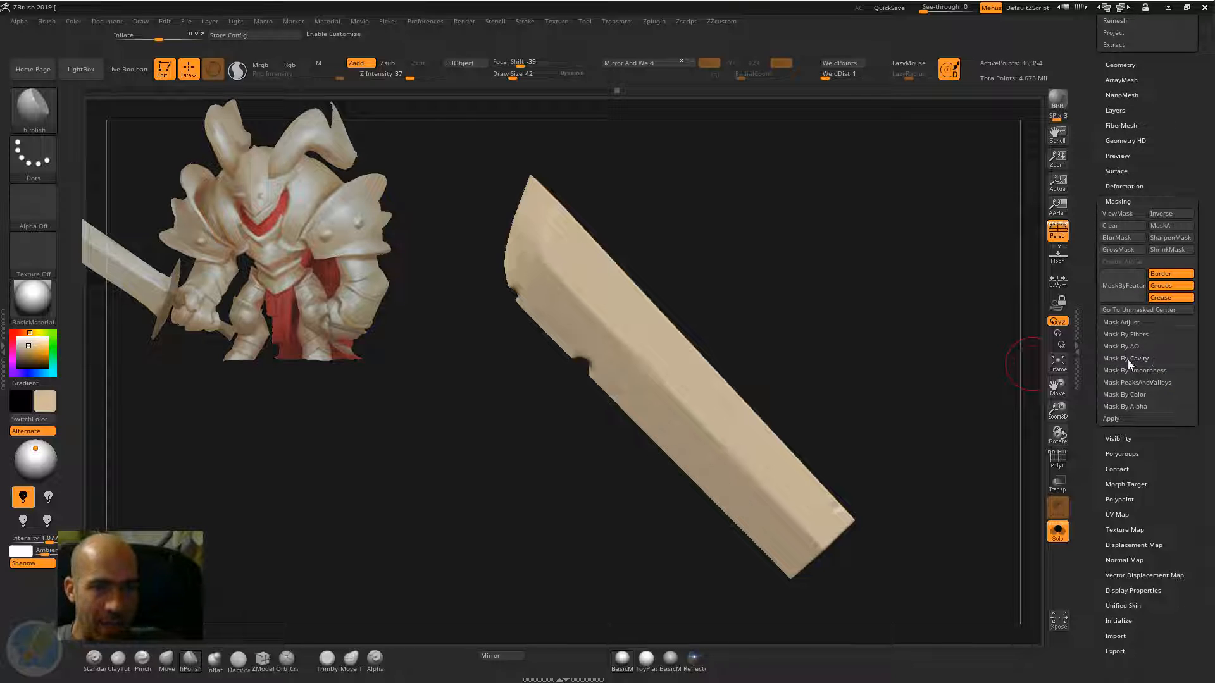
click(1133, 359)
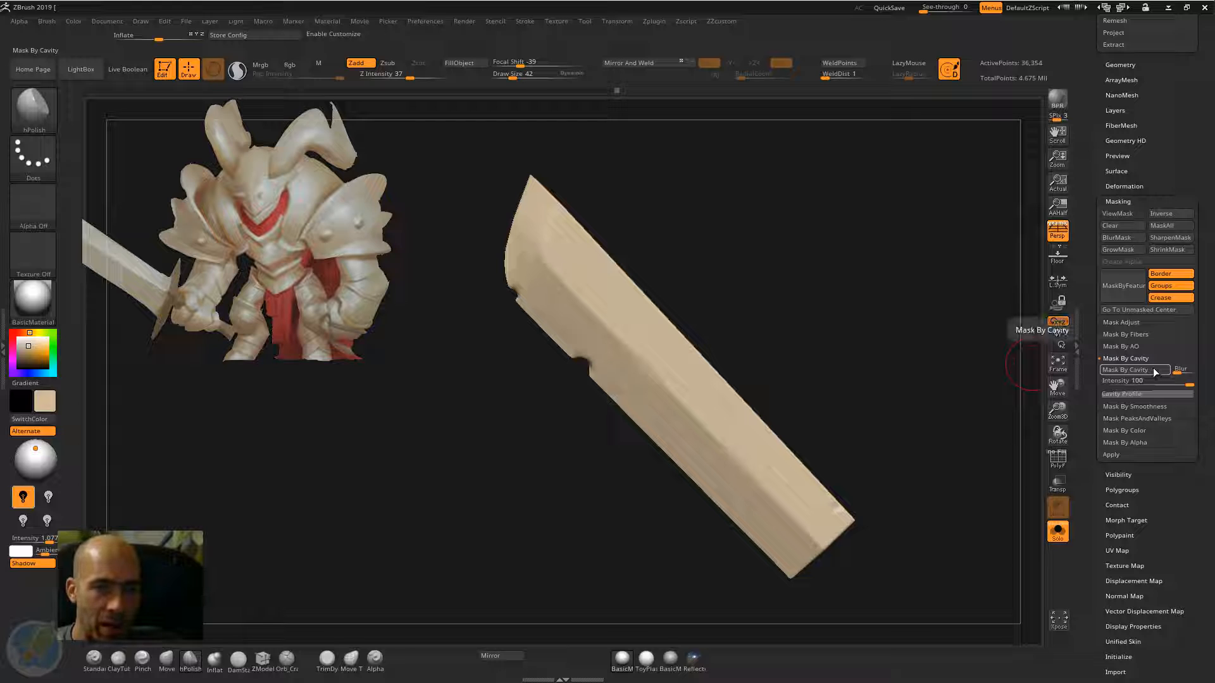
click(1153, 369)
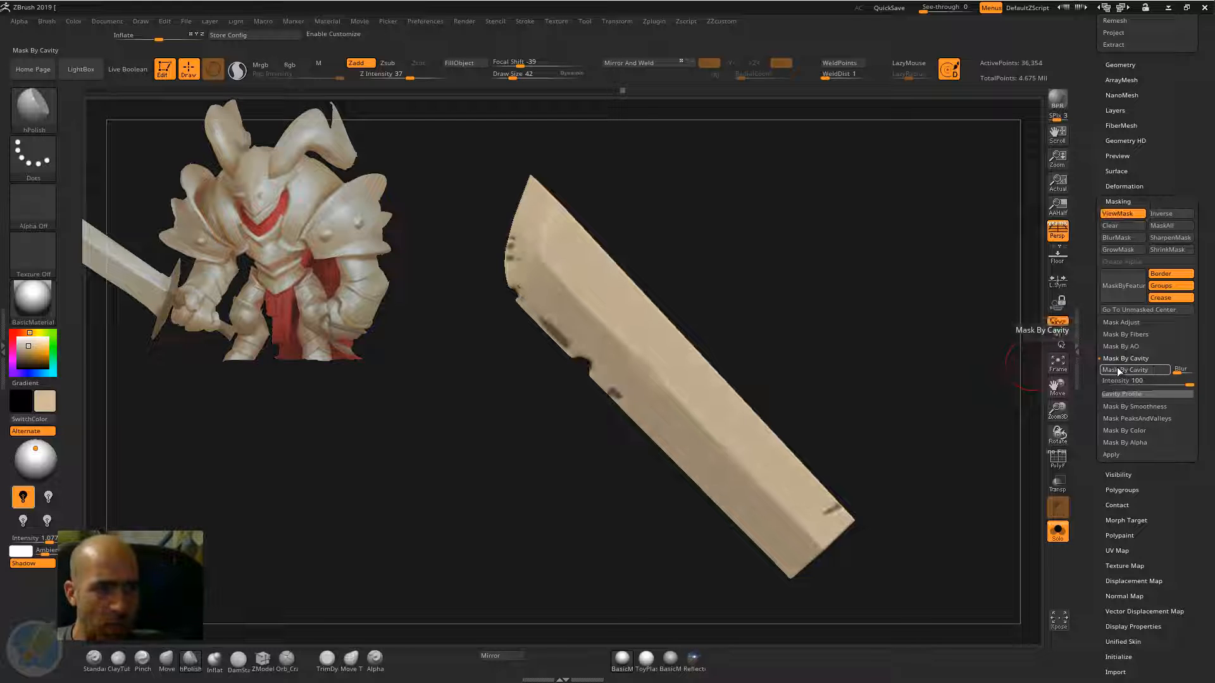
Step: Reshape the cavity profile with a curve point at about H 0.99, V 0.21 and reapply the cavity mask
mouse_move(810, 317)
mouse_down()
mouse_move(837, 310)
mouse_move(838, 325)
mouse_move(814, 307)
mouse_up()
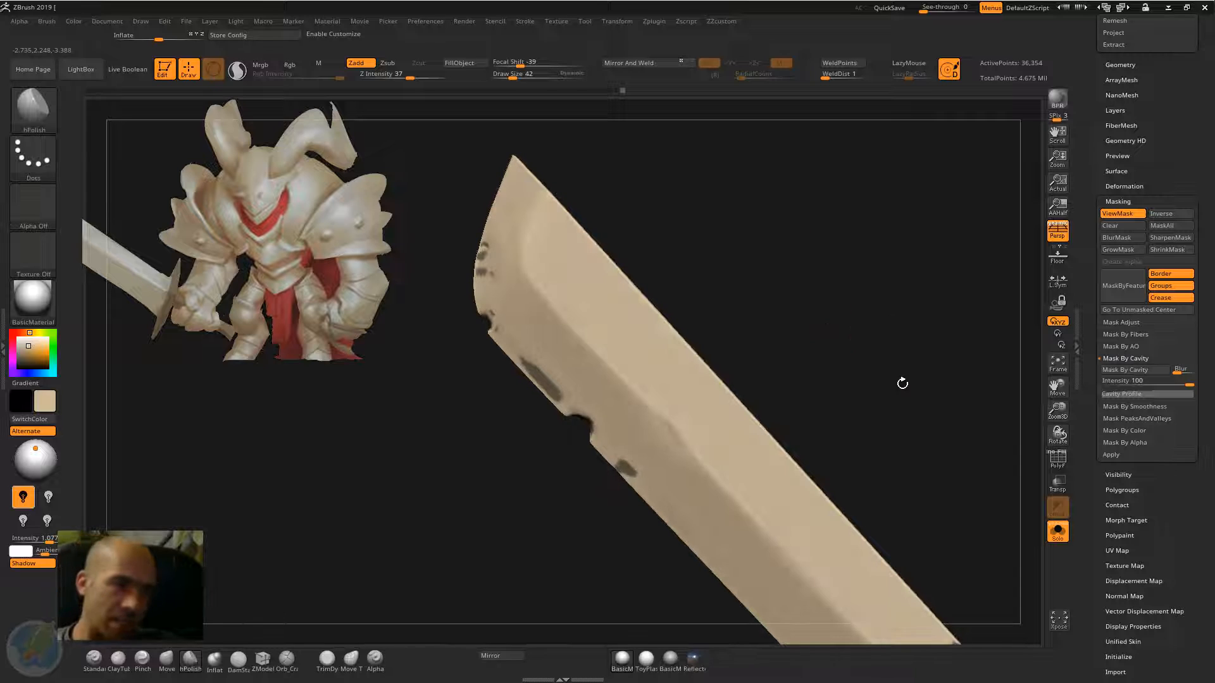
click(1158, 393)
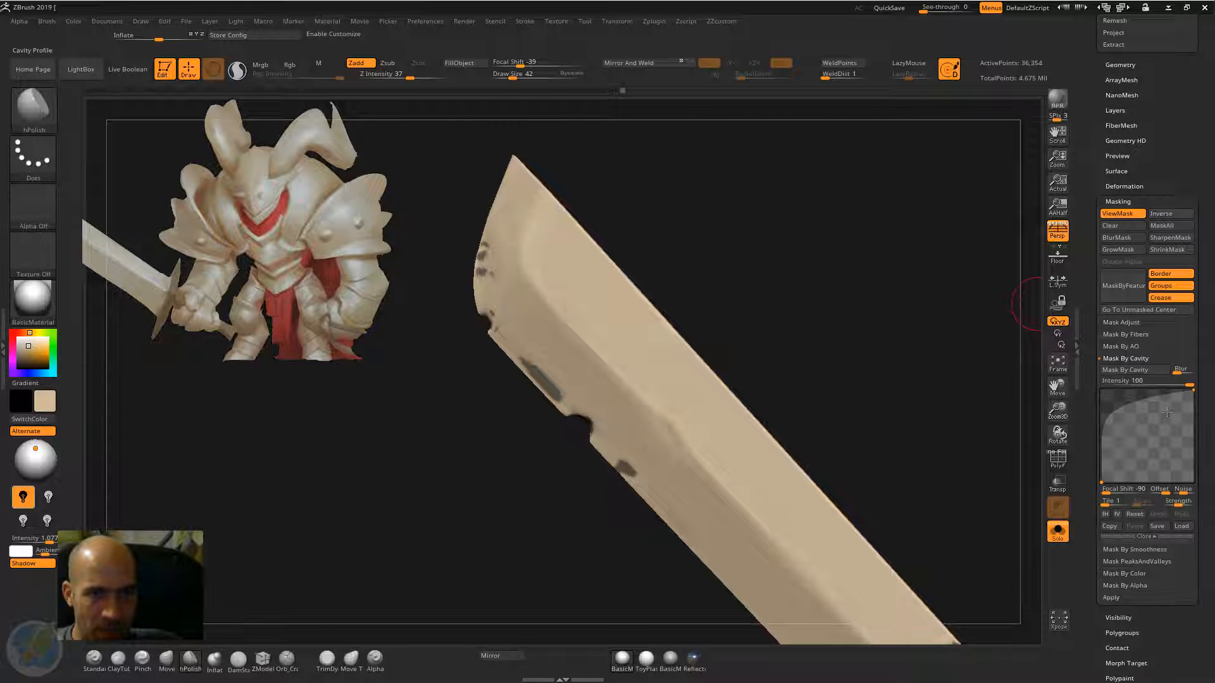
drag(1120, 412, 1187, 463)
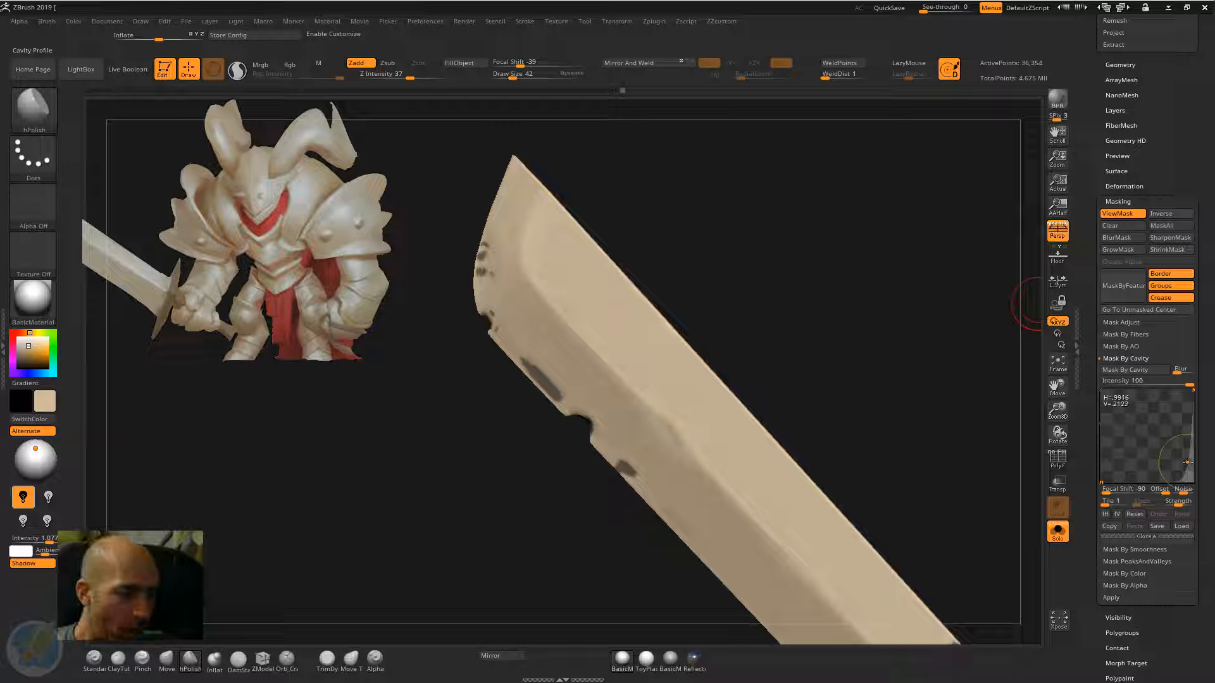
click(1133, 370)
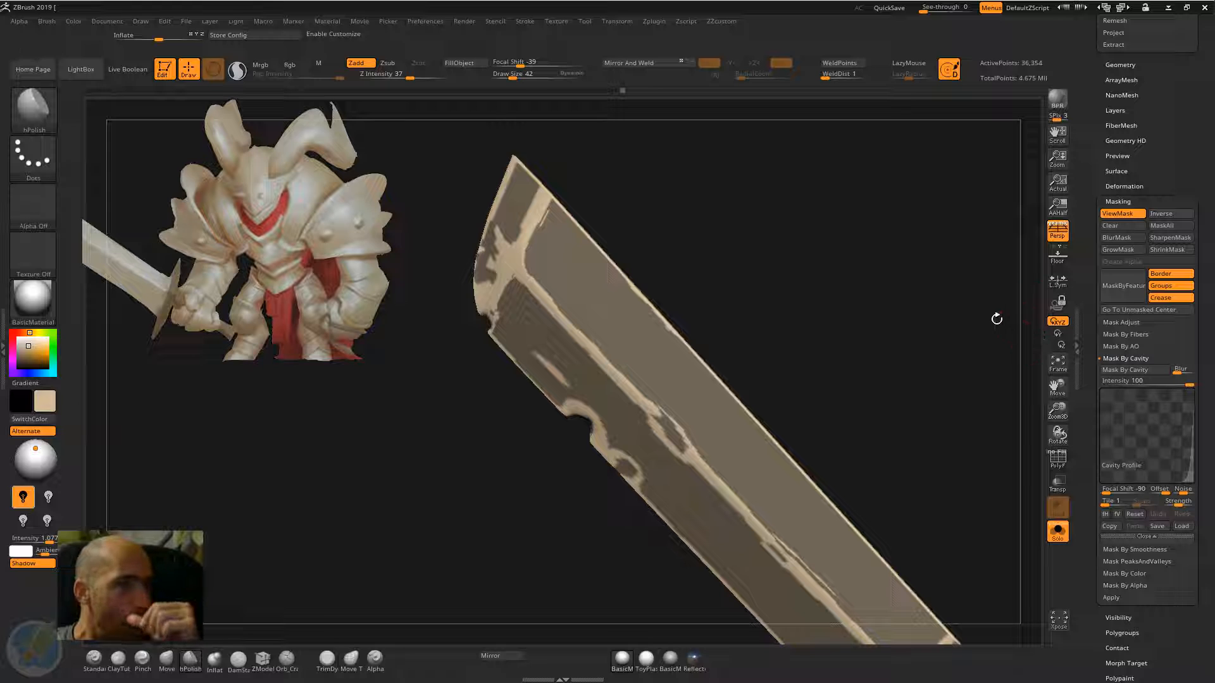
Step: Try a higher blur on the blade's cavity mask, and reapply the mask with the lower blur
drag(981, 328, 838, 335)
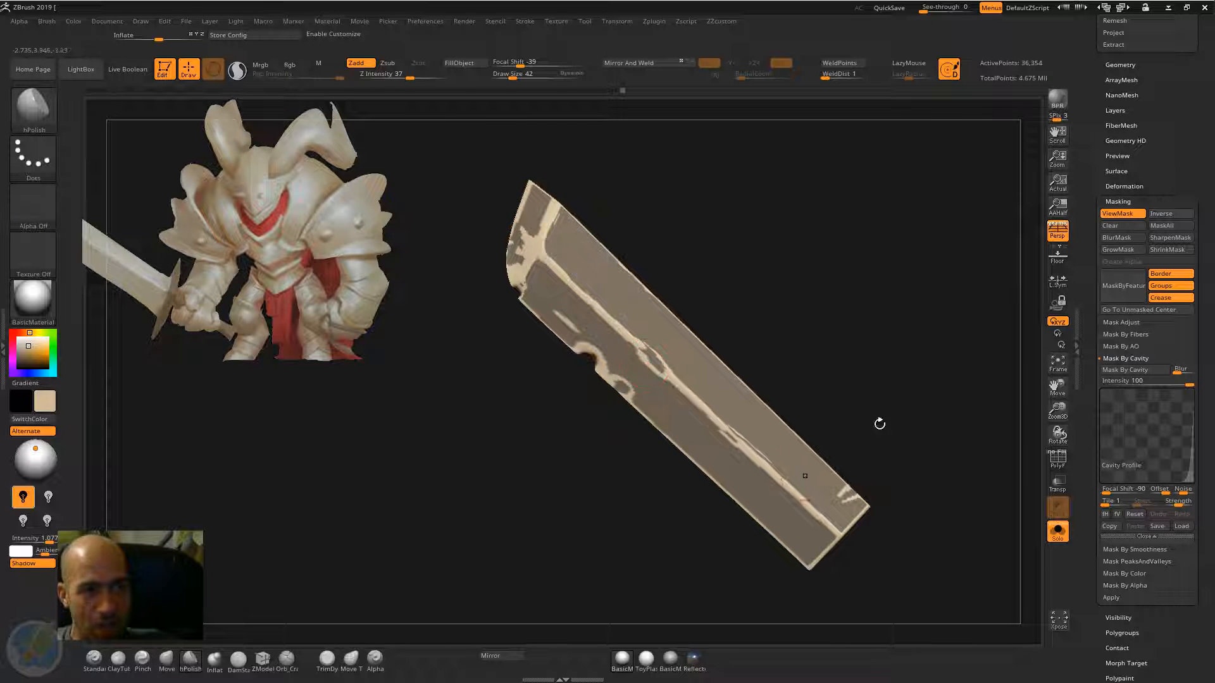
drag(879, 424, 906, 371)
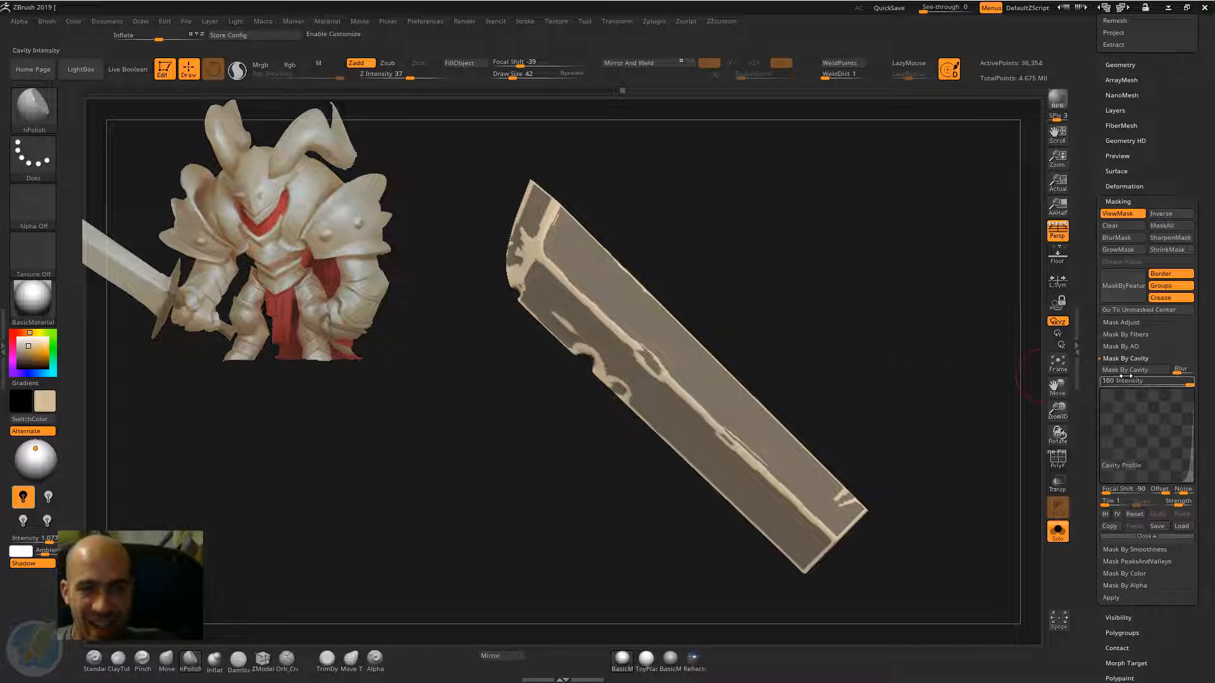
click(1181, 374)
click(1127, 372)
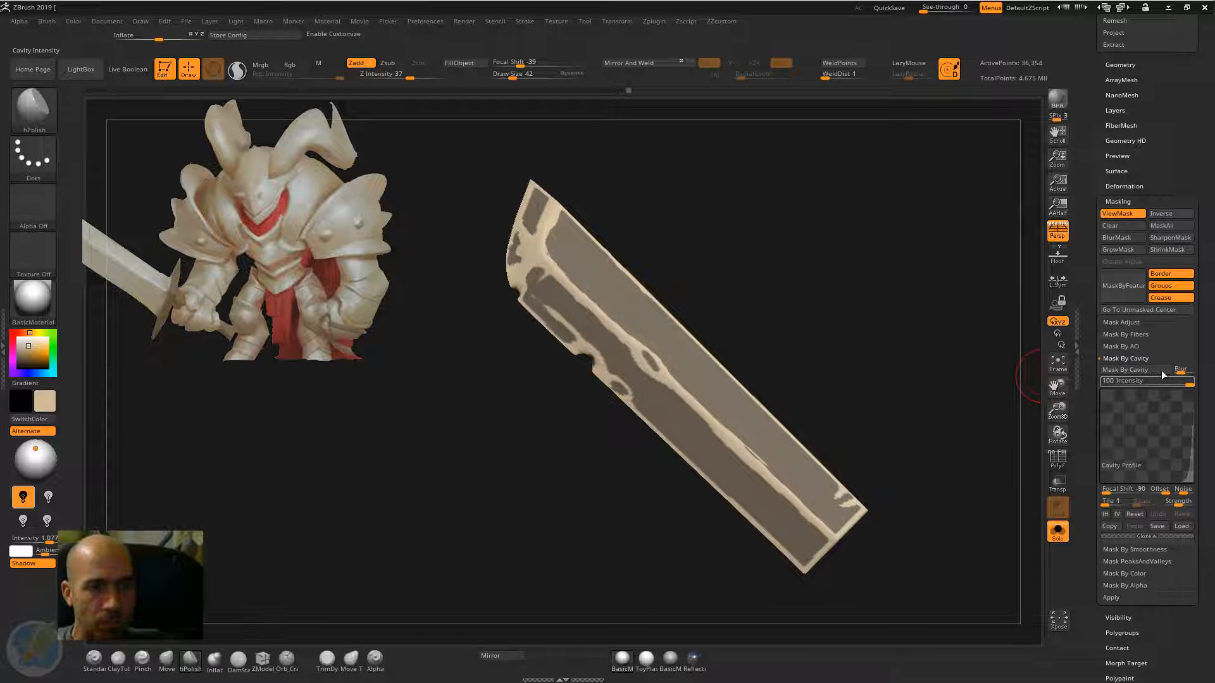
click(1174, 372)
click(1145, 372)
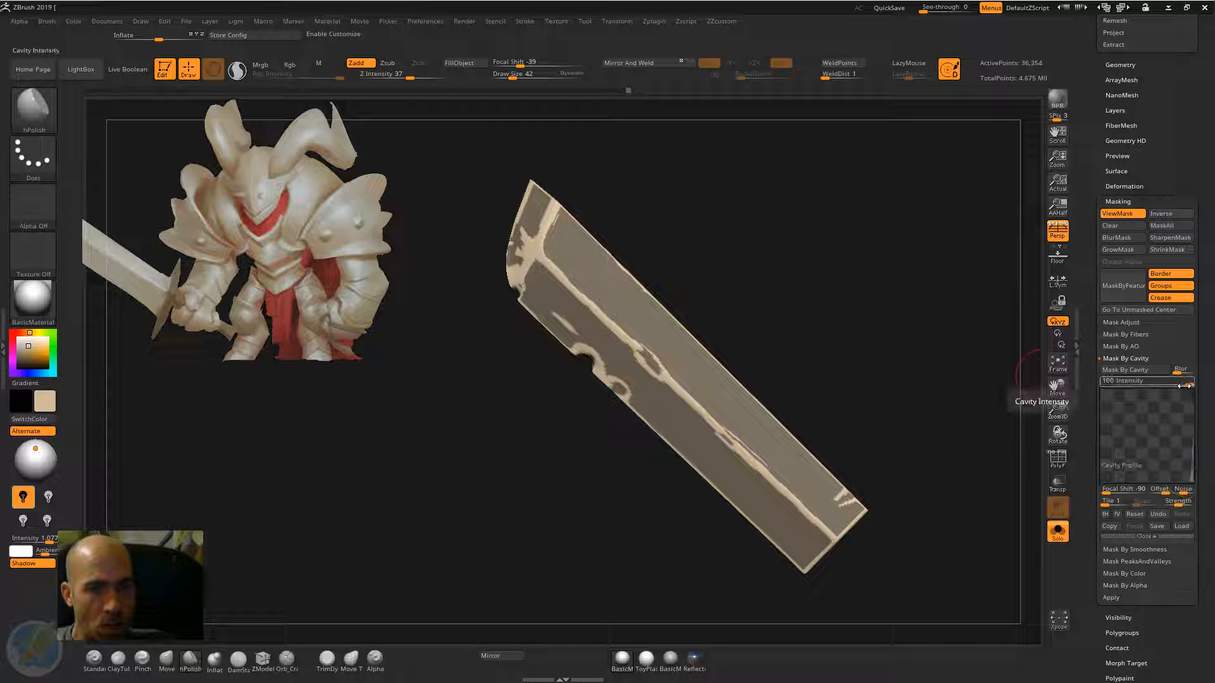
Step: Set the cavity mask intensity to about 67.67 and reapply the cavity mask to the blade
drag(1182, 381, 1121, 381)
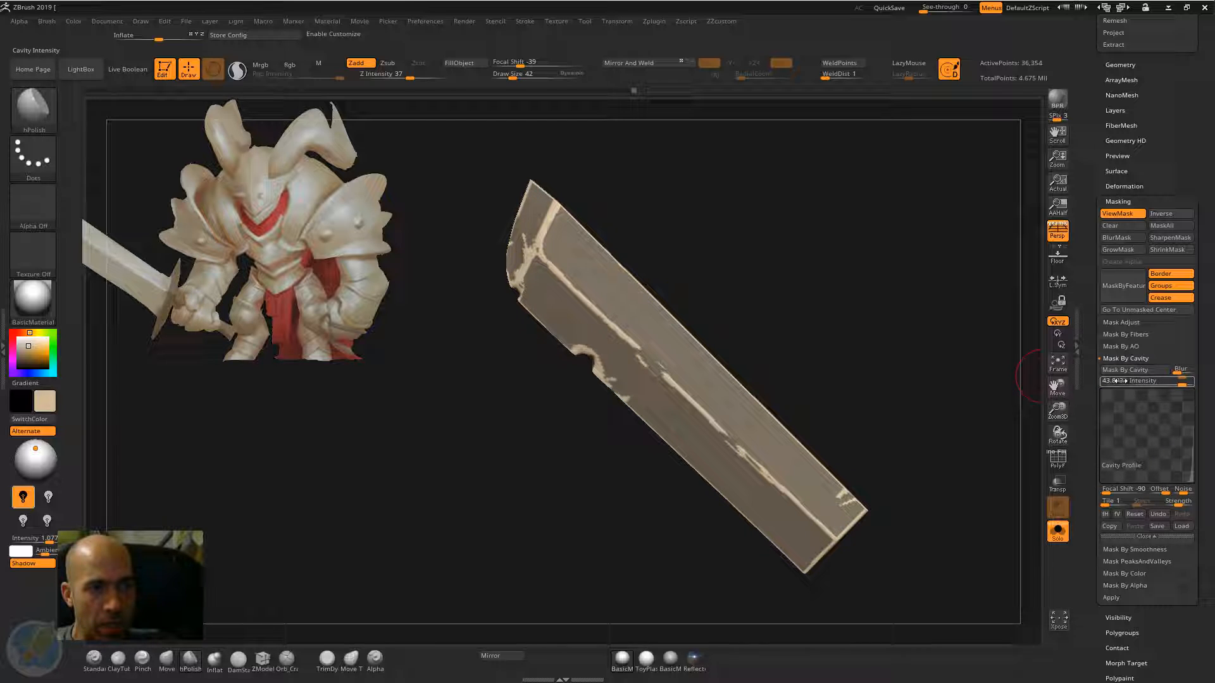
click(1185, 383)
click(1143, 372)
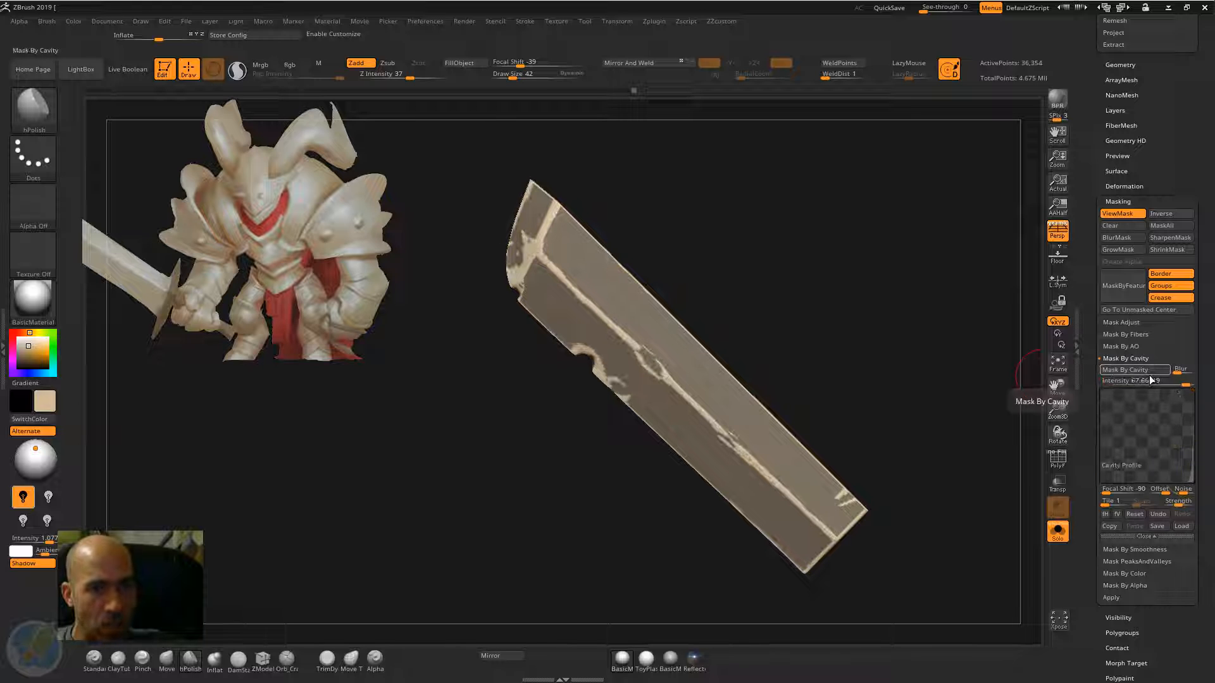
Step: Paint mask over the stray unmasked patches near the blade's tip on both sides, keeping the bevel edges unmasked
mouse_move(922, 380)
mouse_down()
mouse_move(875, 386)
mouse_move(911, 369)
mouse_move(884, 352)
mouse_up()
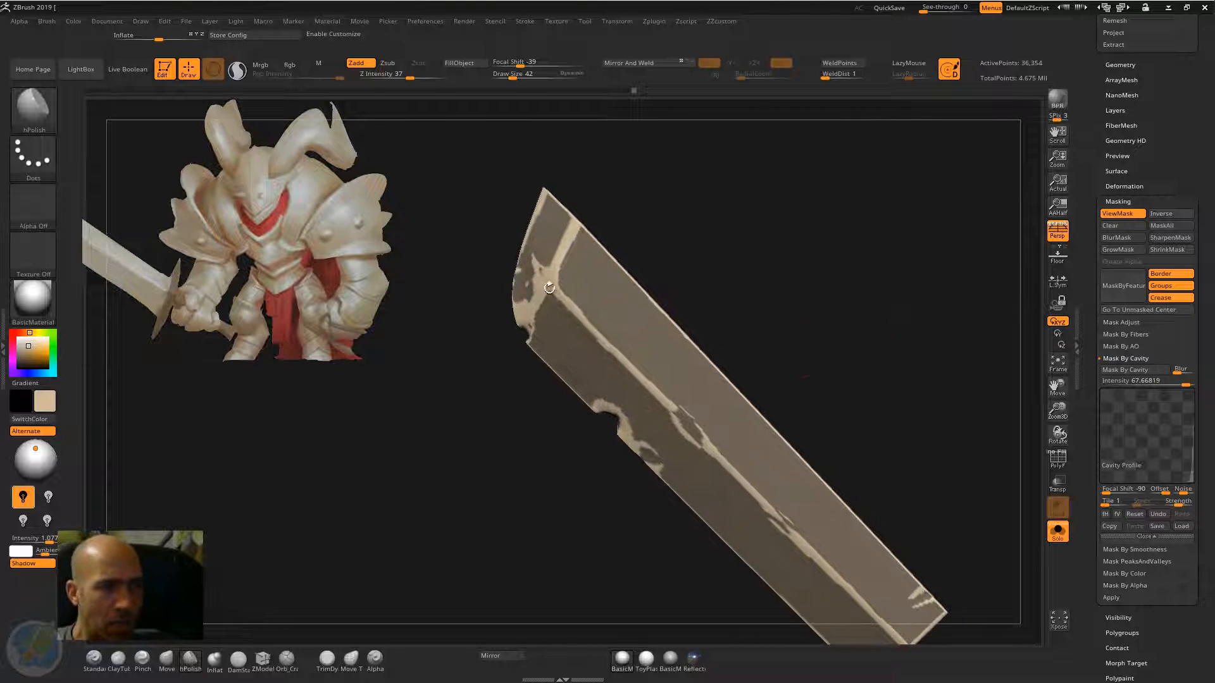
key(ctrl)
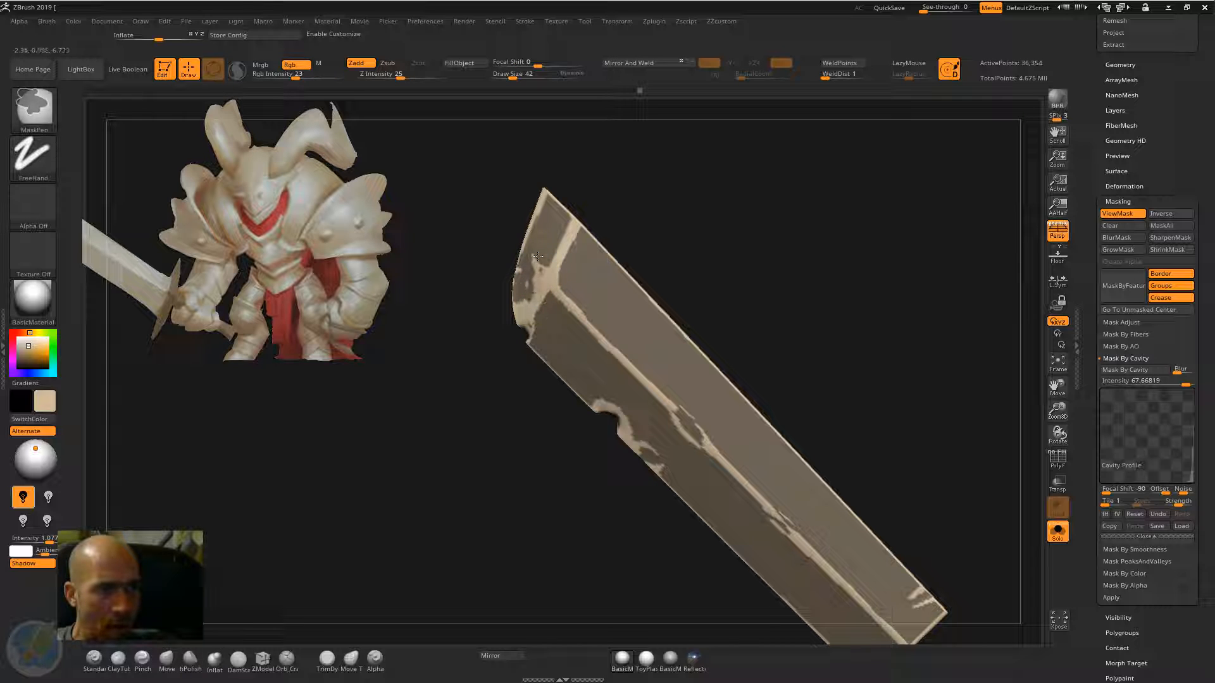
ctrl+drag(537, 303, 540, 259)
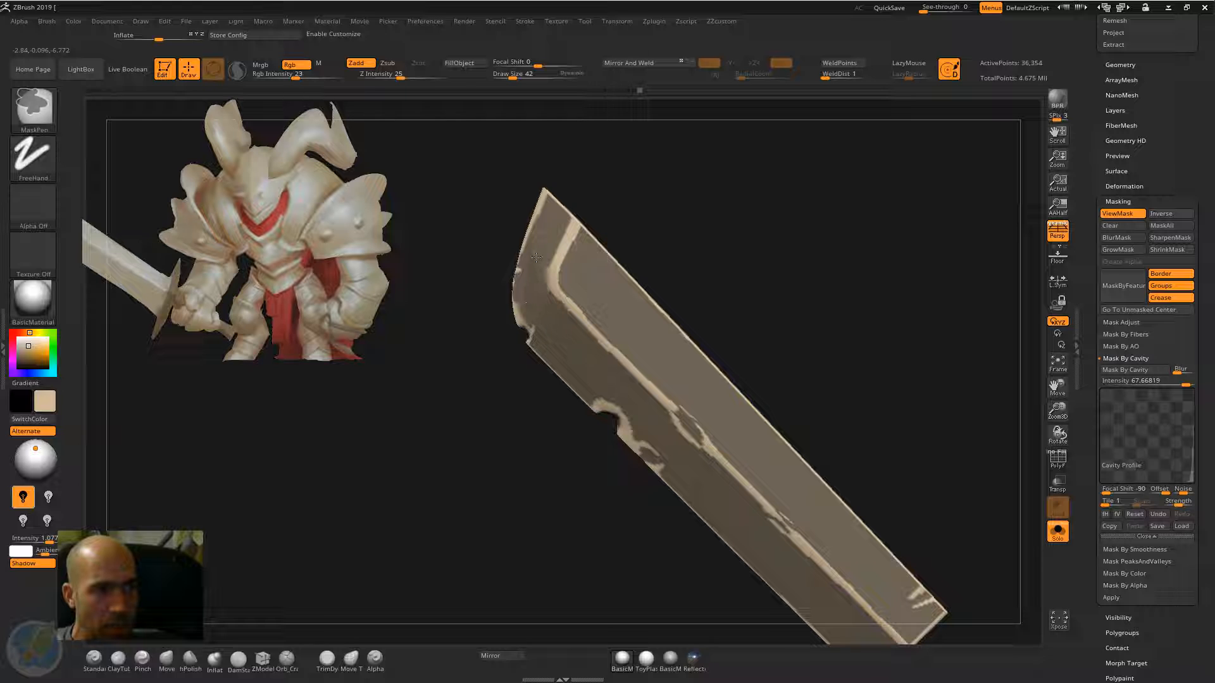
mouse_move(652, 218)
mouse_down()
mouse_move(675, 208)
mouse_move(607, 200)
mouse_move(530, 270)
mouse_move(529, 312)
mouse_up()
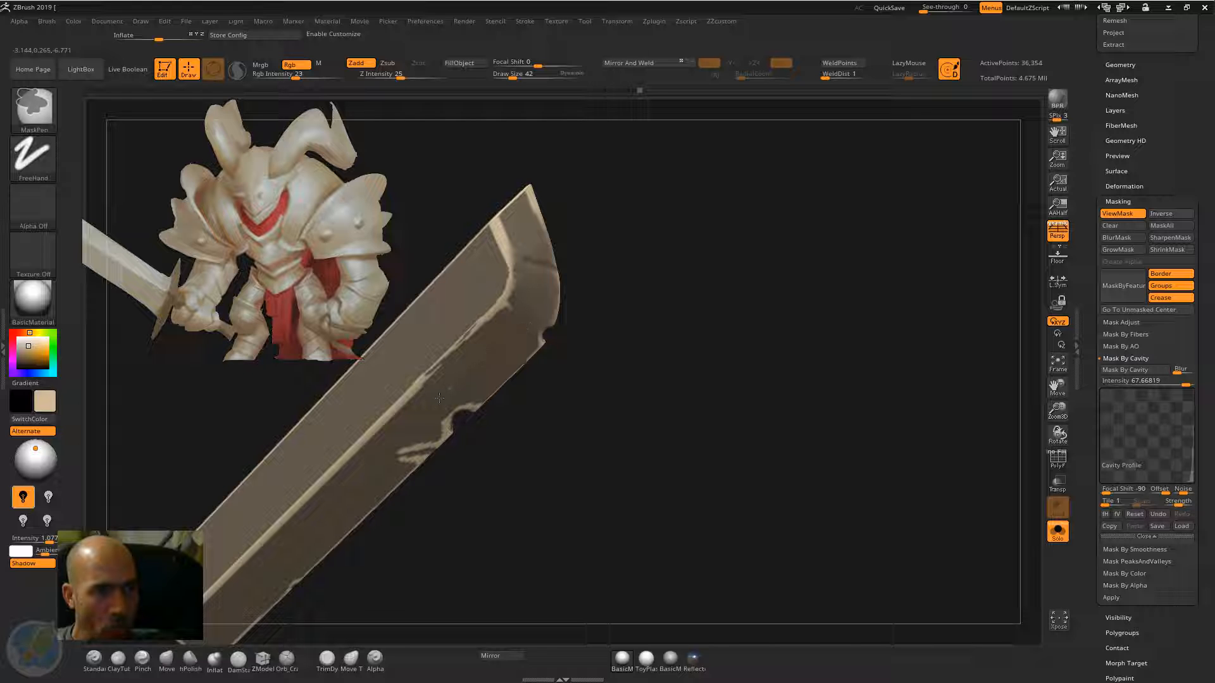
alt+drag(682, 402, 762, 412)
drag(774, 457, 777, 306)
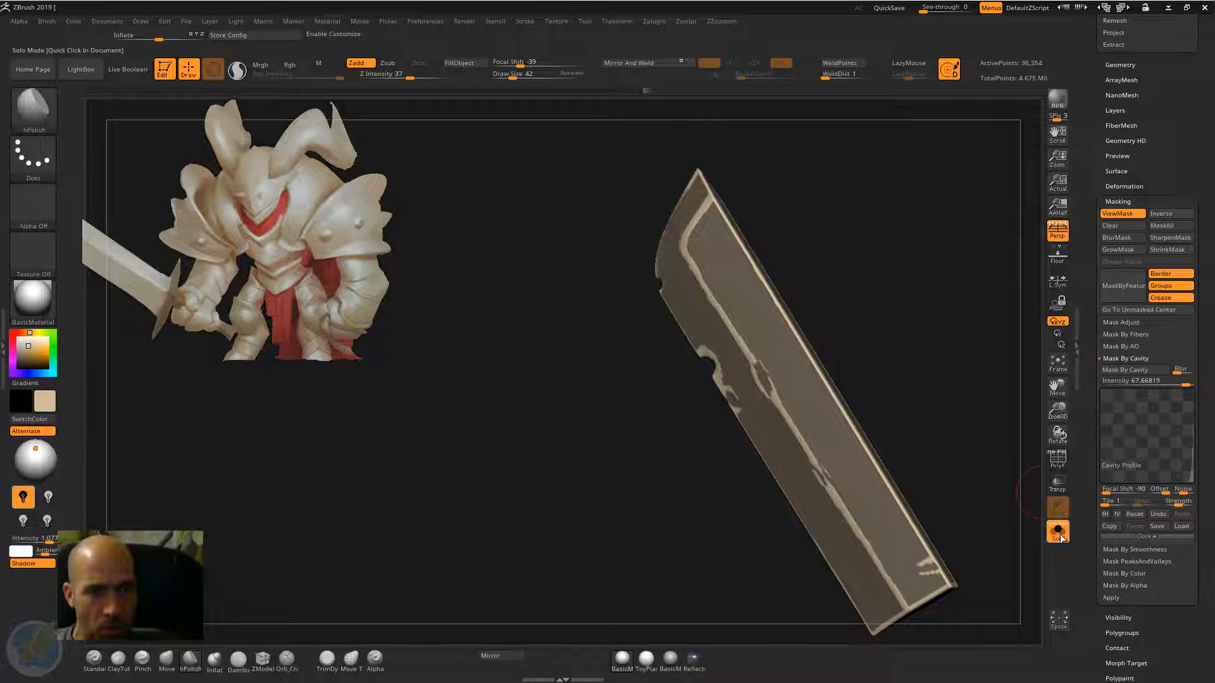
Step: Hide the mask display on the blade while keeping the mask active
drag(872, 252, 691, 186)
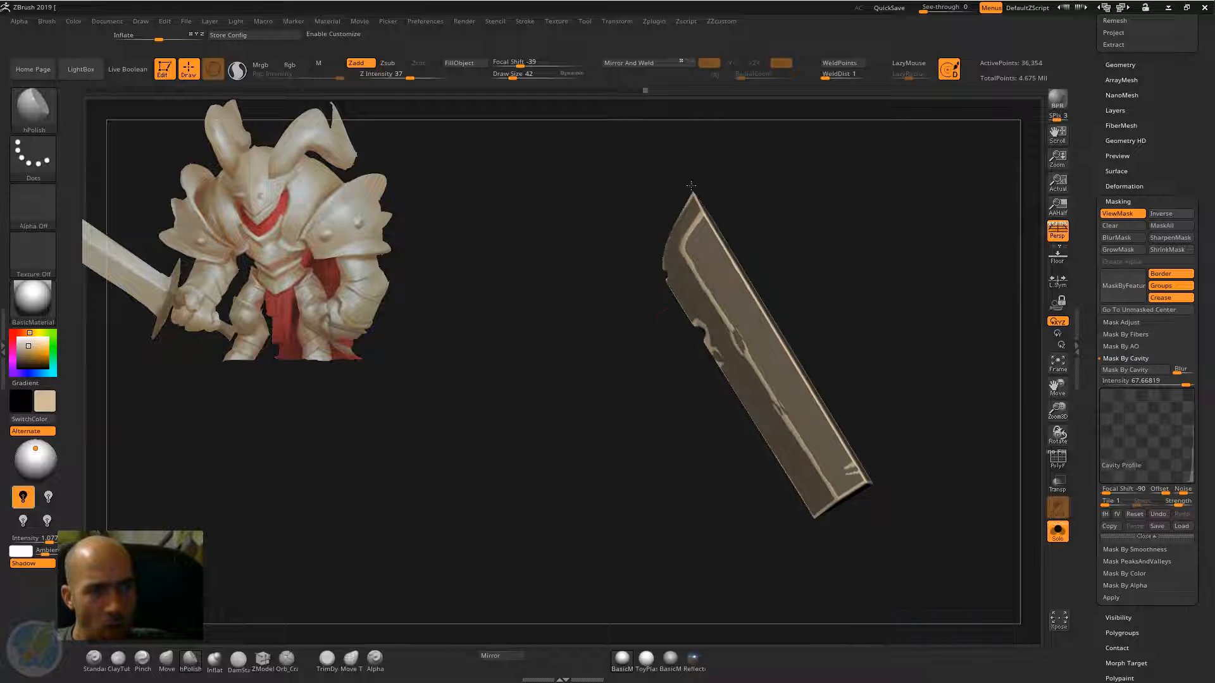
drag(857, 261, 808, 296)
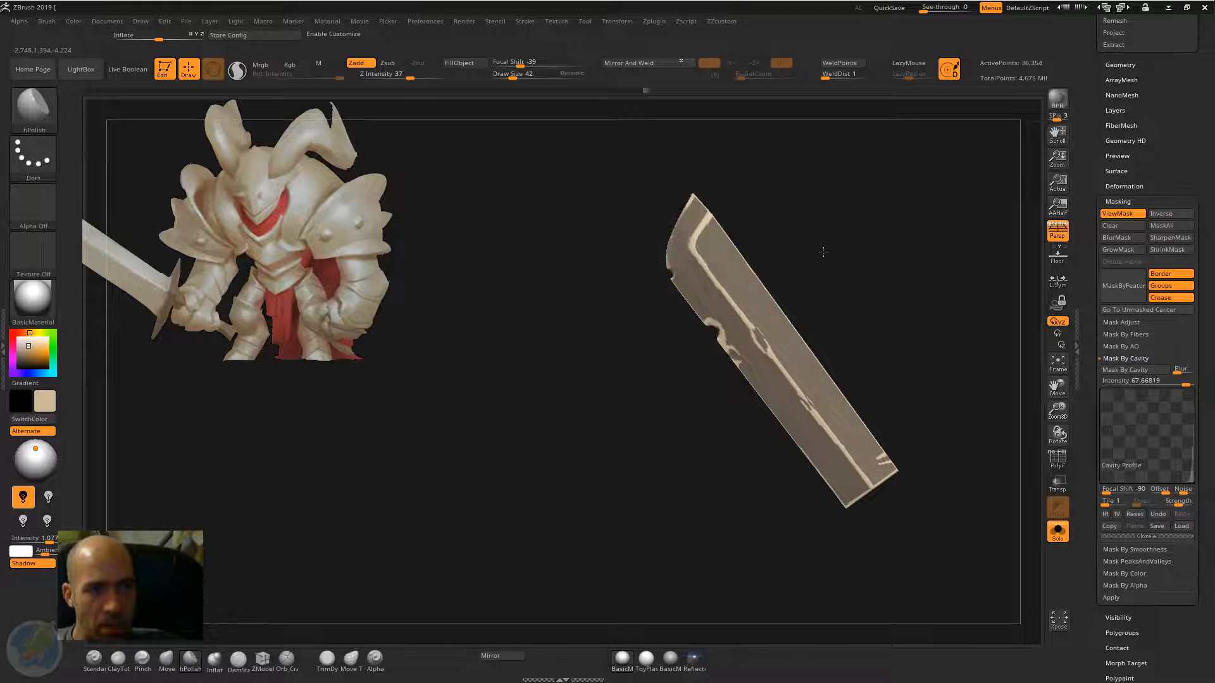
drag(824, 252, 827, 302)
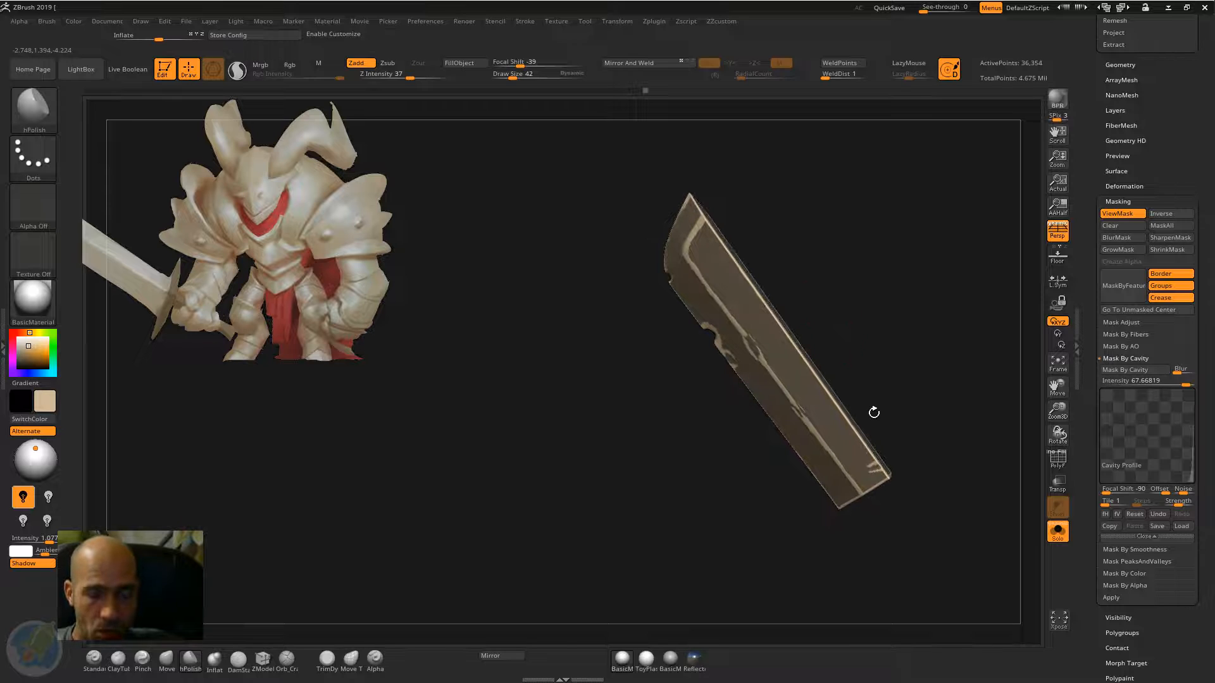
drag(581, 415, 546, 403)
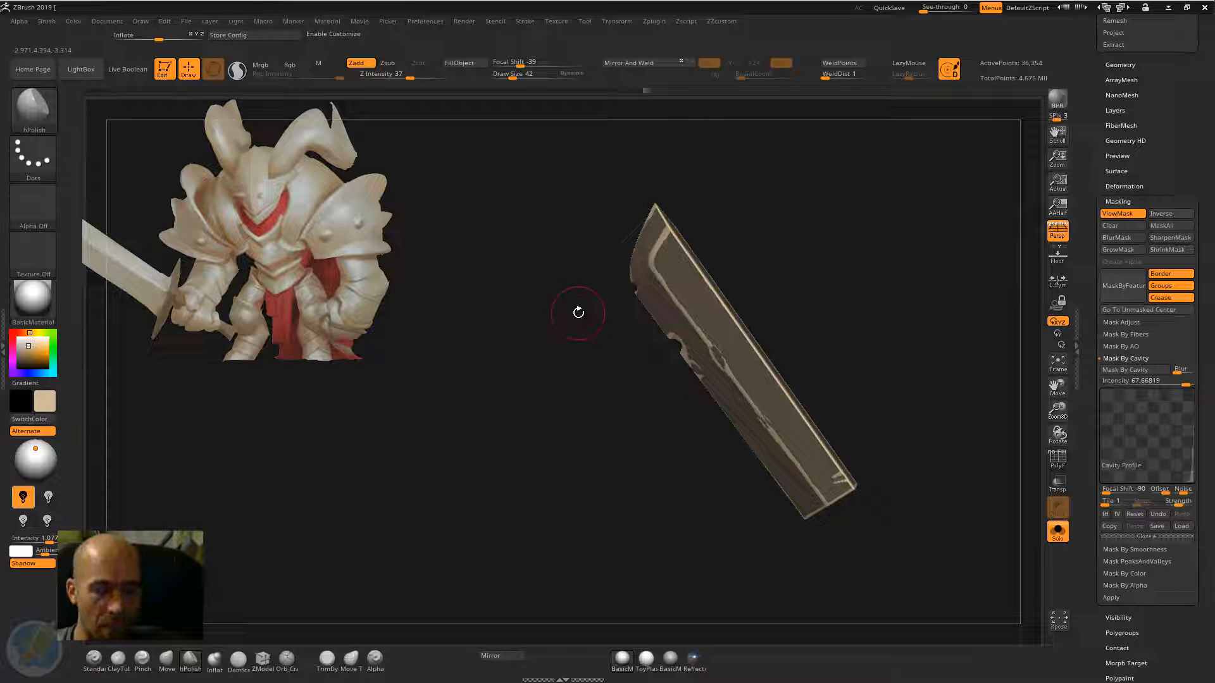
key(ctrl)
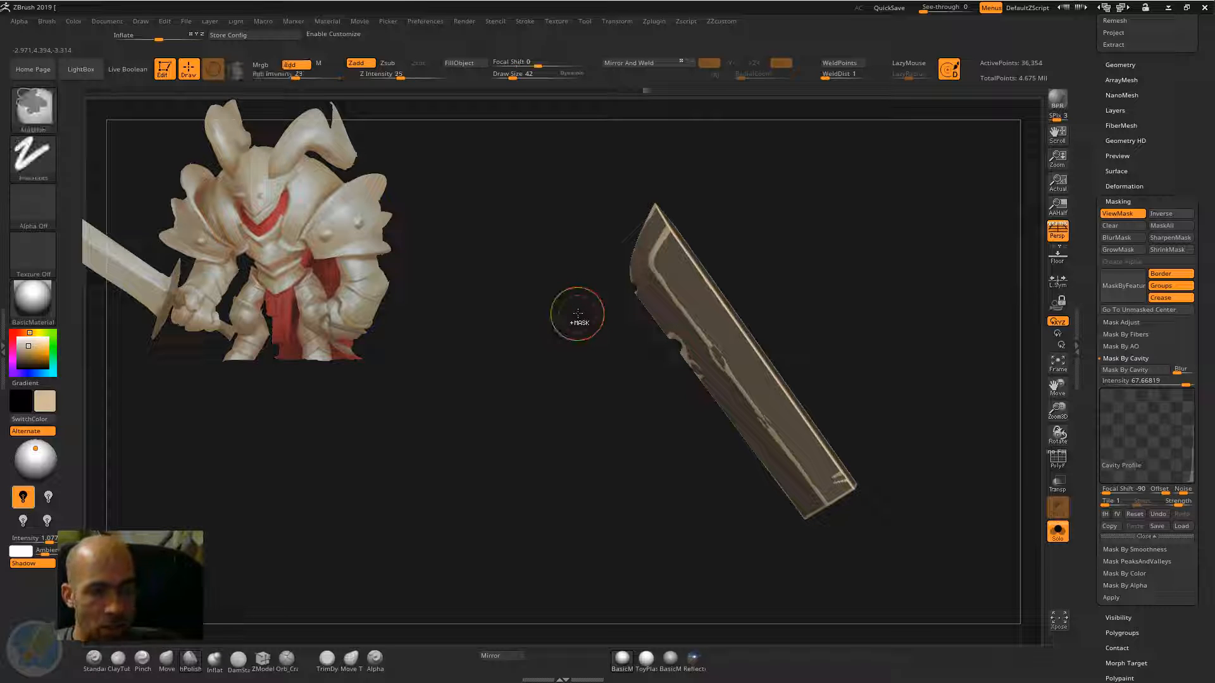
key(ctrl+h)
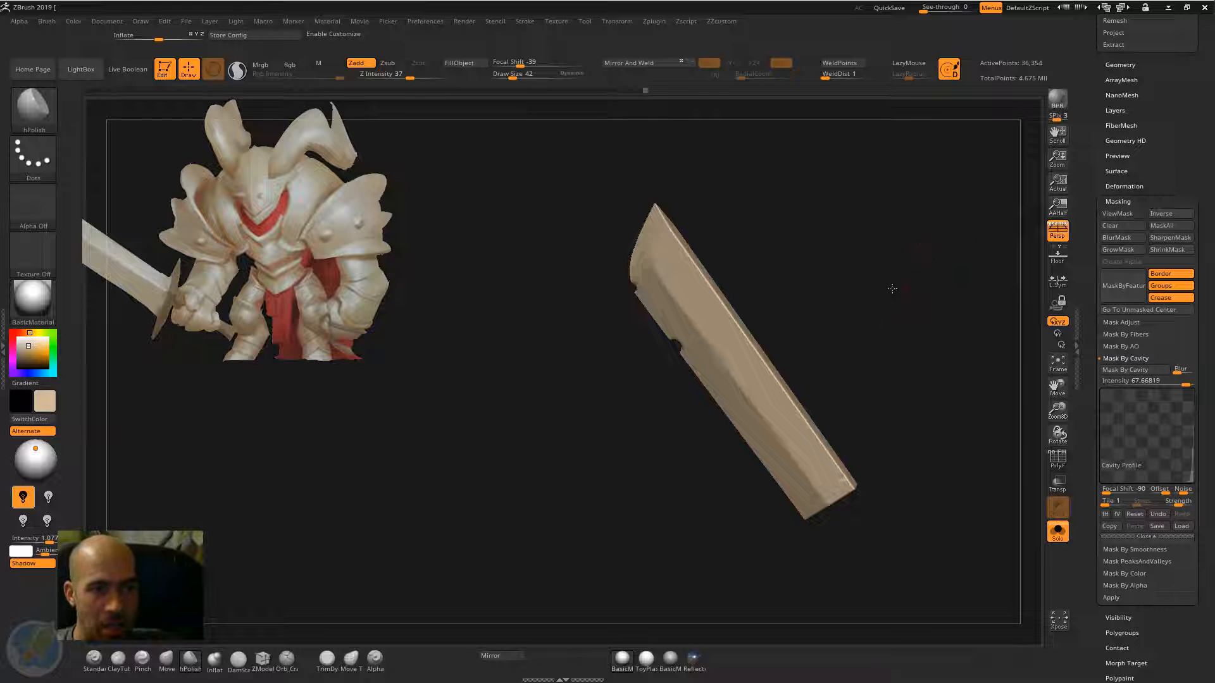
Step: Choose a bright red and set up the Alpha brush for colour-only painting at RGB intensity 100
drag(892, 288, 954, 278)
click(19, 333)
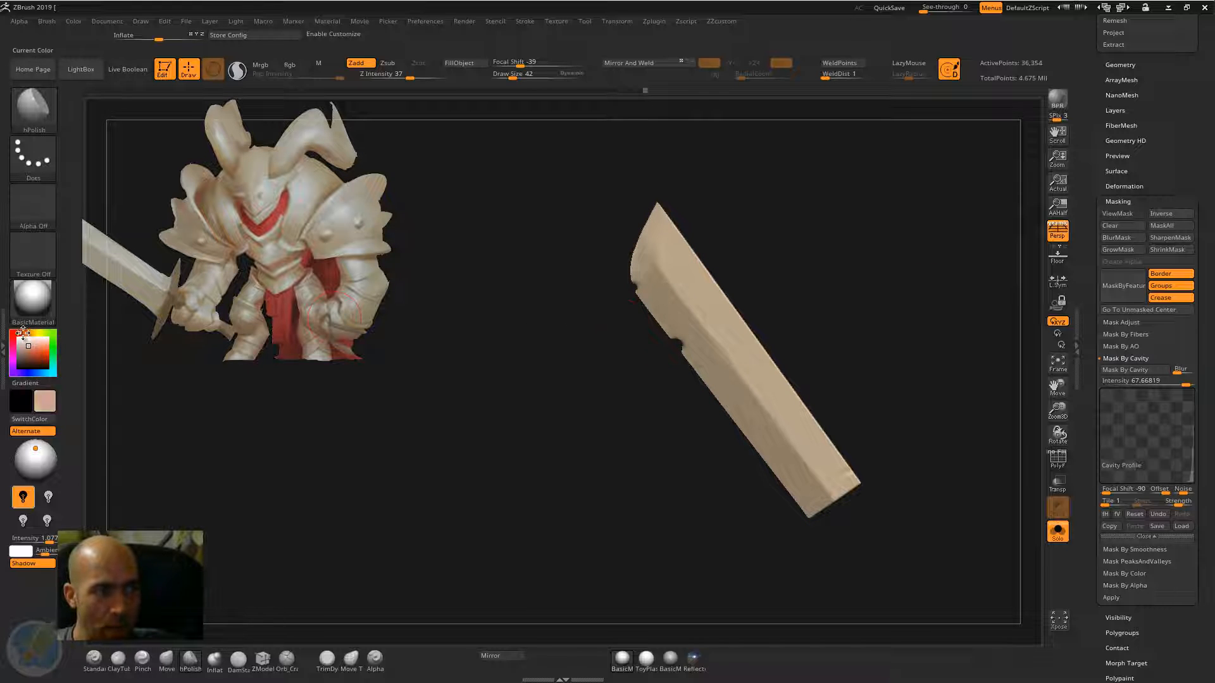
click(47, 354)
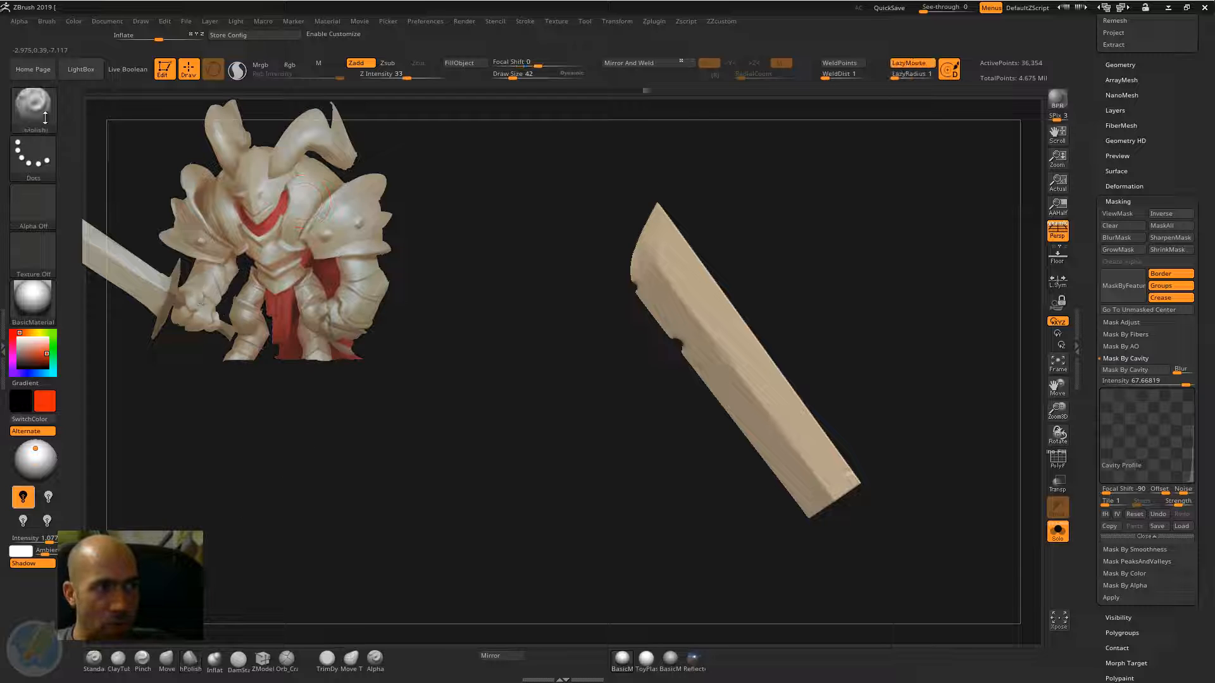
click(292, 64)
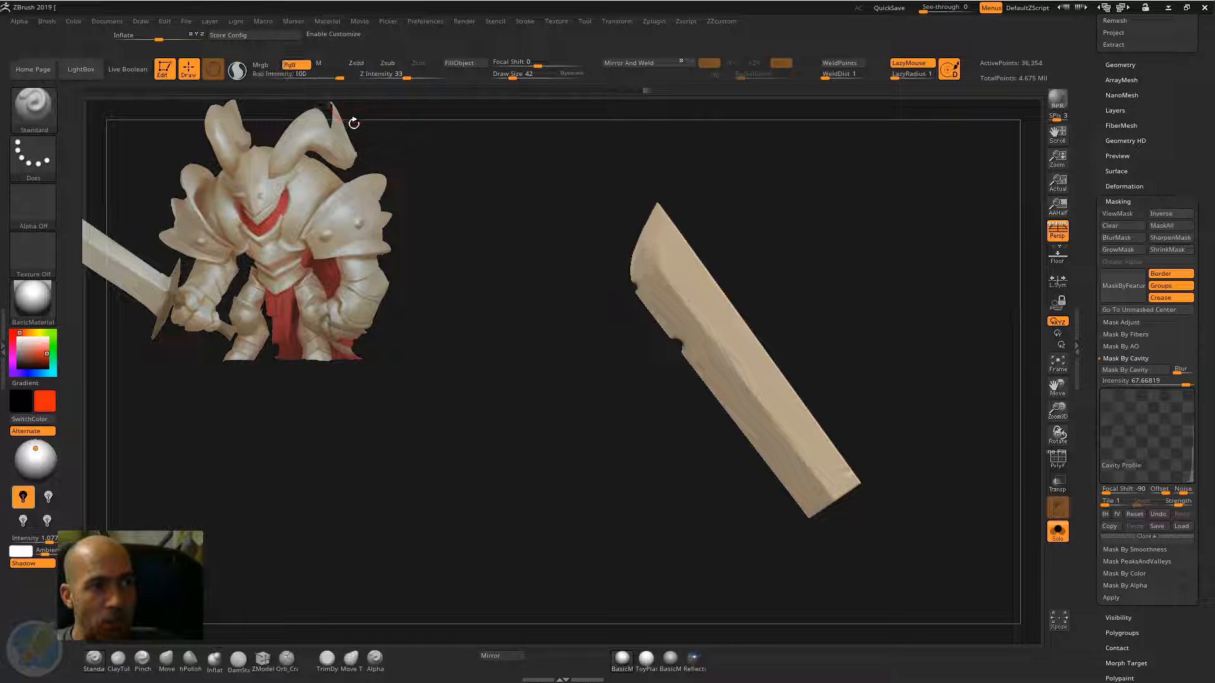
click(378, 664)
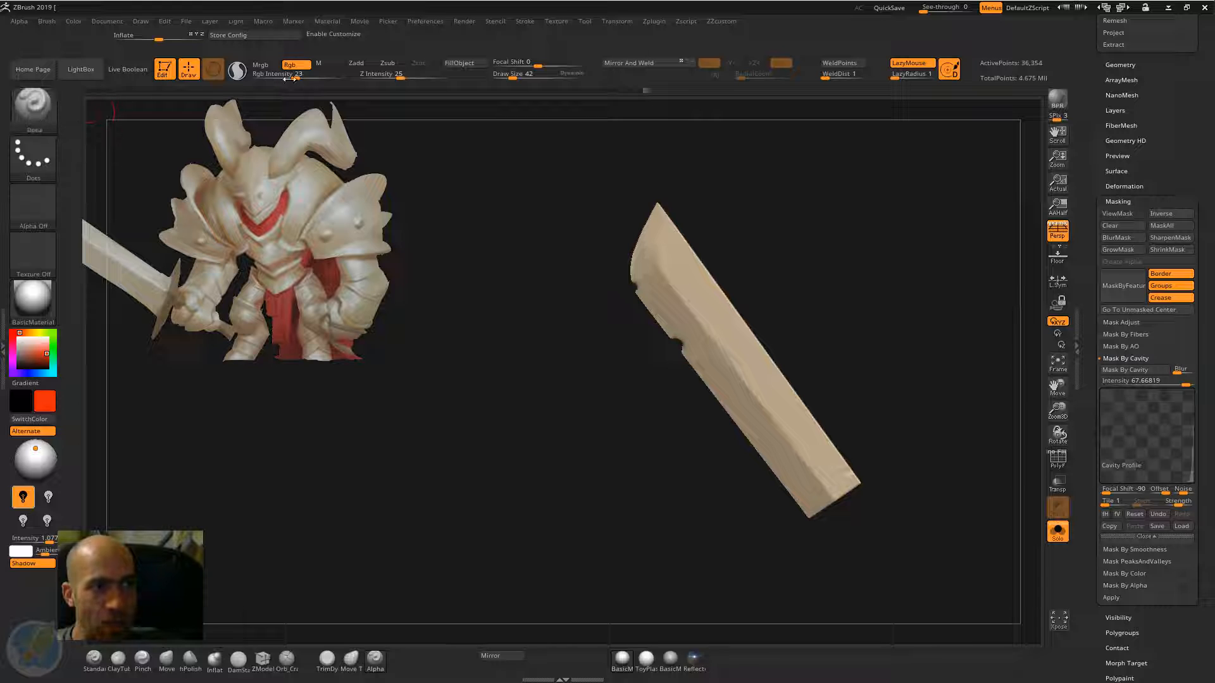
drag(308, 74, 346, 76)
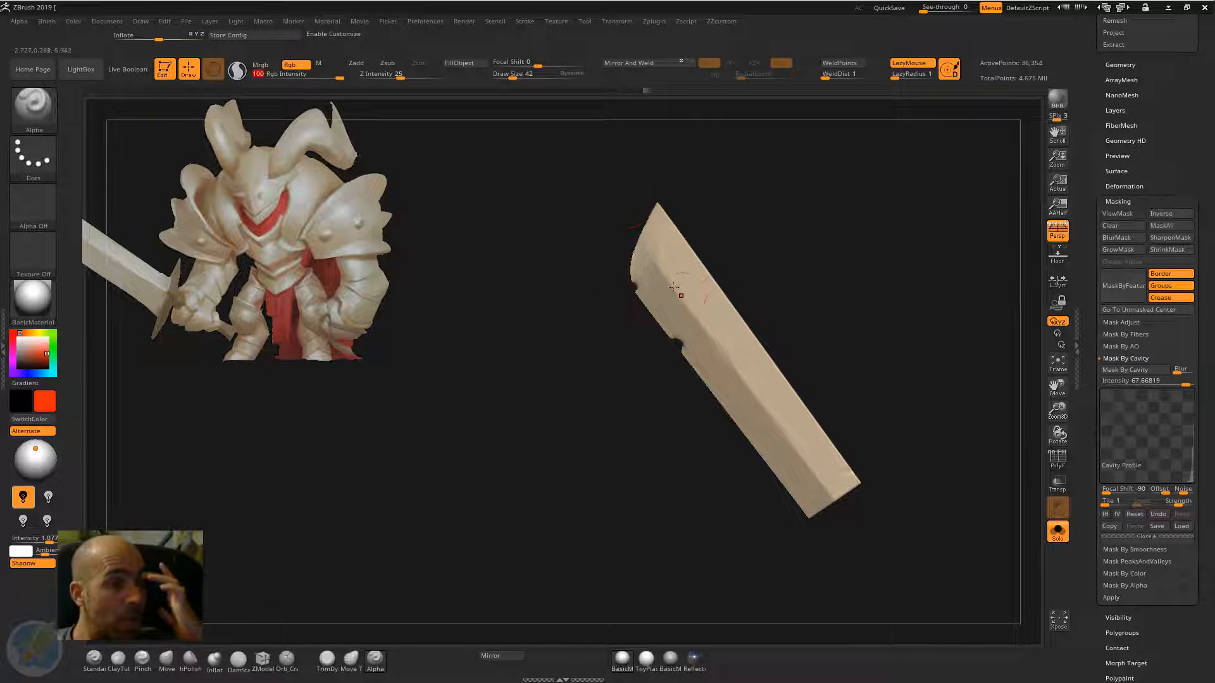
Step: Try painting the blade's unmasked edges red on both sides, and undo the red strokes
drag(686, 274, 723, 303)
mouse_move(719, 424)
mouse_down()
mouse_move(769, 417)
mouse_move(805, 471)
mouse_move(842, 487)
mouse_move(672, 228)
mouse_up()
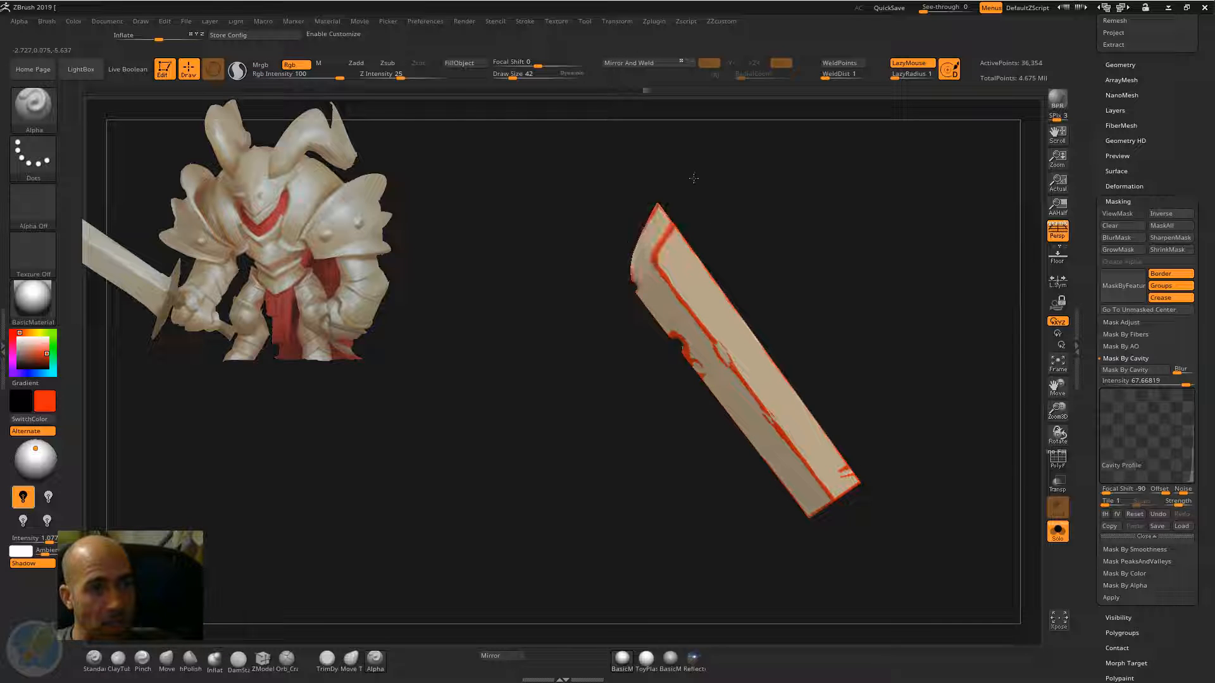
mouse_move(807, 228)
shift+mouse_down()
mouse_move(646, 232)
mouse_move(772, 239)
mouse_move(730, 336)
shift+mouse_up()
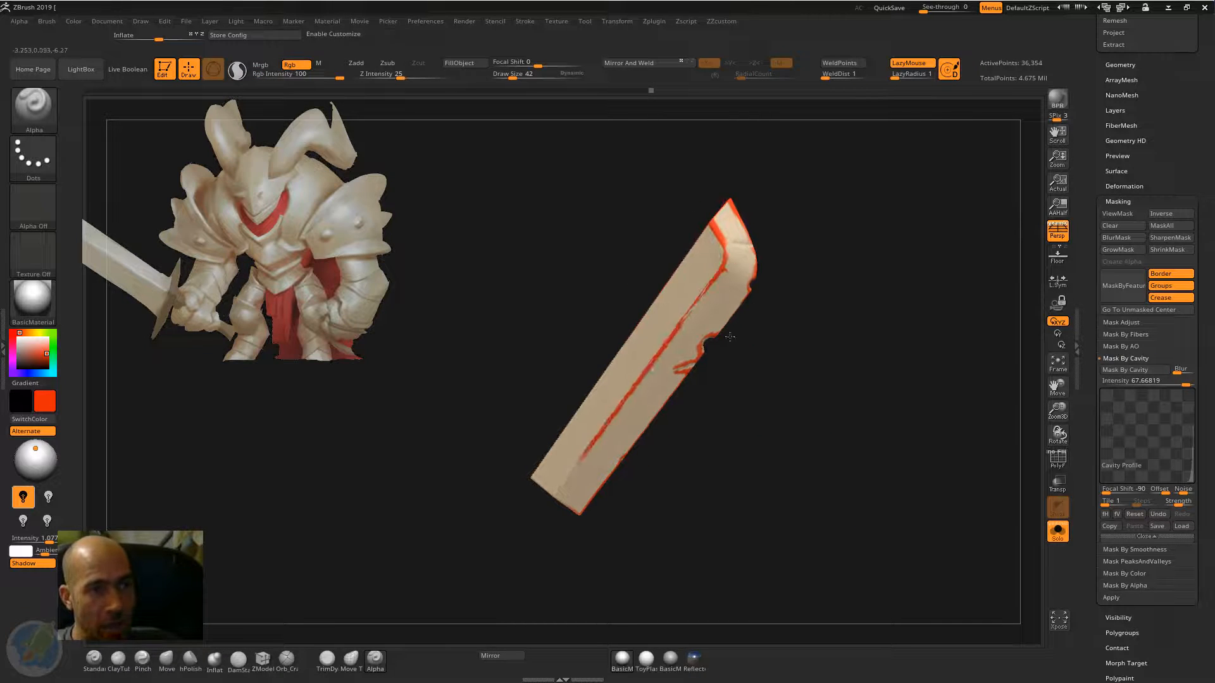
drag(806, 252, 617, 338)
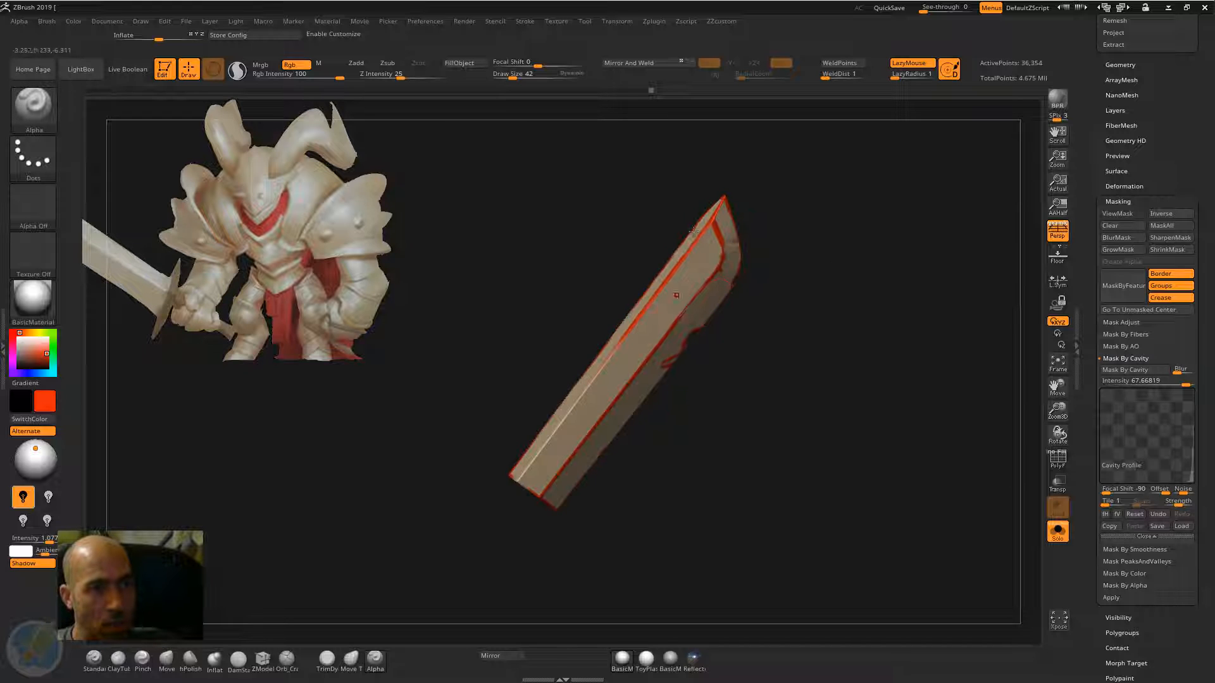
mouse_move(843, 296)
mouse_down()
mouse_move(778, 257)
mouse_move(747, 255)
mouse_move(801, 245)
mouse_up()
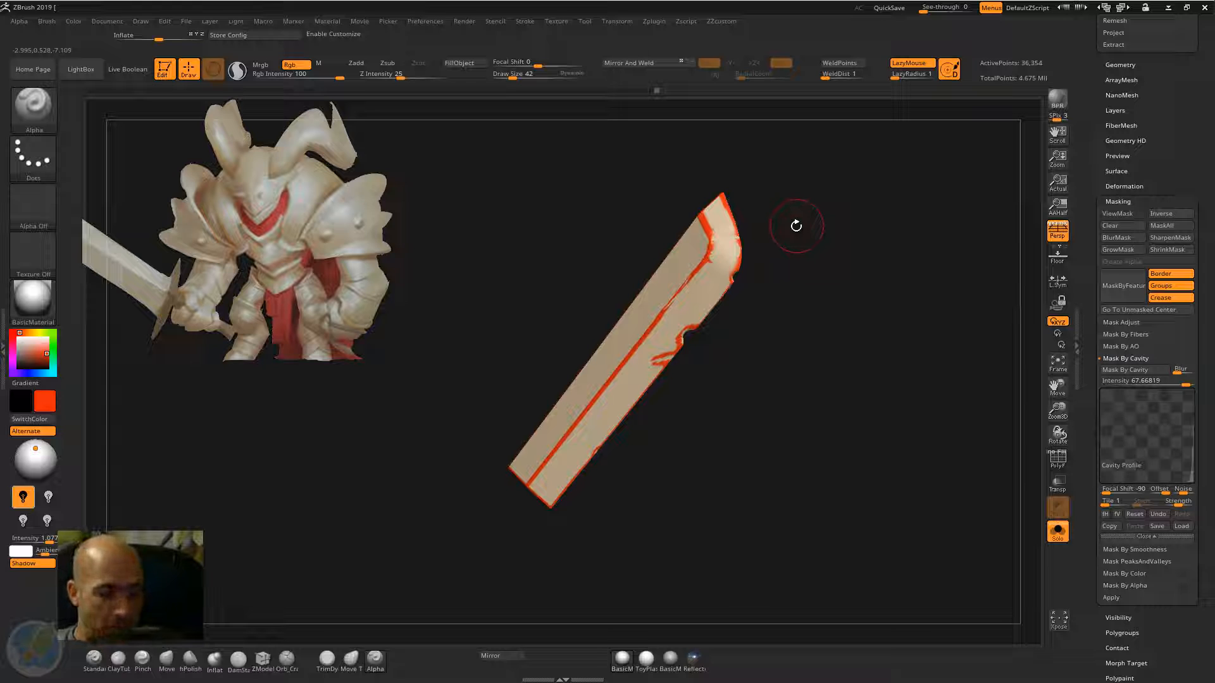
key(ctrl+z)
key(ctrl+z)
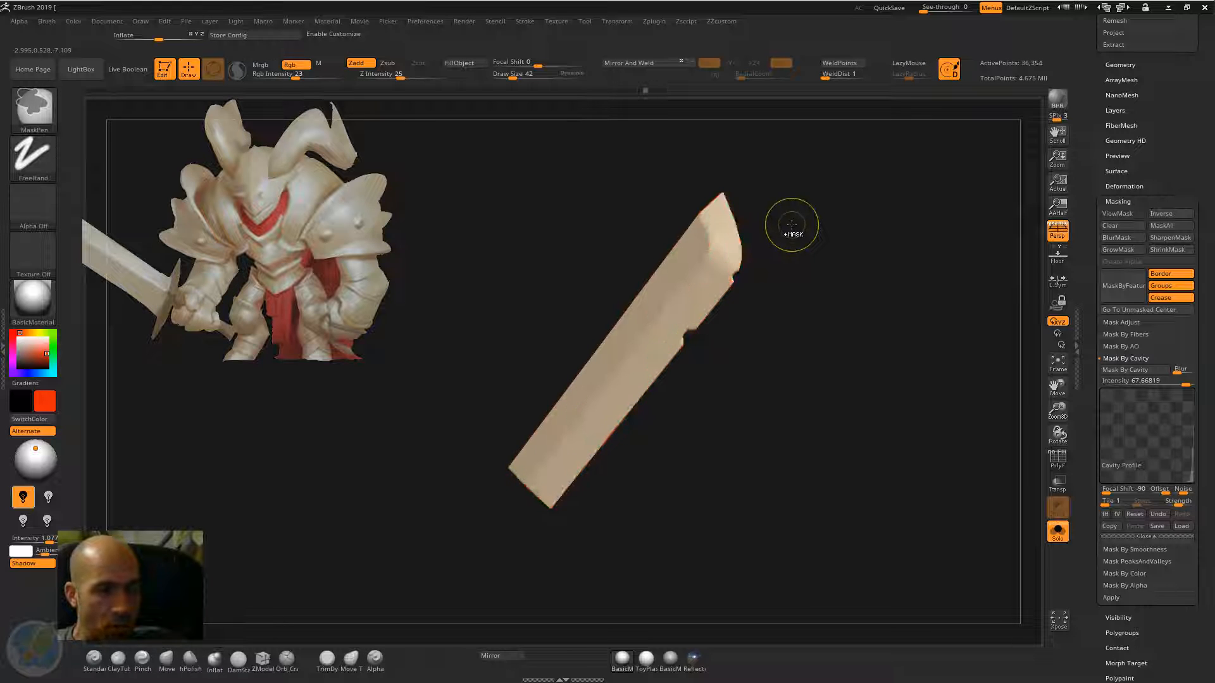
Step: Choose white and brush it over the blade's unmasked edges and around the notches
drag(782, 223, 728, 241)
click(19, 333)
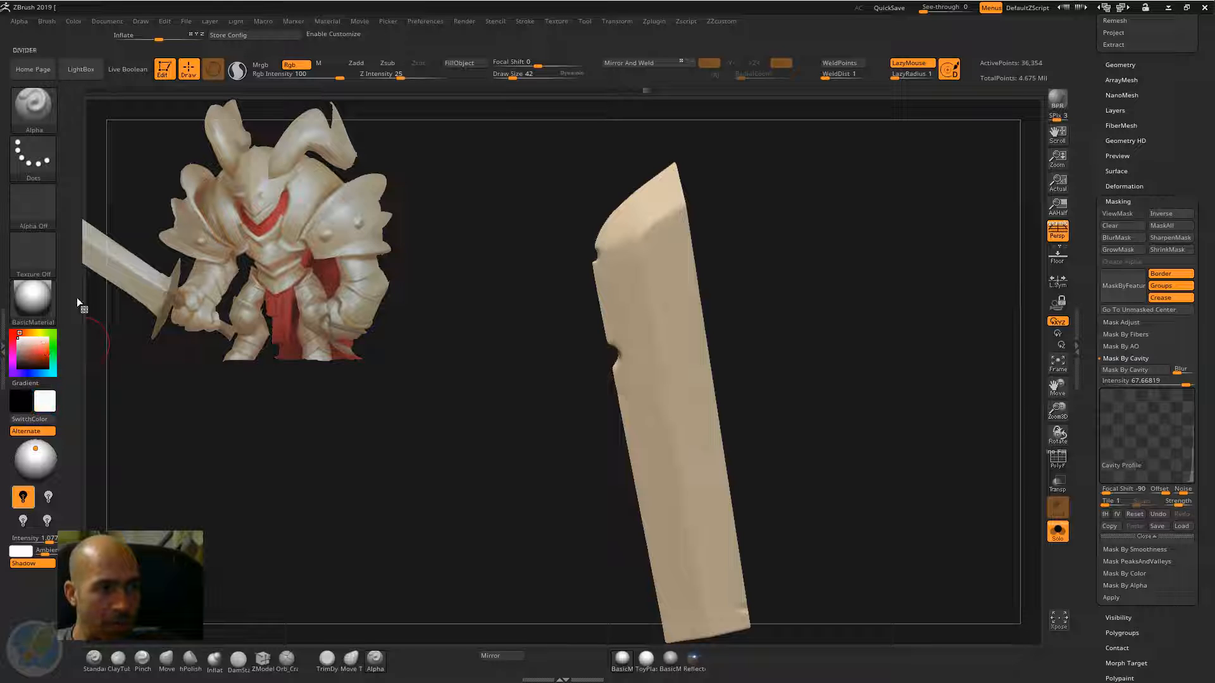
drag(766, 259, 694, 236)
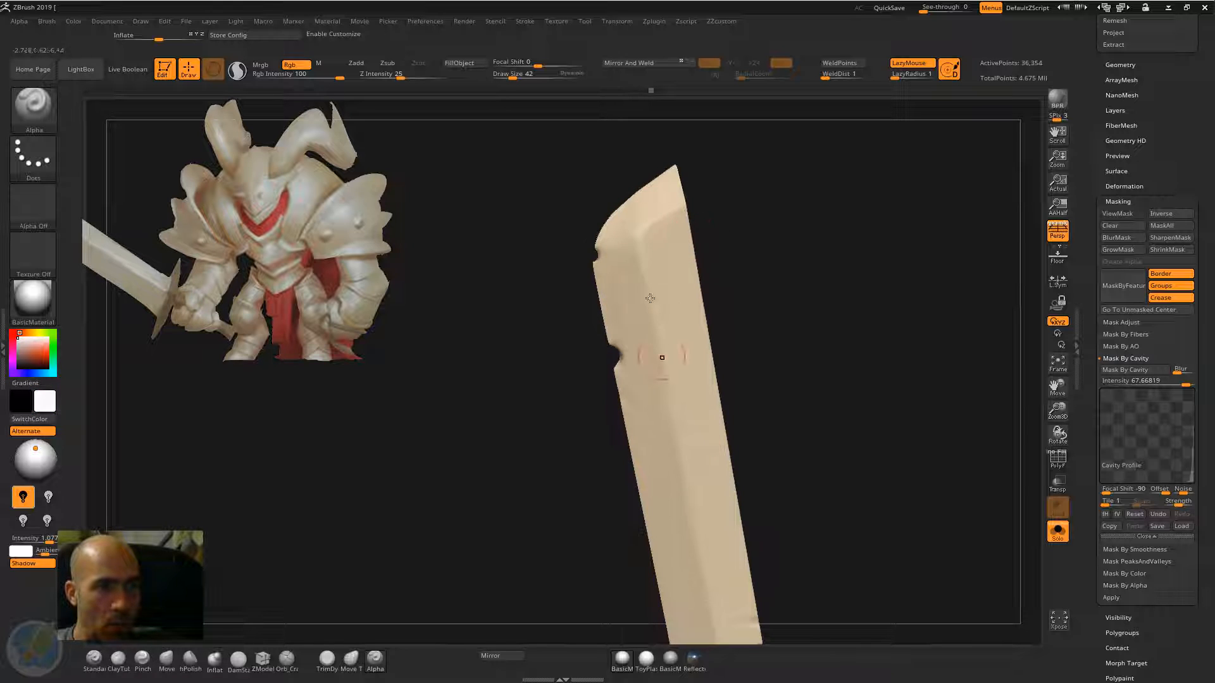
drag(756, 433, 647, 326)
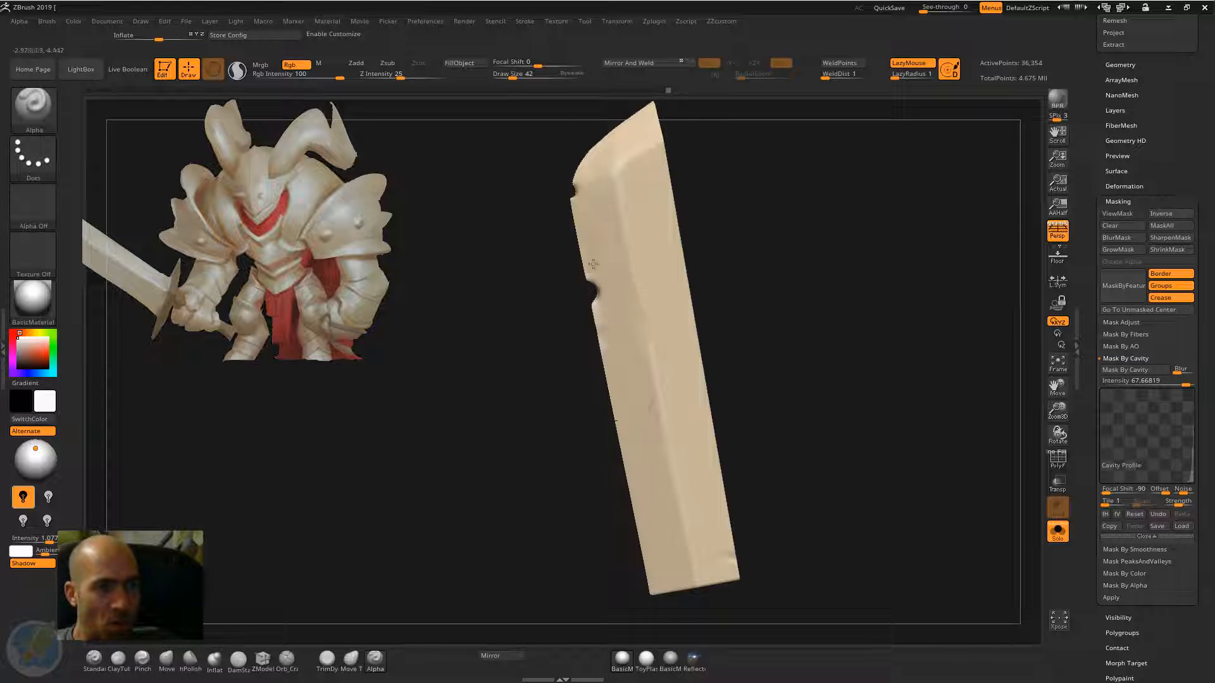
drag(739, 176, 734, 297)
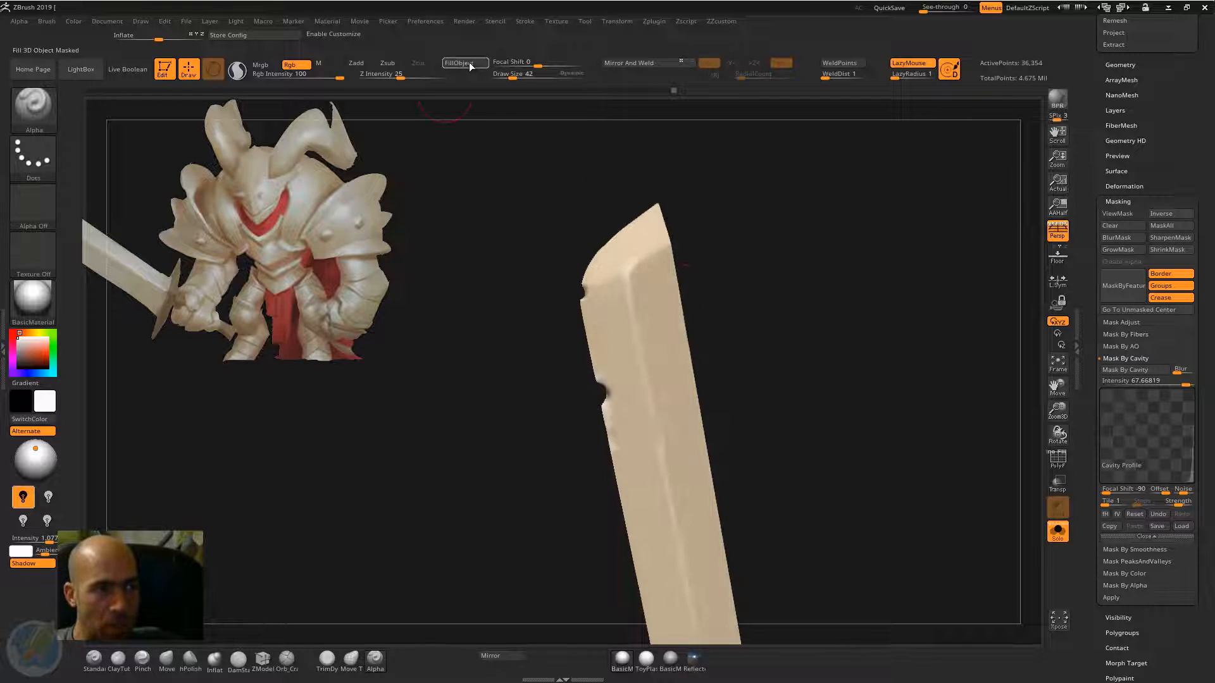
Step: Try filling the blade's unmasked areas with white, and undo the fill
click(469, 62)
drag(823, 310, 767, 316)
key(ctrl+z)
alt+drag(758, 269, 785, 301)
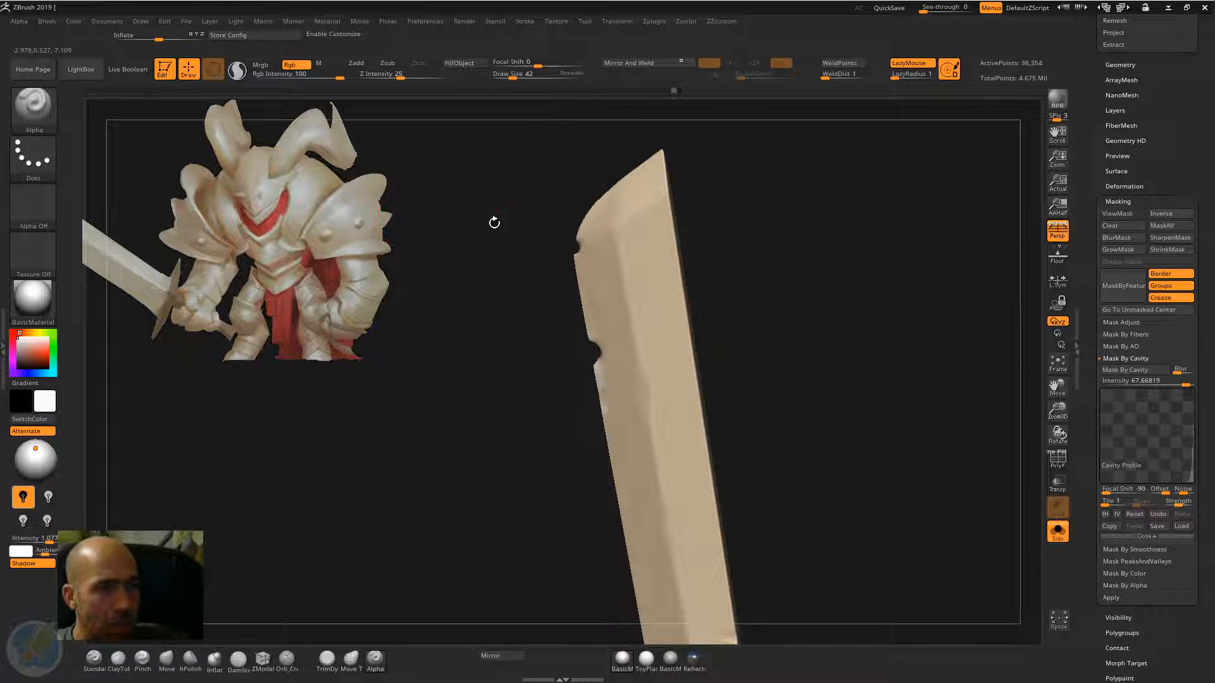
Step: Continue brushing white along the blade's unmasked edges, covering the tip, the spine and the other side
drag(676, 181, 706, 356)
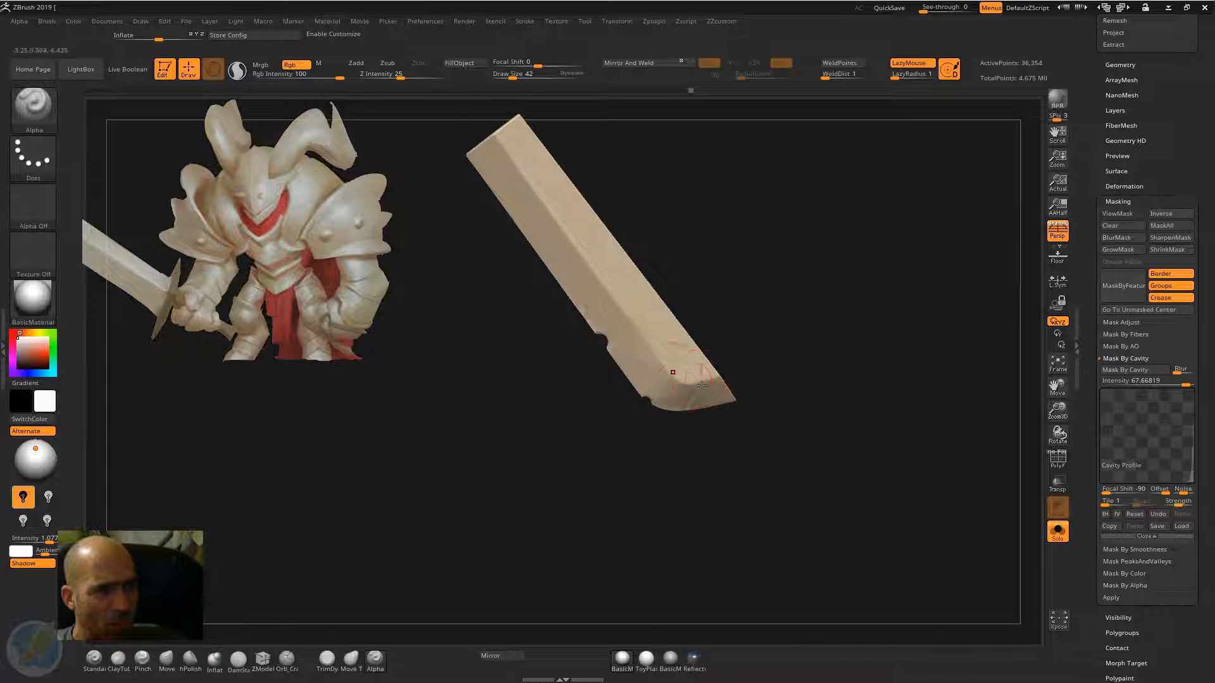
drag(762, 369, 664, 225)
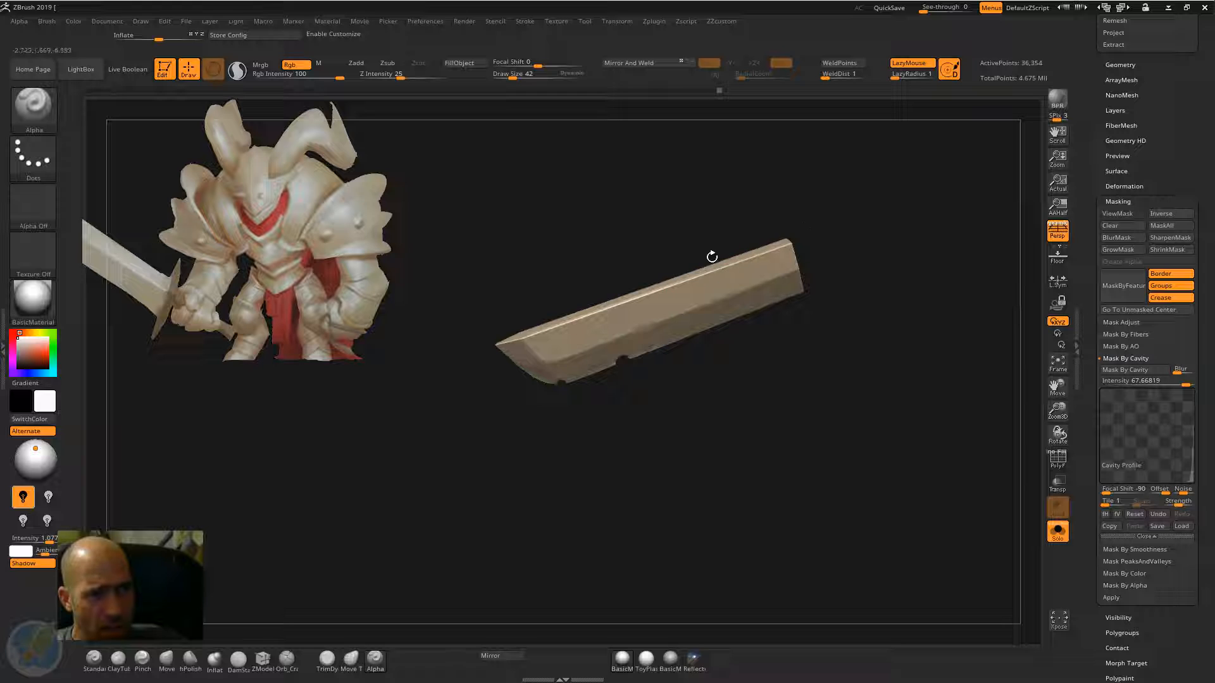
mouse_move(712, 256)
mouse_down()
mouse_move(746, 221)
mouse_move(670, 266)
mouse_move(588, 346)
mouse_move(703, 303)
mouse_move(745, 368)
mouse_up()
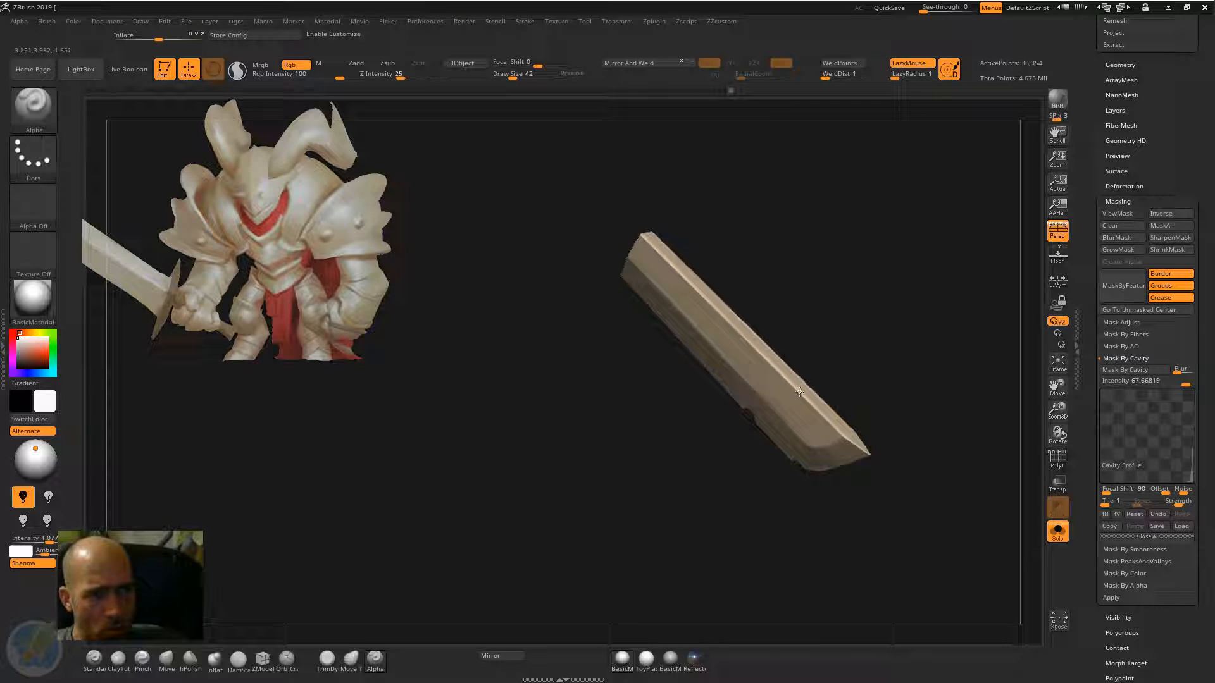
drag(828, 360, 766, 288)
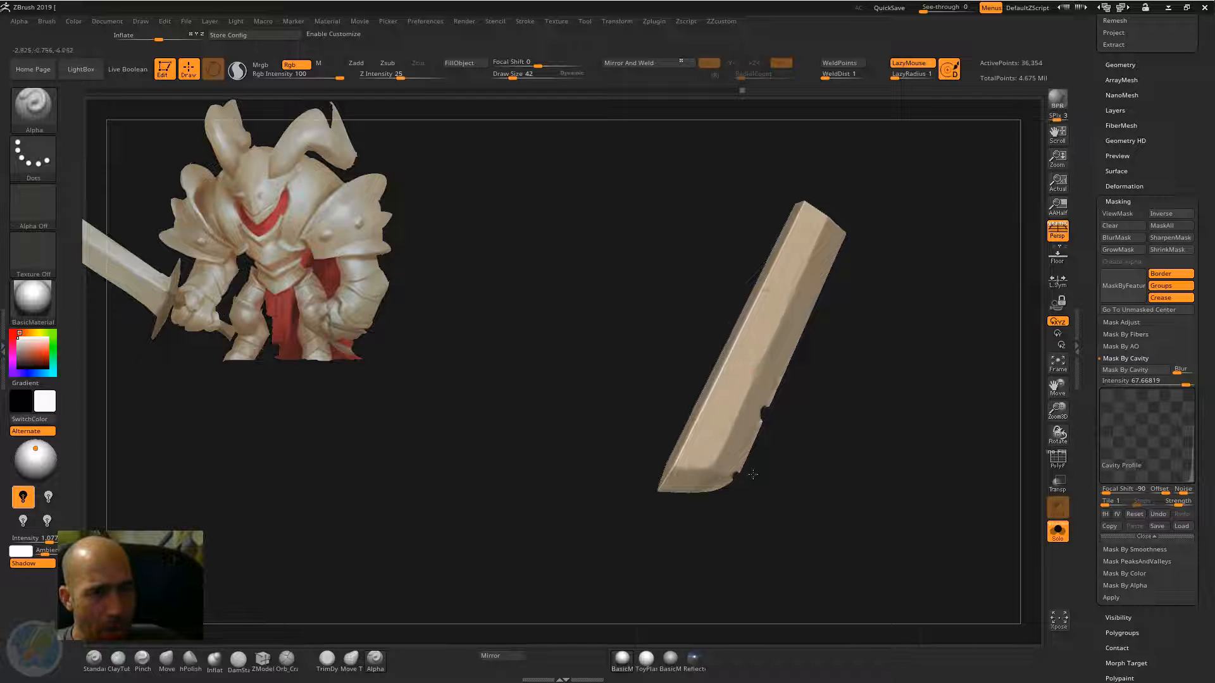
drag(753, 474, 709, 455)
Step: Choose a pale yellow and brush it over the blade's unmasked edges
click(36, 330)
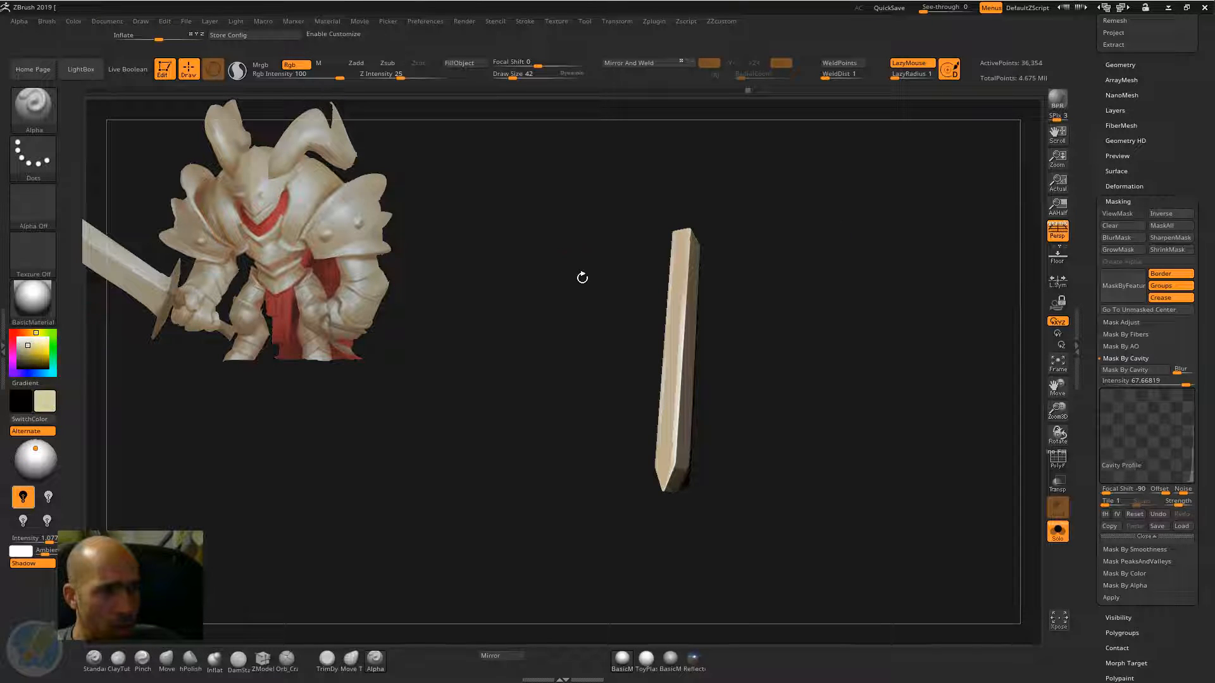
drag(582, 278, 613, 260)
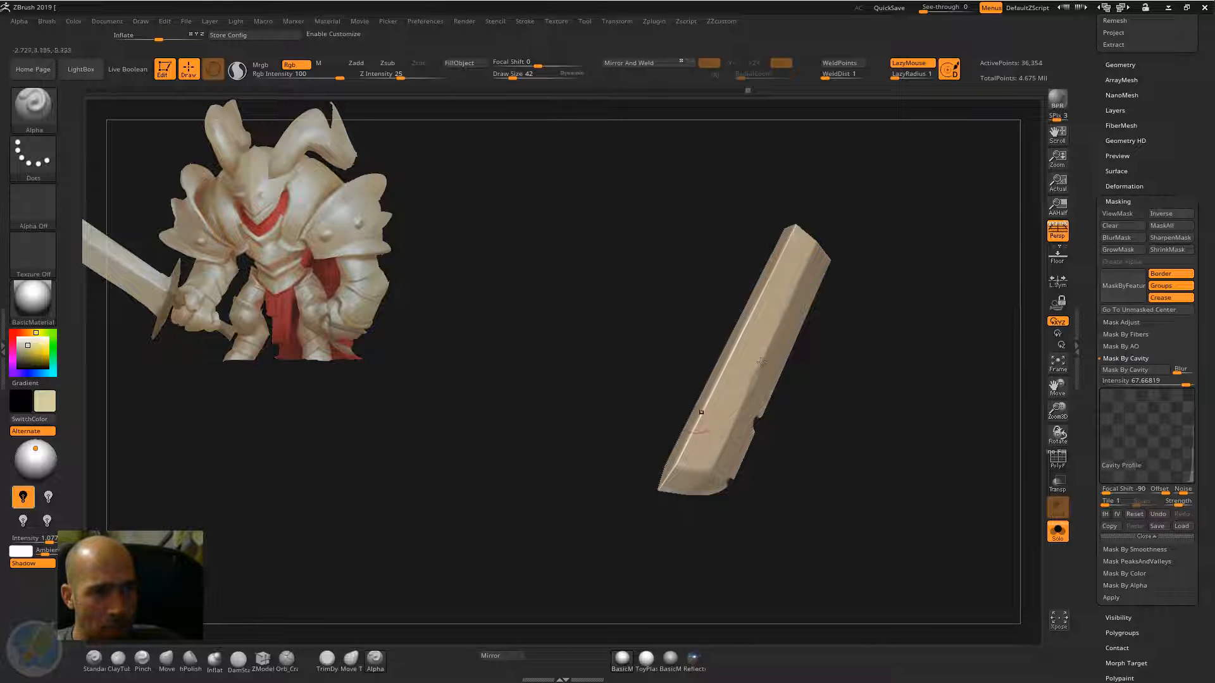
drag(876, 318, 793, 355)
drag(992, 268, 862, 317)
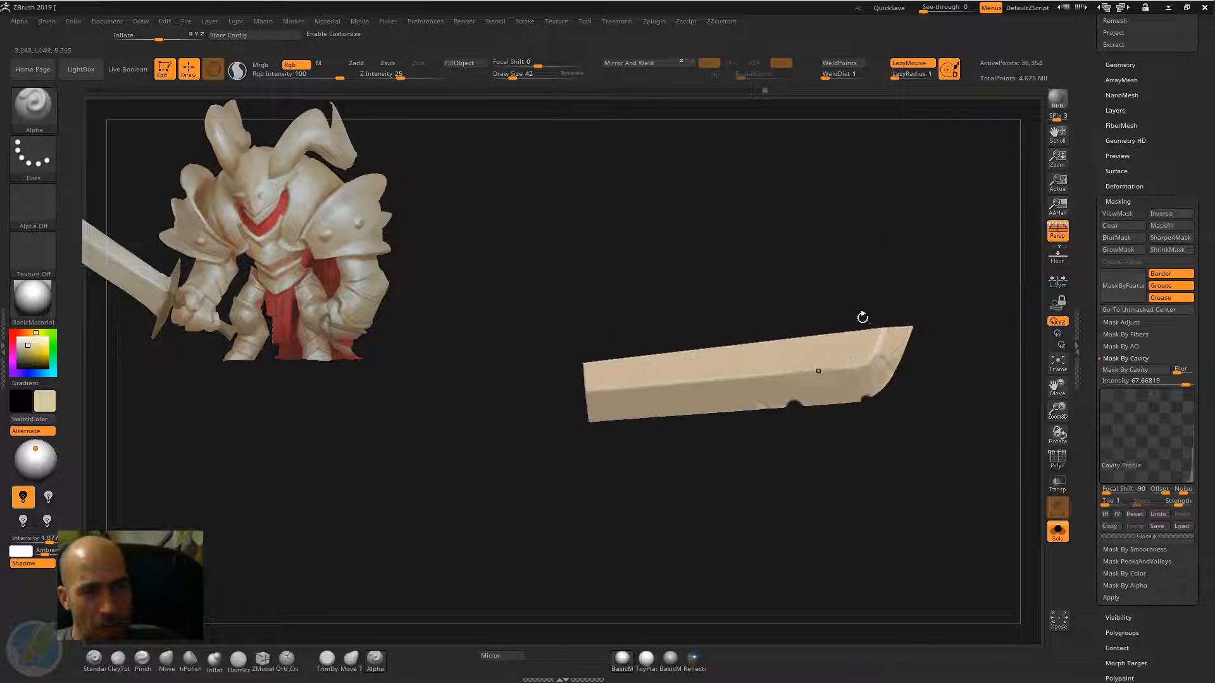
Step: Check the blade's painted edges from all sides, with the mask display both hidden and shown
drag(796, 371, 841, 342)
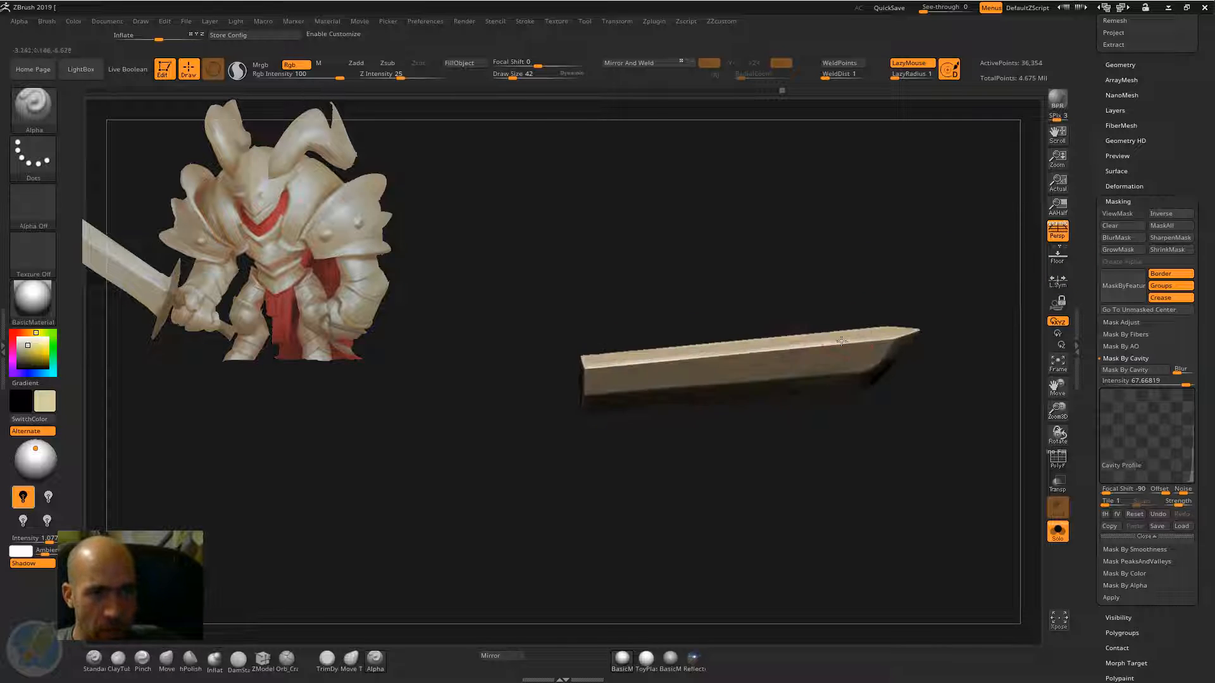
drag(932, 320, 906, 330)
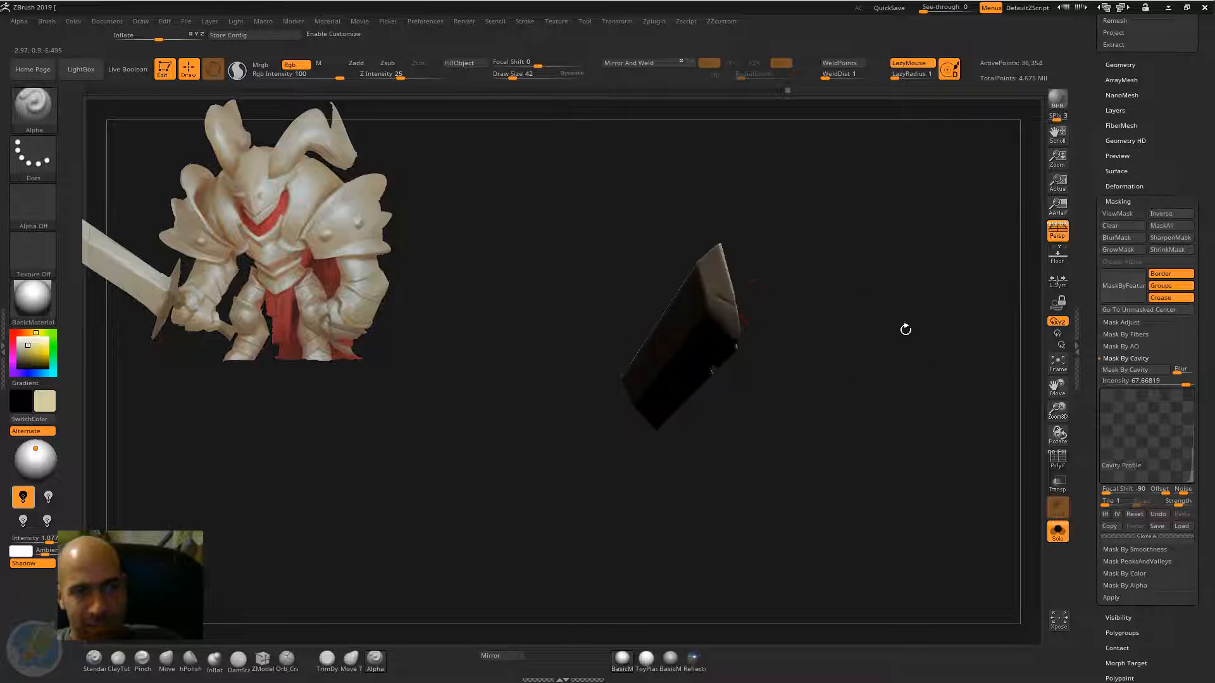
drag(786, 342, 719, 352)
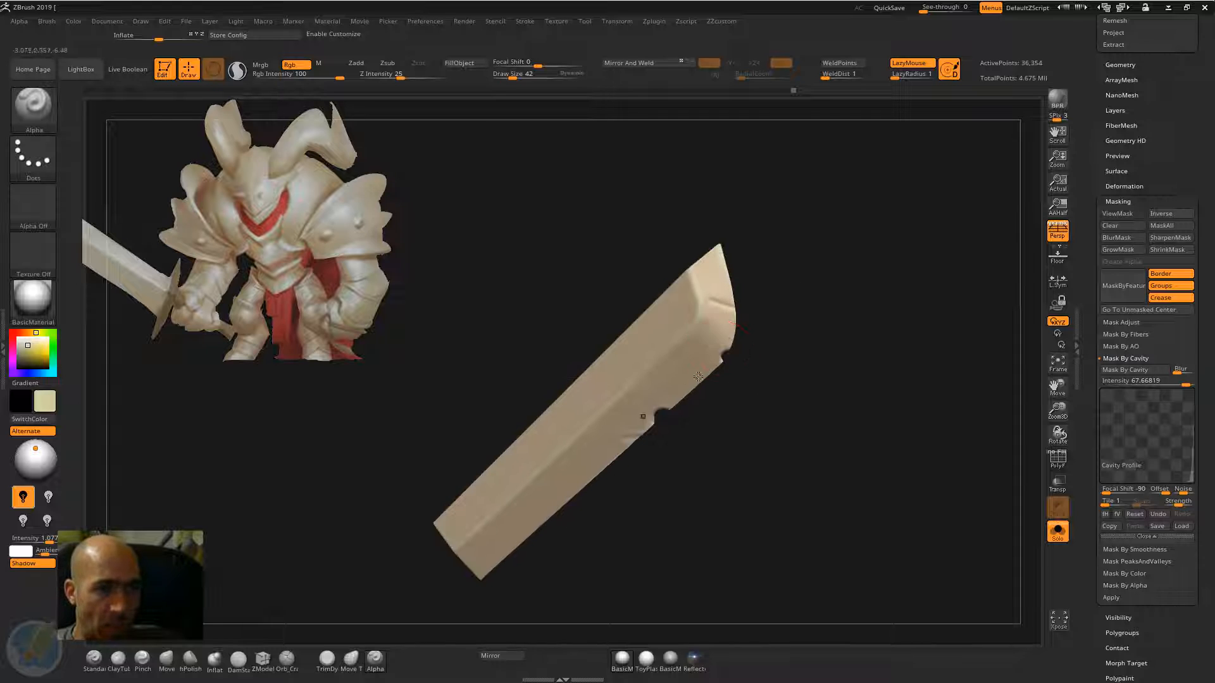
drag(595, 506, 682, 416)
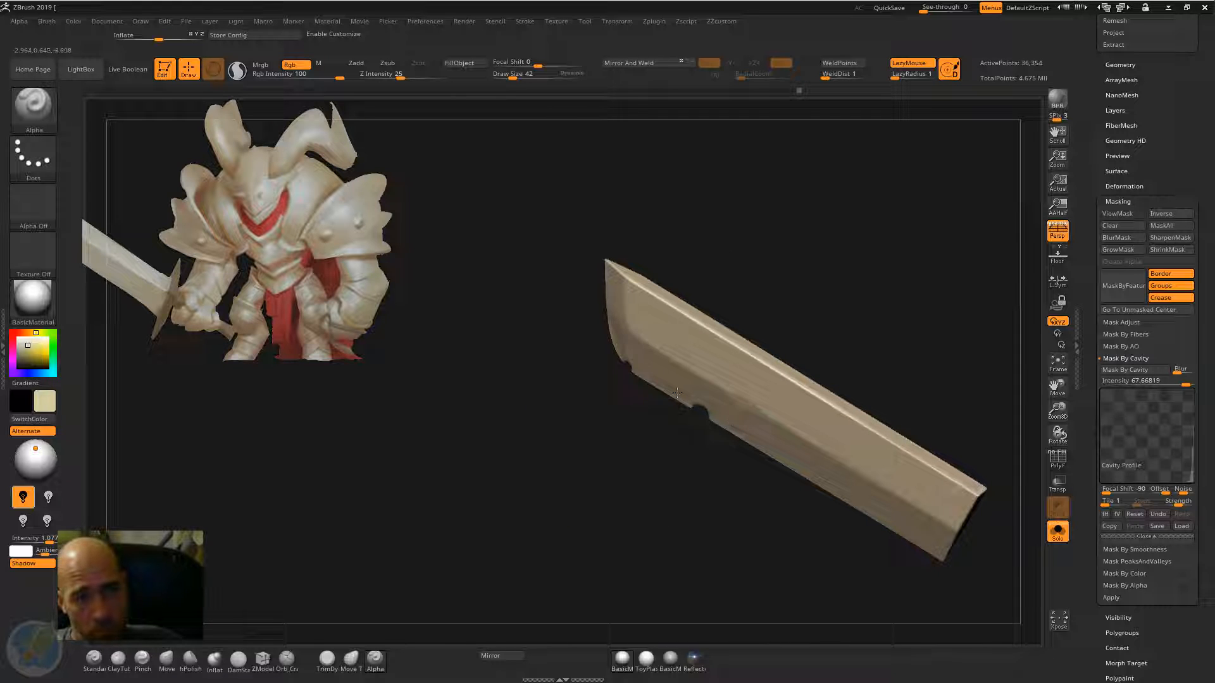
drag(895, 314, 708, 285)
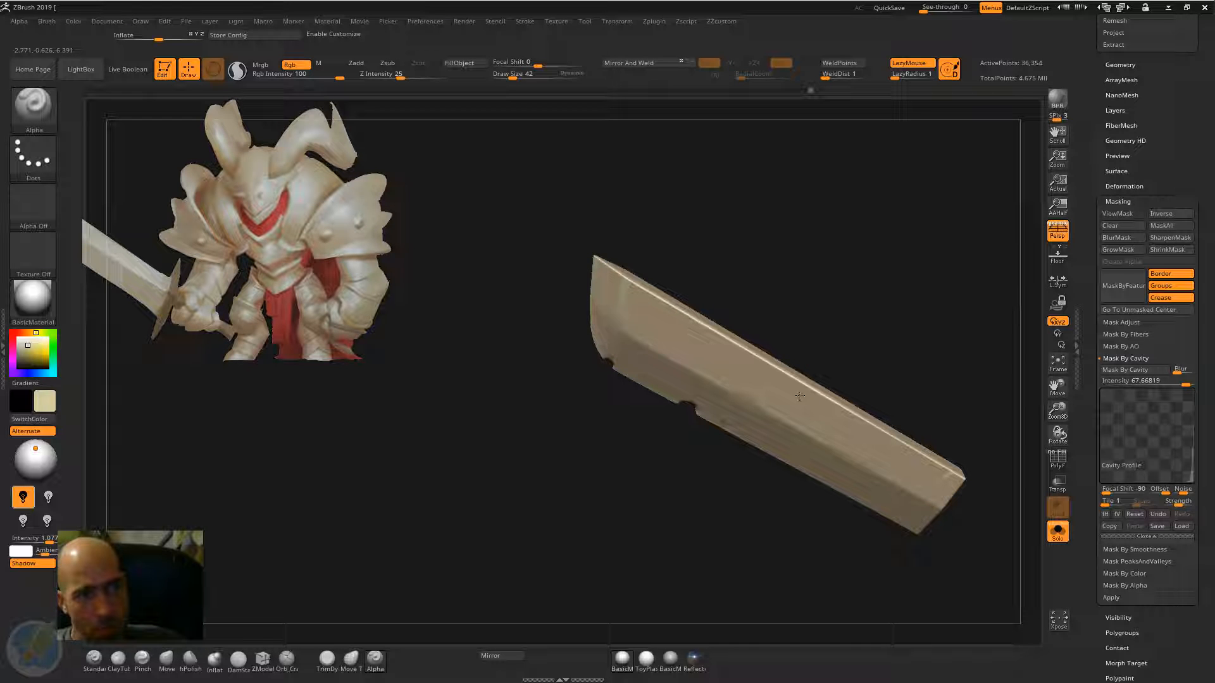
mouse_move(856, 283)
mouse_down()
mouse_move(772, 247)
mouse_move(800, 231)
mouse_move(789, 230)
mouse_move(821, 238)
mouse_move(797, 232)
mouse_move(780, 262)
mouse_up()
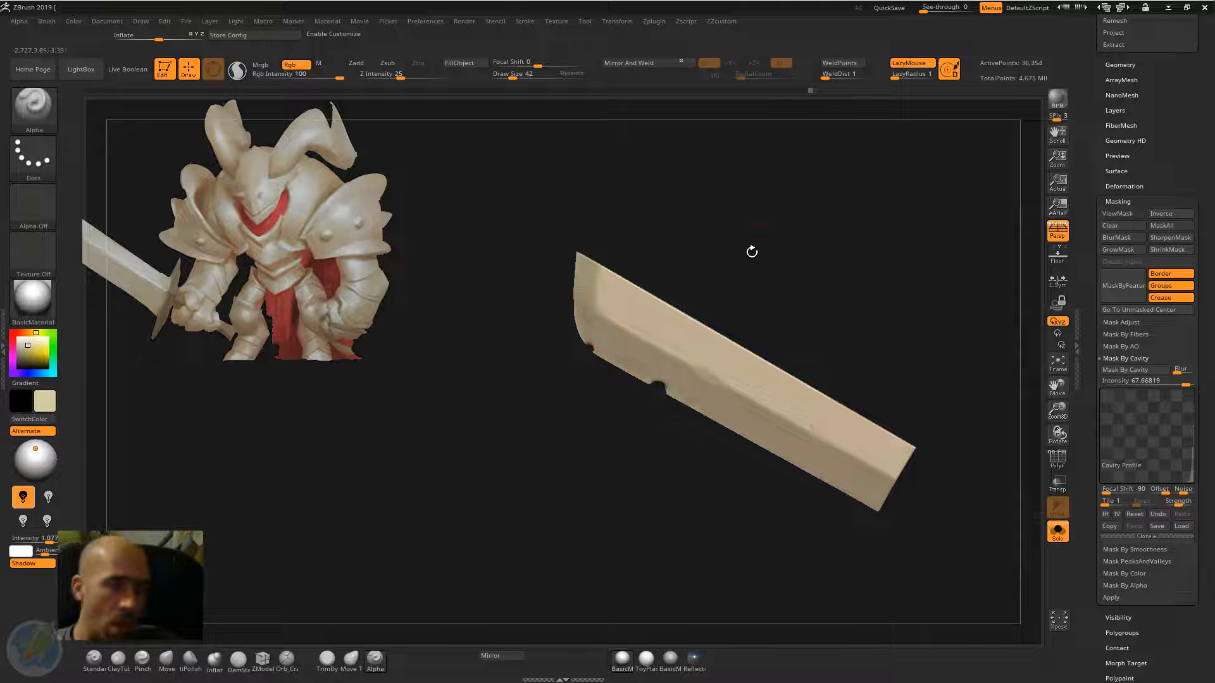
key(ctrl)
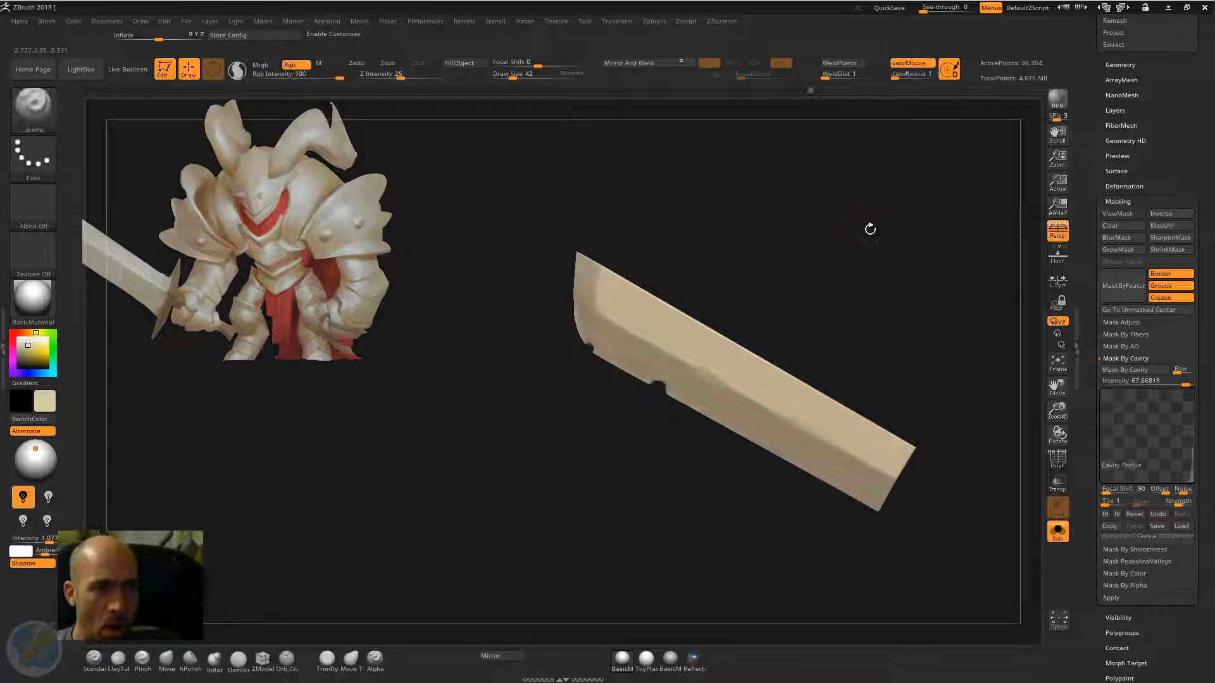
key(ctrl)
key(ctrl+h)
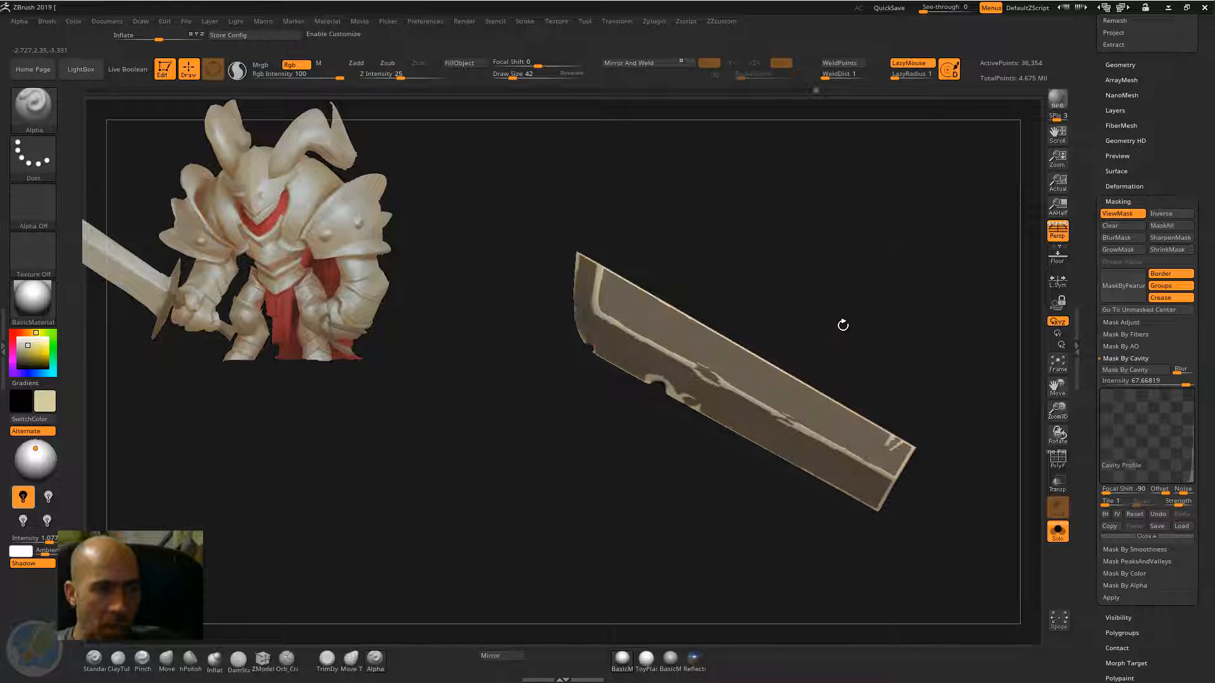
key(ctrl+h)
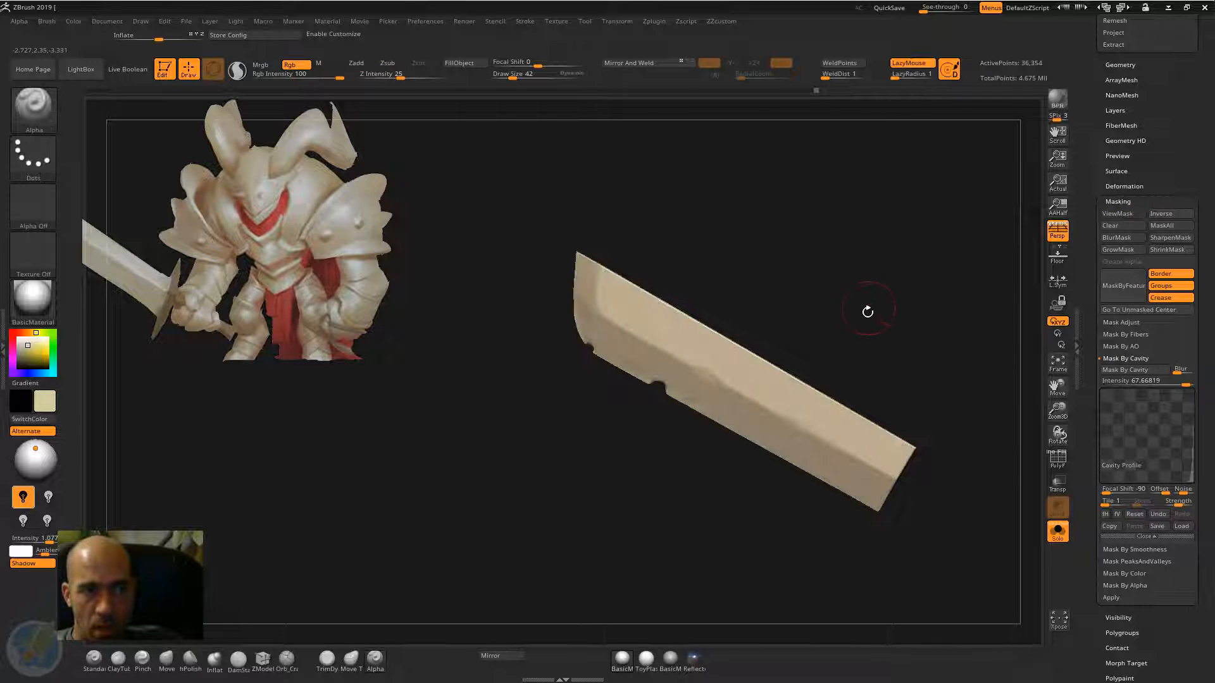
Step: Switch the visible parts from the blade to only the sword's crossguard and handle
mouse_move(926, 319)
alt+mouse_down()
mouse_move(872, 321)
mouse_move(884, 318)
mouse_move(823, 294)
alt+mouse_up()
ctrl+shift+click(926, 327)
alt+drag(905, 371, 900, 321)
ctrl+shift+click(886, 389)
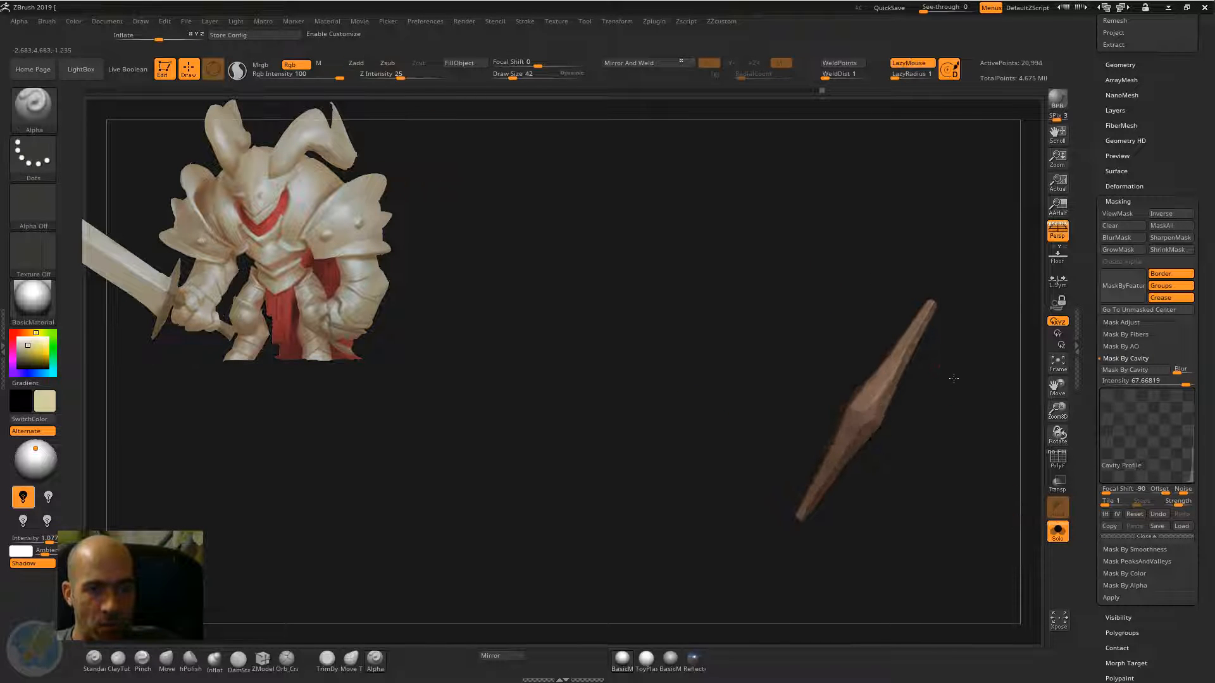
ctrl+shift+click(955, 393)
ctrl+shift+click(939, 446)
ctrl+shift+click(977, 359)
alt+drag(946, 300, 796, 273)
Step: Mask the crossguard and handle by cavity, setting the cavity intensity to 20.68798
click(1114, 370)
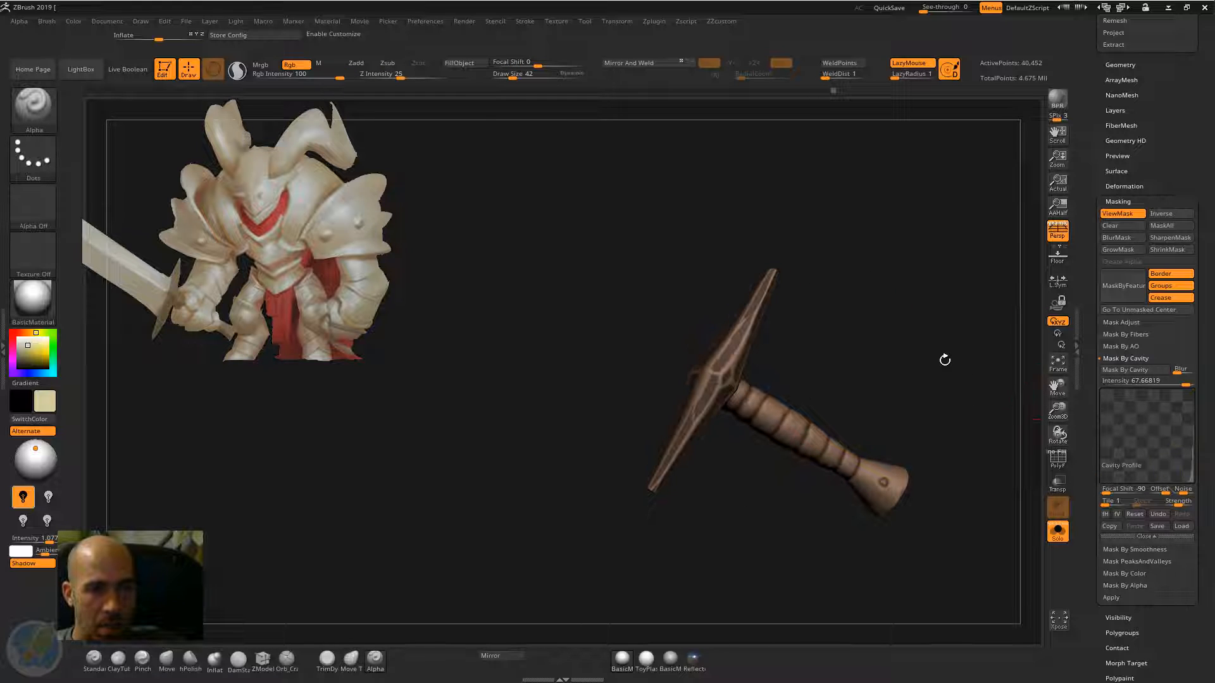
drag(944, 355, 898, 350)
drag(1170, 385, 1175, 386)
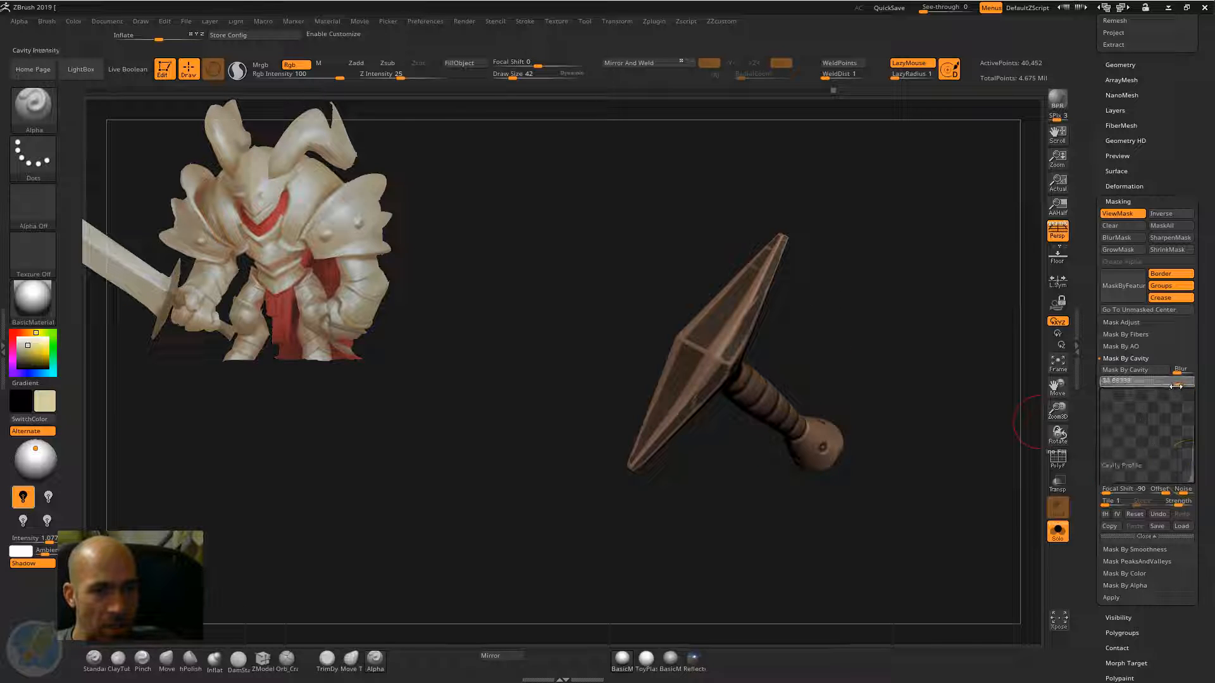
click(1143, 370)
drag(949, 323, 855, 361)
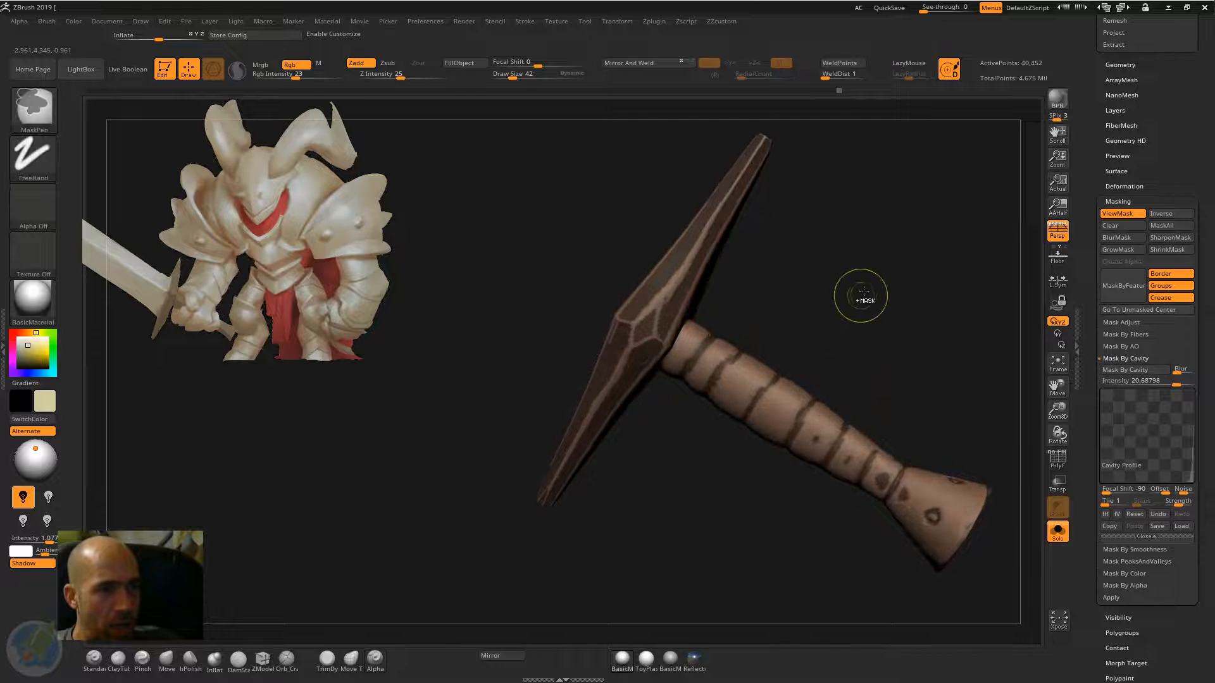
Step: Invert the cavity mask back and forth to compare which areas of the guard and handle it protects
ctrl+click(865, 293)
ctrl+click(864, 295)
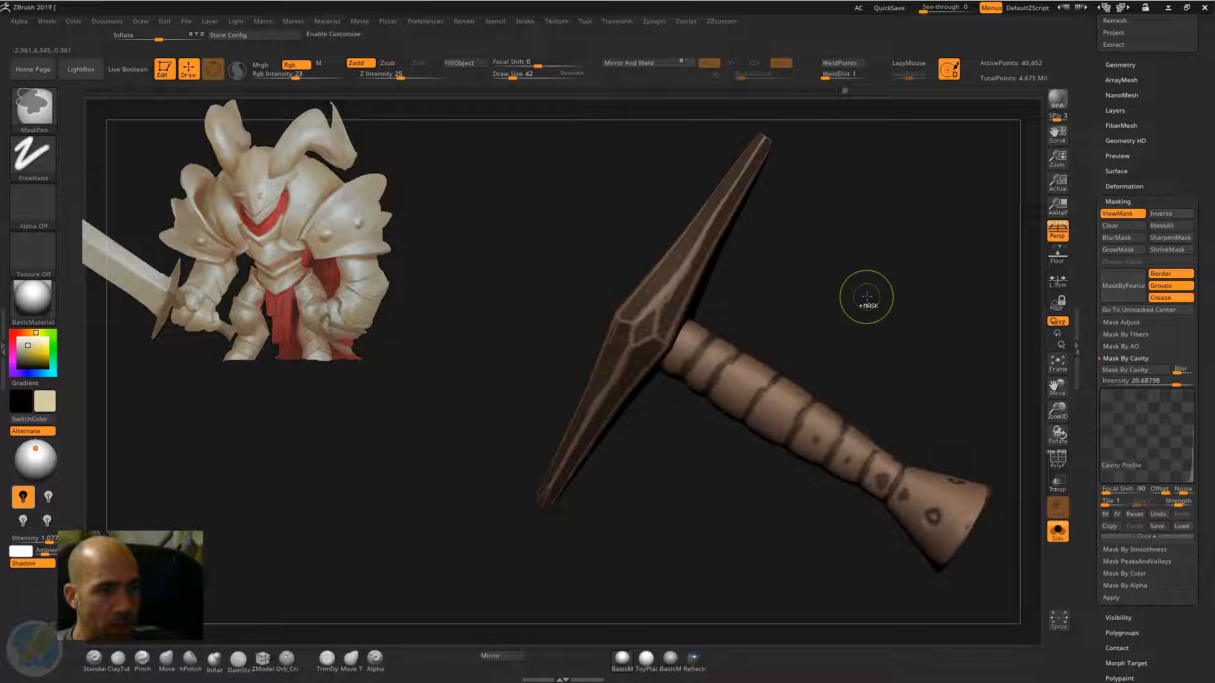
ctrl+click(865, 295)
ctrl+click(869, 296)
ctrl+click(869, 296)
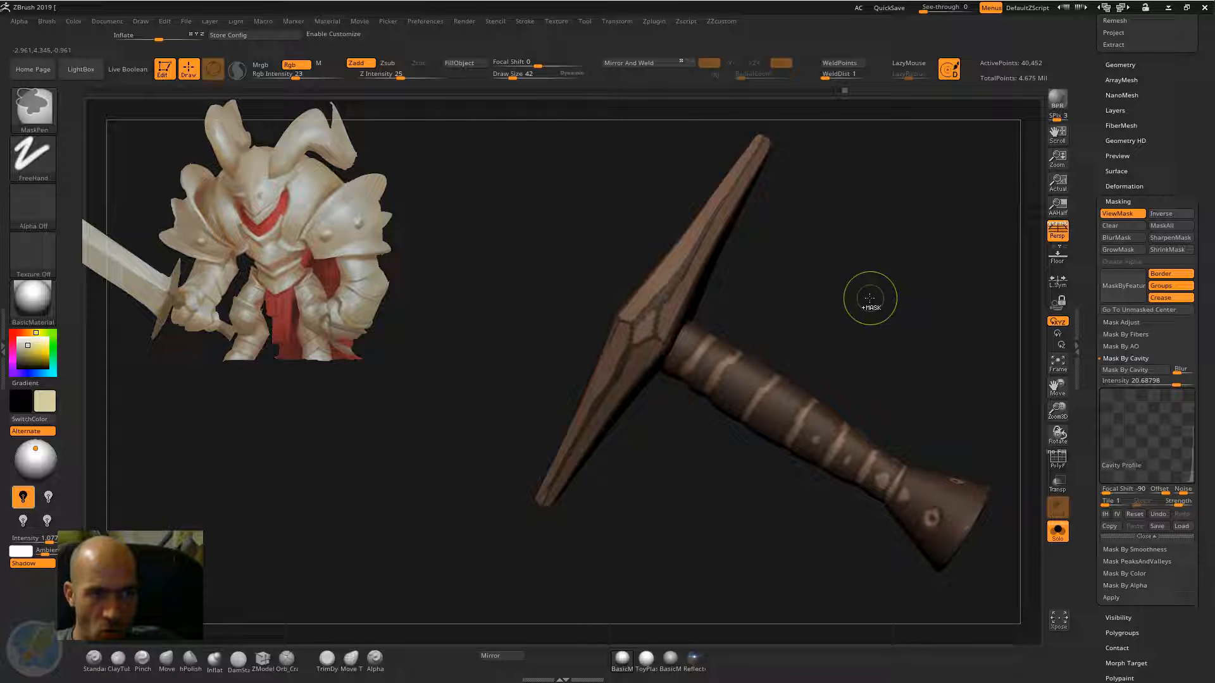
ctrl+click(893, 249)
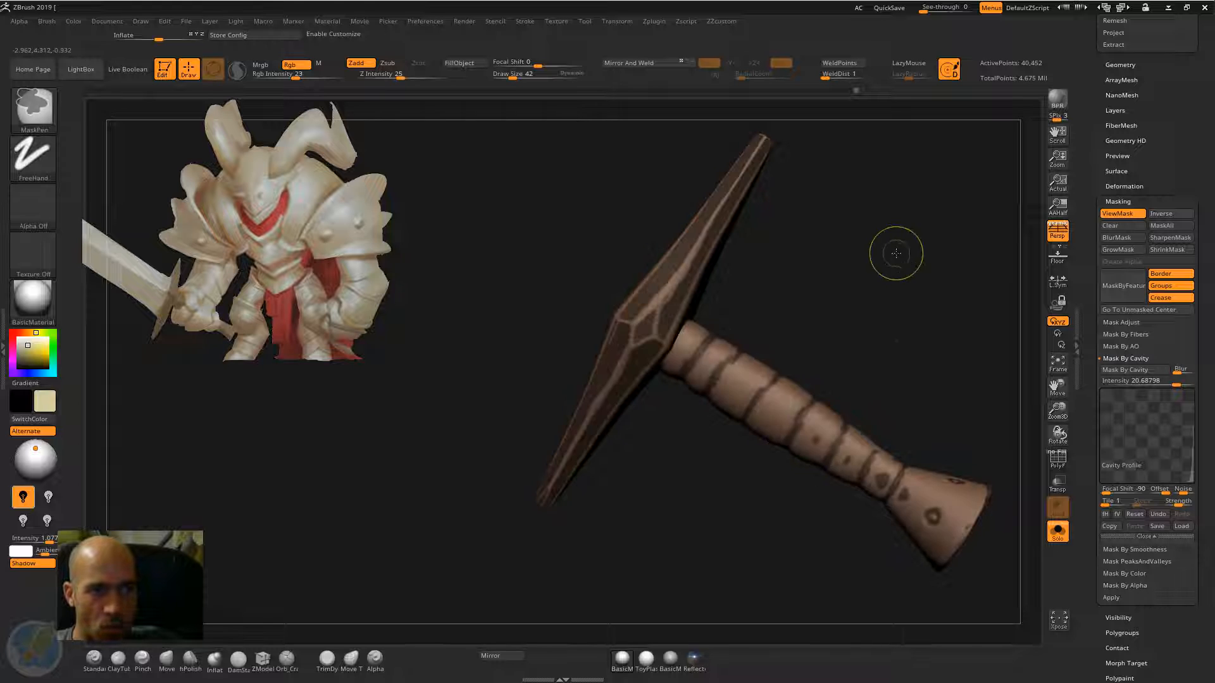
ctrl+click(895, 251)
ctrl+click(886, 246)
ctrl+click(886, 245)
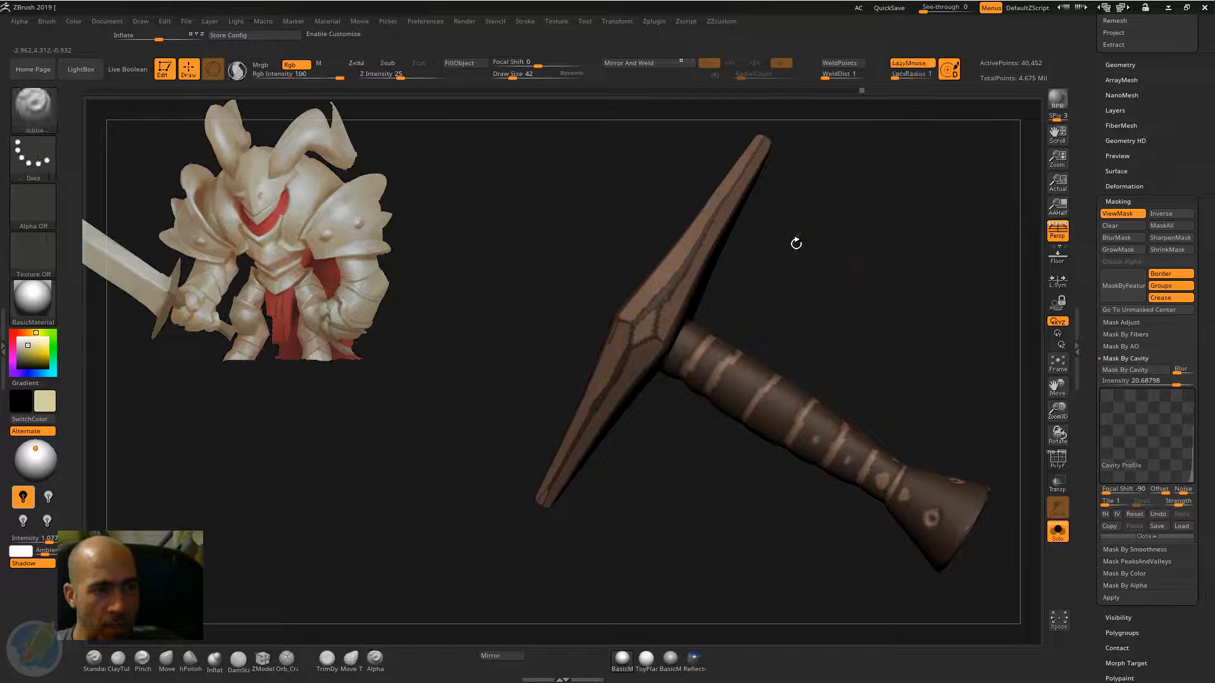
Step: Blur the cavity mask on the guard and handle, and invert it to leave the guard's edges unmasked
ctrl+click(700, 255)
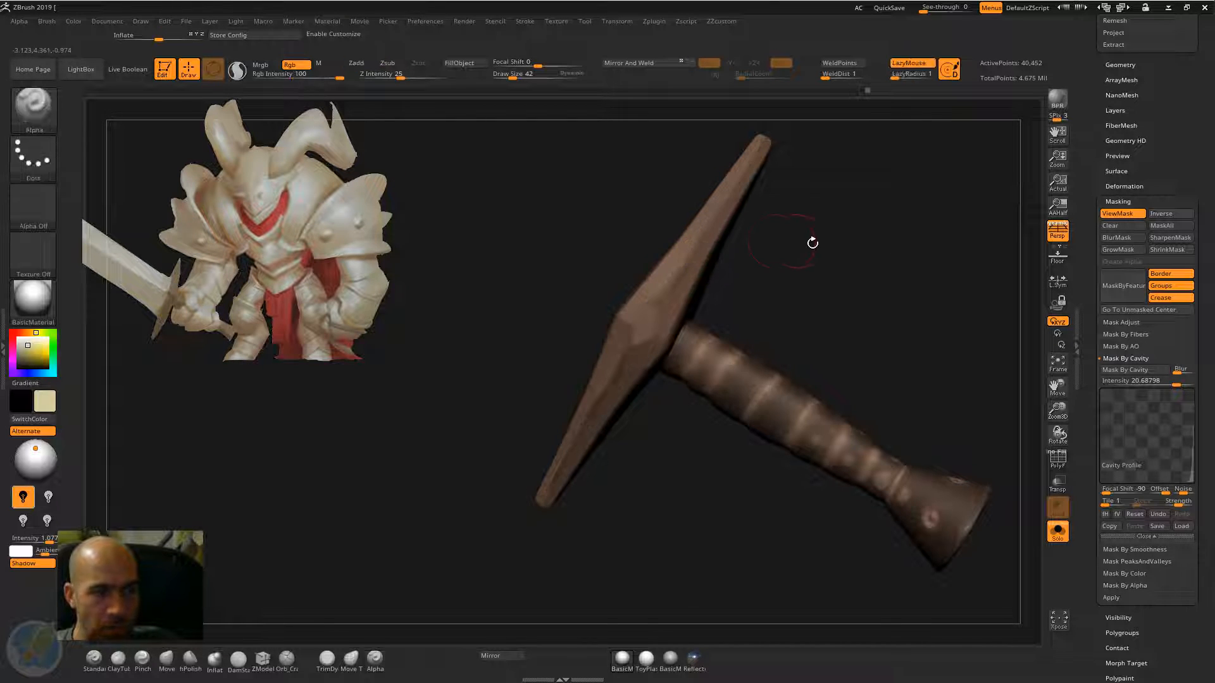
mouse_move(811, 242)
mouse_down()
mouse_move(895, 301)
mouse_move(849, 260)
mouse_move(882, 296)
mouse_move(727, 307)
mouse_move(659, 282)
mouse_up()
ctrl+click(898, 243)
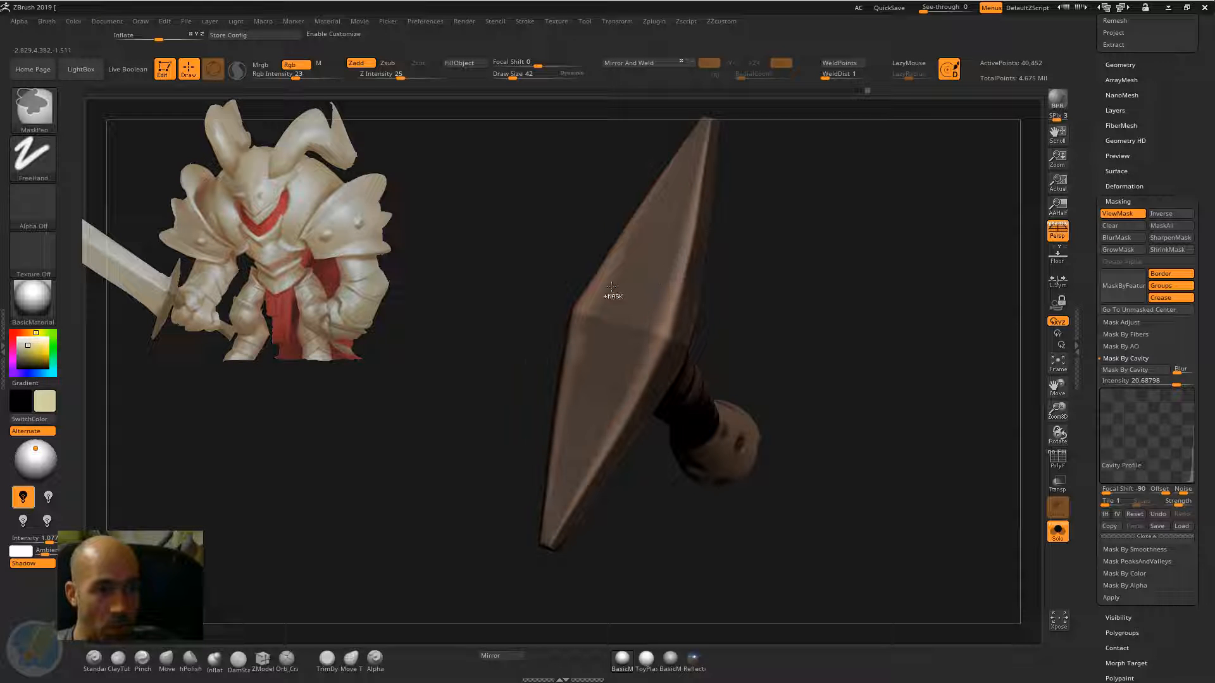
Step: Examine the blurred mask around the crossguard, the grip rings and the pommel from all sides
mouse_move(586, 479)
mouse_down()
mouse_move(751, 236)
mouse_move(708, 208)
mouse_move(602, 244)
mouse_up()
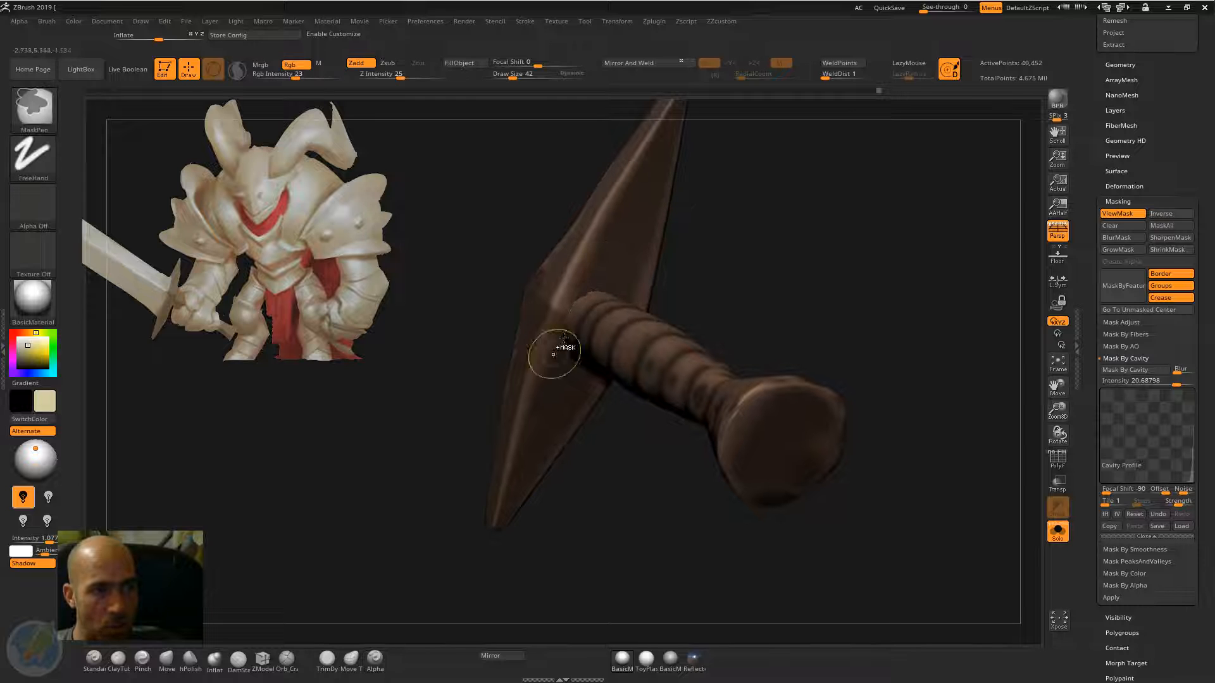
drag(756, 203, 643, 266)
mouse_move(703, 337)
mouse_down()
mouse_move(760, 415)
mouse_move(751, 347)
mouse_move(721, 405)
mouse_up()
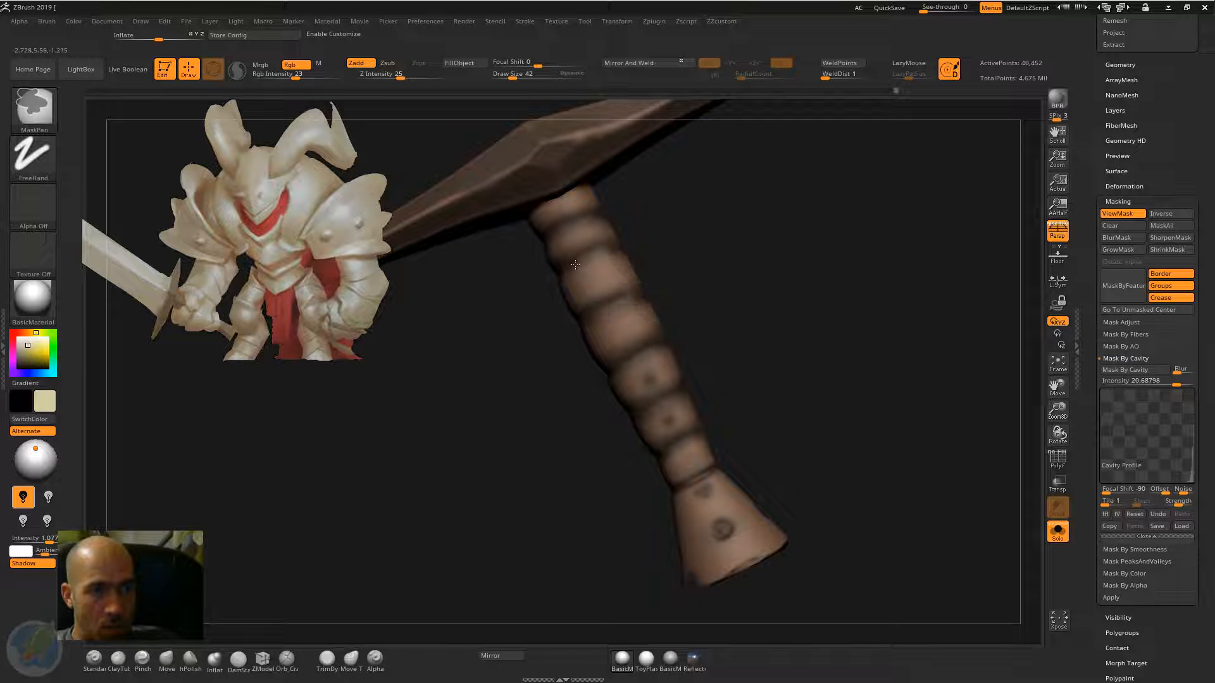
drag(674, 195, 637, 243)
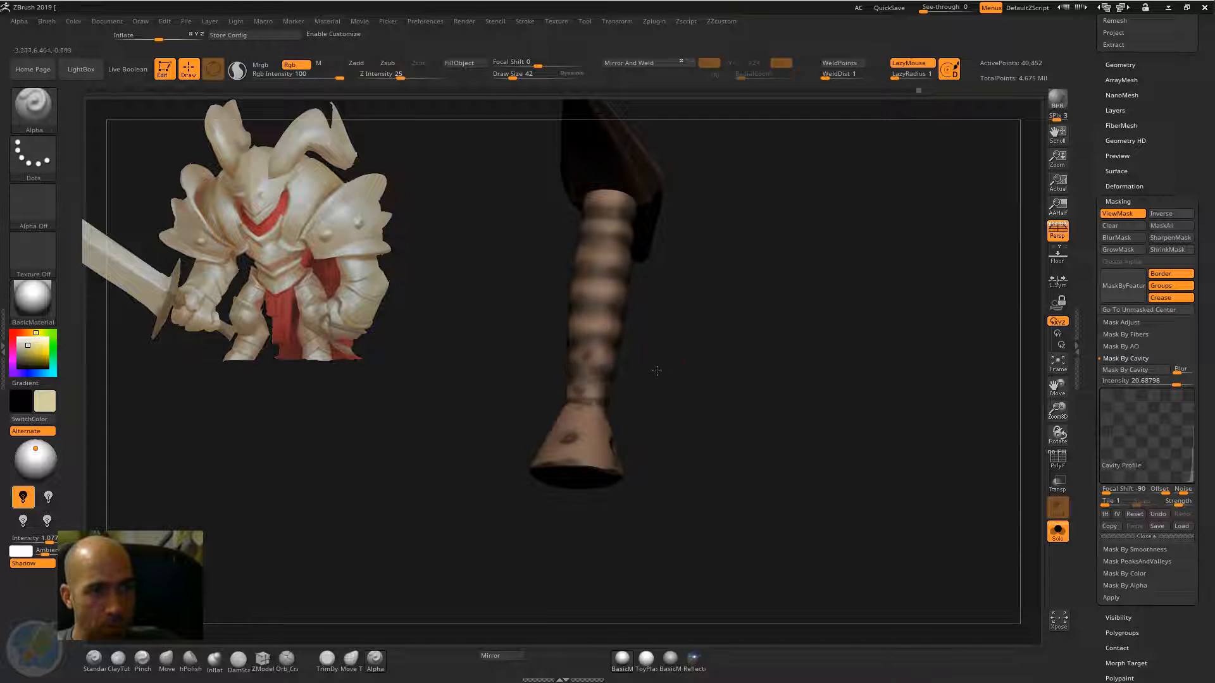
drag(654, 369, 607, 362)
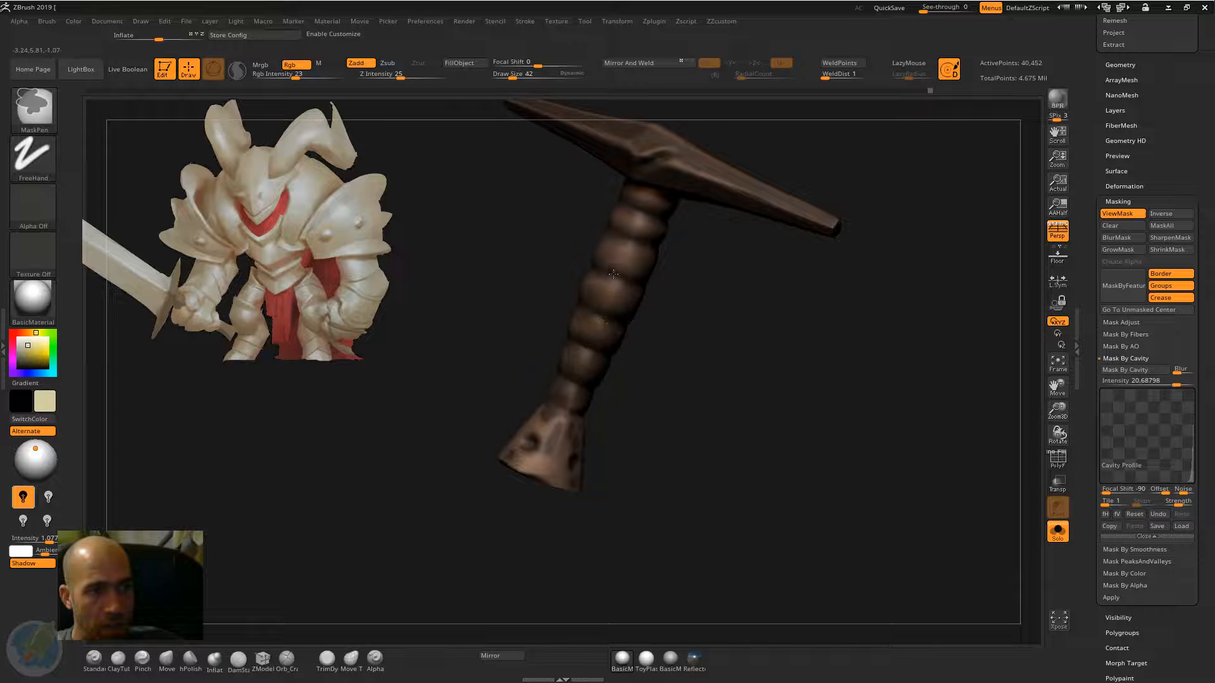
mouse_move(598, 437)
mouse_down()
mouse_move(687, 449)
mouse_move(565, 404)
mouse_up()
key(ctrl)
mouse_move(630, 370)
mouse_down()
mouse_move(743, 462)
mouse_move(735, 420)
mouse_move(754, 443)
mouse_move(686, 339)
mouse_move(727, 342)
mouse_move(722, 330)
mouse_up()
key(ctrl)
right_drag(722, 330, 720, 326)
shift+drag(694, 355, 664, 389)
mouse_move(665, 389)
right_down()
mouse_move(697, 379)
mouse_move(672, 415)
right_up()
key(ctrl)
drag(706, 455, 699, 420)
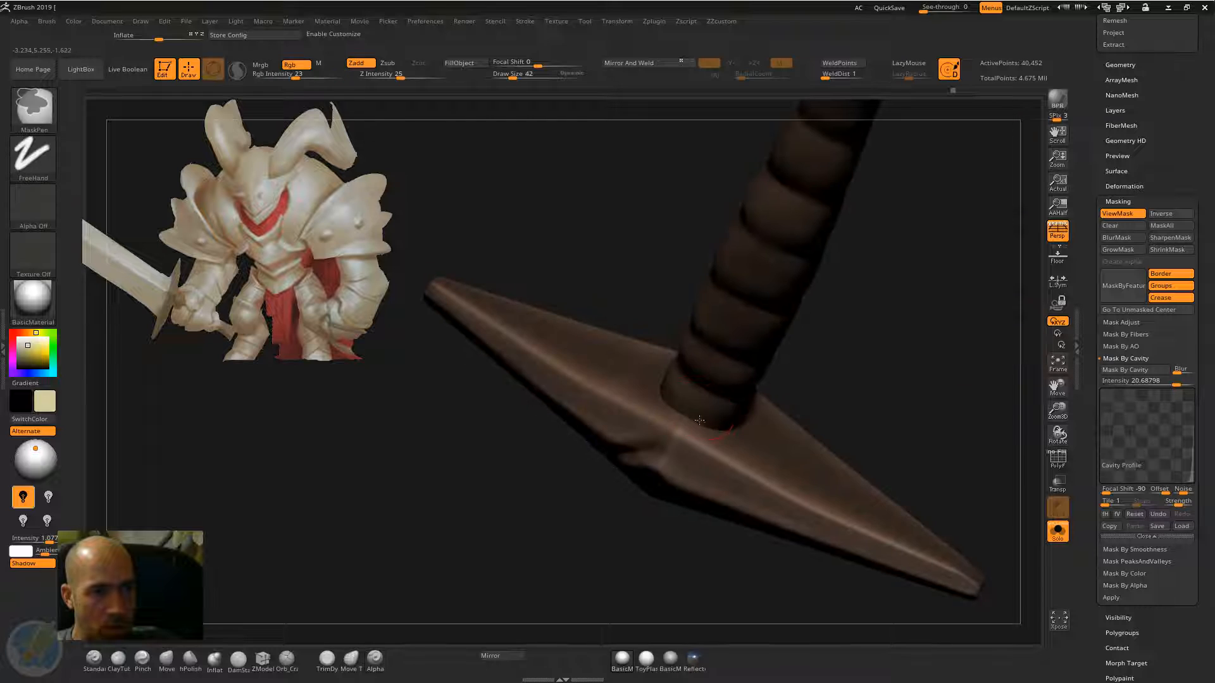
drag(873, 353, 759, 518)
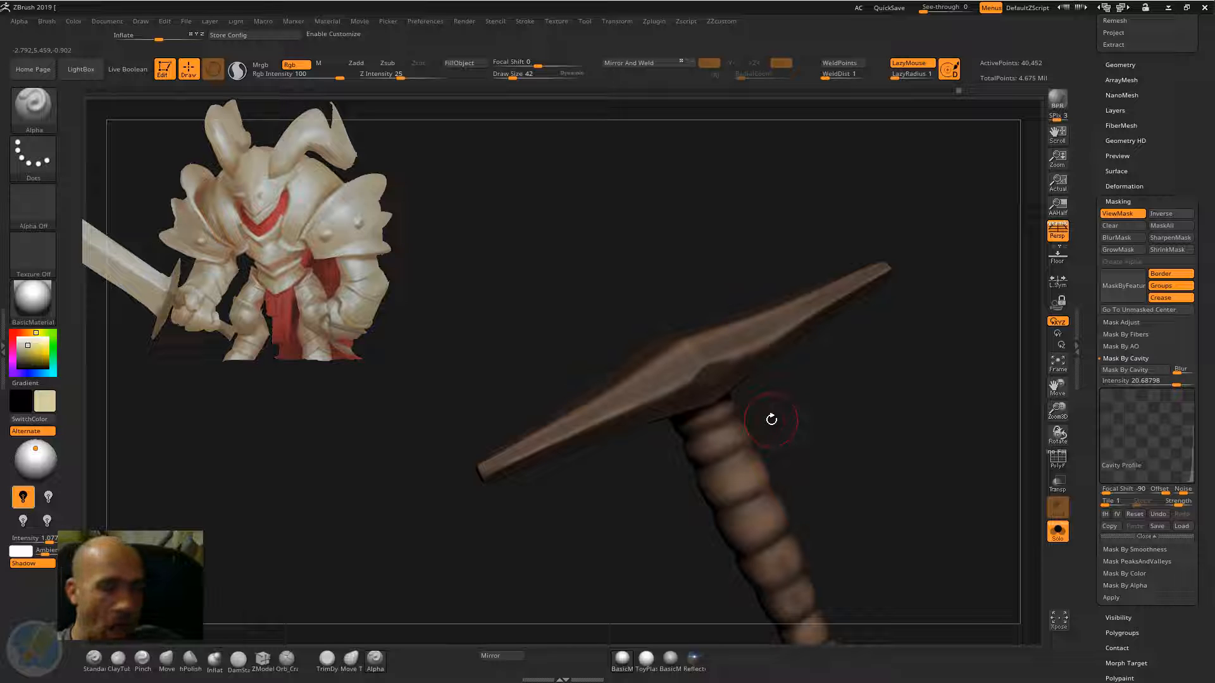
drag(829, 370, 807, 380)
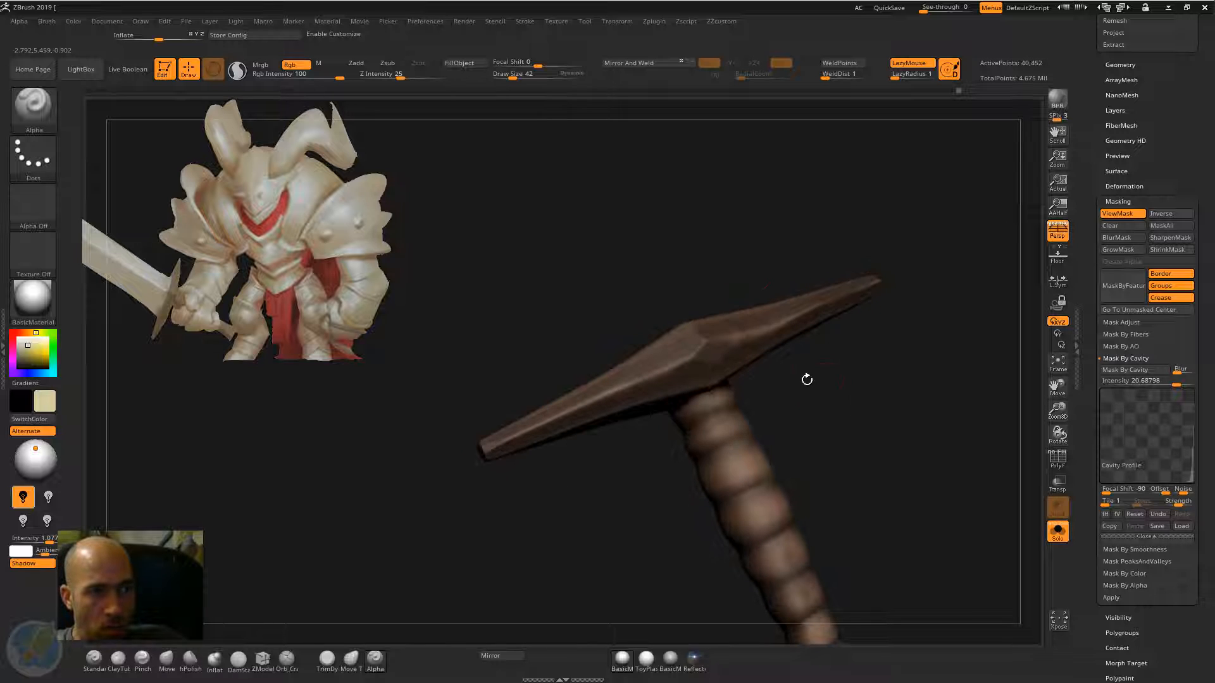
drag(879, 446, 727, 343)
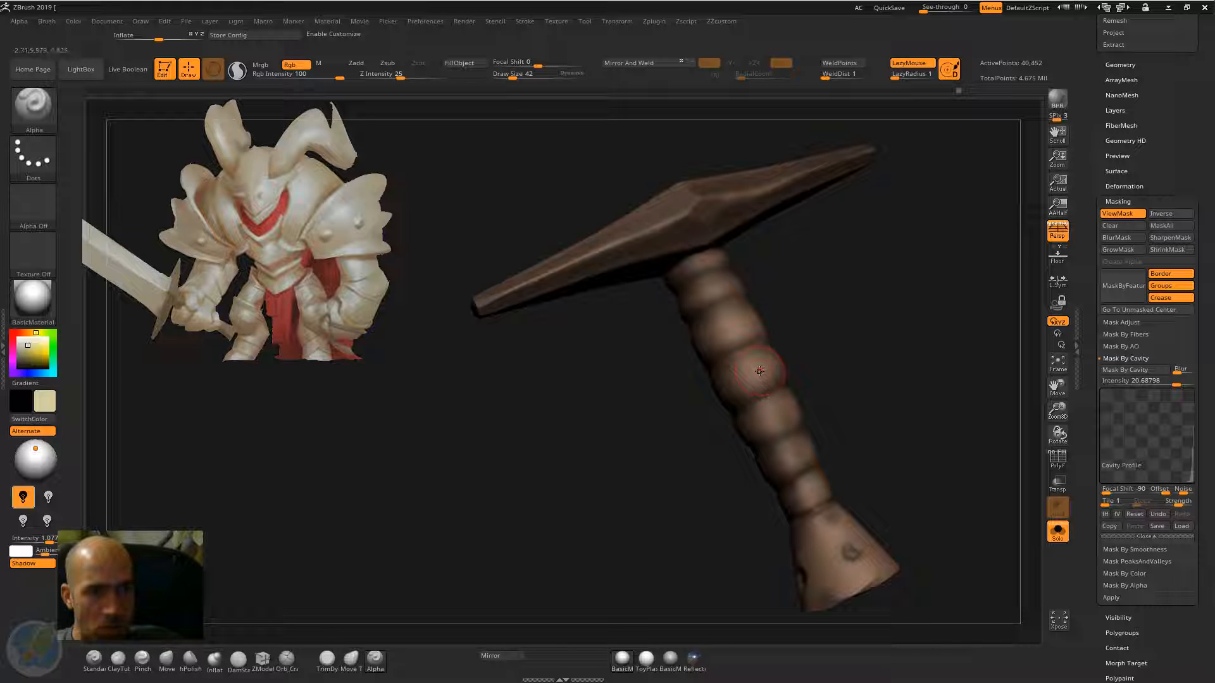
Step: Sample the handle's brown, lighten it to a light tan and brush it over the crossguard's unmasked edges
key(c)
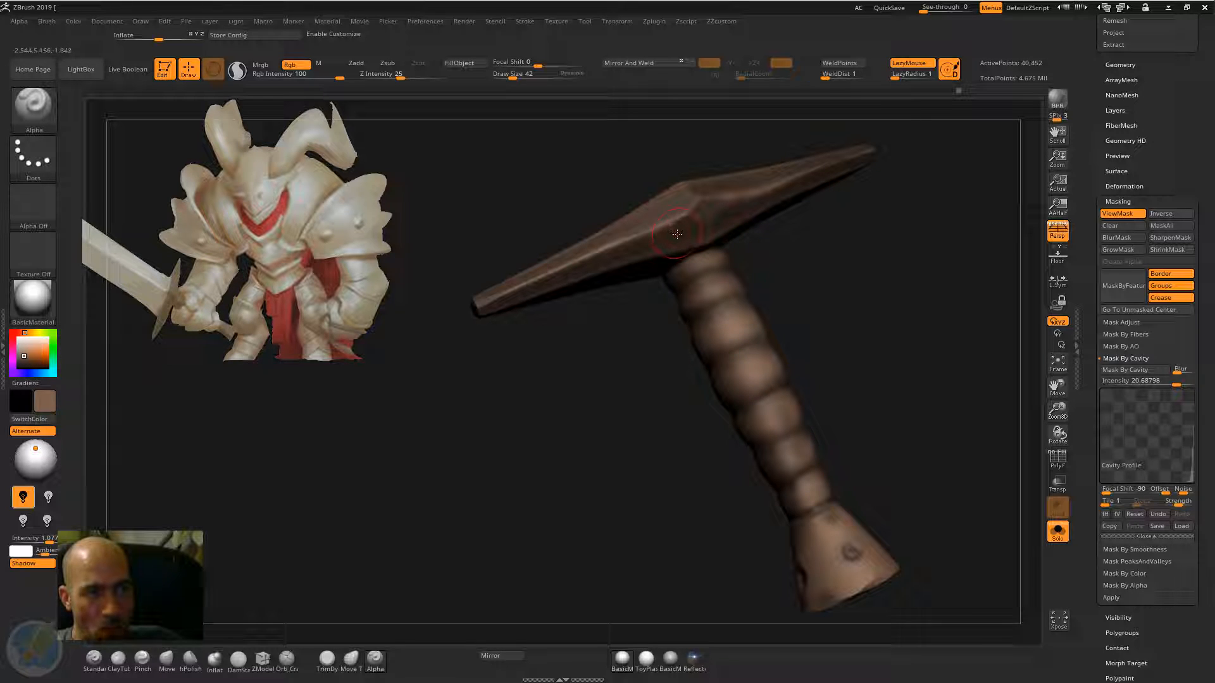
key(c)
drag(831, 268, 860, 364)
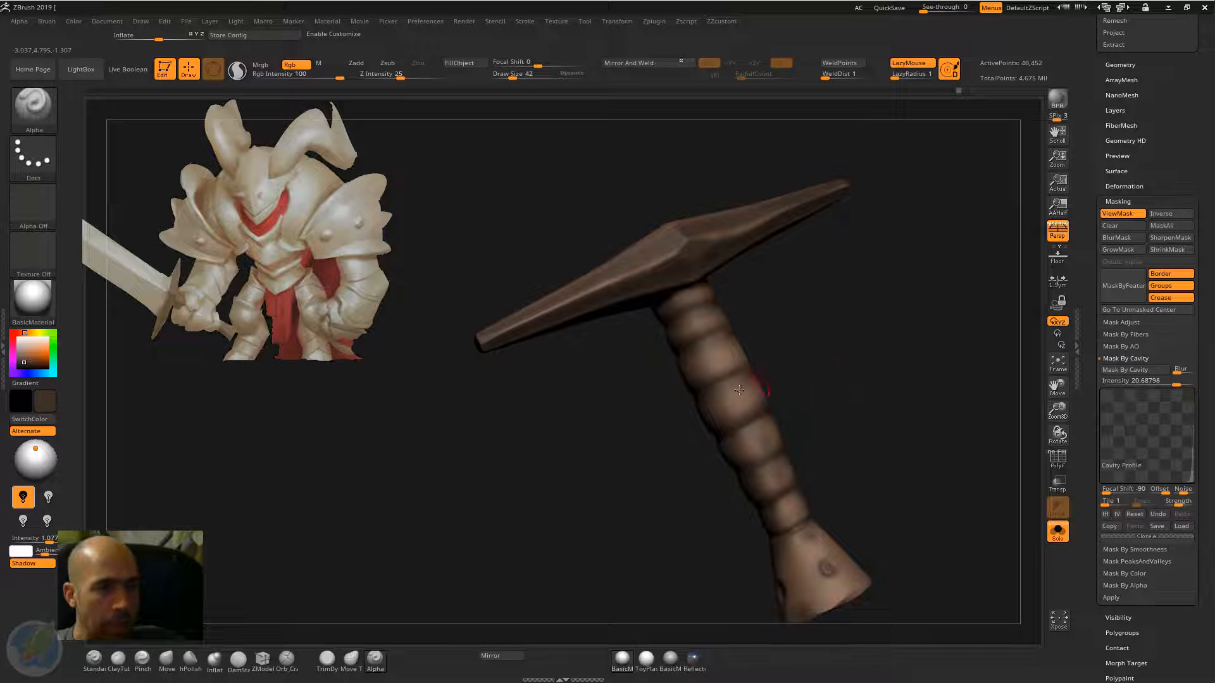
key(c)
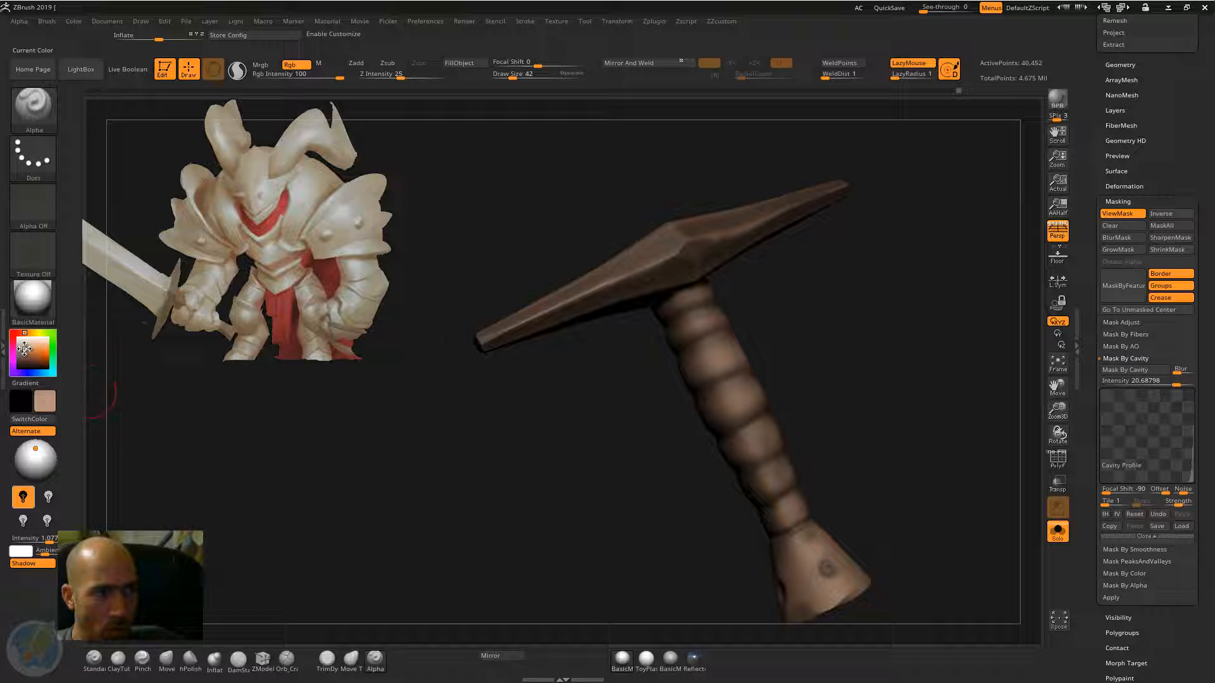
drag(816, 286, 658, 291)
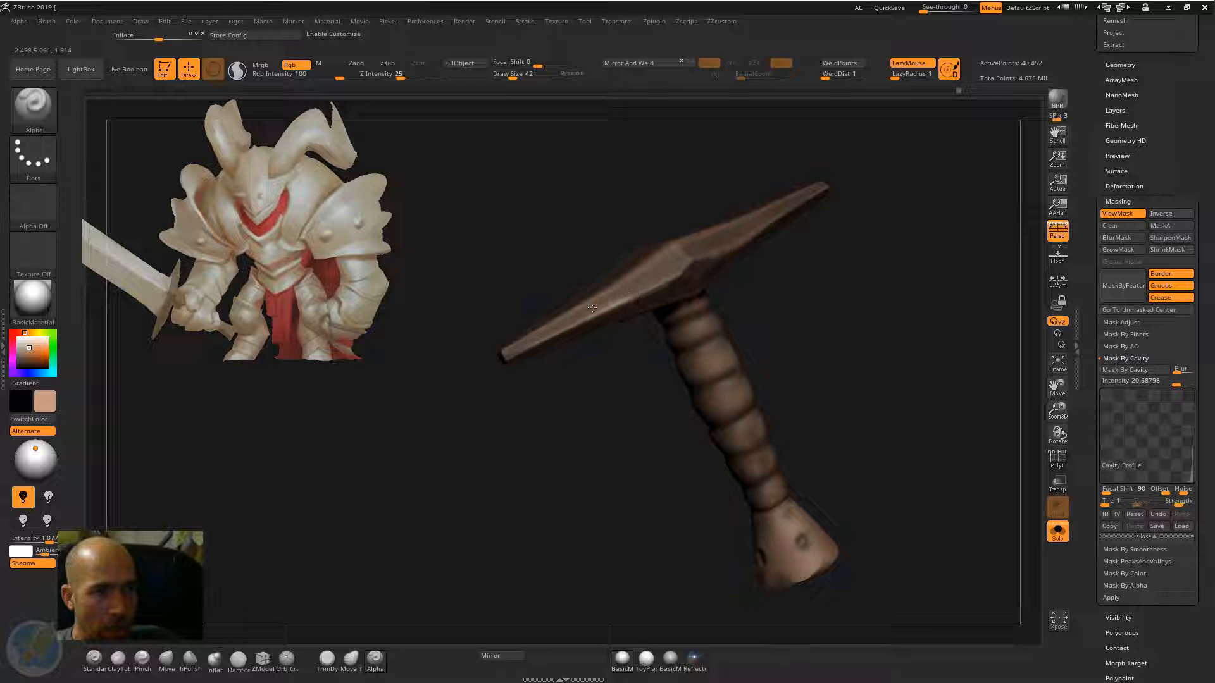
Step: Hide the mask display and check the painted crossguard and handle from several angles
key(ctrl)
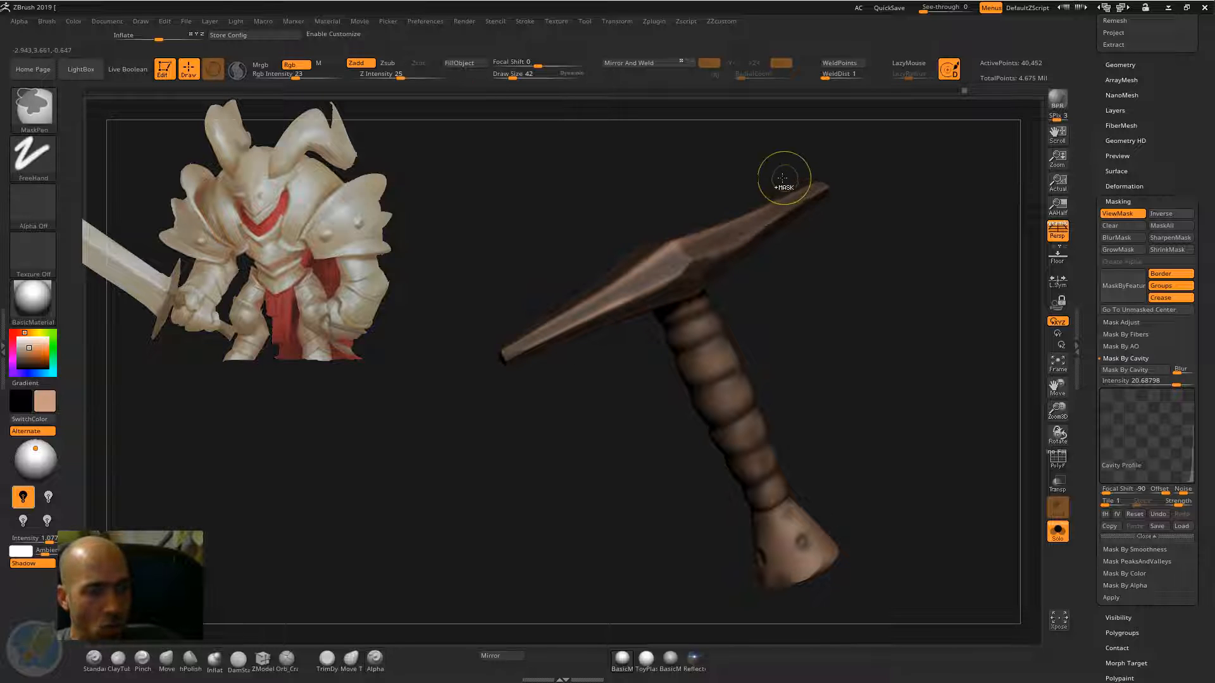
key(ctrl+h)
drag(902, 262, 703, 239)
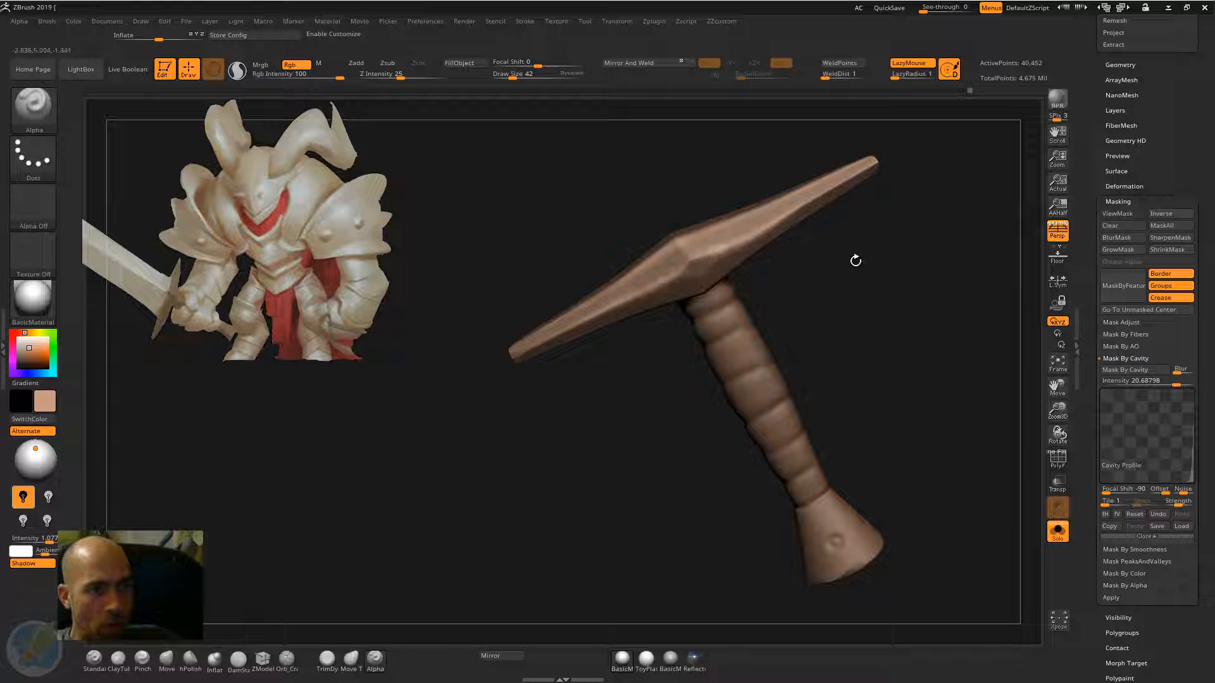
drag(855, 260, 845, 218)
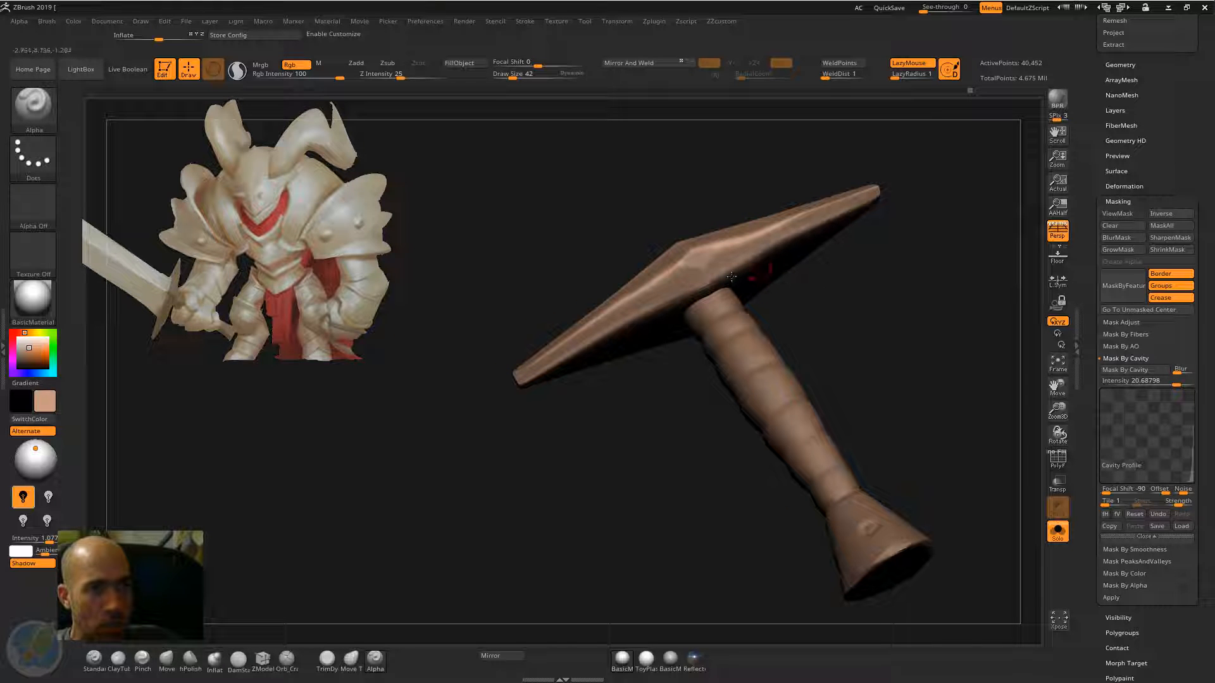
drag(848, 344, 878, 405)
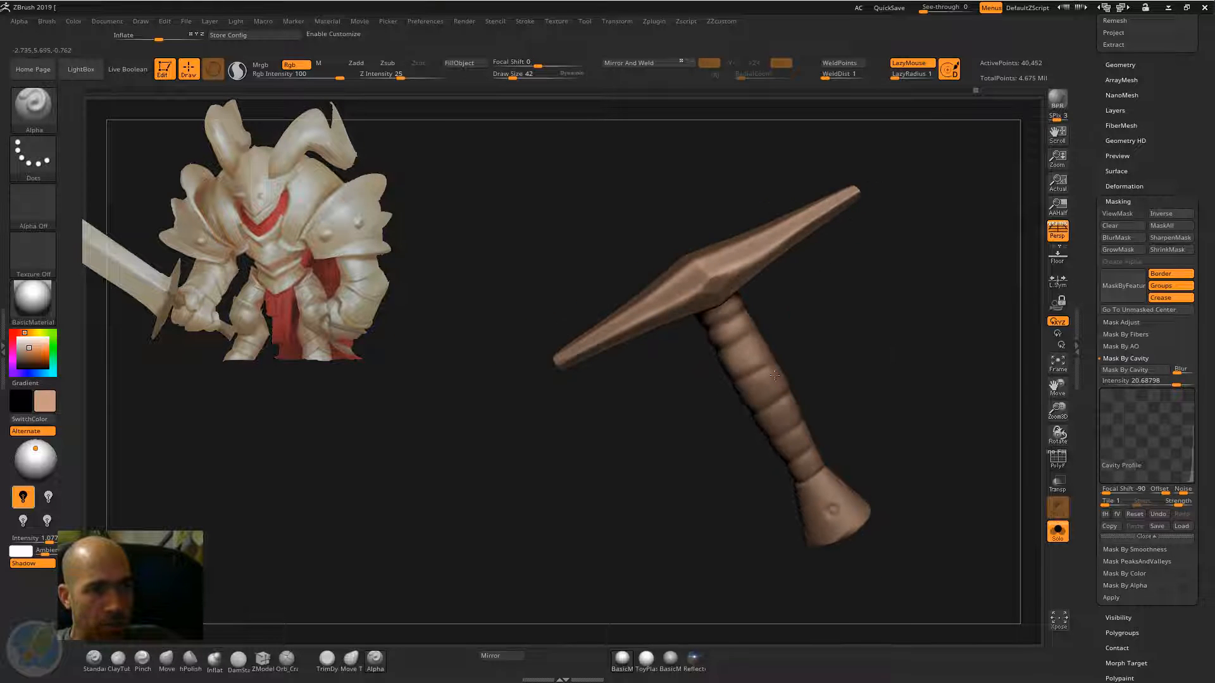
Step: Brush the light tan over the raised grip rings and the pommel of the sword's handle
drag(774, 376, 787, 413)
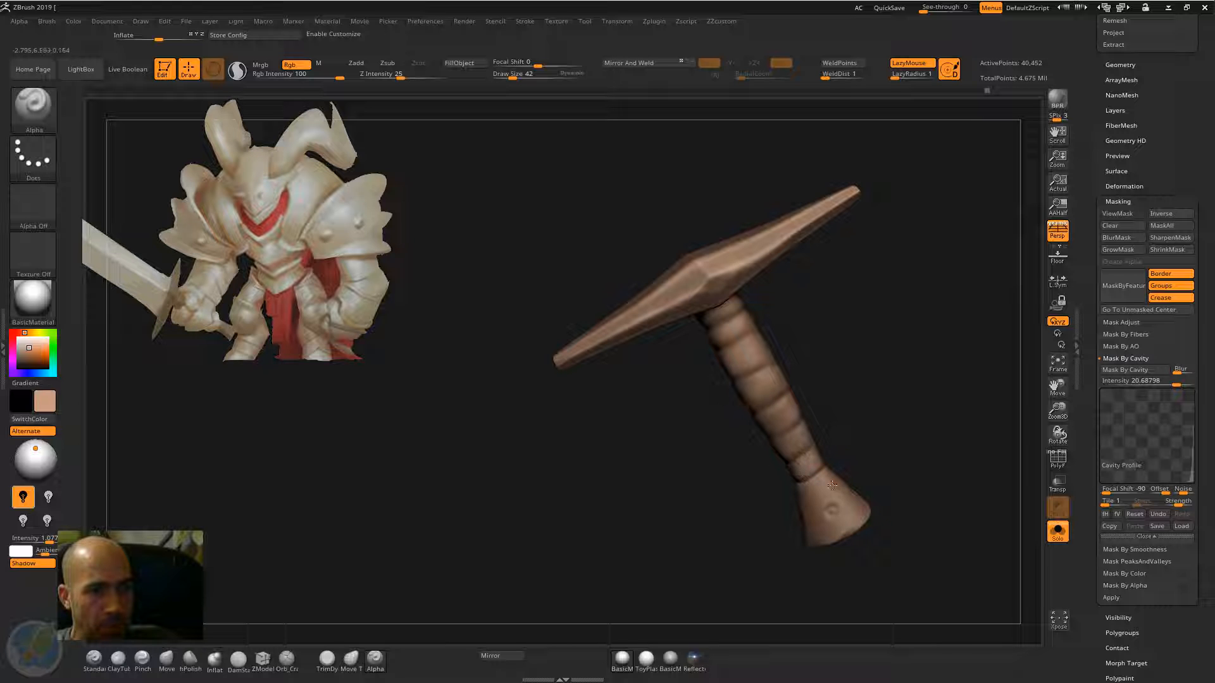
drag(832, 485, 841, 537)
drag(886, 449, 937, 440)
drag(858, 478, 879, 505)
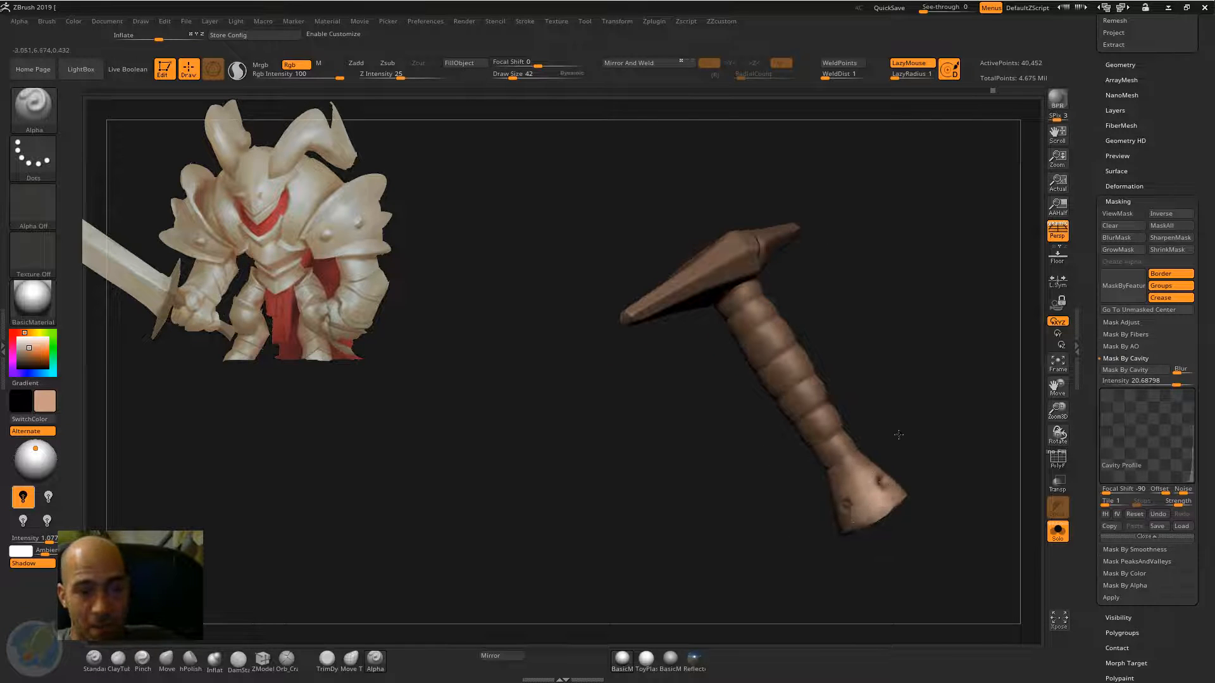
drag(899, 434, 843, 449)
mouse_move(863, 404)
mouse_down()
mouse_move(827, 423)
mouse_move(826, 388)
mouse_move(780, 347)
mouse_move(791, 303)
mouse_move(765, 286)
mouse_up()
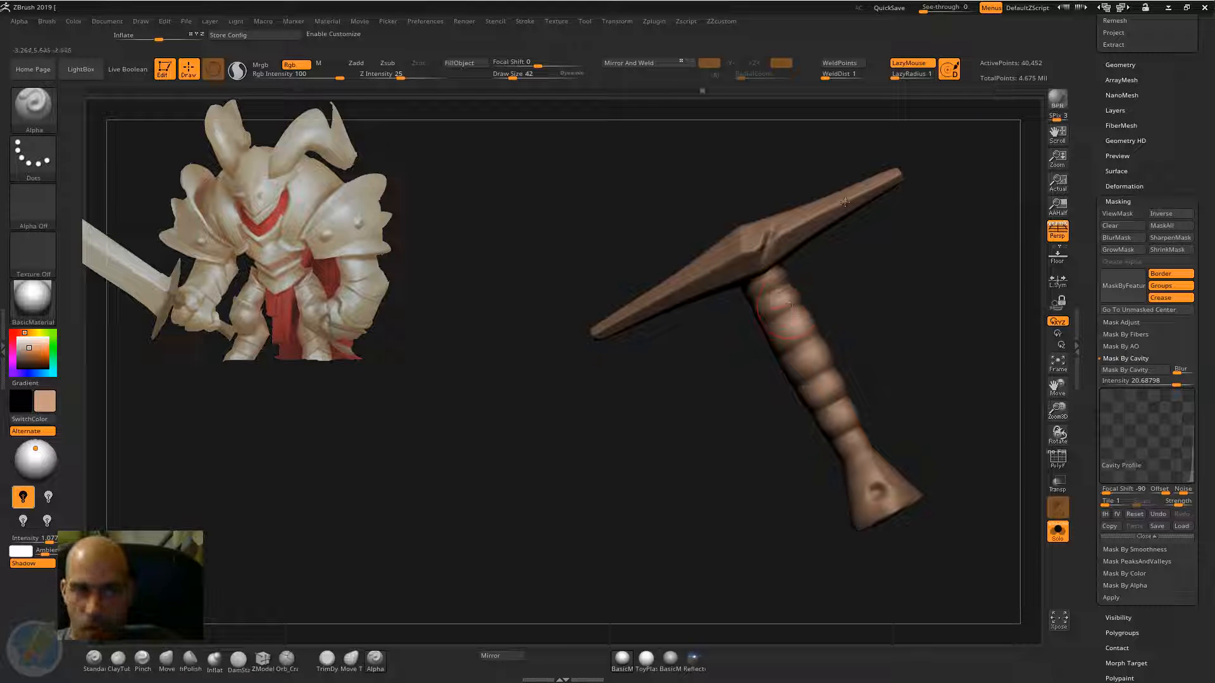
Step: Brush the light tan along the crossguard's ridges and outer edges
mouse_move(845, 201)
mouse_down()
mouse_move(690, 282)
mouse_move(785, 253)
mouse_move(777, 245)
mouse_up()
right_drag(780, 238, 787, 279)
mouse_move(746, 260)
mouse_down()
mouse_move(725, 271)
mouse_move(845, 208)
mouse_move(797, 231)
mouse_up()
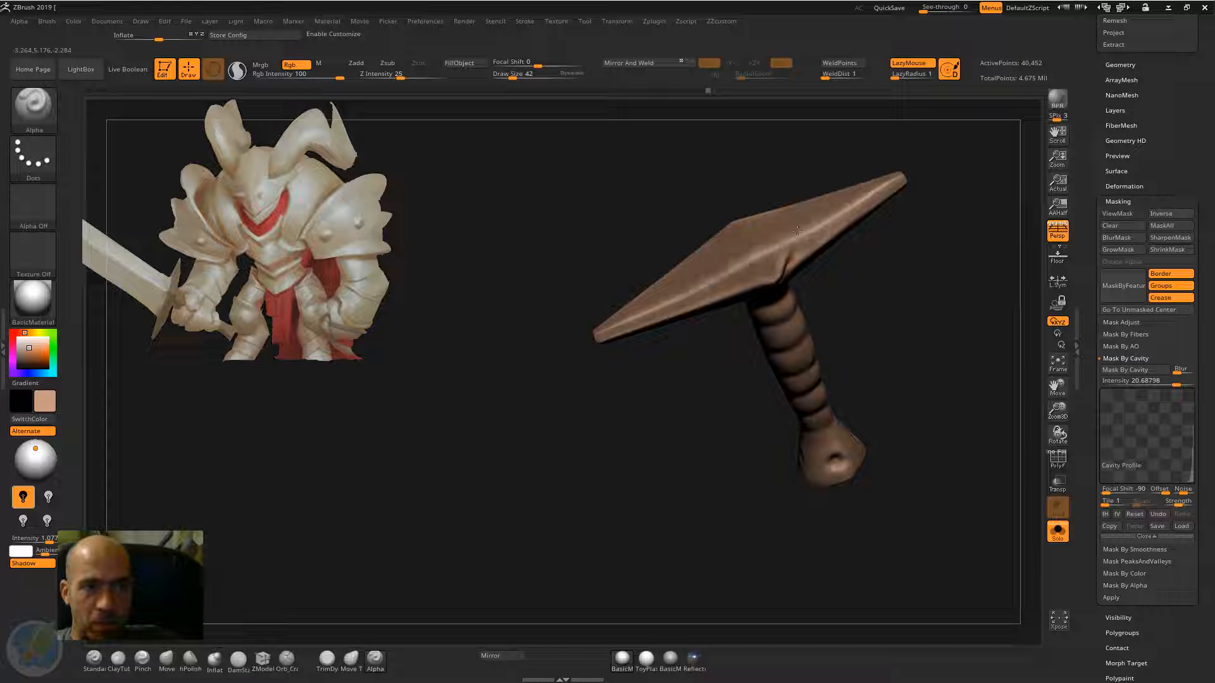
mouse_move(798, 231)
right_down()
mouse_move(754, 269)
mouse_move(686, 142)
right_up()
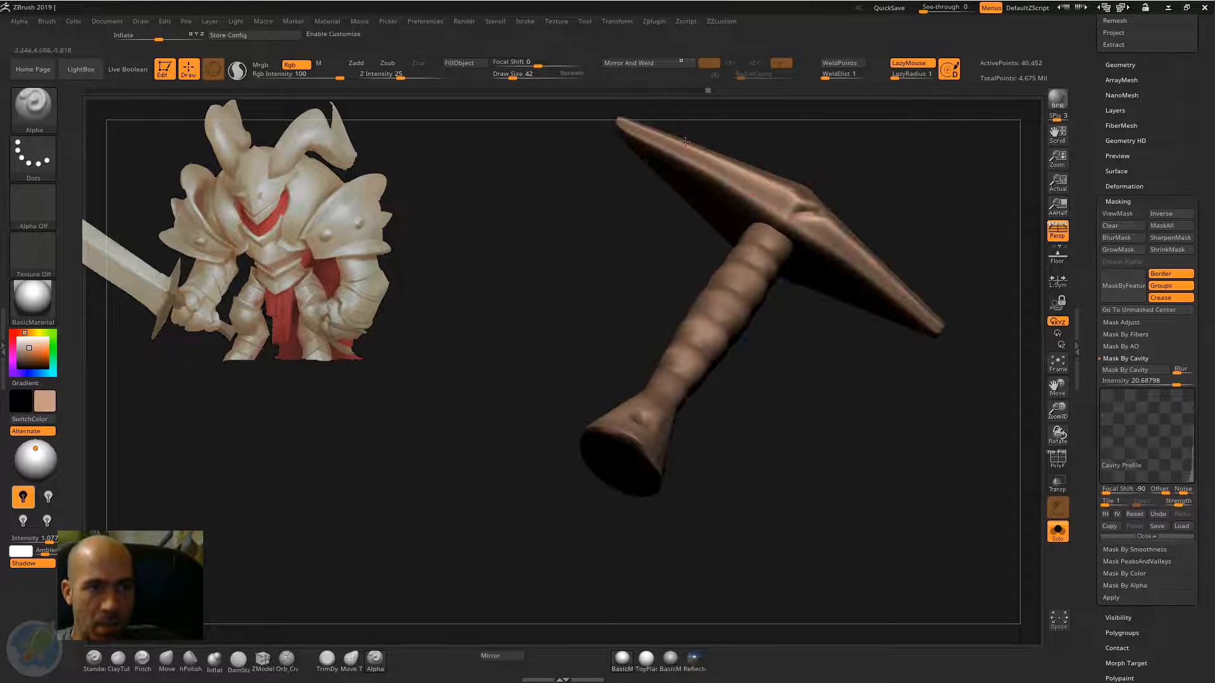
Step: Toggle the mask display on the crossguard and handle to check which areas are masked
right_drag(889, 399, 891, 367)
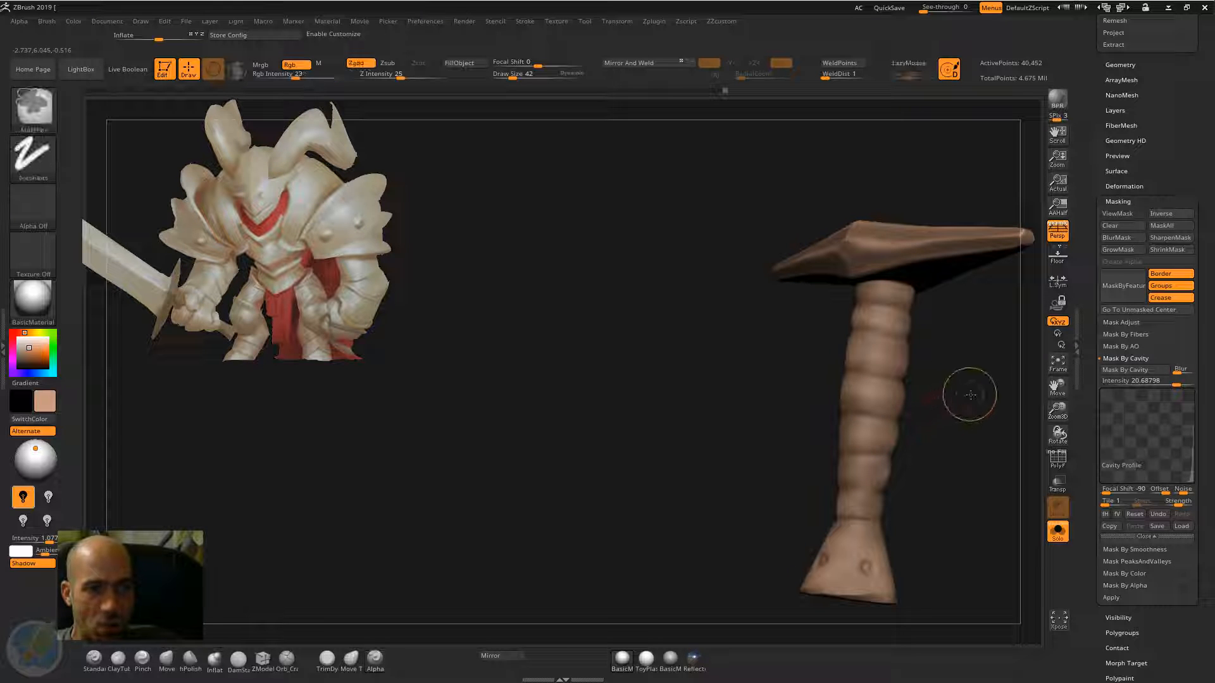
key(ctrl+h)
right_drag(968, 399, 821, 374)
key(ctrl+h)
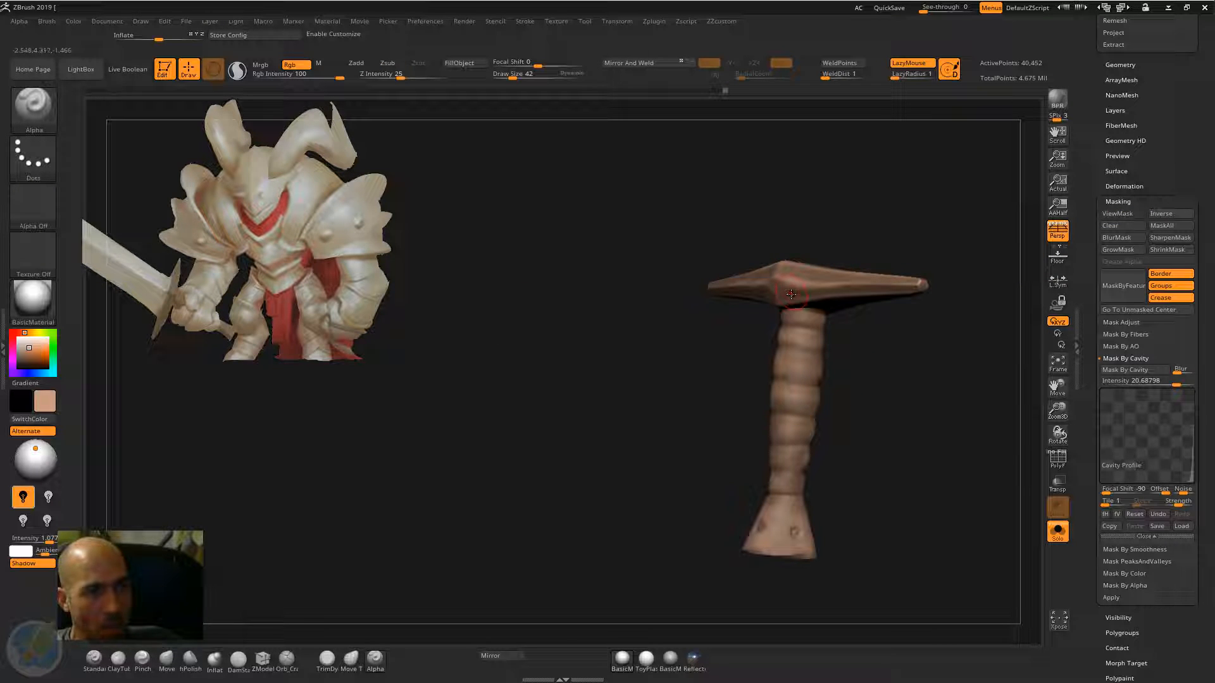
Step: Sample the crossguard's brown, darken it, and brush it into the grooves between the grip rings and around the pommel
key(c)
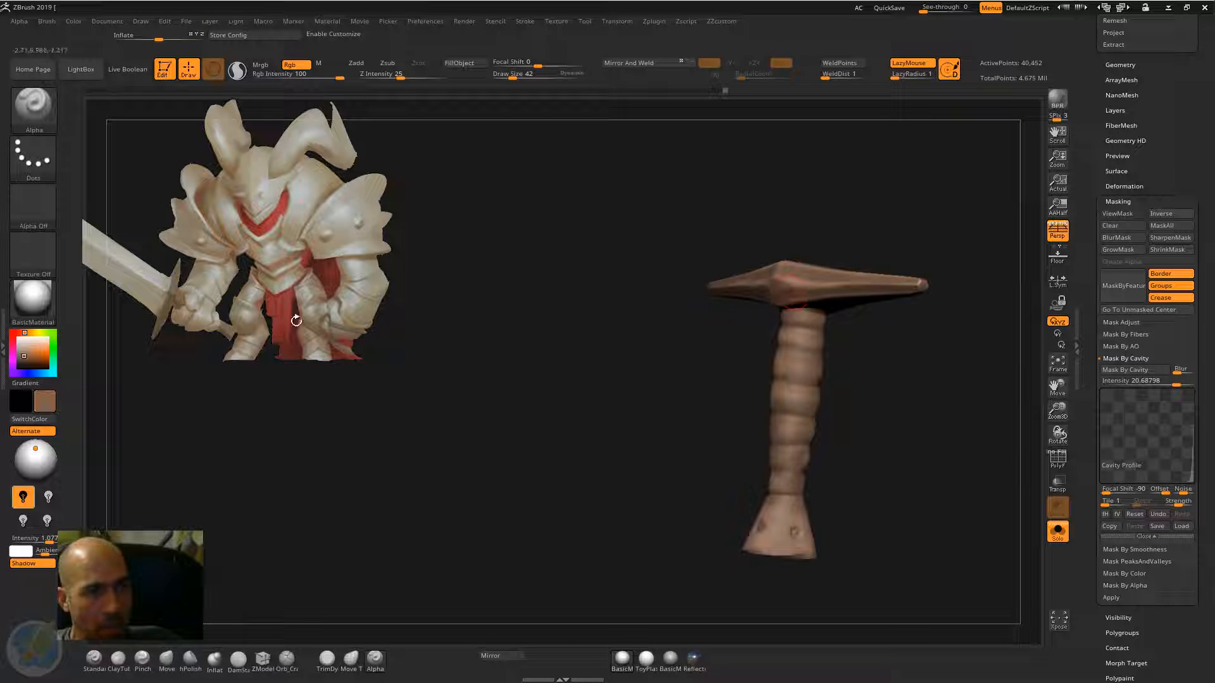
click(23, 360)
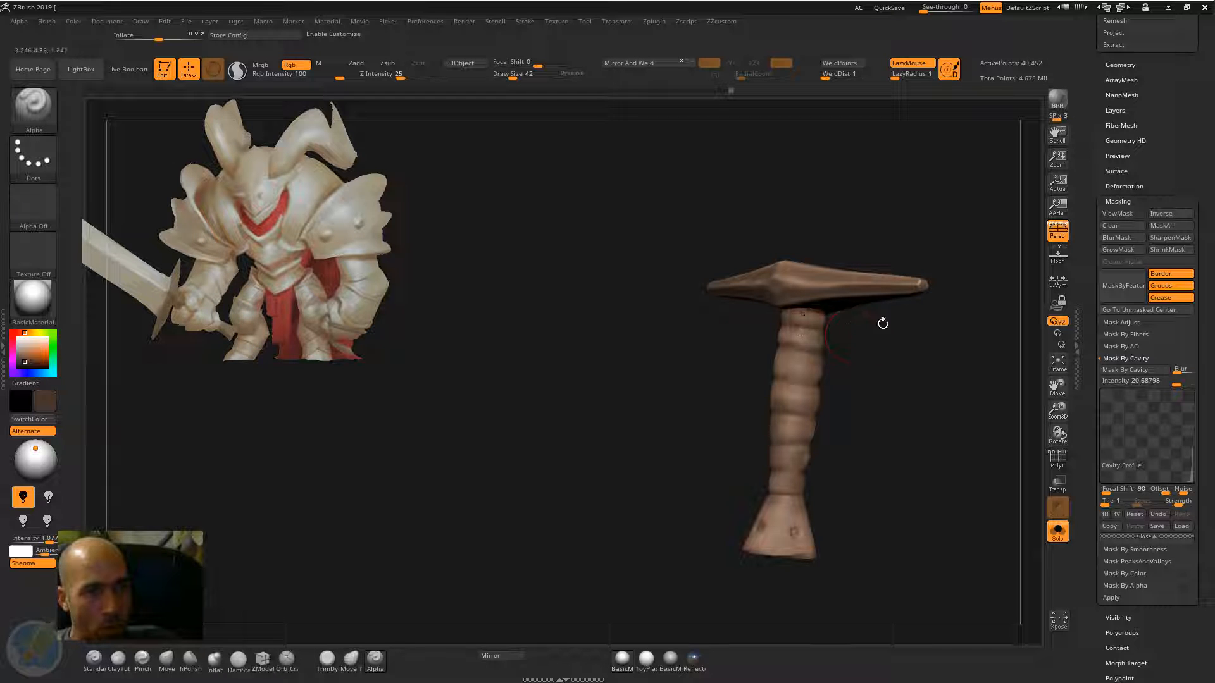
drag(883, 324, 821, 291)
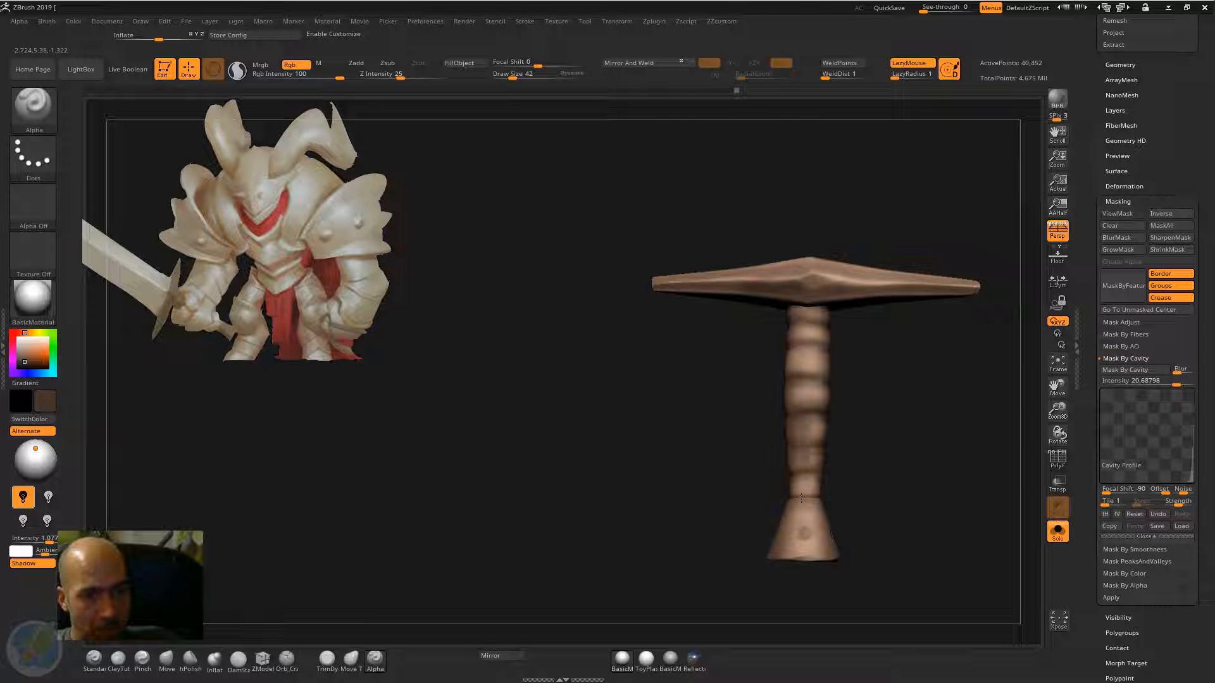
drag(845, 498, 830, 483)
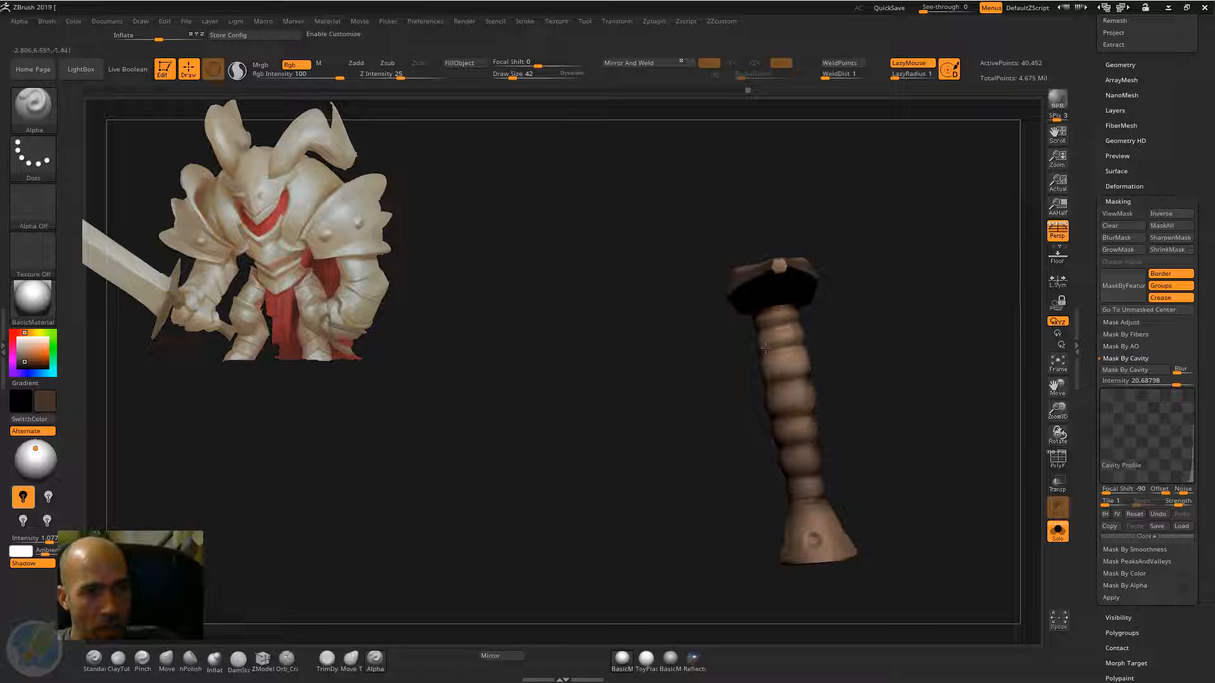
drag(865, 317, 797, 309)
drag(902, 301, 777, 335)
drag(726, 382, 877, 384)
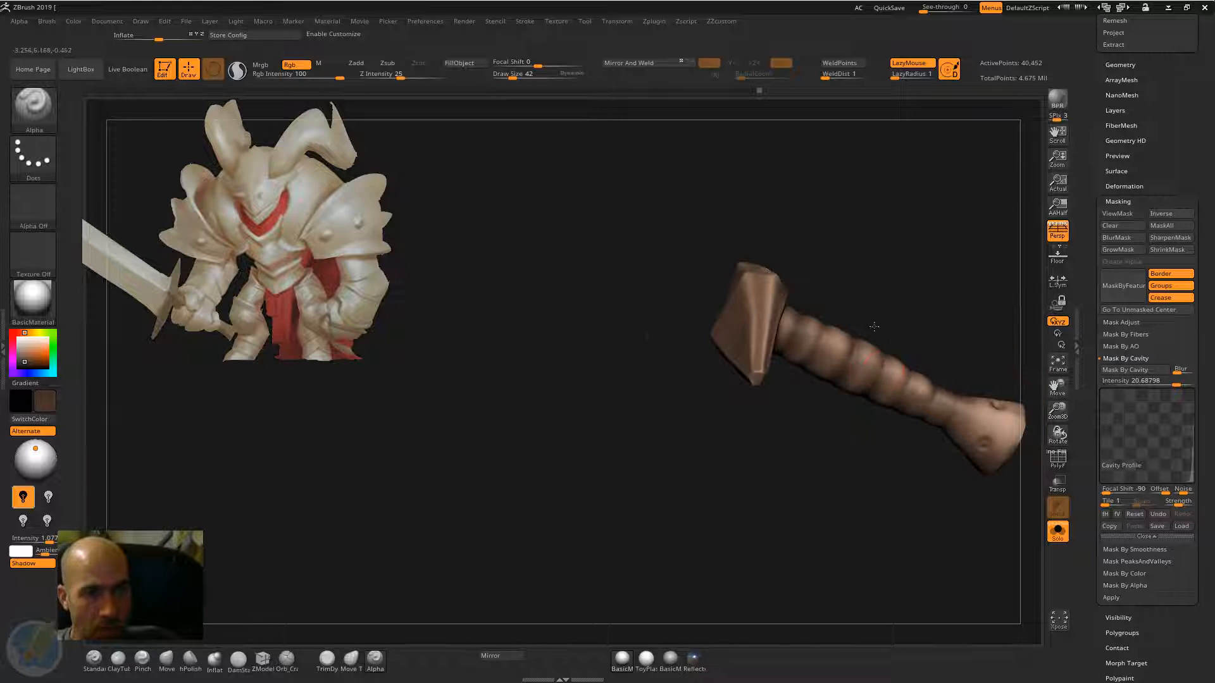
drag(873, 326, 864, 394)
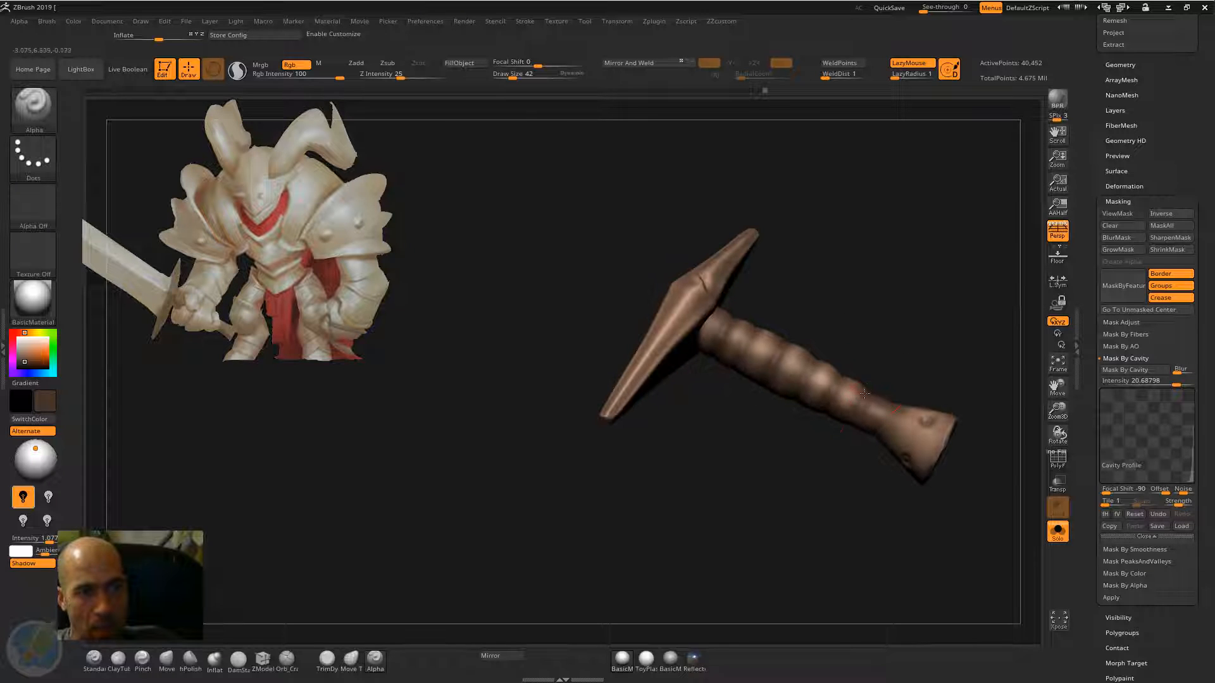
drag(833, 476, 852, 430)
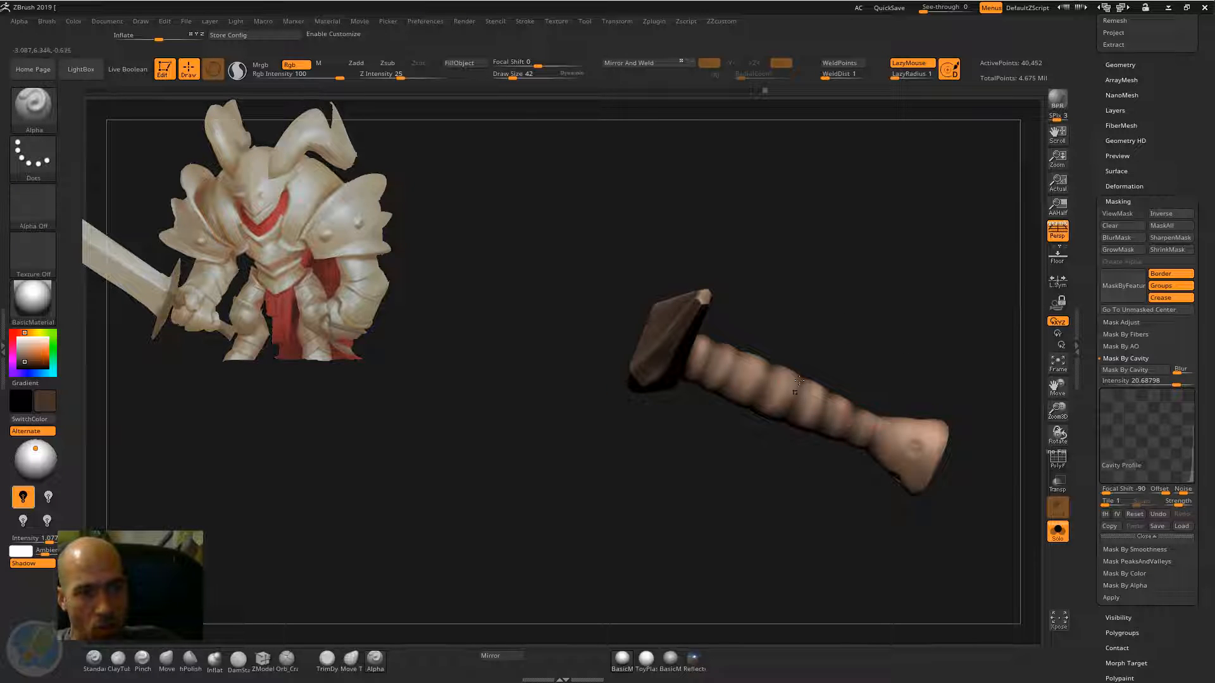
drag(767, 377, 762, 331)
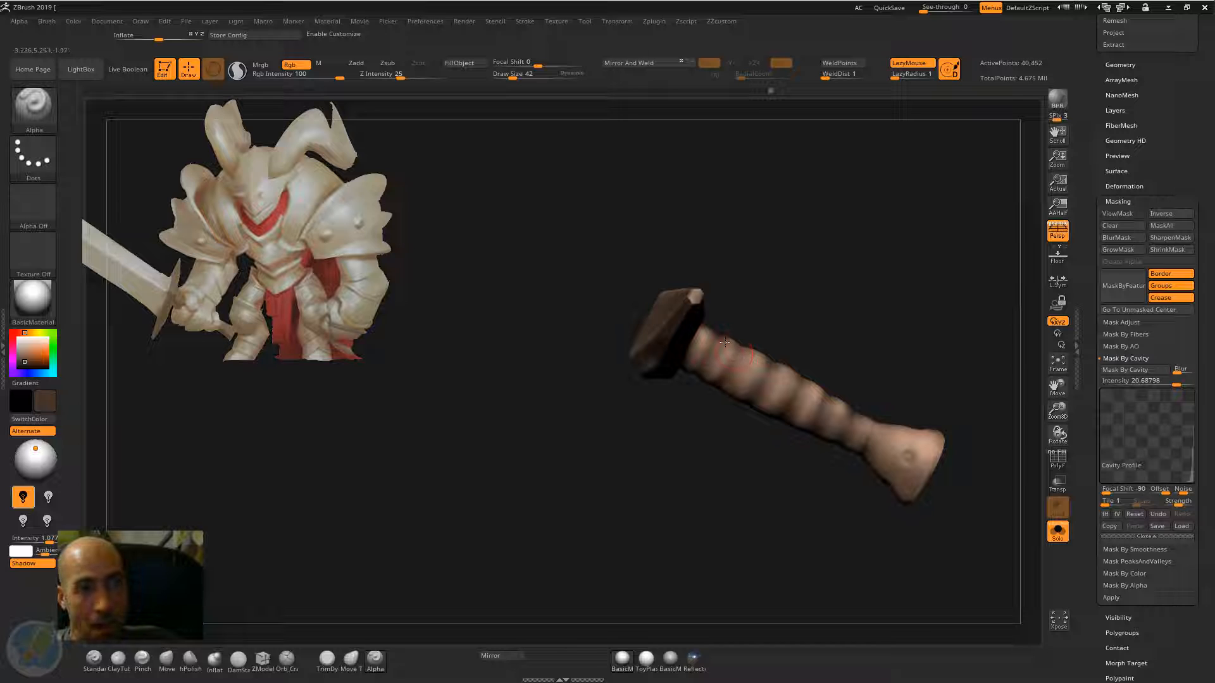
Step: Examine the whole painted sword from several angles, including where the blade meets the crossguard
drag(797, 375, 712, 502)
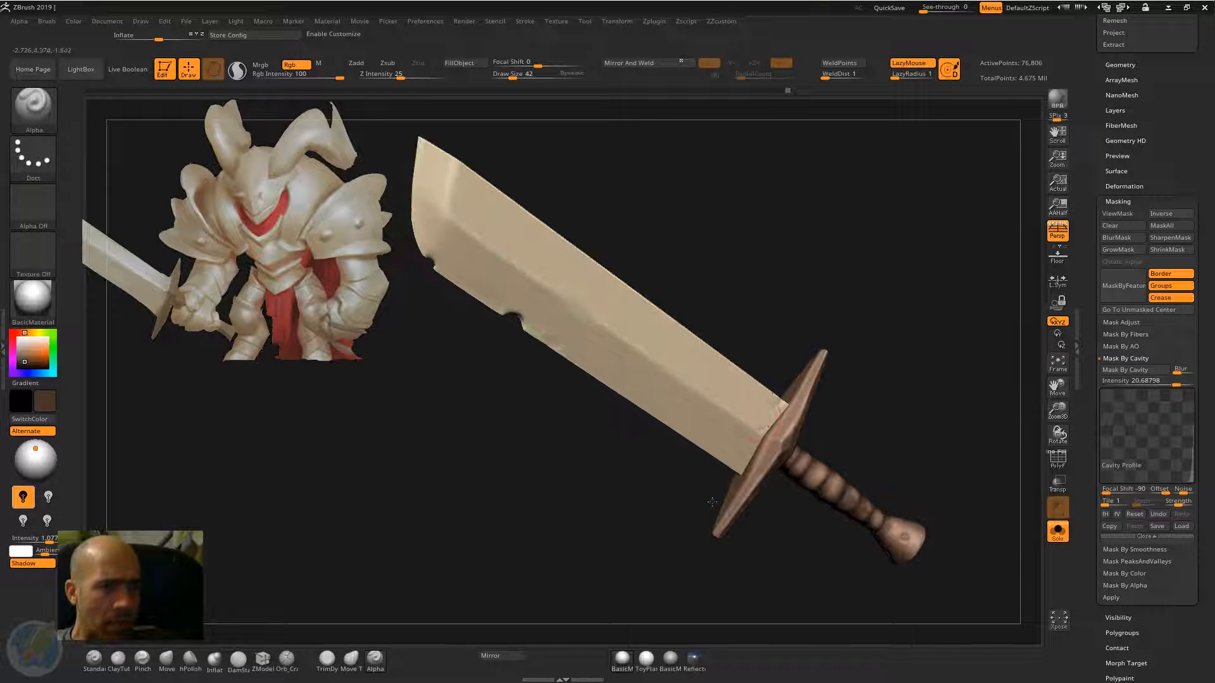
alt+drag(775, 335, 728, 384)
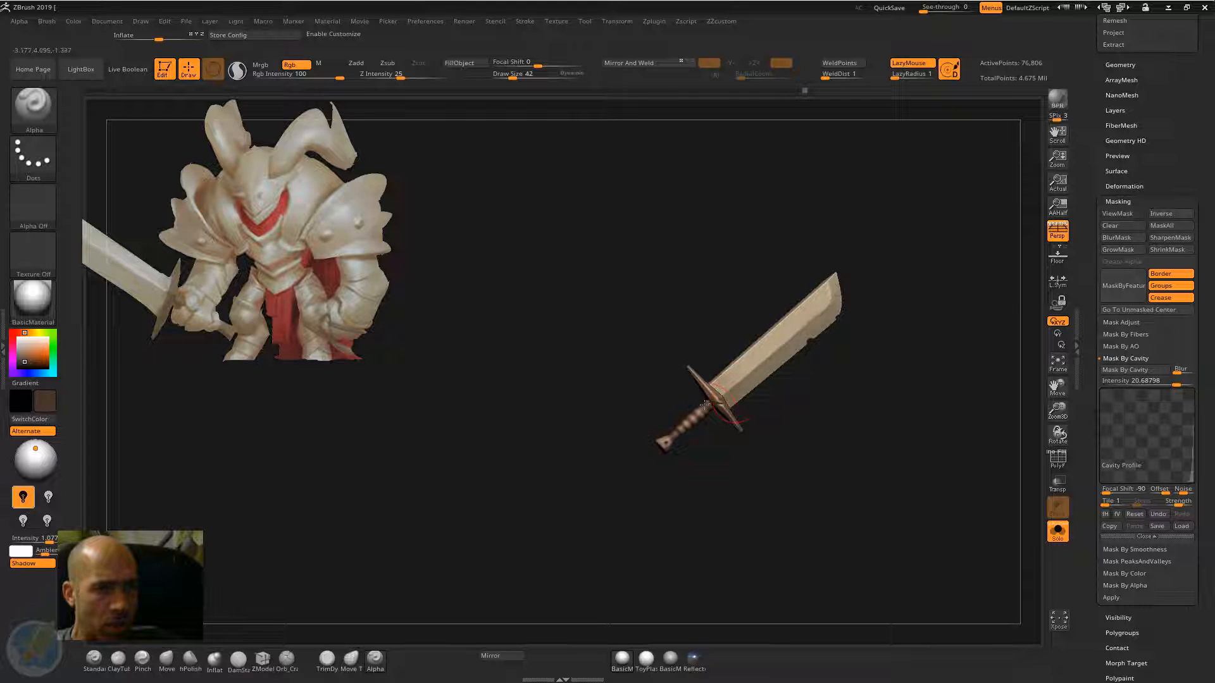
drag(704, 433, 735, 446)
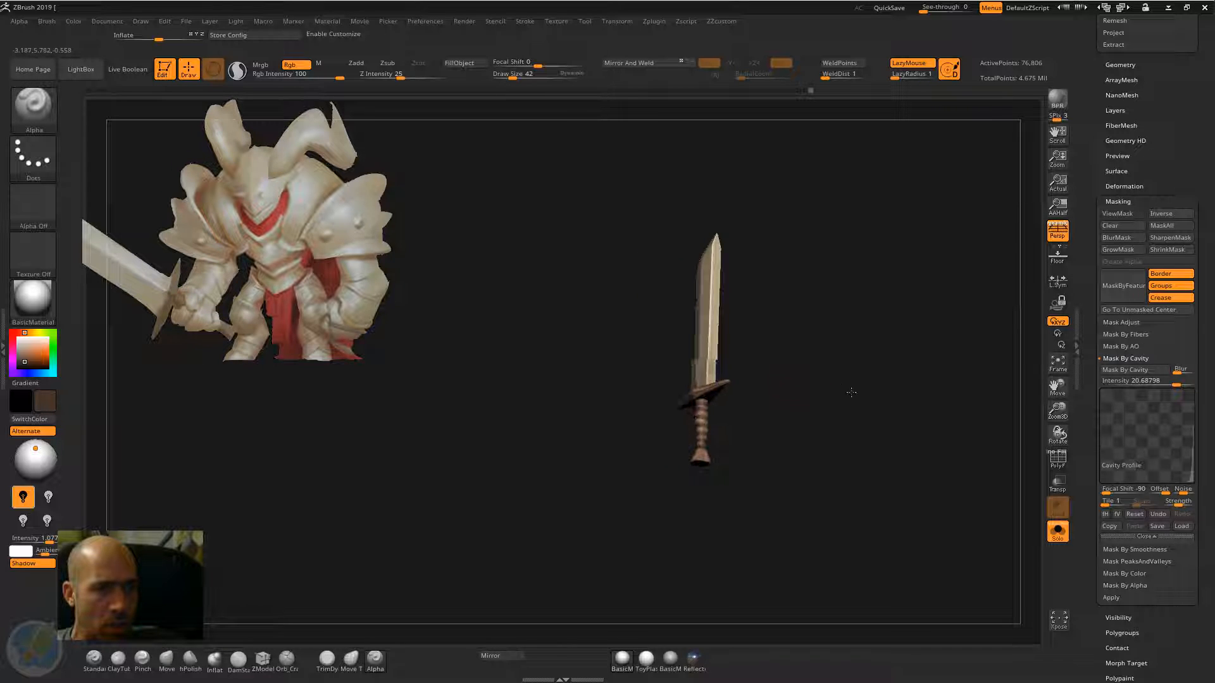
drag(849, 388, 734, 418)
mouse_move(834, 373)
mouse_down()
mouse_move(817, 345)
mouse_move(809, 354)
mouse_up()
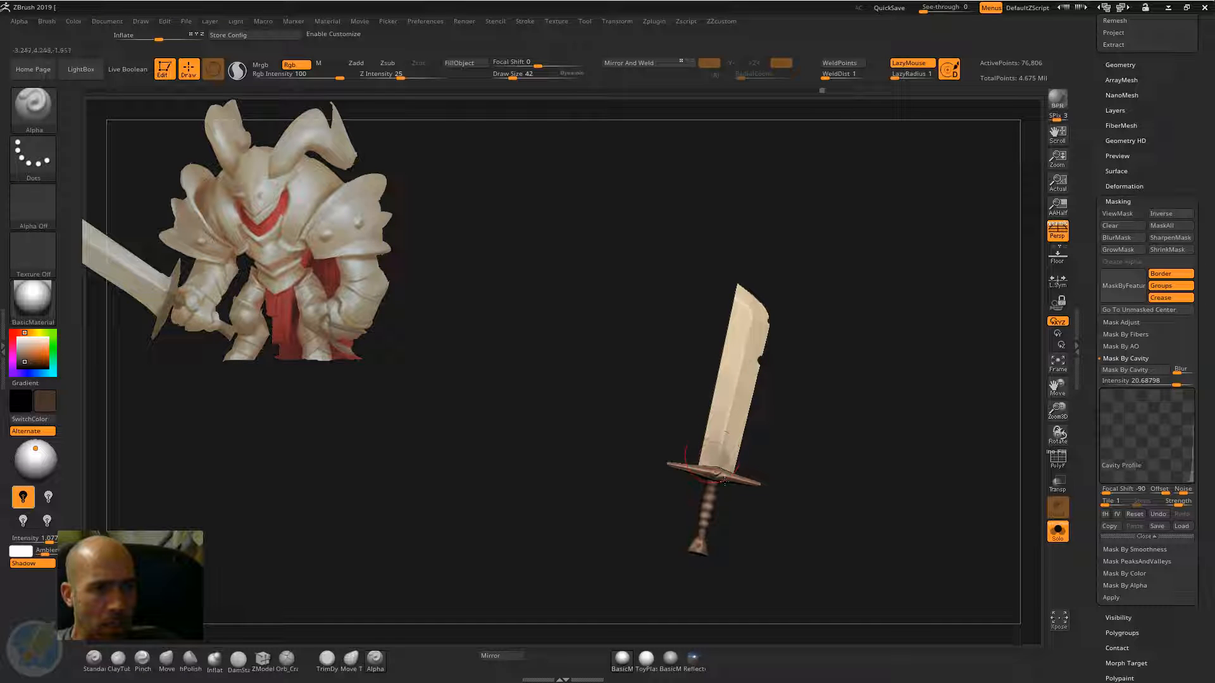
drag(798, 476, 829, 526)
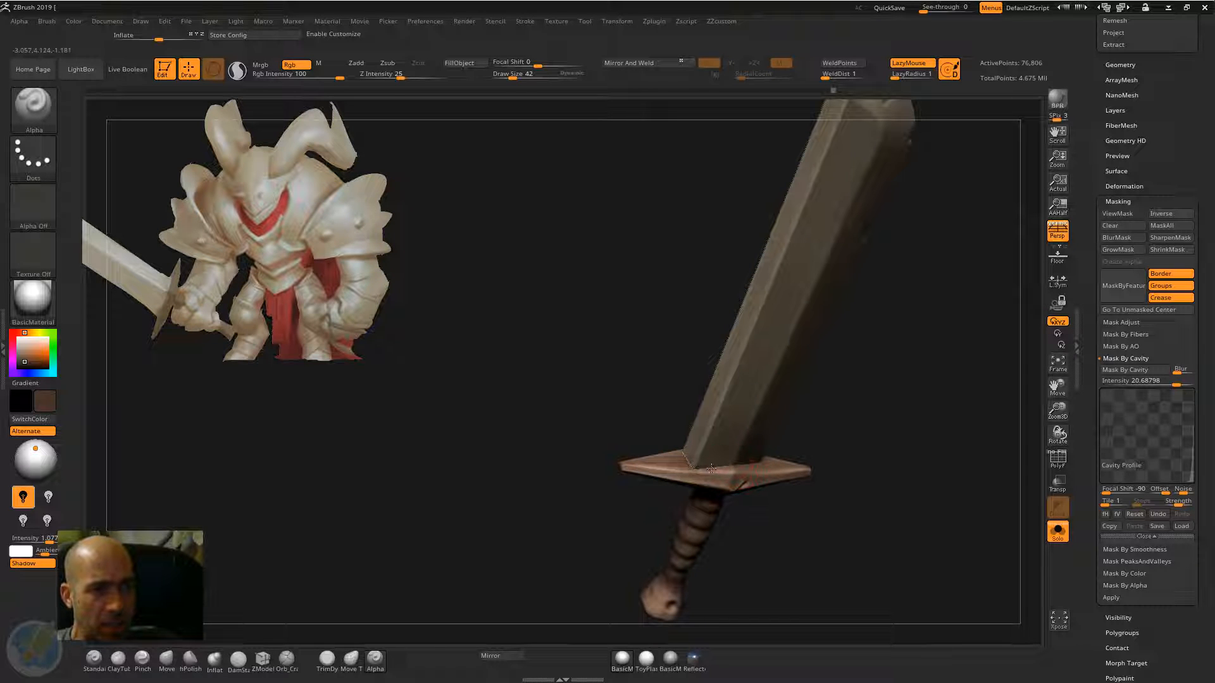
drag(810, 439, 747, 461)
drag(690, 506, 729, 484)
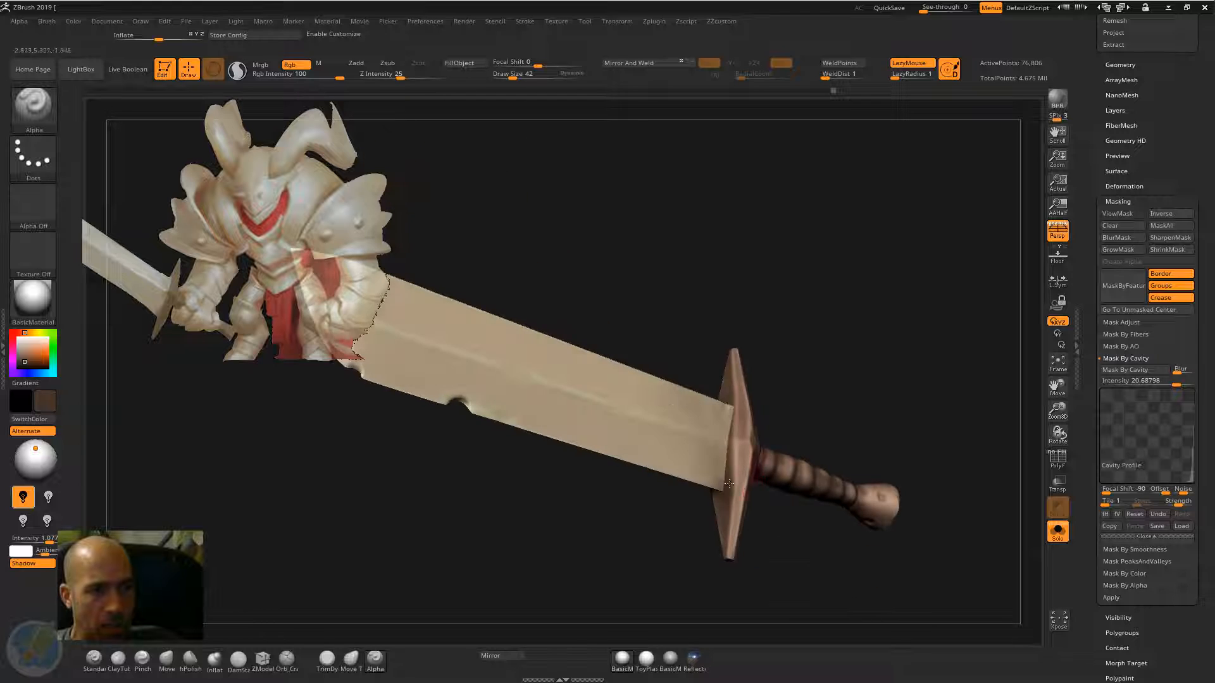
drag(774, 281, 1001, 420)
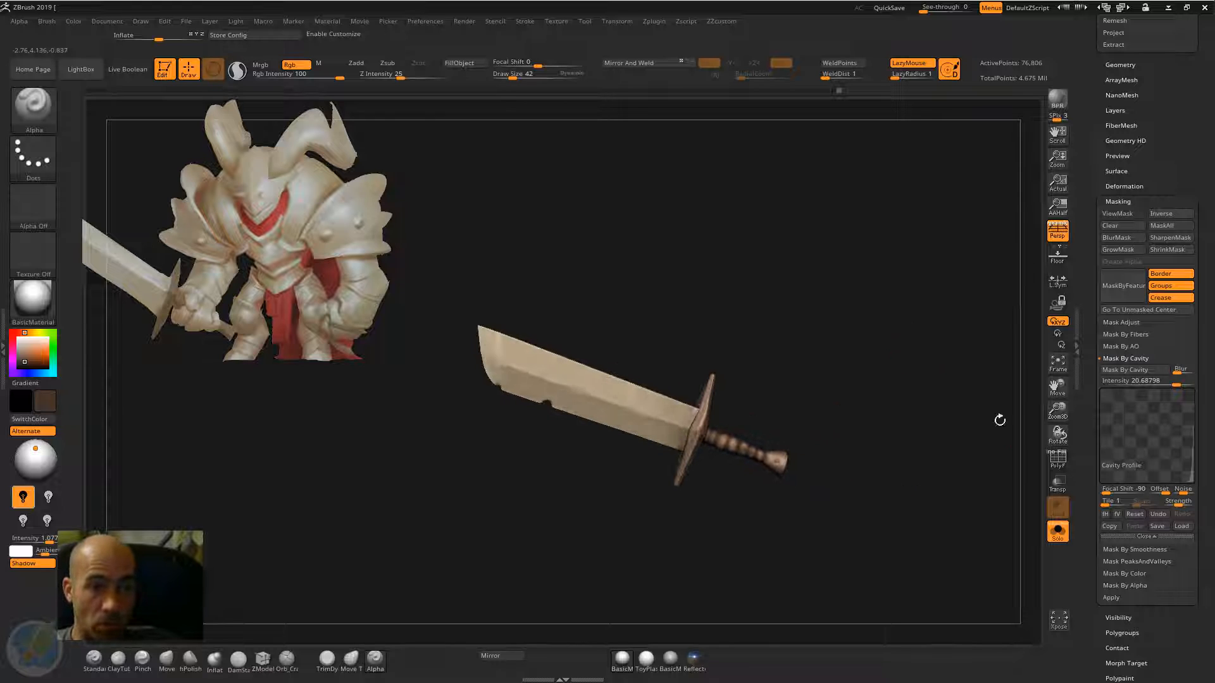
Step: Show the whole knight again, sample the blade's beige and fill the shoulder pads with it
click(1057, 531)
drag(938, 307, 618, 322)
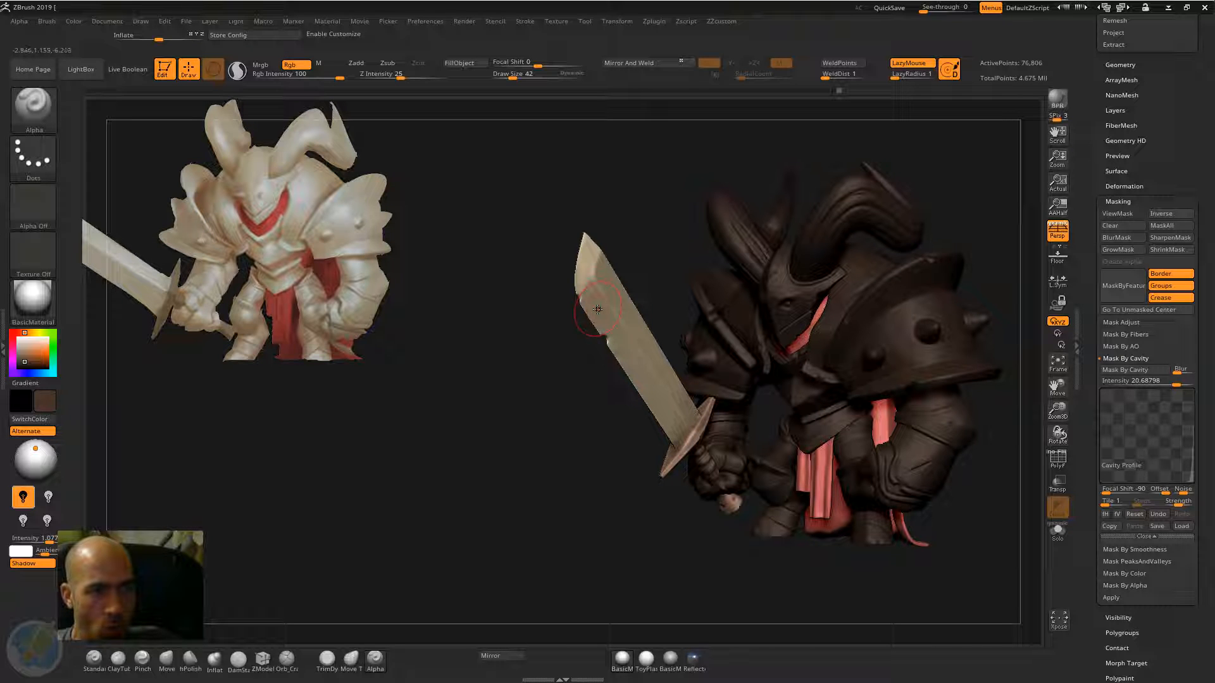
key(c)
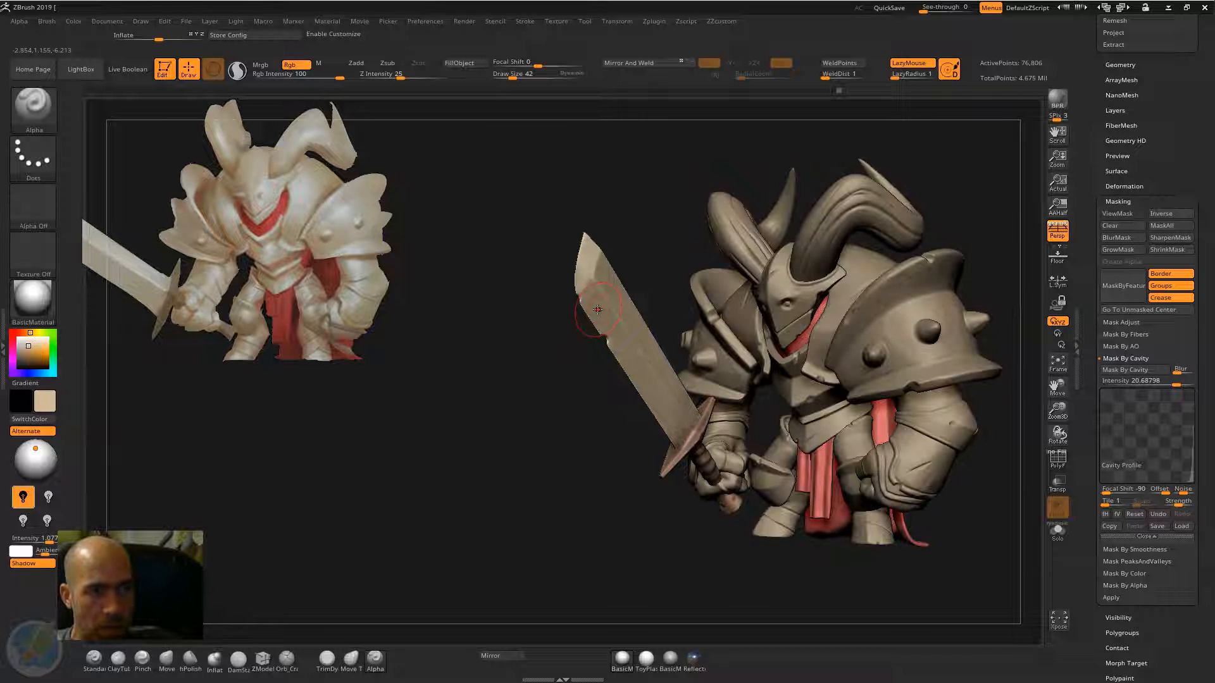
drag(989, 211, 922, 136)
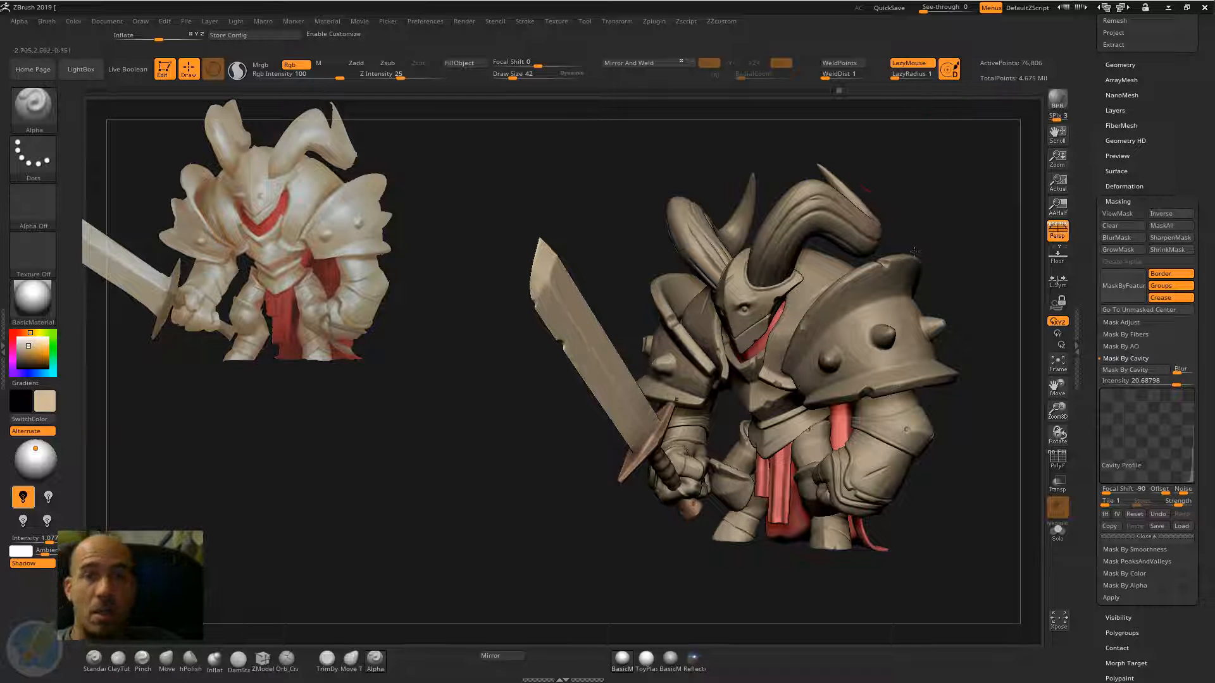
alt+click(873, 298)
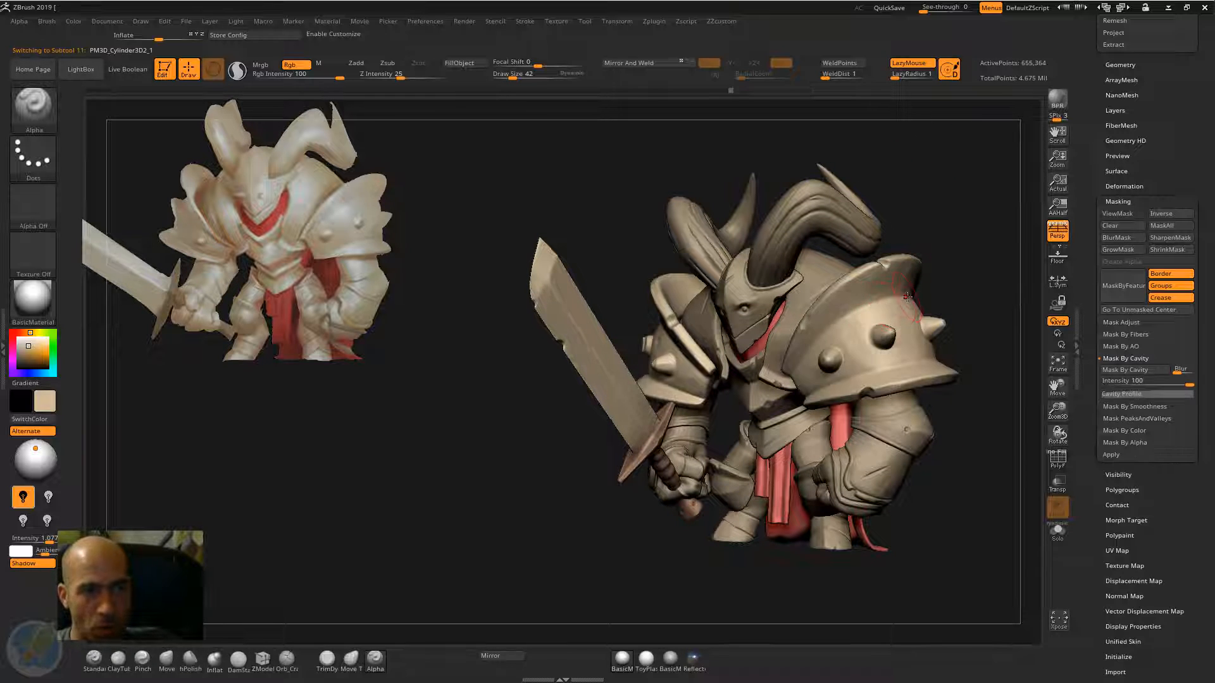
click(465, 63)
alt+drag(949, 264, 885, 335)
Step: Pick an orange-brown colour, try it as a fill on the shoulder pads, and undo that fill
click(45, 358)
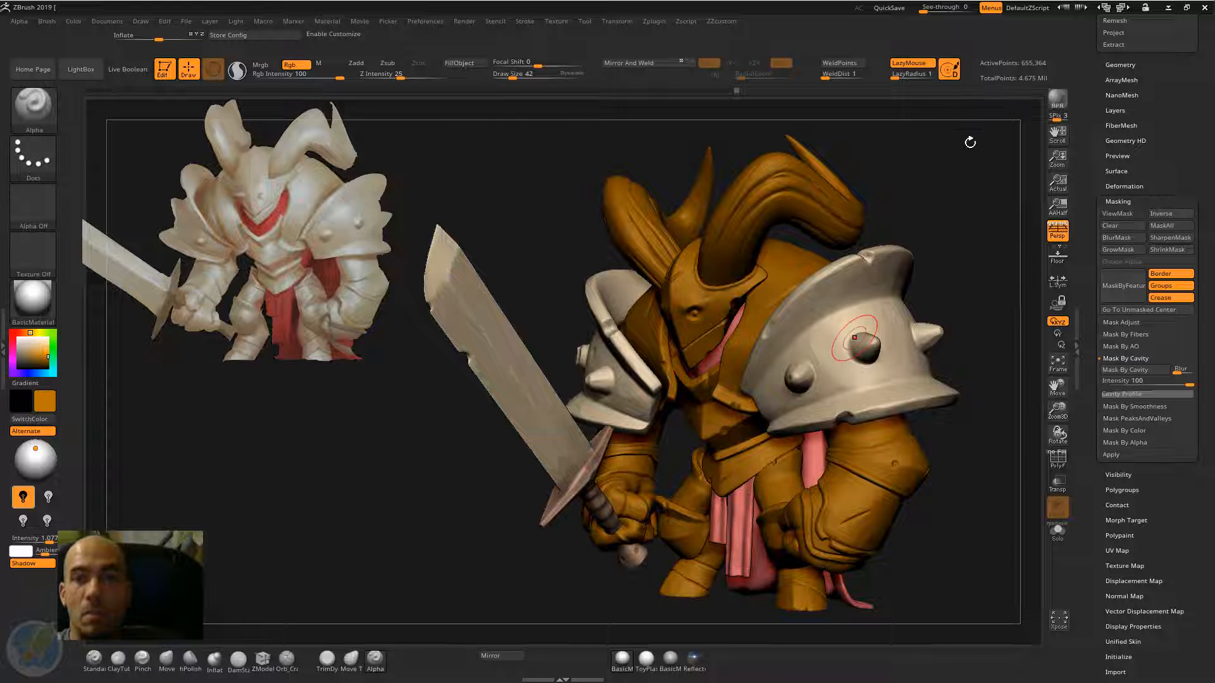
drag(982, 231, 965, 211)
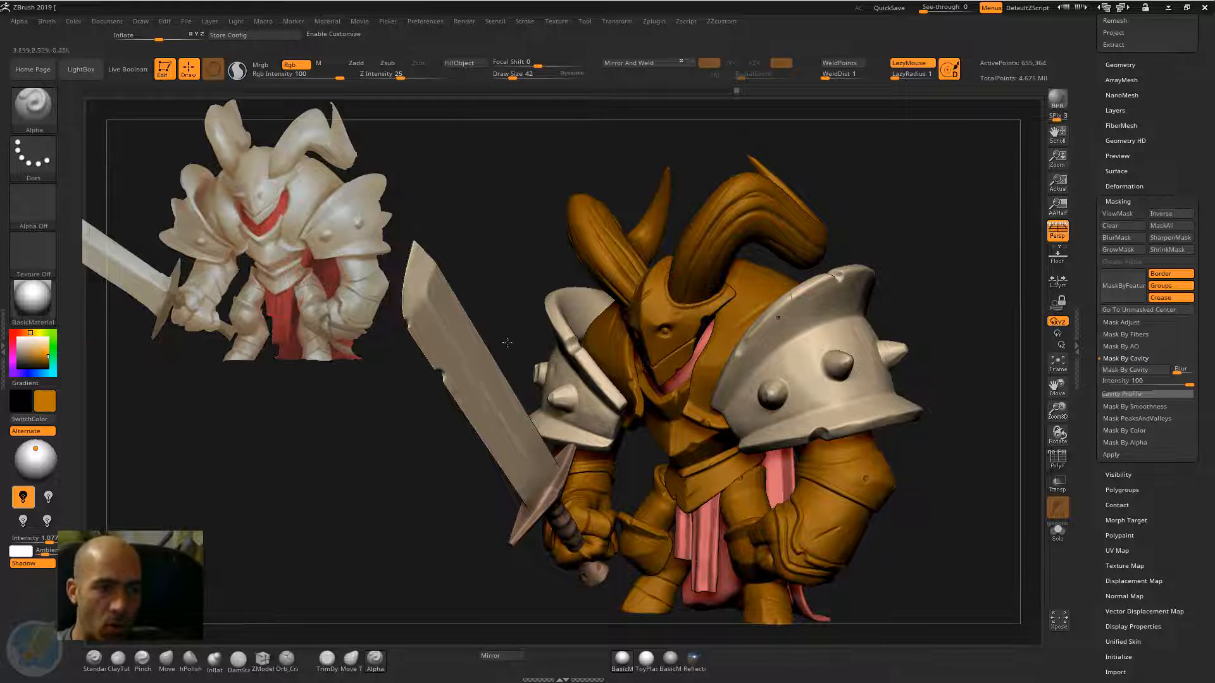
click(459, 63)
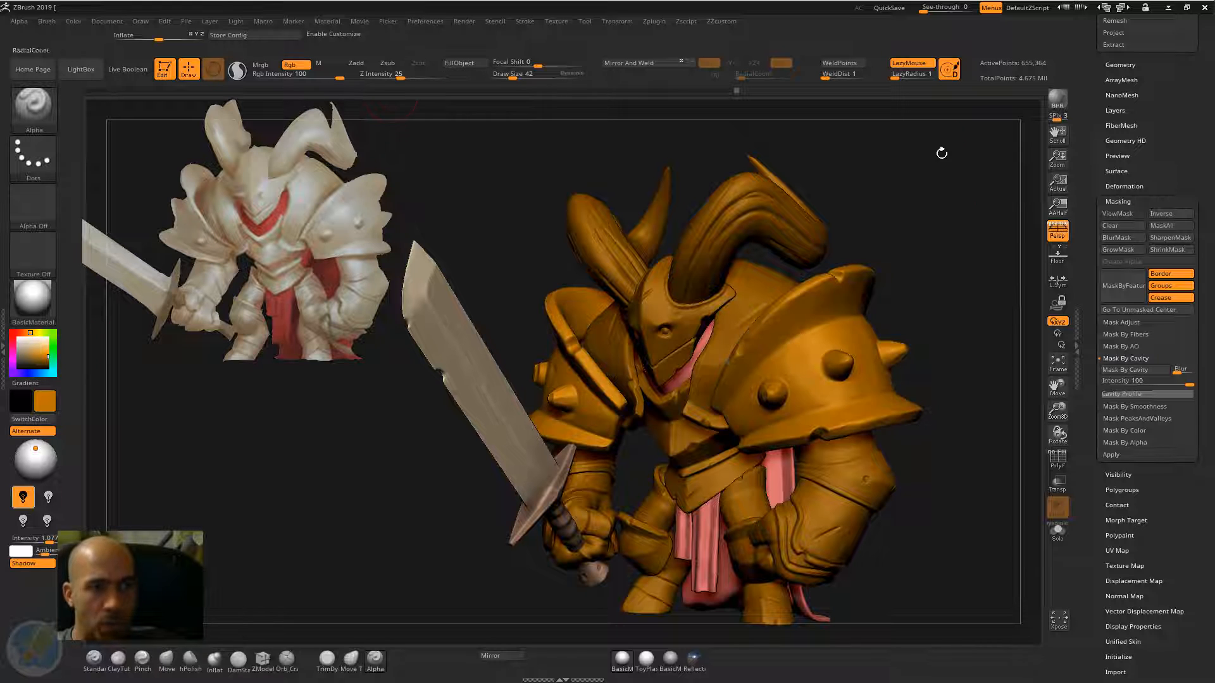
key(ctrl+z)
Step: Mask the shoulder pads by cavity at intensity 100, show the mask, and invert it to leave the recesses unmasked
drag(987, 248, 962, 233)
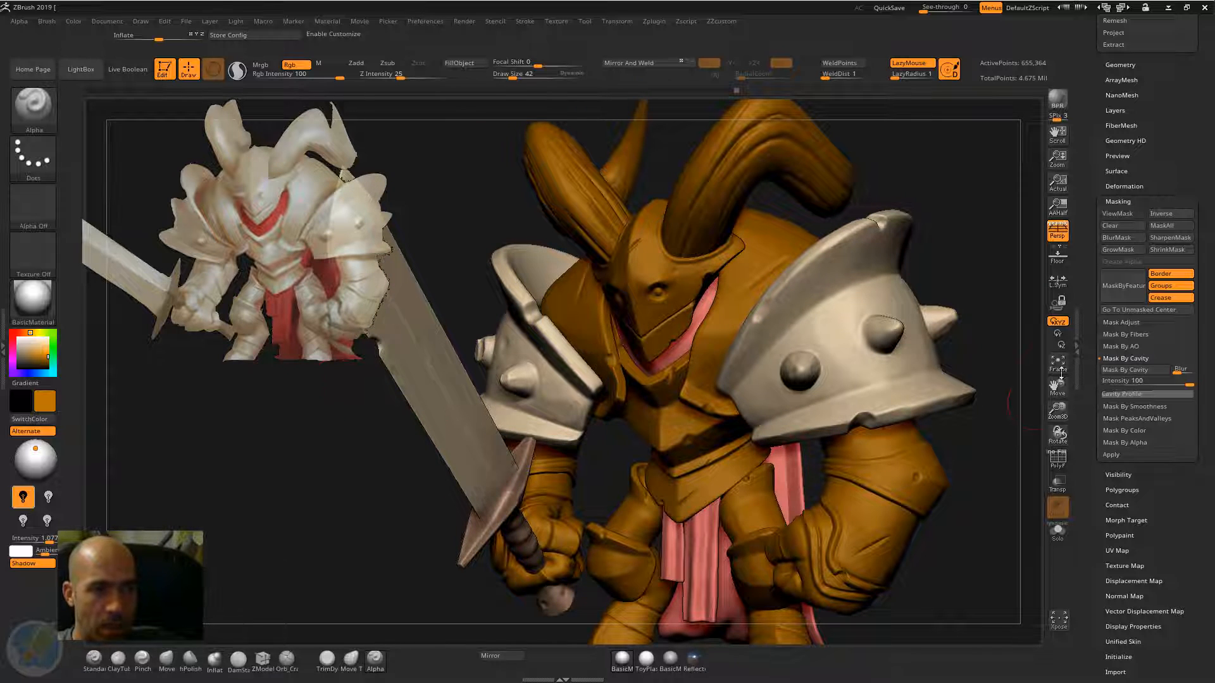
click(1121, 393)
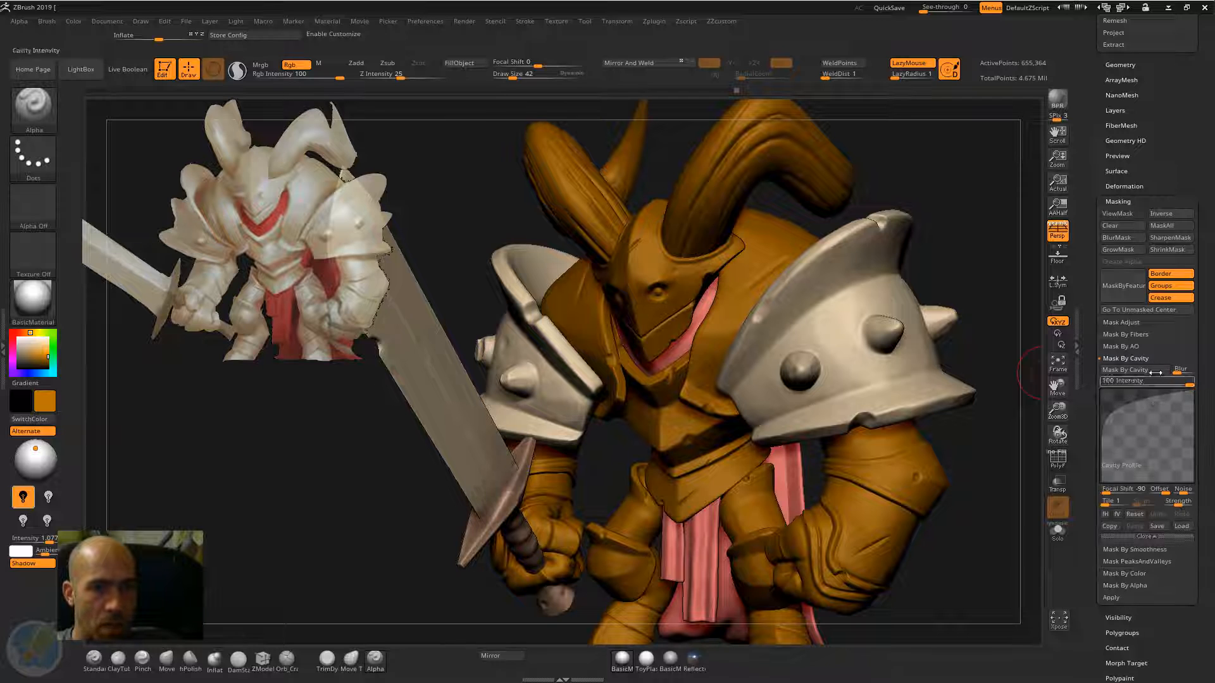
drag(1137, 405, 1163, 441)
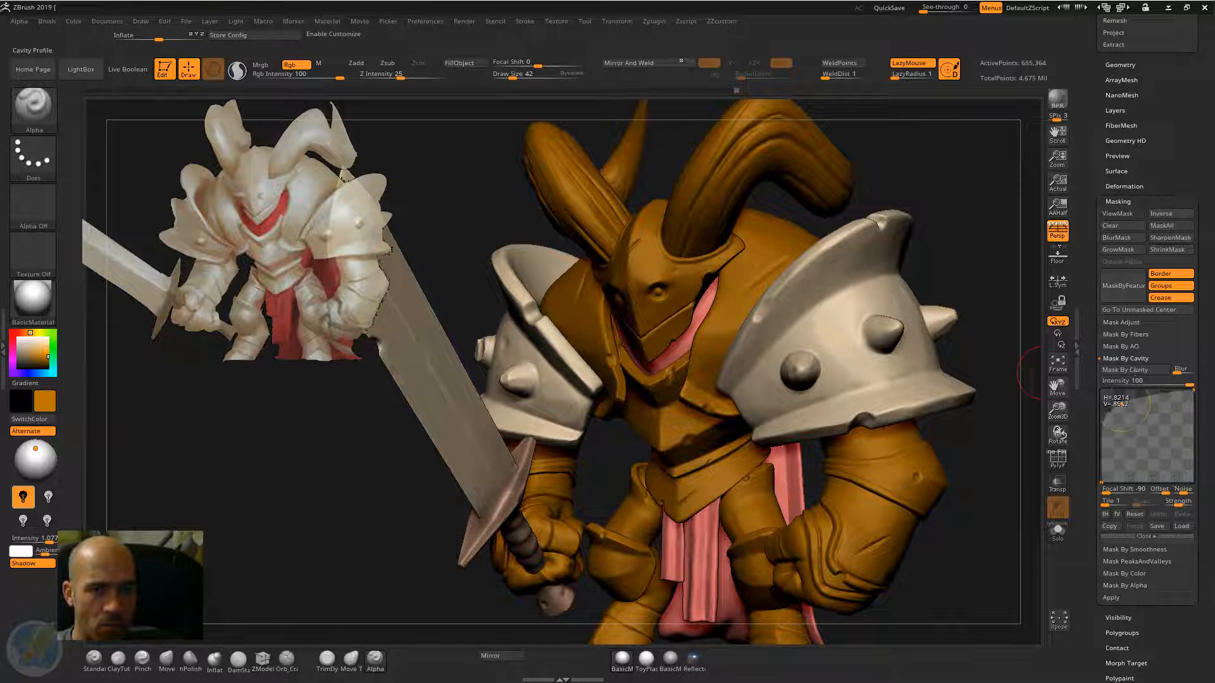
click(1132, 359)
drag(970, 249, 642, 277)
drag(928, 281, 944, 285)
mouse_move(1187, 382)
mouse_down()
mouse_move(1147, 376)
mouse_move(1175, 378)
mouse_up()
click(1183, 383)
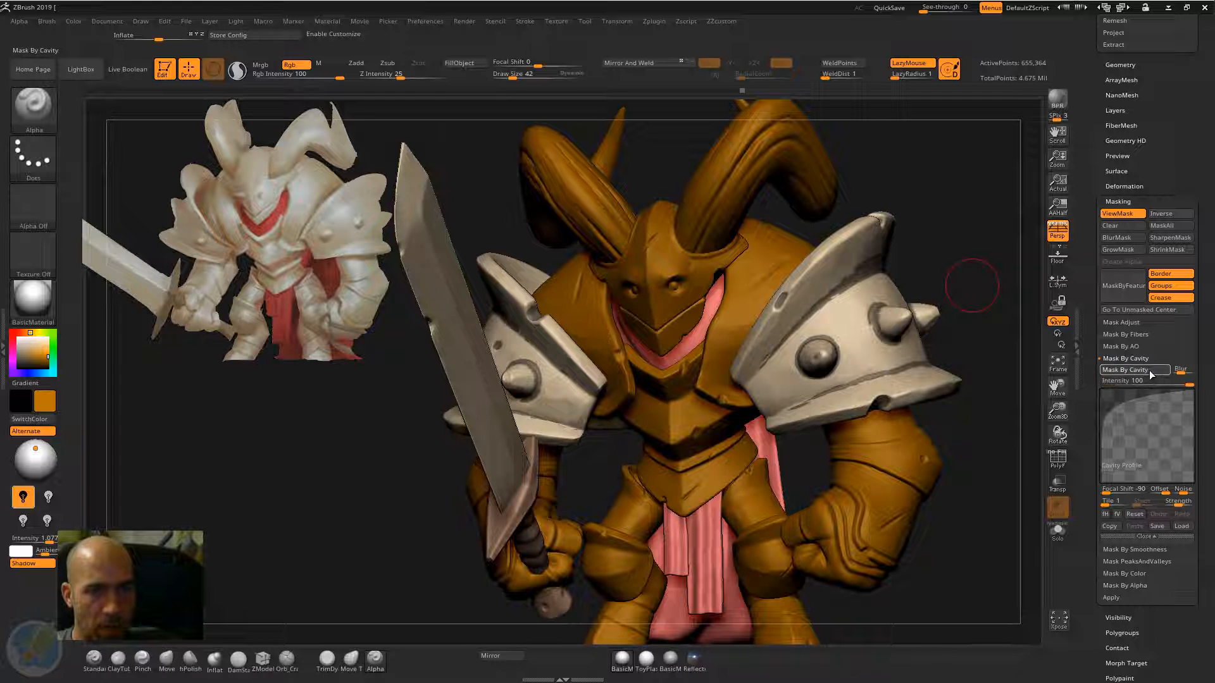
drag(968, 260, 934, 260)
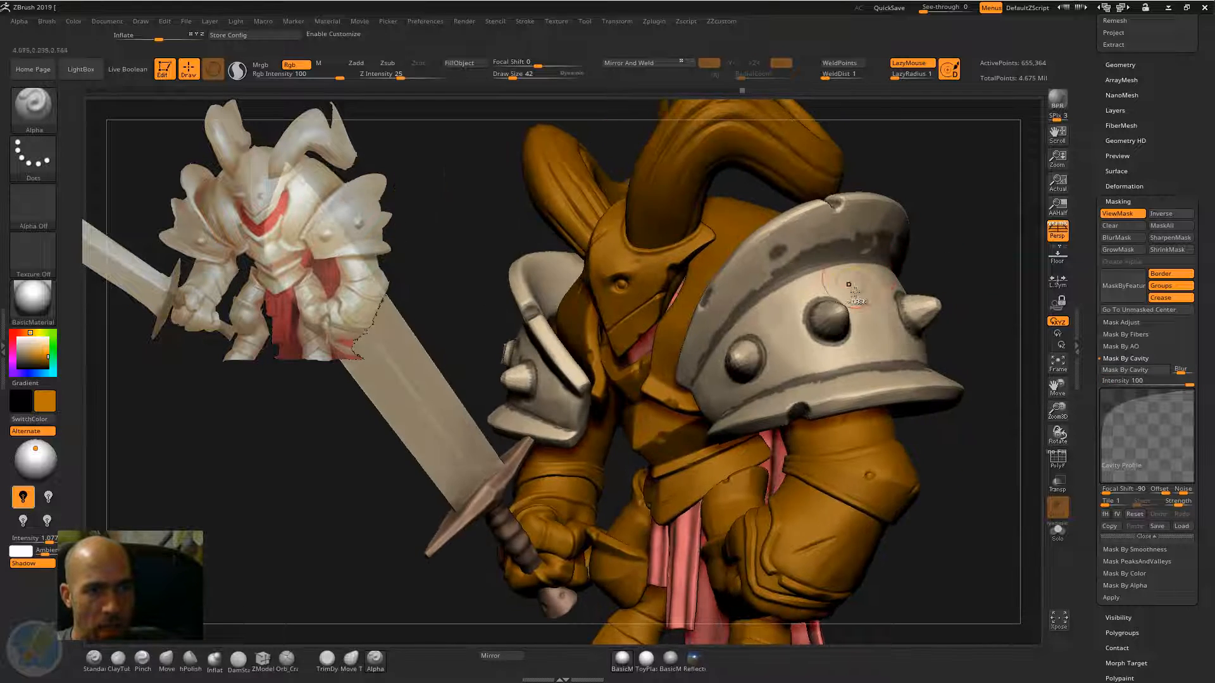
ctrl+click(975, 269)
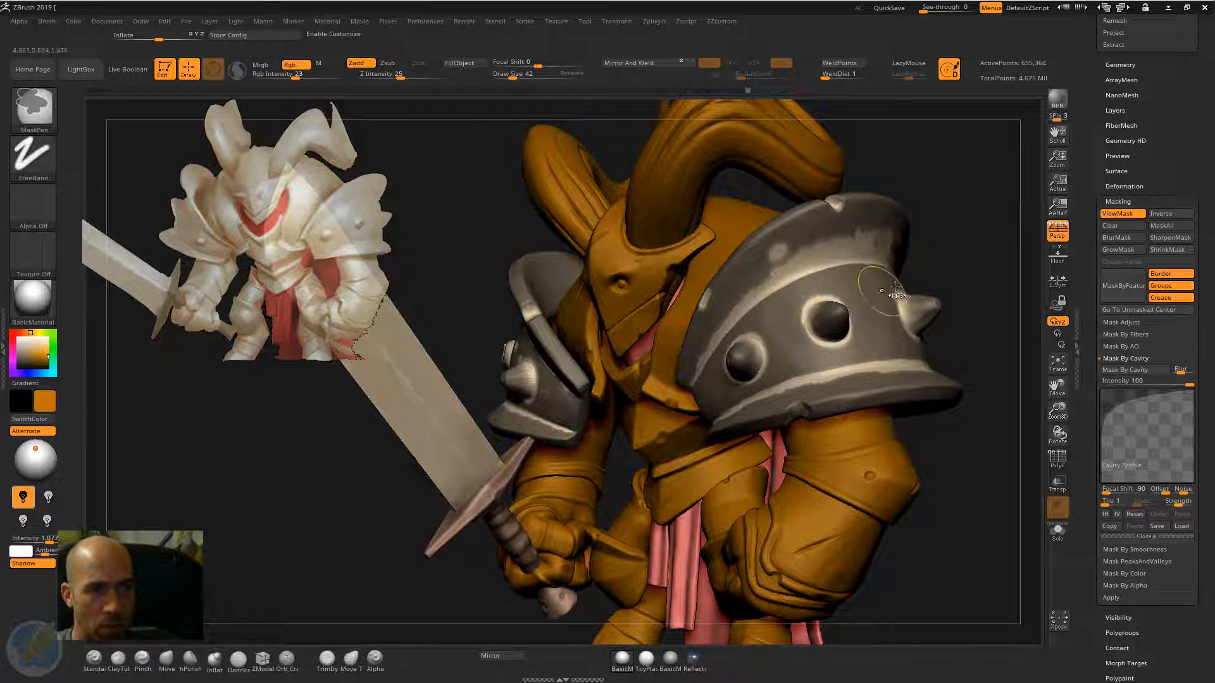
Step: Invert the shoulder pads' cavity mask back and forth, leaving the raised surfaces masked and the recesses open for painting
ctrl+click(984, 250)
ctrl+click(944, 260)
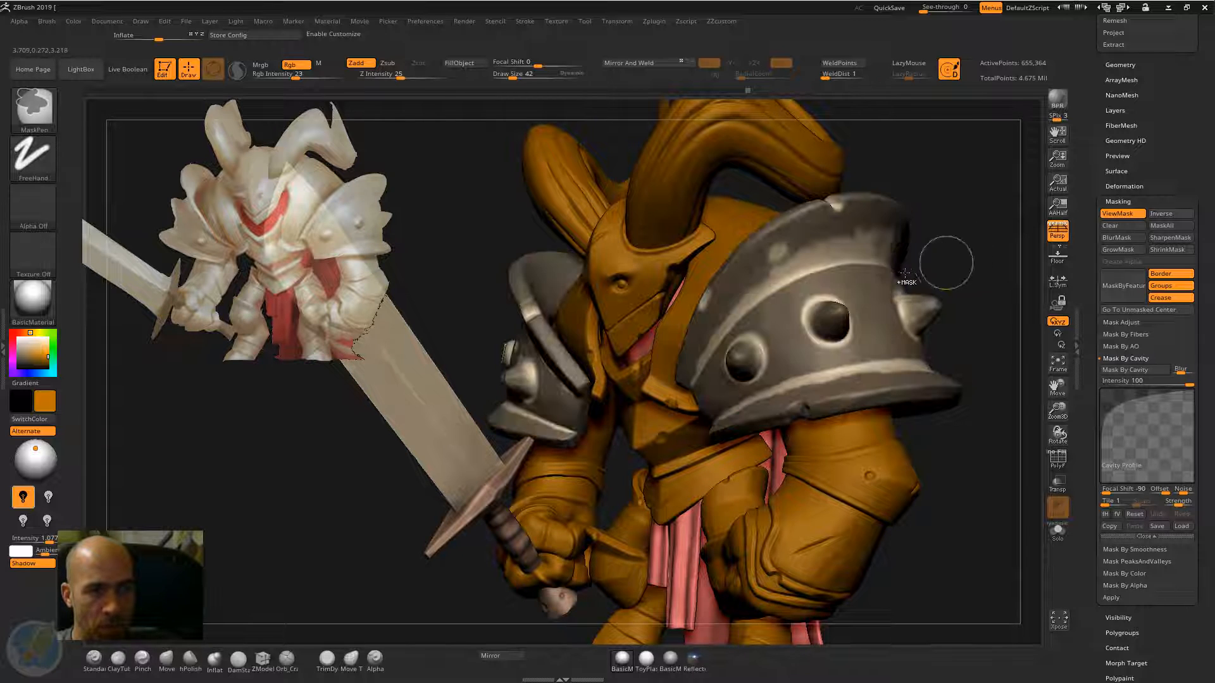
ctrl+click(963, 249)
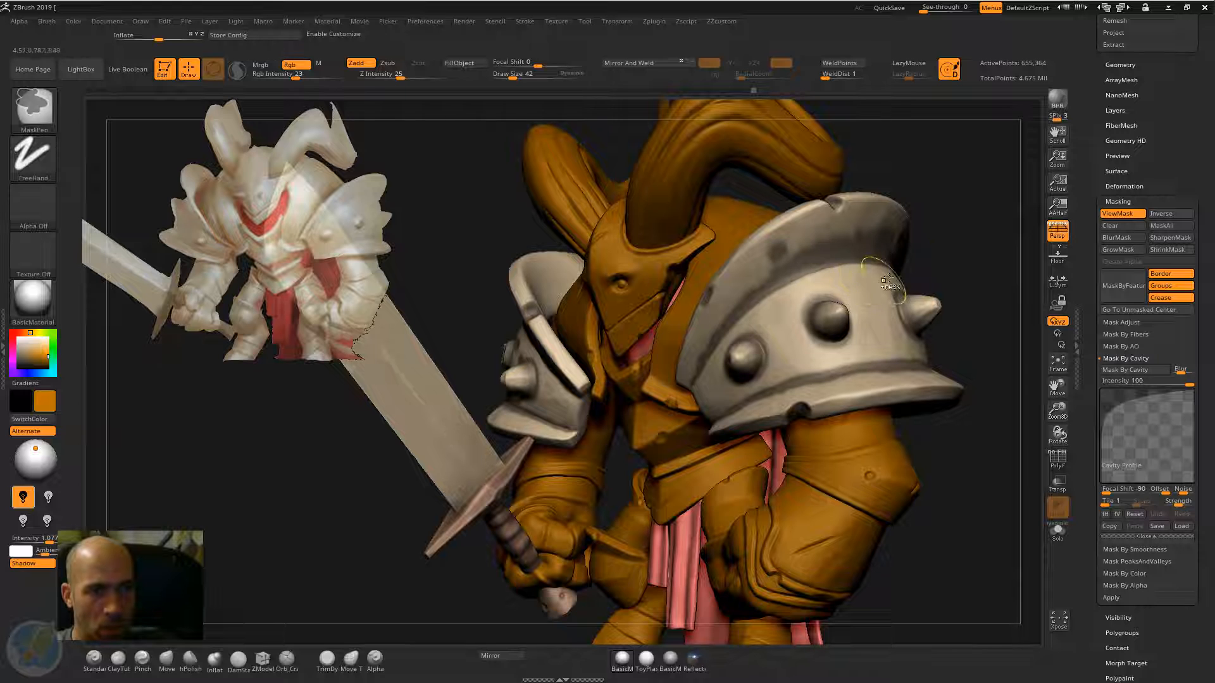
ctrl+click(953, 253)
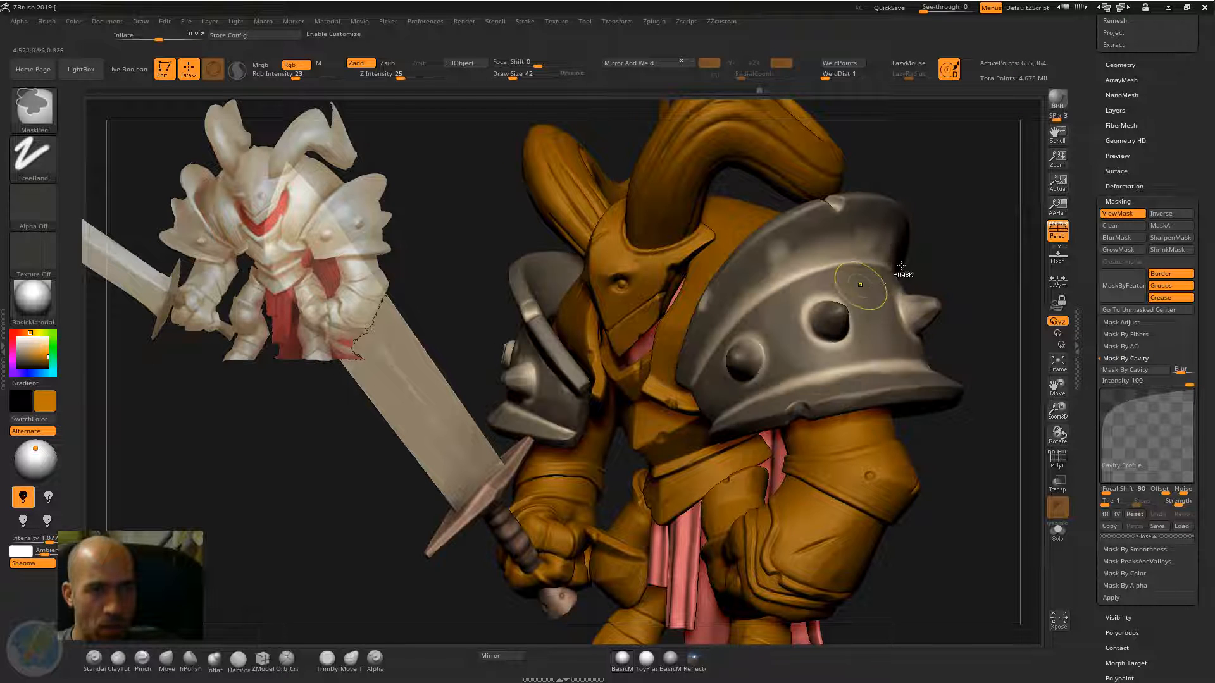
mouse_move(954, 233)
mouse_down()
mouse_move(978, 249)
mouse_move(955, 250)
mouse_move(969, 247)
mouse_up()
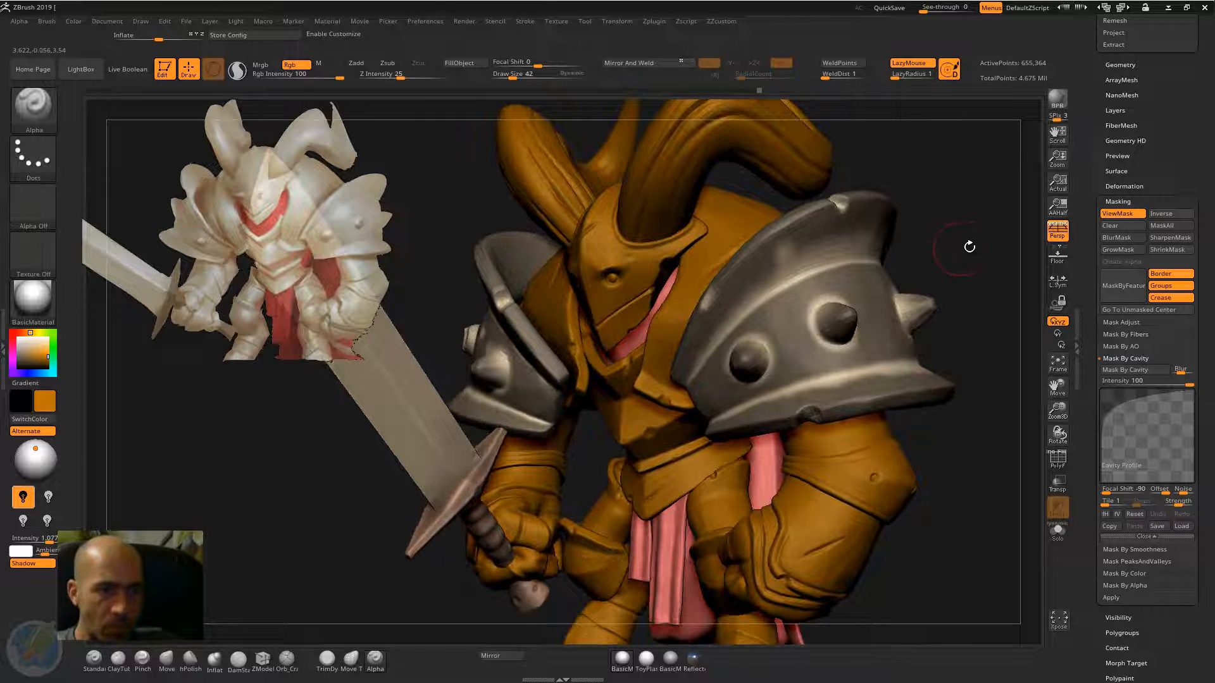
key(ctrl)
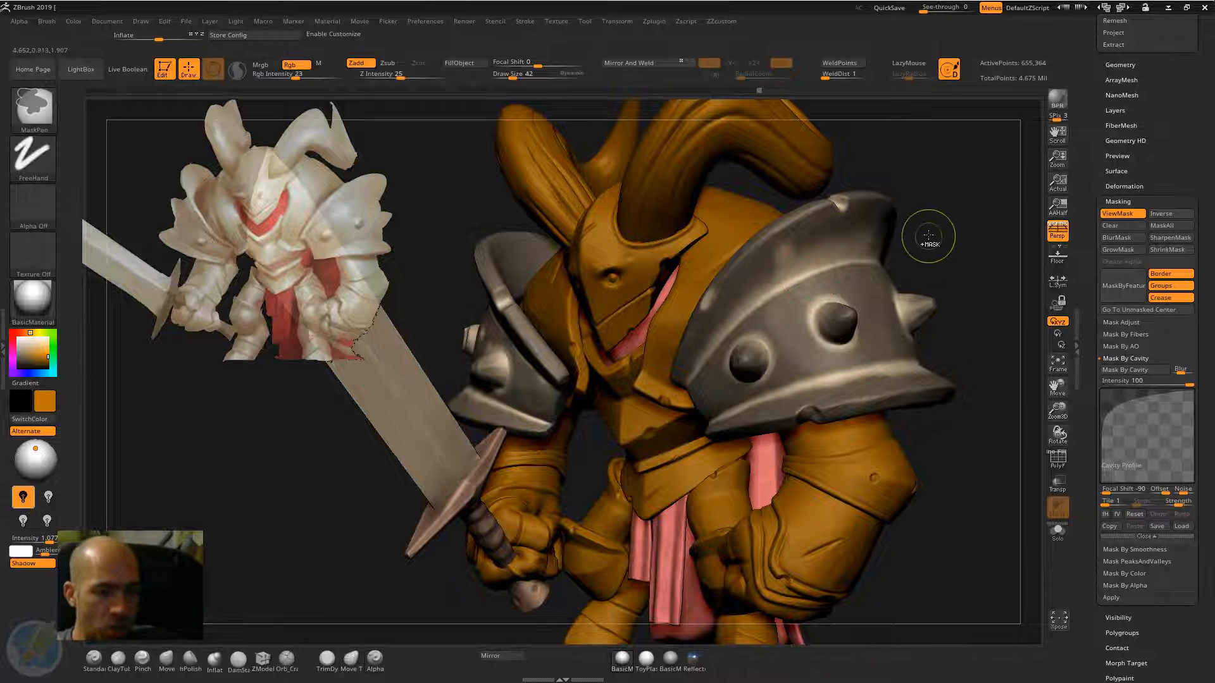
Step: Sample a dark grey-brown from the masked shoulder pad, hide the mask display, and start shading the pad's recesses
key(ctrl+h)
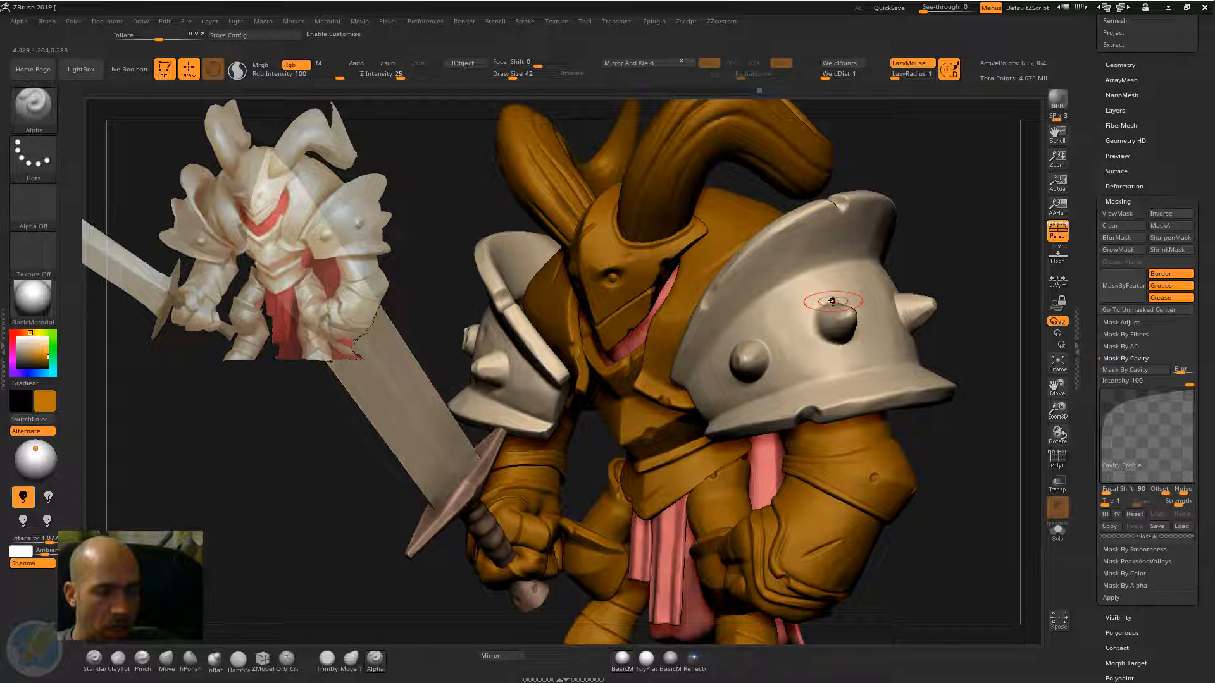
key(ctrl+h)
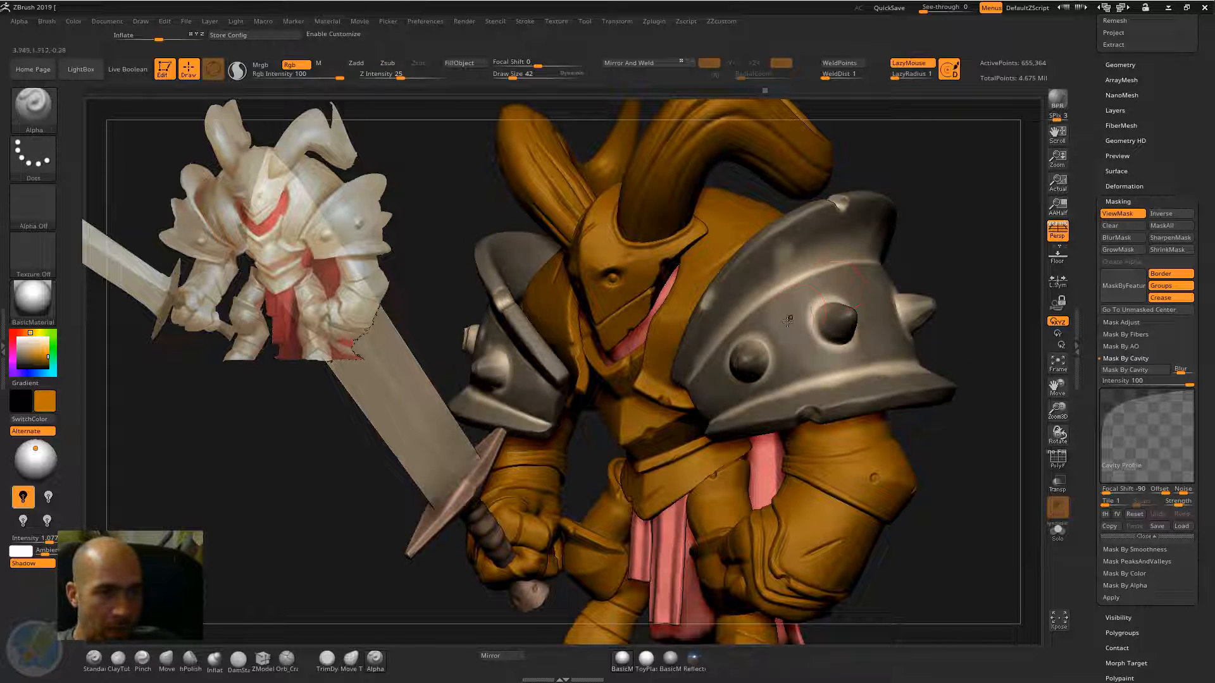
key(c)
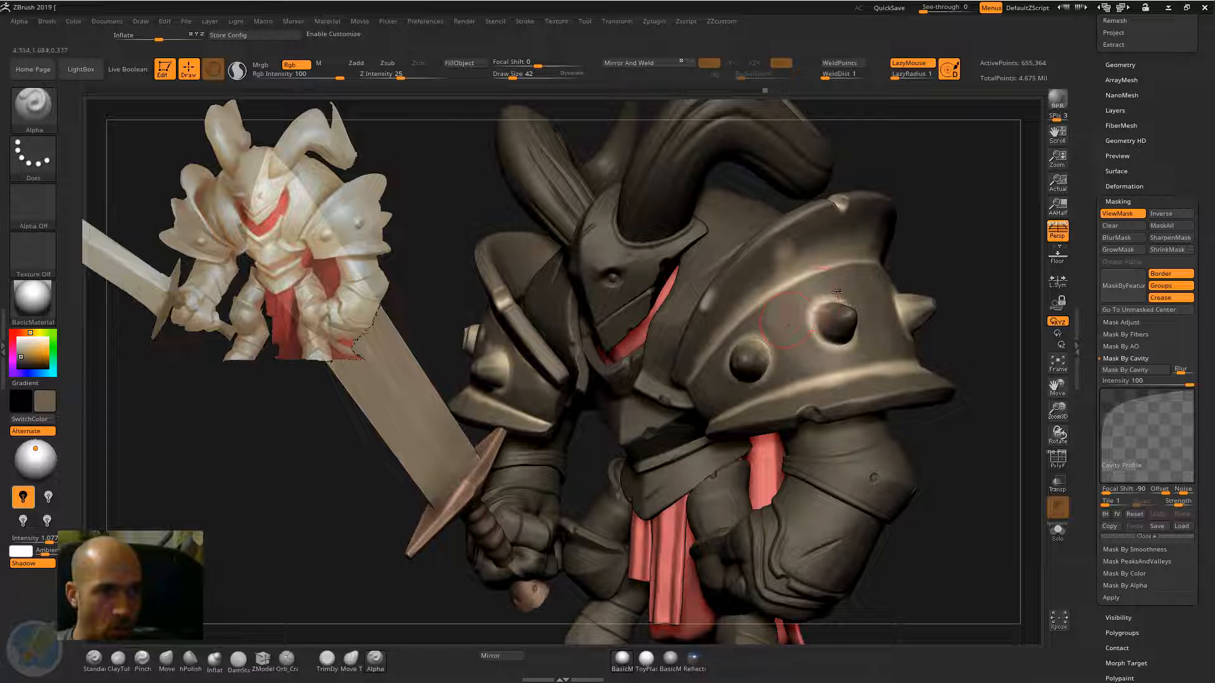
key(ctrl+h)
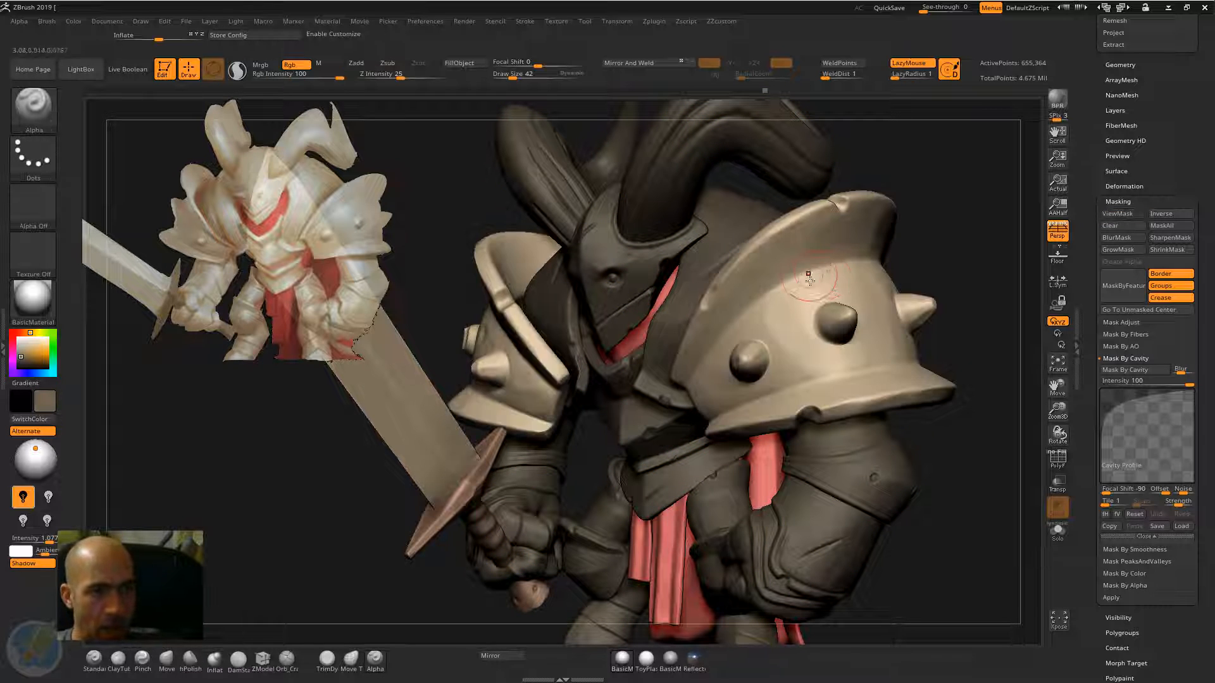
drag(963, 240, 847, 267)
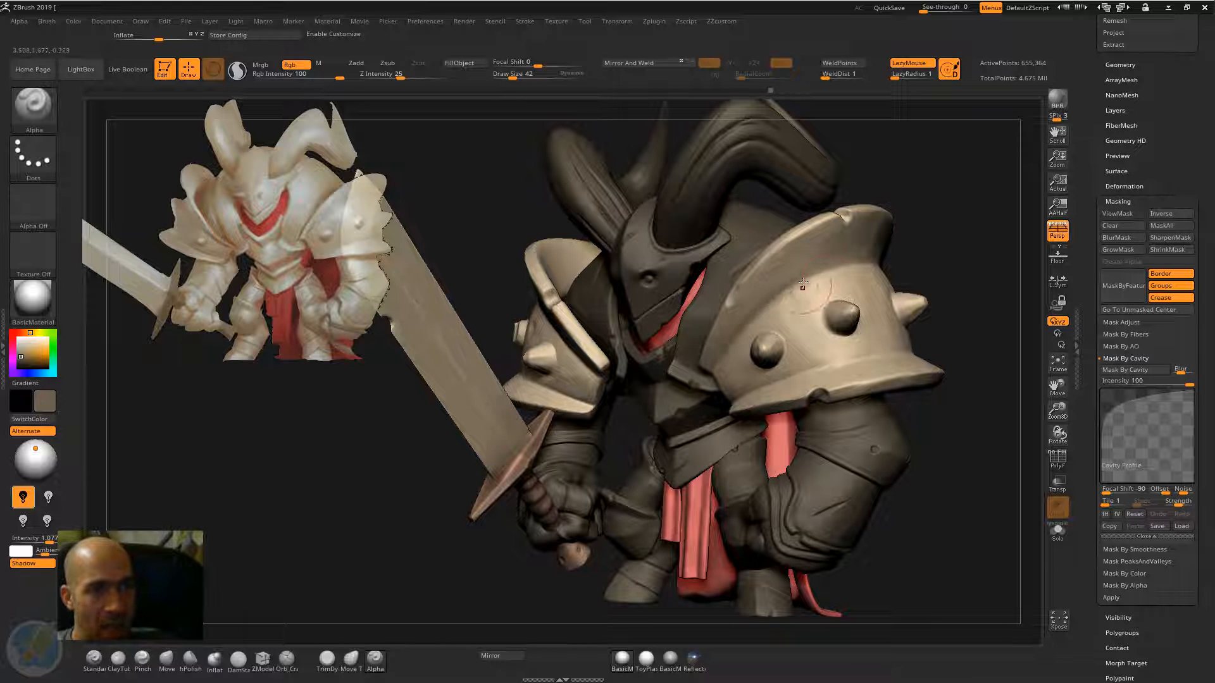
drag(930, 257, 829, 268)
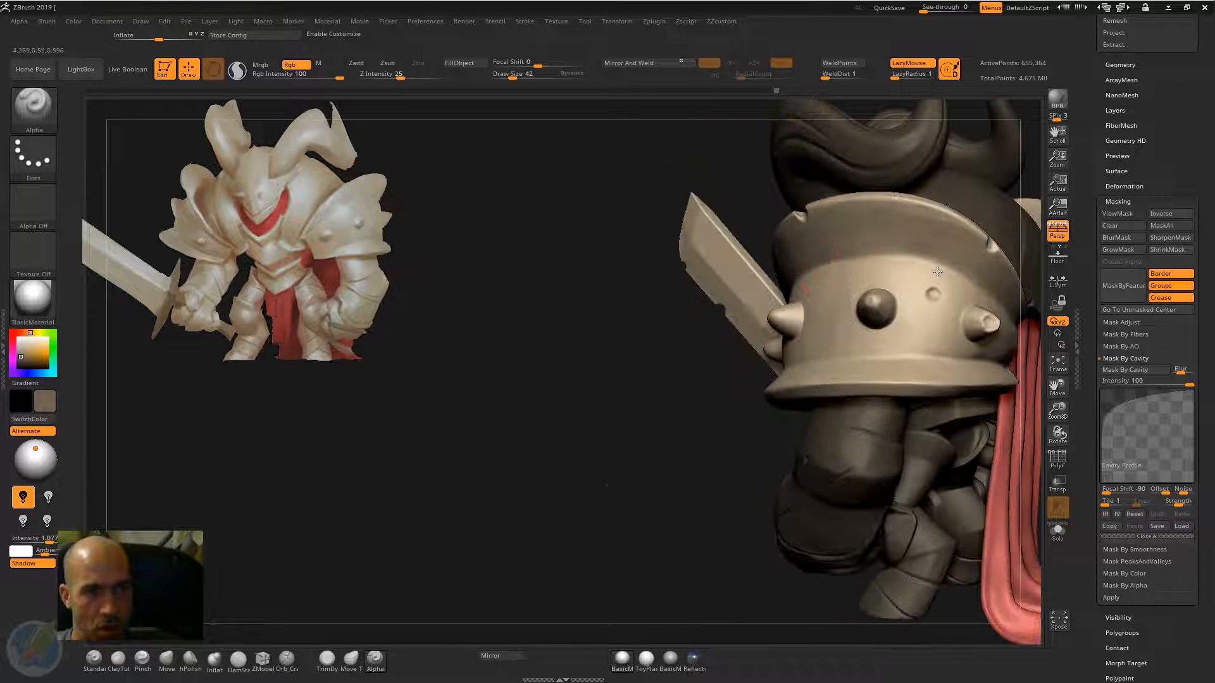
Step: Try a stroke with Zadd enabled on the shoulder pad's upper rim, undo it, and disable Zadd
click(359, 63)
drag(841, 253, 871, 228)
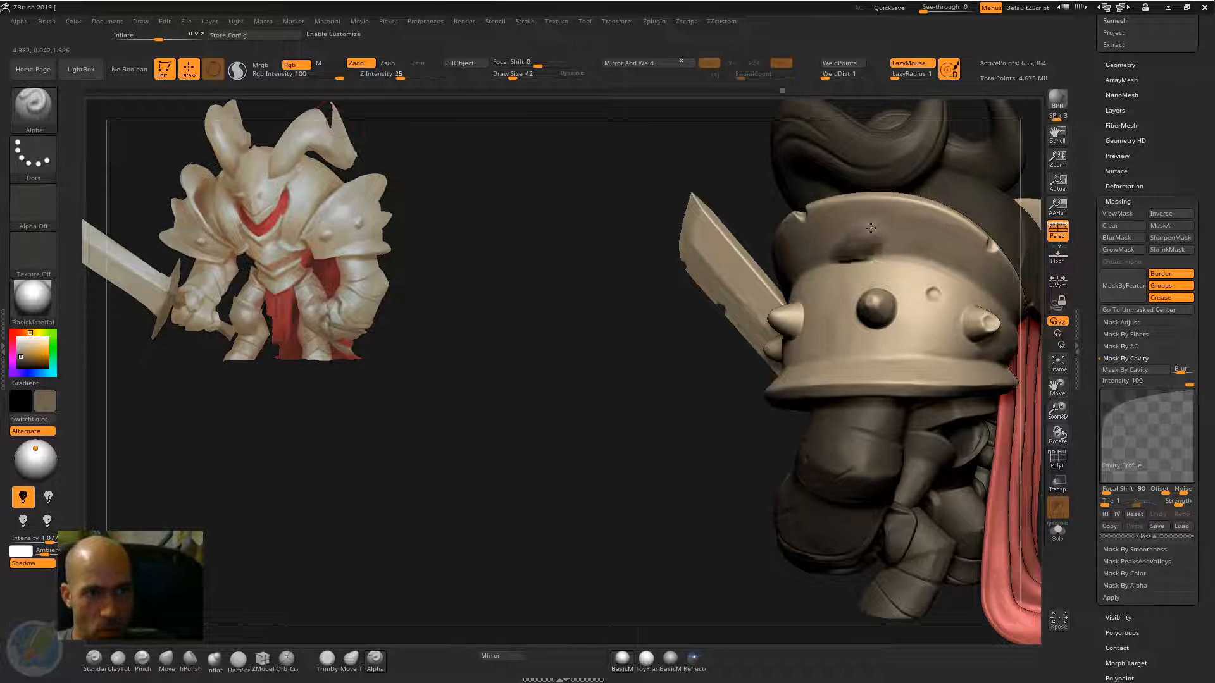
key(ctrl+z)
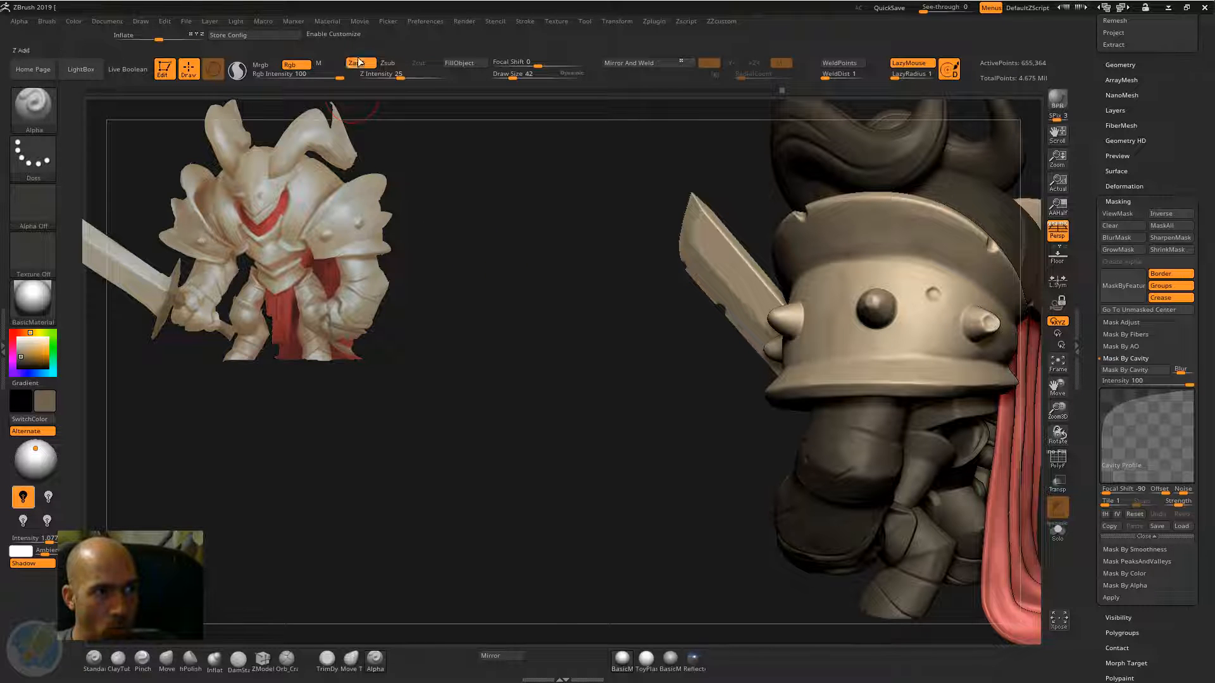
click(360, 63)
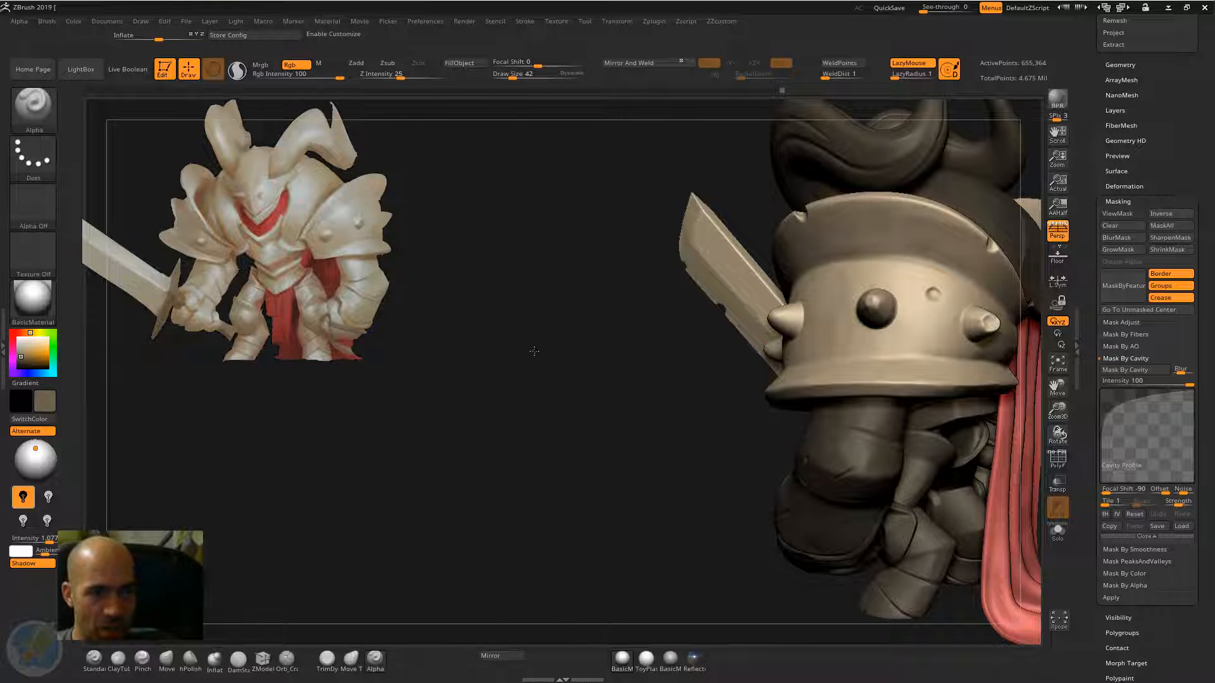
Step: Paint dark grey-brown into the recesses around the spikes and along the rims of the empty-handed arm's shoulder pad
alt+drag(534, 351, 438, 370)
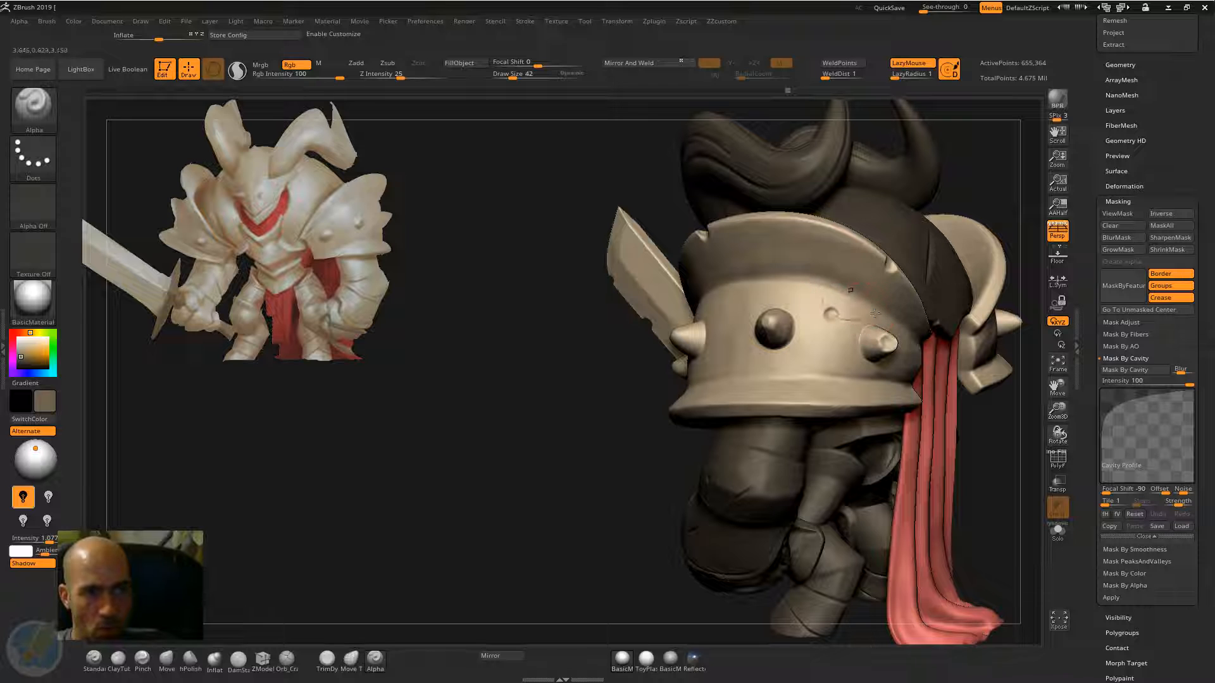
drag(559, 435, 709, 415)
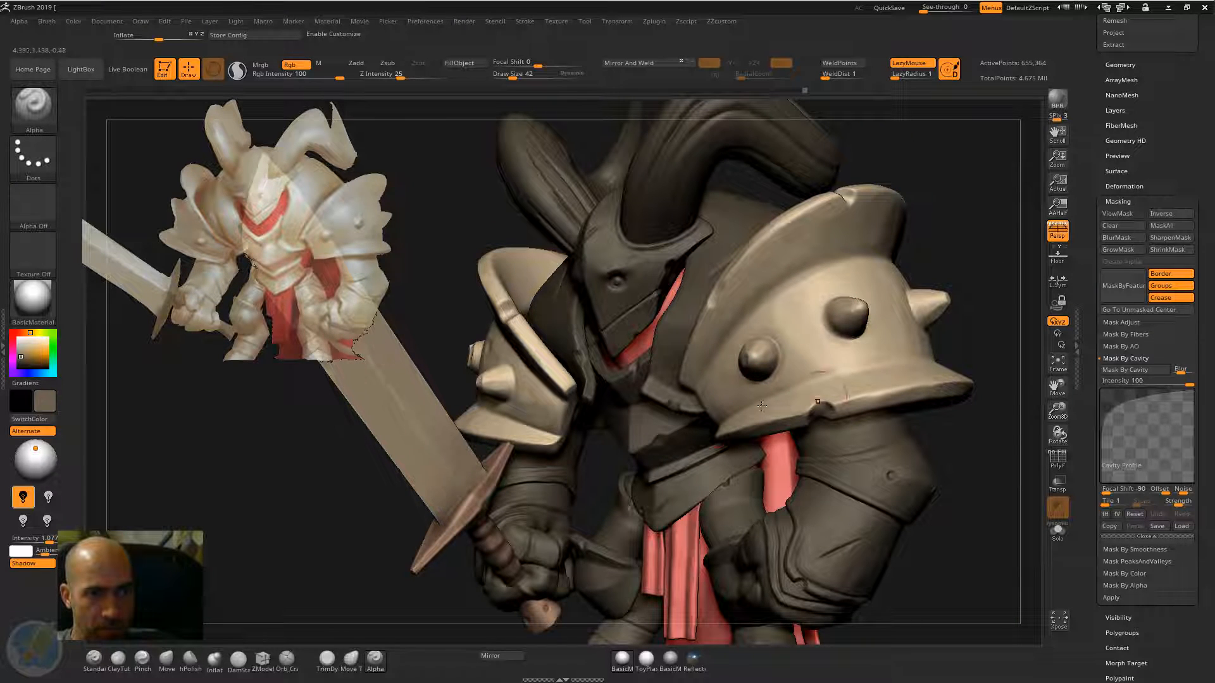
drag(998, 352, 873, 366)
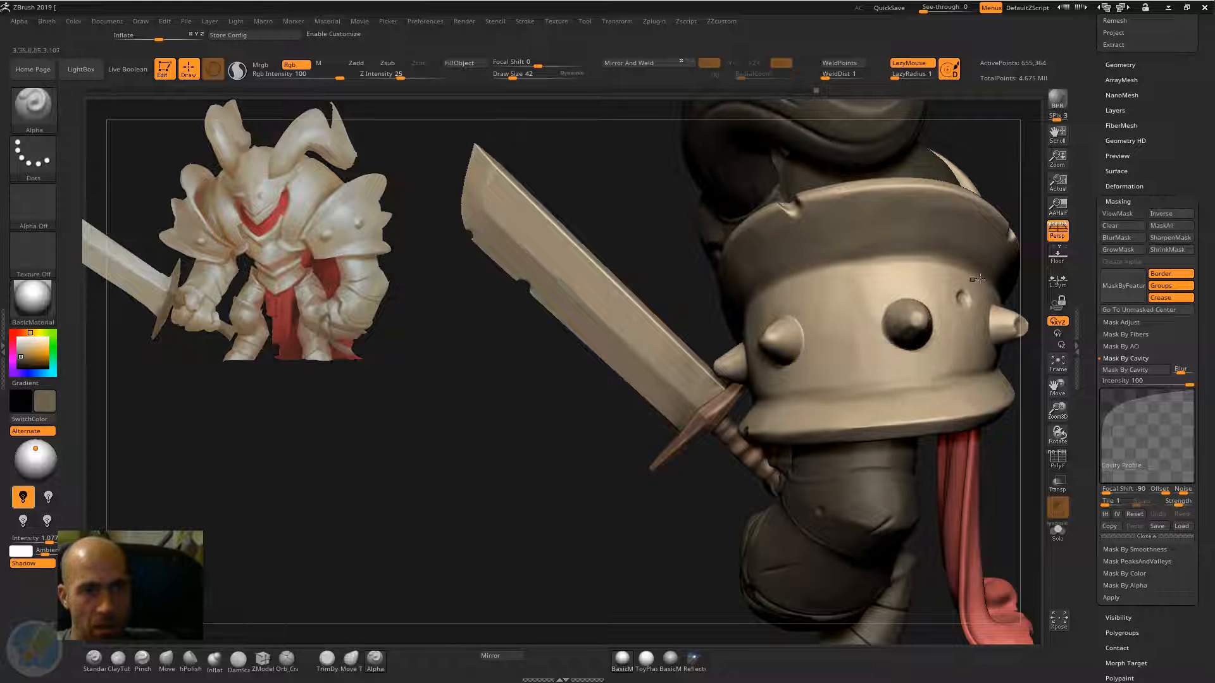
drag(643, 421, 786, 217)
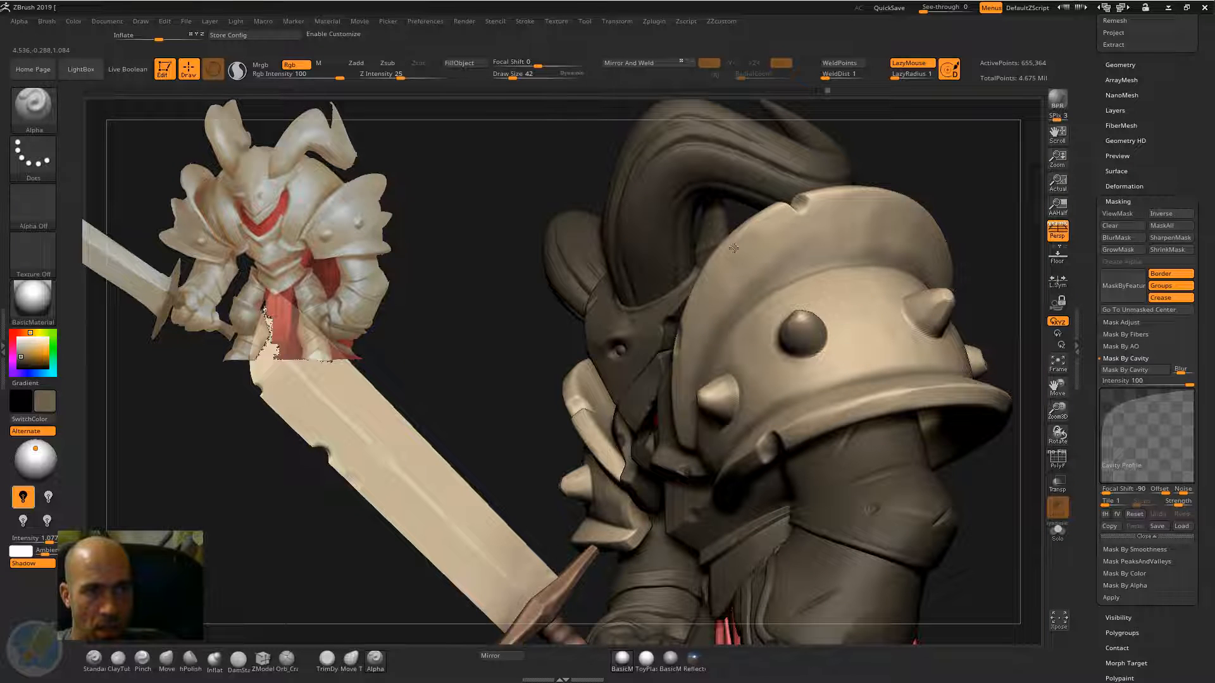
drag(998, 140, 738, 450)
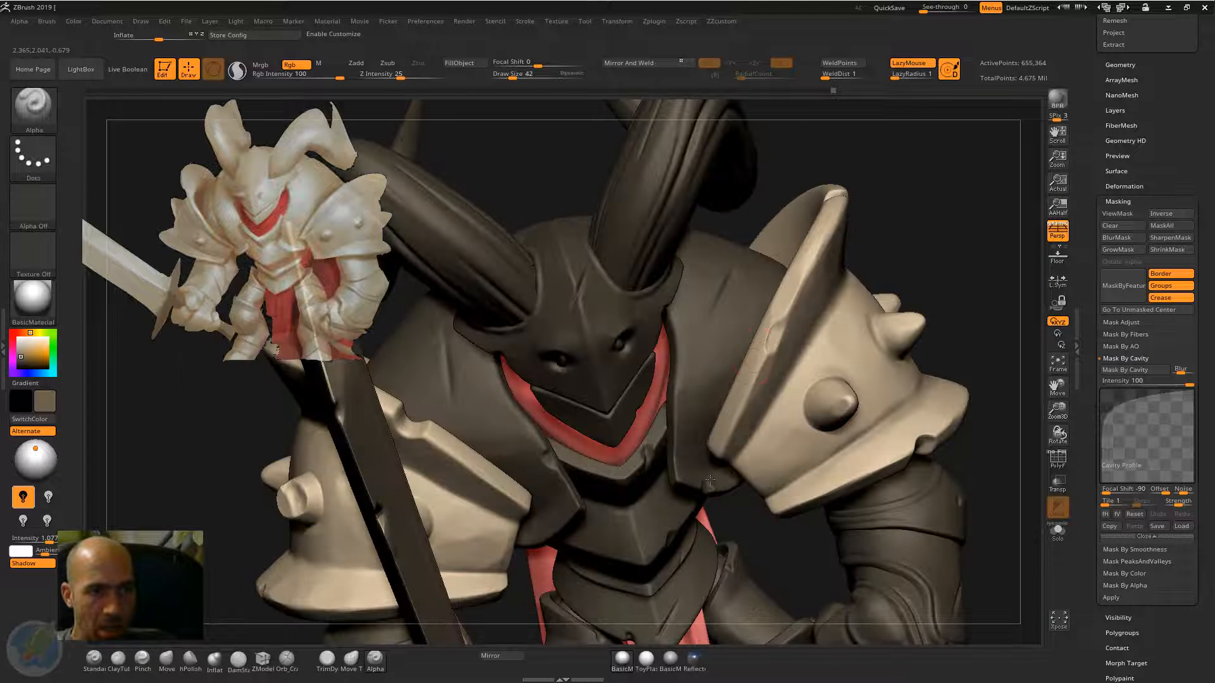
drag(906, 230, 849, 166)
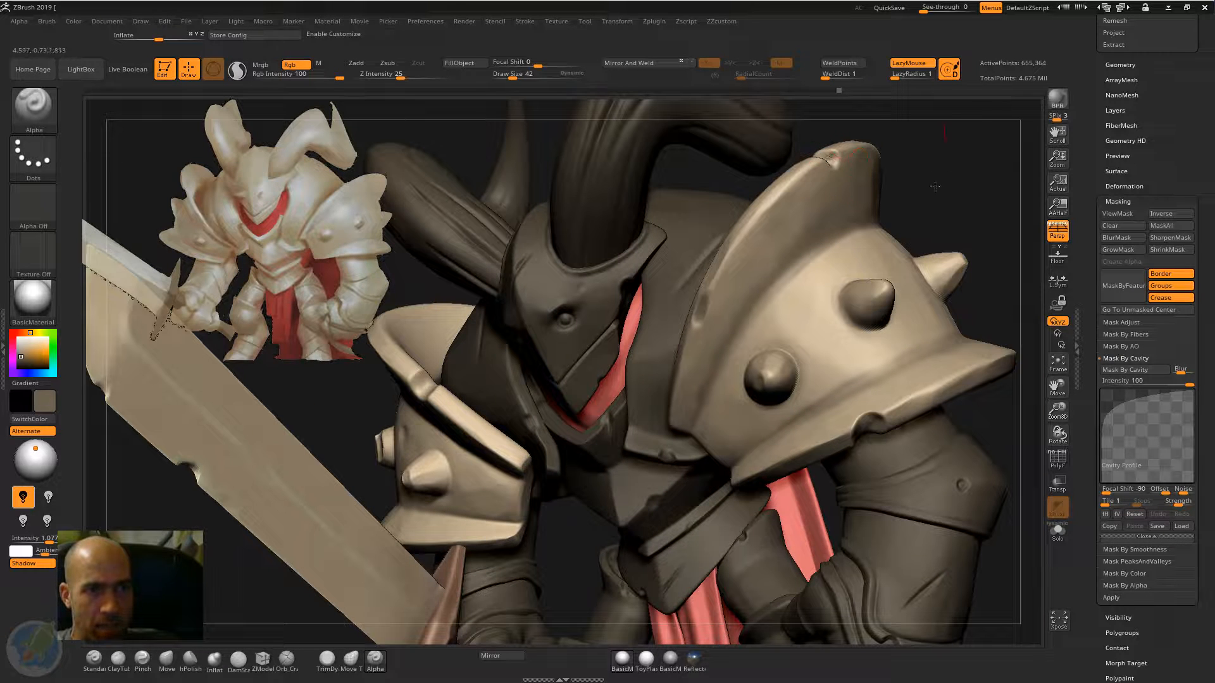
drag(934, 187, 829, 162)
drag(933, 149, 835, 316)
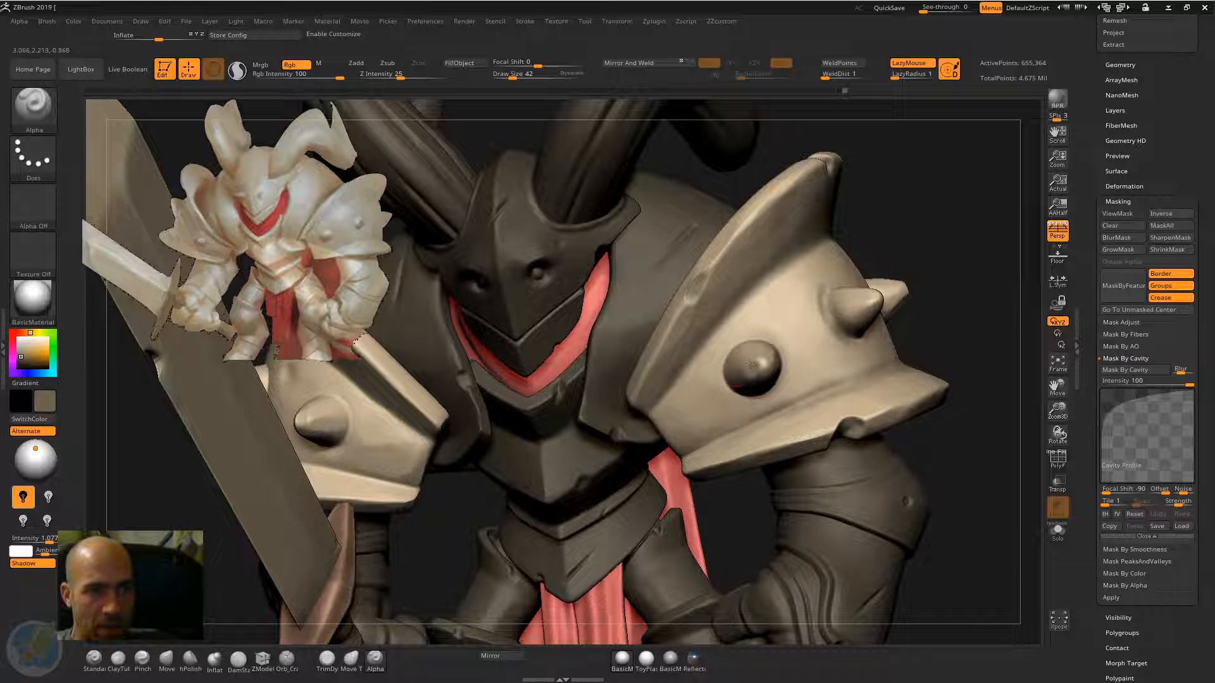
mouse_move(737, 409)
mouse_down()
mouse_move(770, 340)
mouse_move(772, 429)
mouse_up()
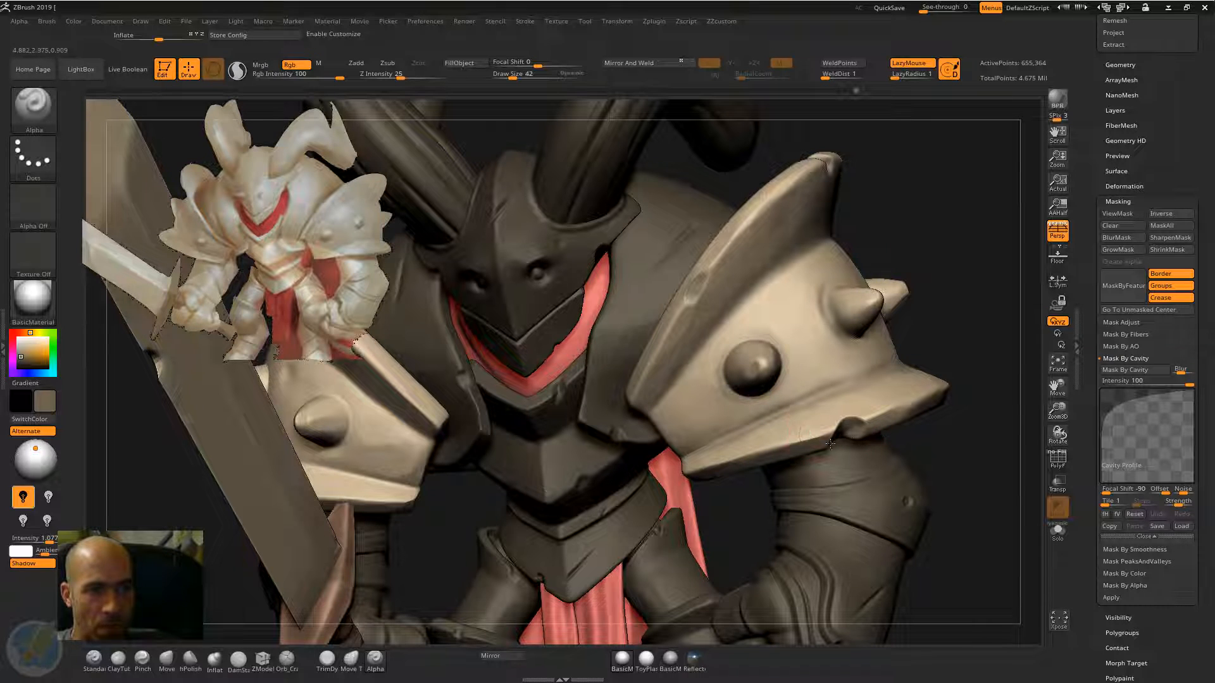
Step: Continue the dark grey-brown shading around the outer and back sides of the empty-handed arm's shoulder pad
key(f)
drag(969, 357, 873, 412)
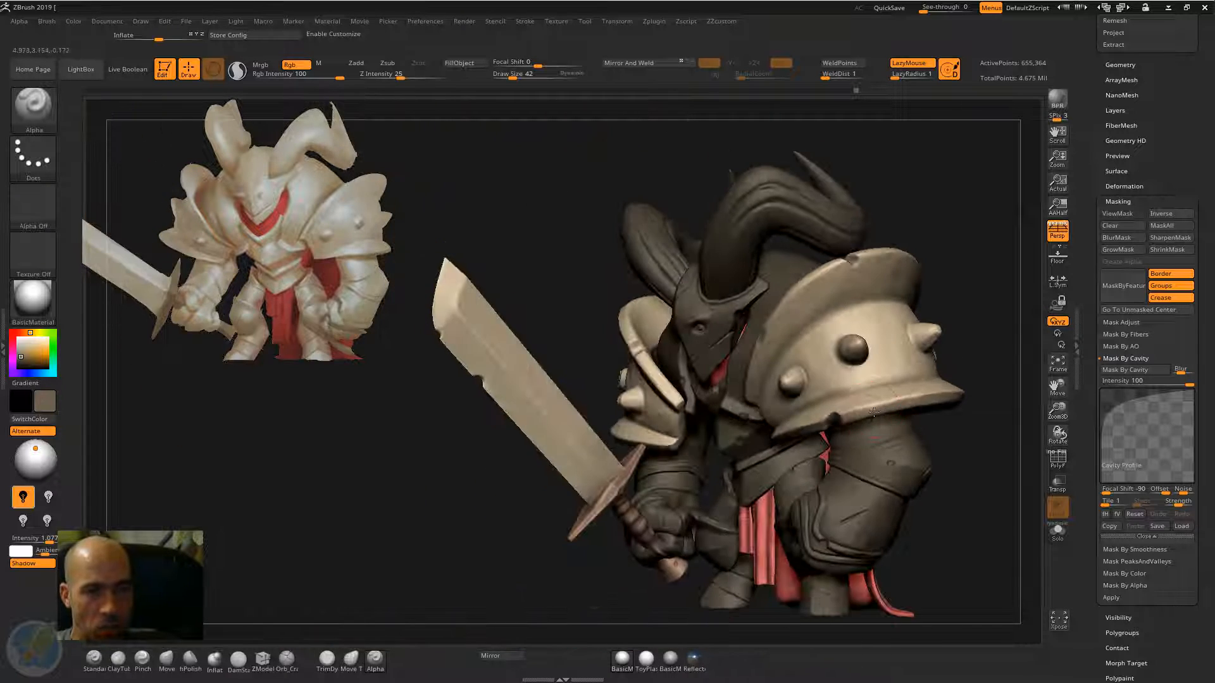
drag(997, 342, 898, 354)
mouse_move(1006, 378)
mouse_down()
mouse_move(937, 396)
mouse_move(991, 390)
mouse_up()
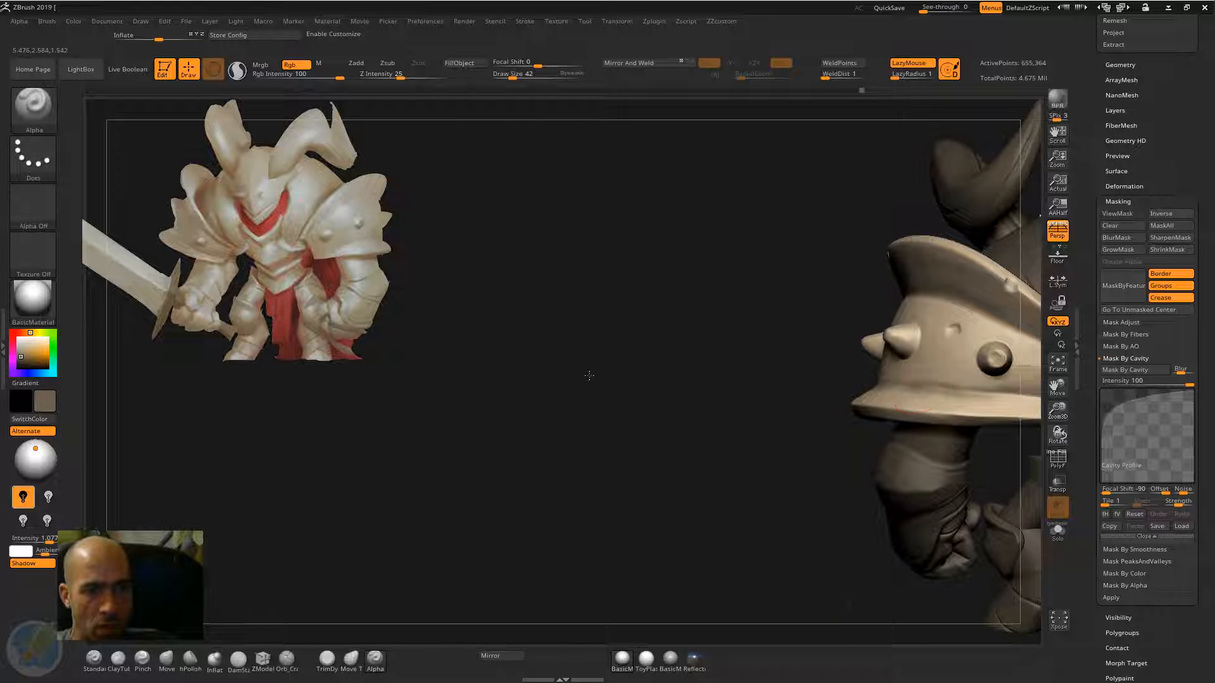
alt+drag(589, 374, 379, 351)
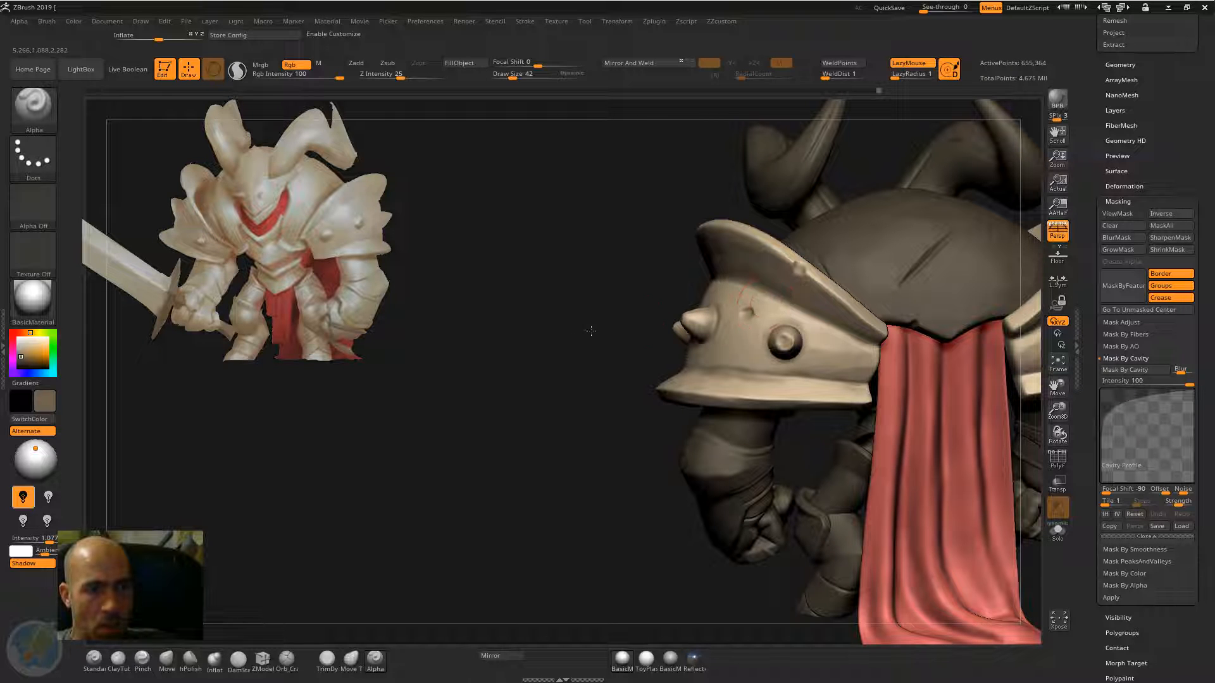
drag(590, 331, 822, 340)
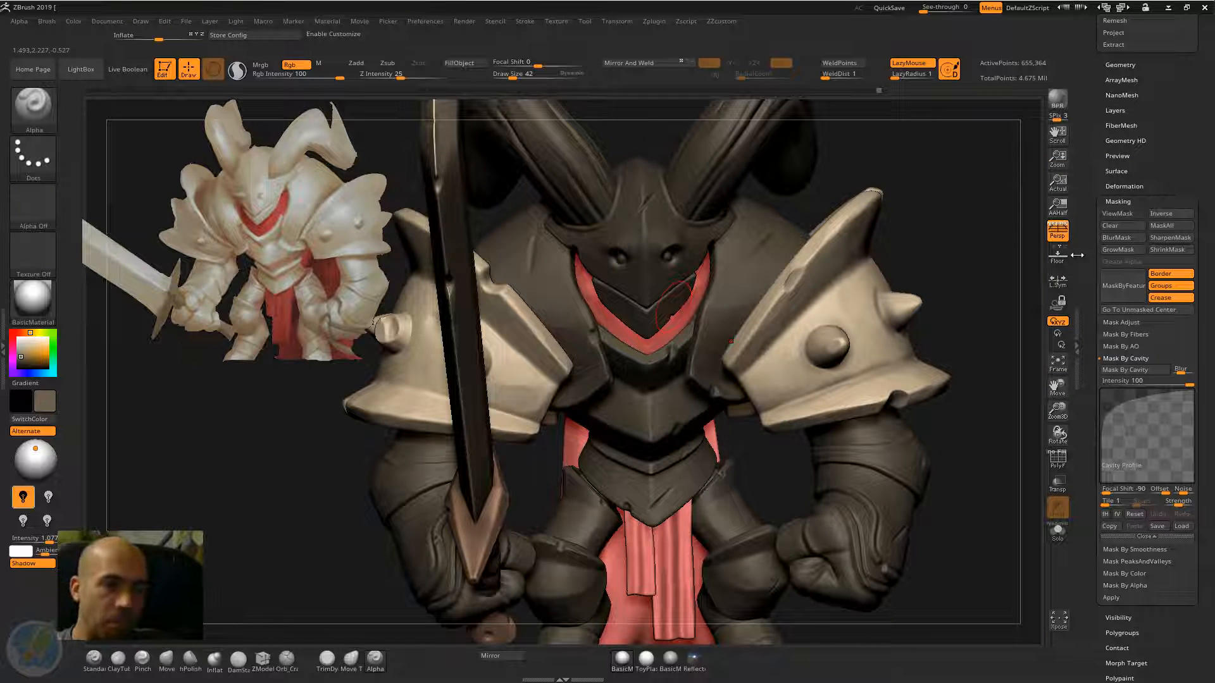
Step: Shade the recesses around the spikes and rims of the sword arm's shoulder pad with the dark grey-brown
drag(962, 230, 609, 271)
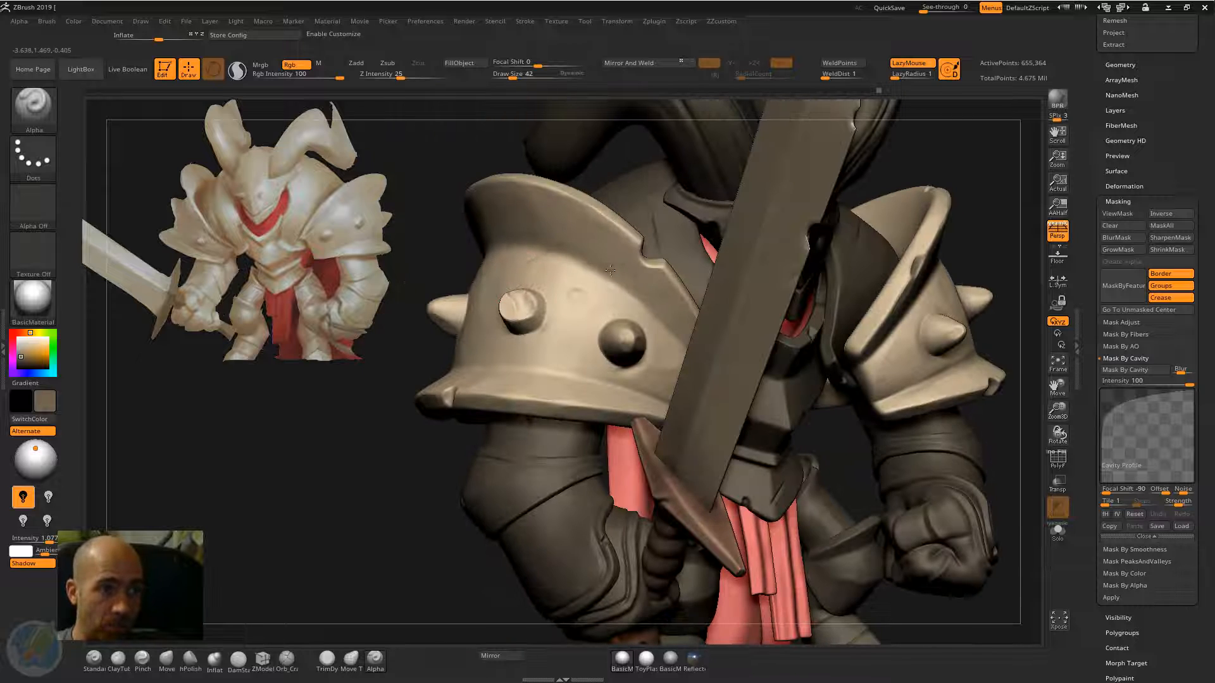
drag(396, 439, 549, 405)
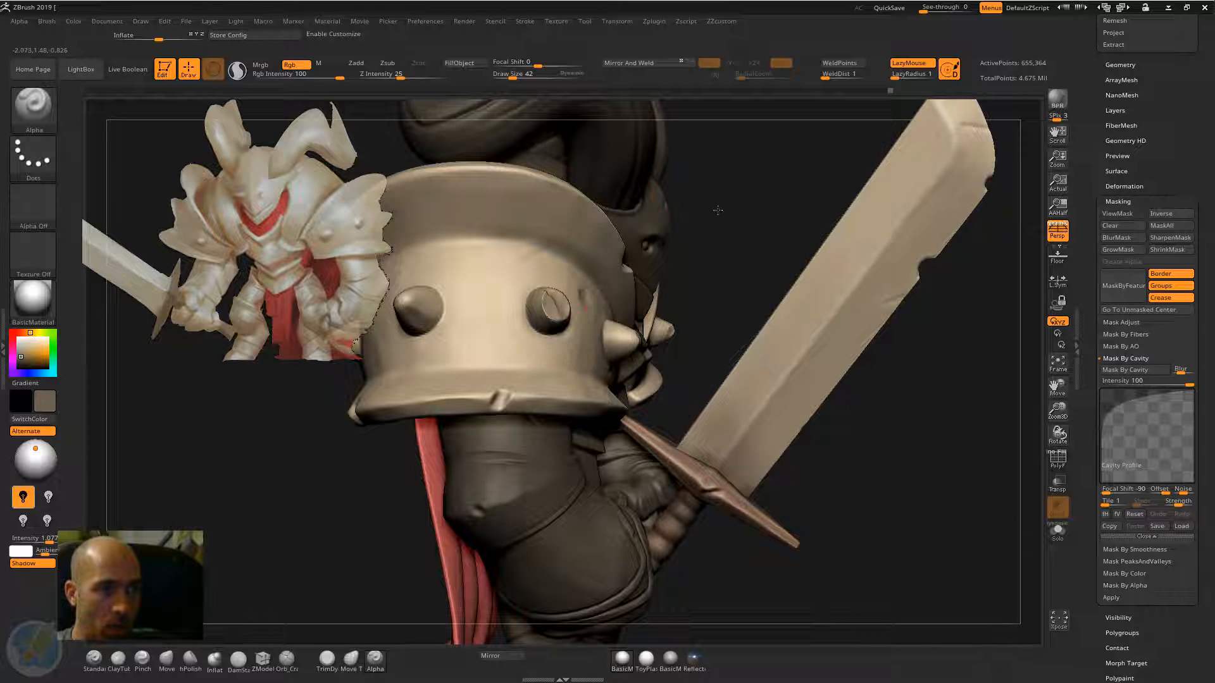
drag(717, 210, 673, 202)
Step: Set the RGB intensity to 58 and continue shading the back and rims of the sword arm's shoulder pad
drag(340, 76, 322, 78)
drag(471, 152, 378, 141)
click(447, 70)
alt+drag(481, 191, 443, 299)
drag(444, 398, 573, 387)
alt+drag(734, 228, 628, 265)
drag(668, 212, 560, 277)
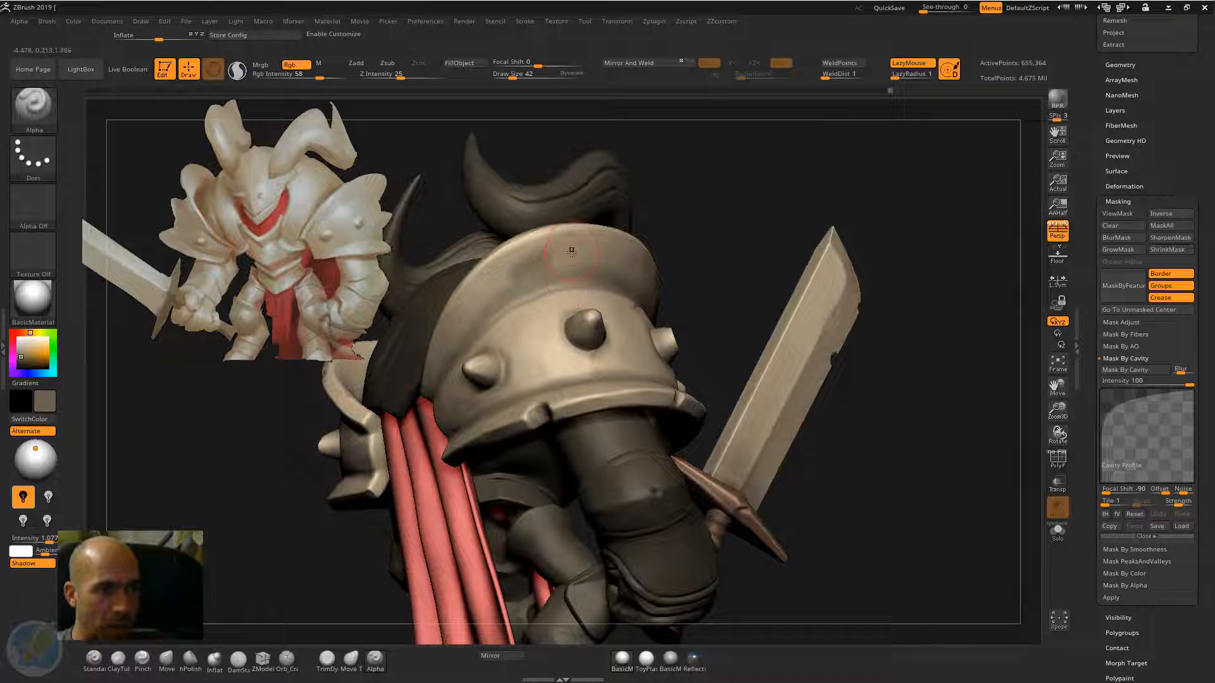
Step: Sample a lighter beige from the sword arm's shoulder pad and soften its shaded recesses with that colour
key(c)
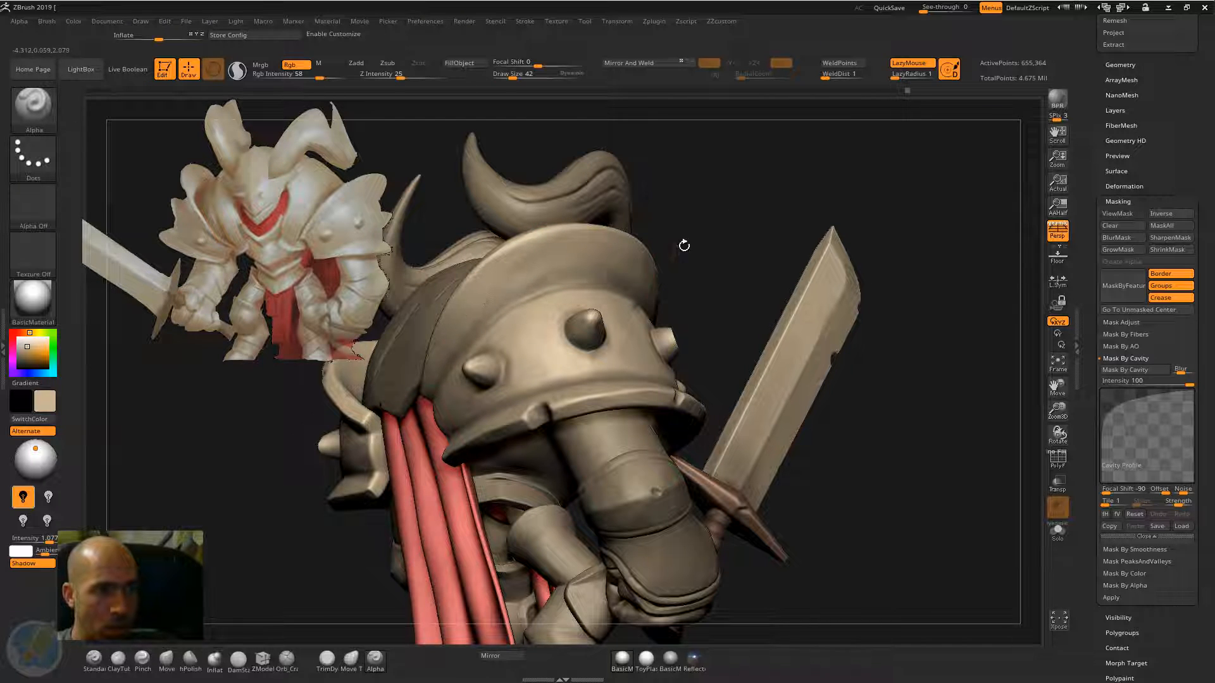
drag(684, 245, 759, 399)
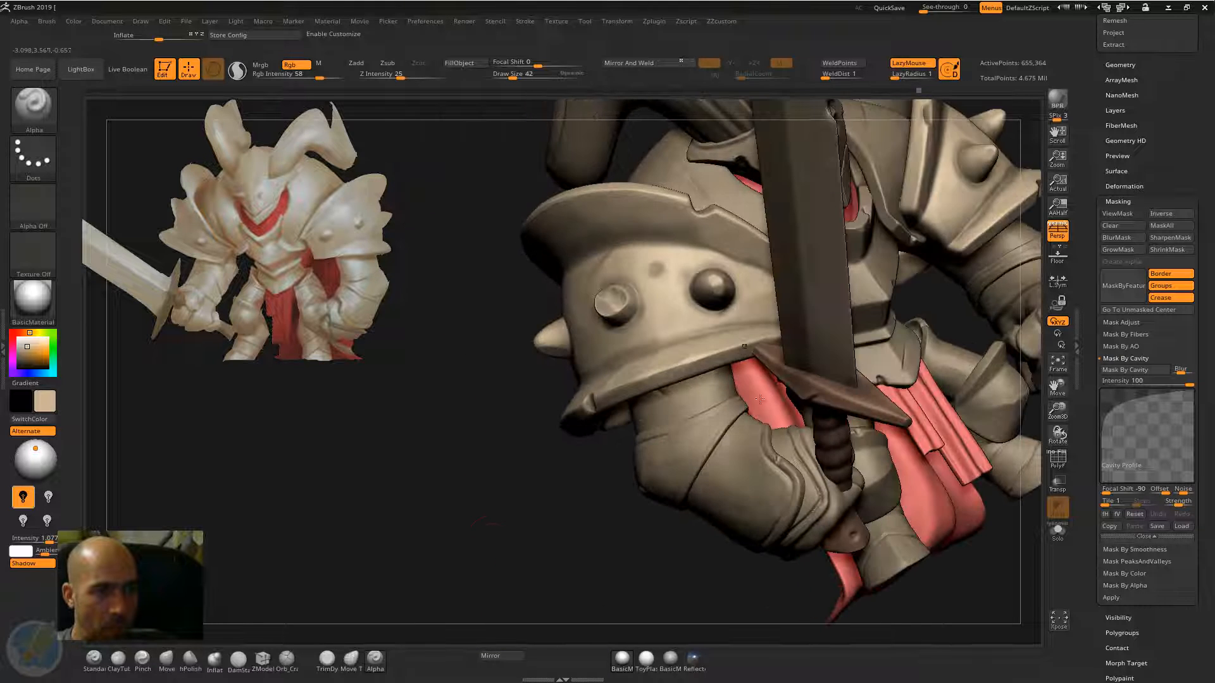
alt+drag(426, 401, 430, 304)
shift+drag(862, 271, 833, 360)
Step: Blend the lighter beige into the shading around the spikes and rims of the empty-handed arm's shoulder pad
drag(911, 252, 629, 274)
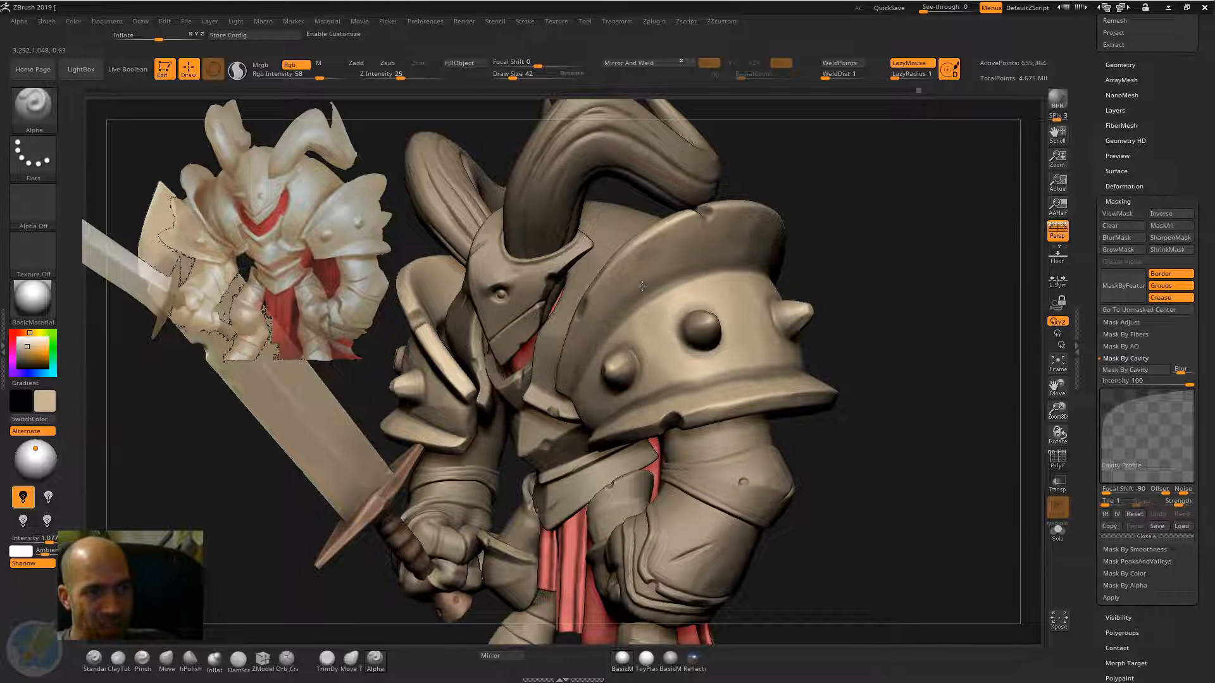
drag(868, 205, 842, 254)
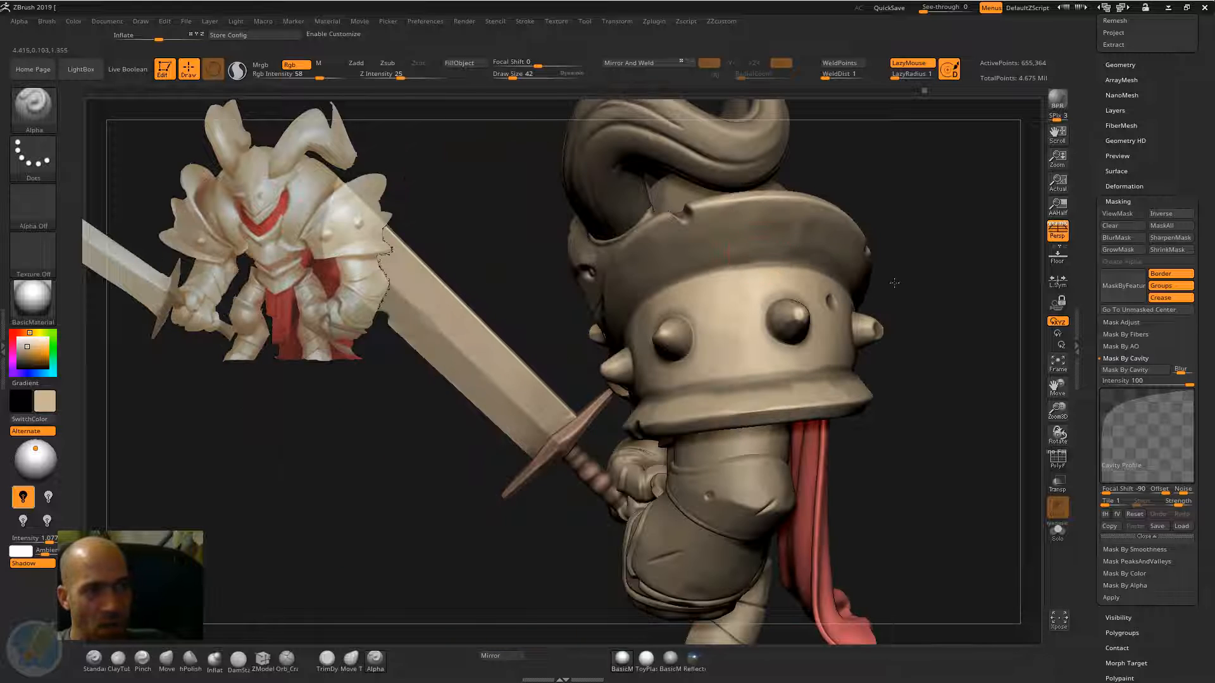
drag(894, 283, 899, 266)
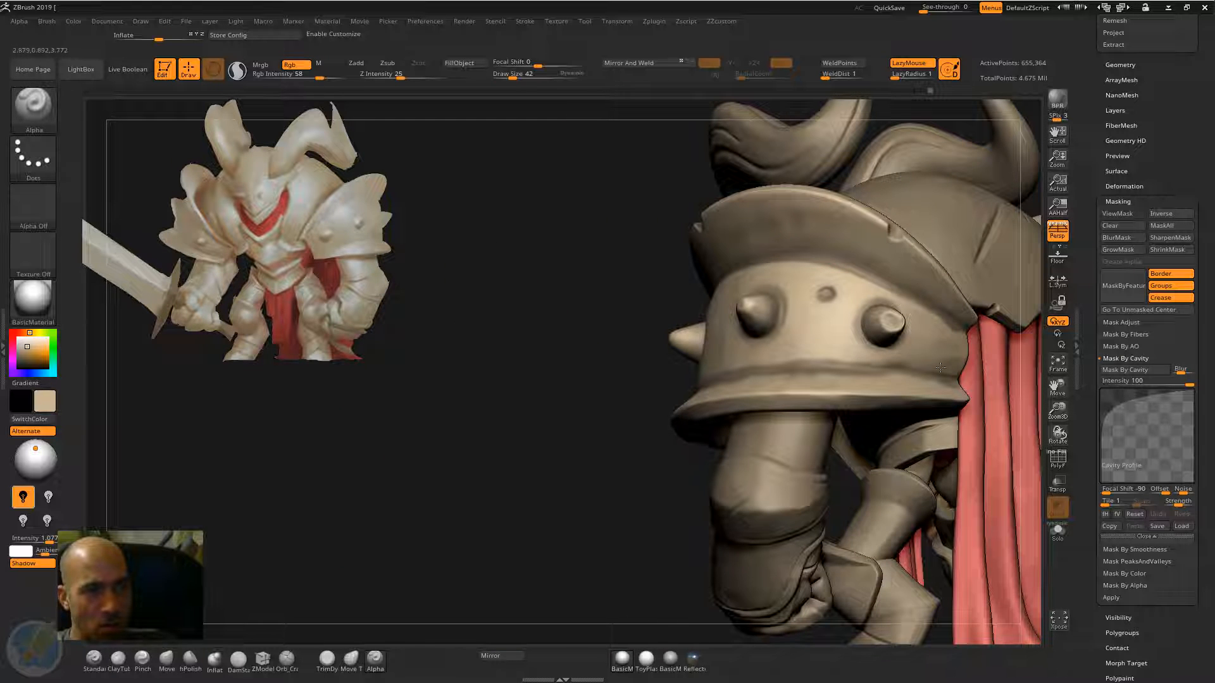
drag(856, 376, 910, 417)
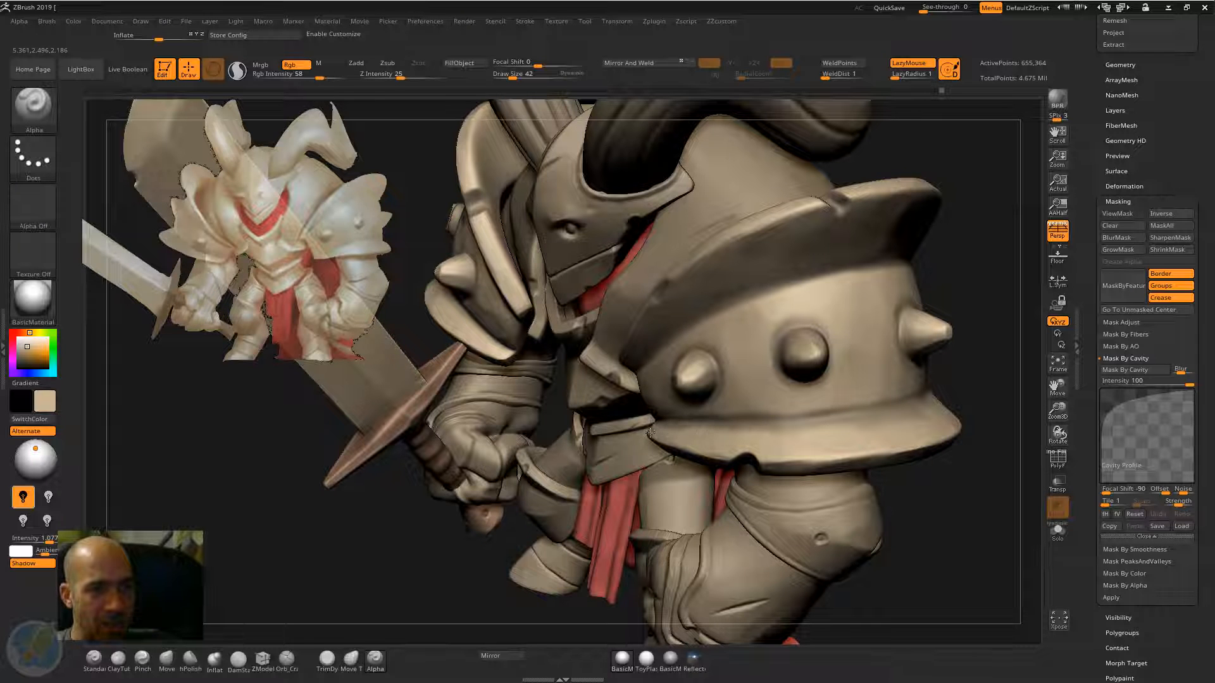
Step: Display the shoulder pads' mask, sample their dark shade and adjust it to a saturated reddish brown
mouse_move(992, 296)
alt+mouse_down()
mouse_move(918, 228)
mouse_move(940, 237)
mouse_move(933, 223)
mouse_move(951, 244)
mouse_move(958, 222)
mouse_move(160, 256)
alt+mouse_up()
key(ctrl+h)
drag(215, 411, 277, 345)
key(c)
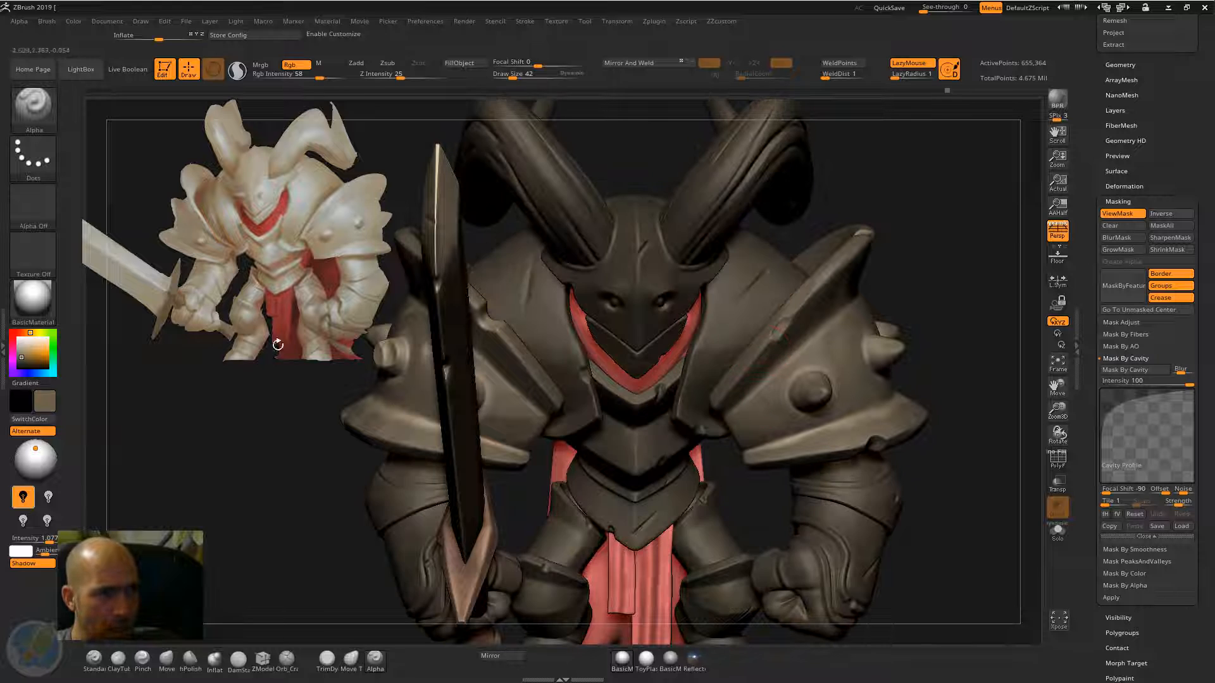
drag(33, 361, 37, 362)
click(38, 361)
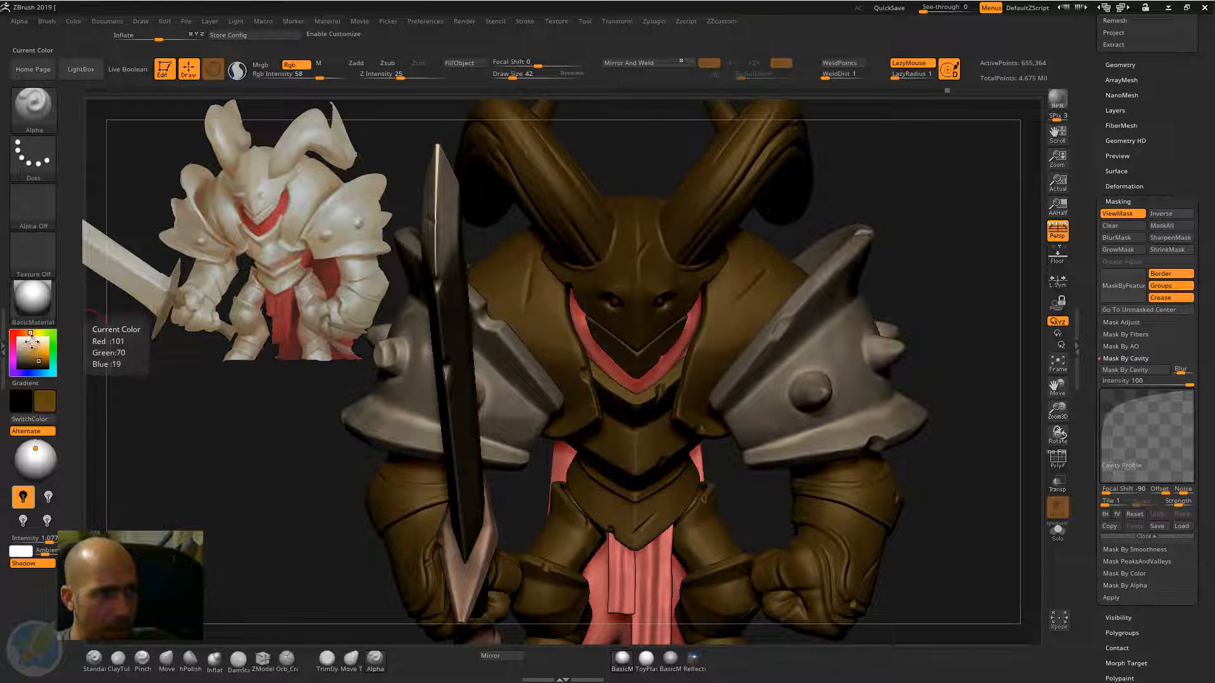
drag(316, 429, 702, 304)
drag(944, 263, 863, 488)
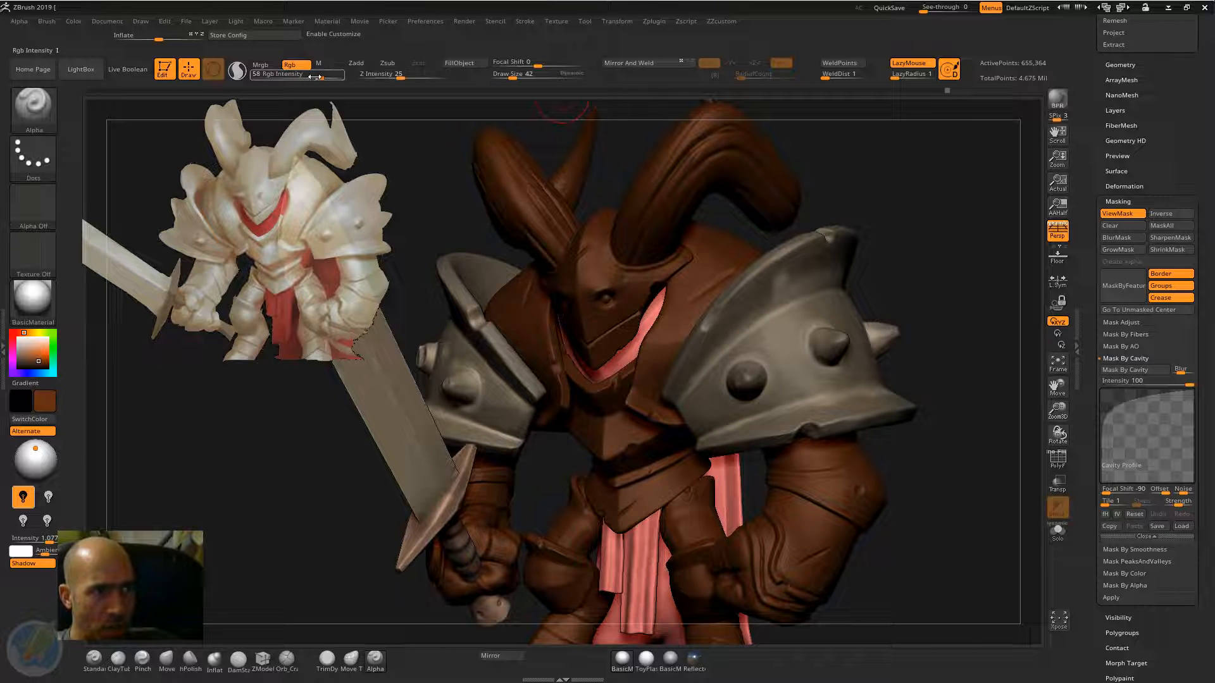
Step: Set the RGB intensity to 13, hide the mask display and fill the shoulder pads' unmasked areas with reddish brown
drag(319, 76, 296, 76)
key(ctrl)
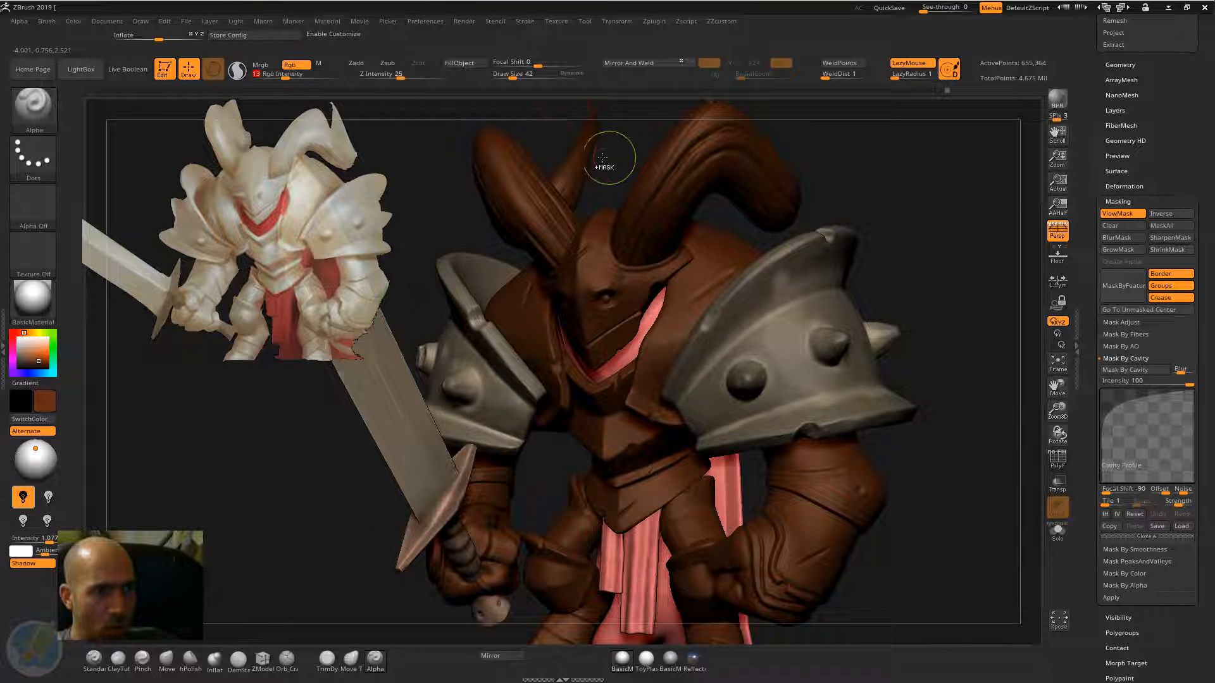
key(ctrl+h)
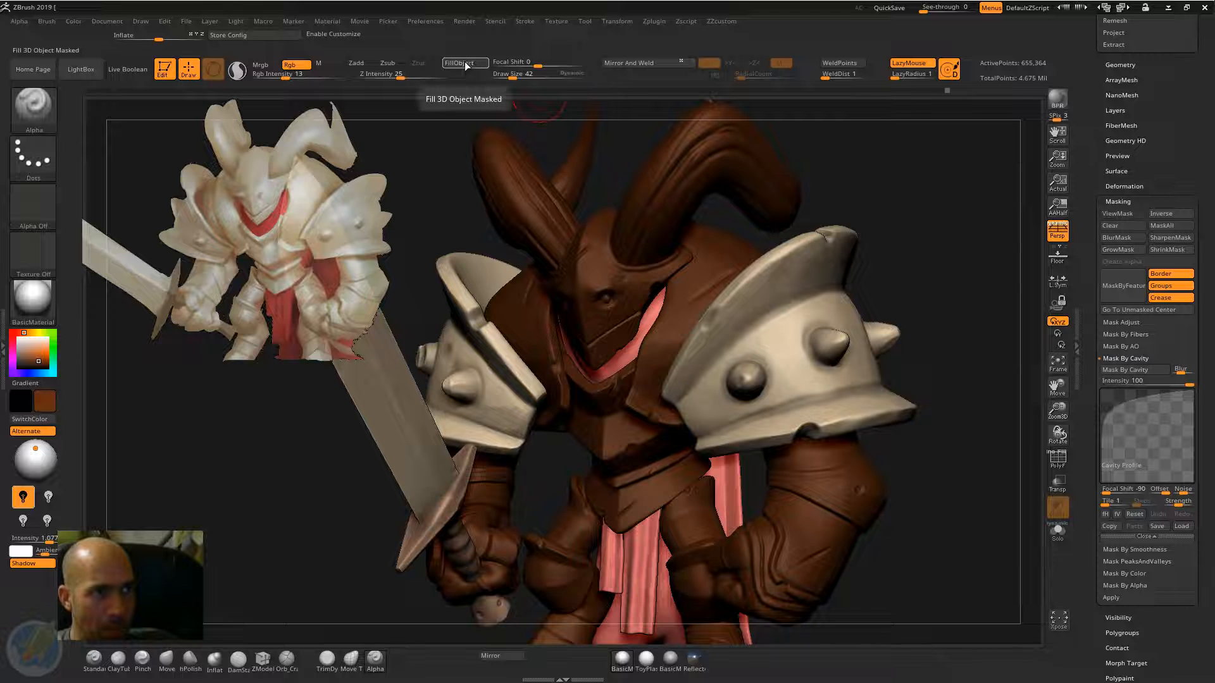
drag(955, 249, 811, 311)
drag(971, 279, 764, 228)
Step: Sample a beige from the empty-handed arm's shoulder pad and lightly blend it over the pad's surface and rims
key(c)
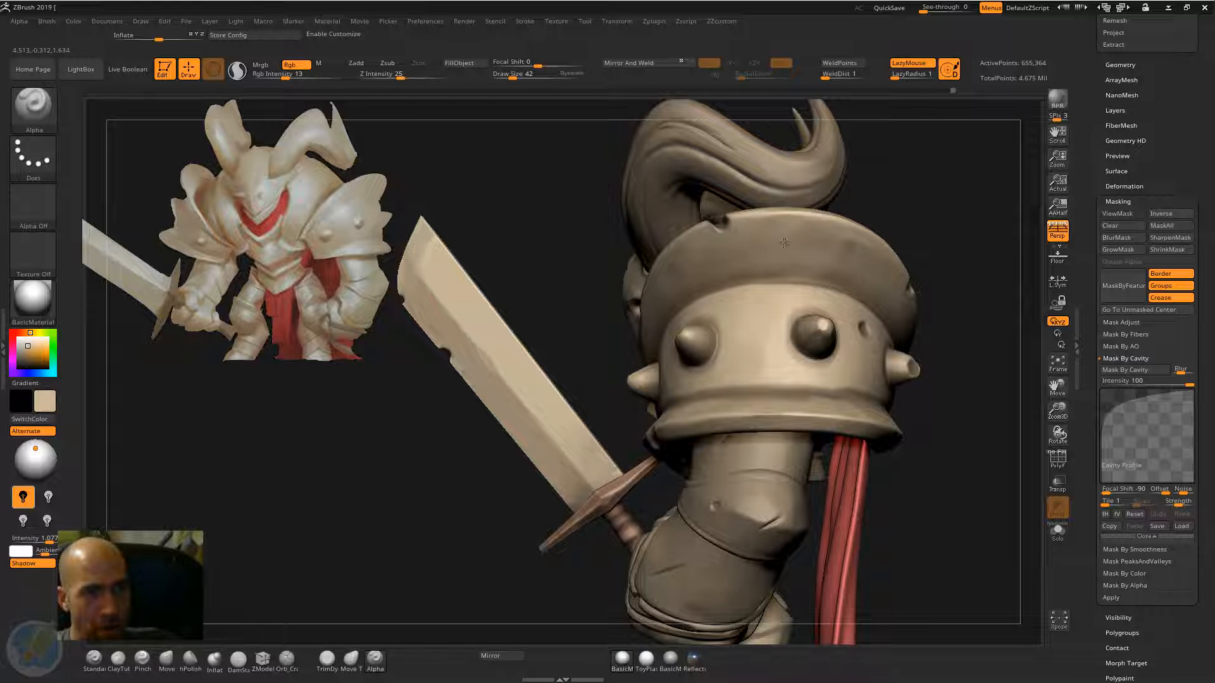
drag(1011, 187, 732, 252)
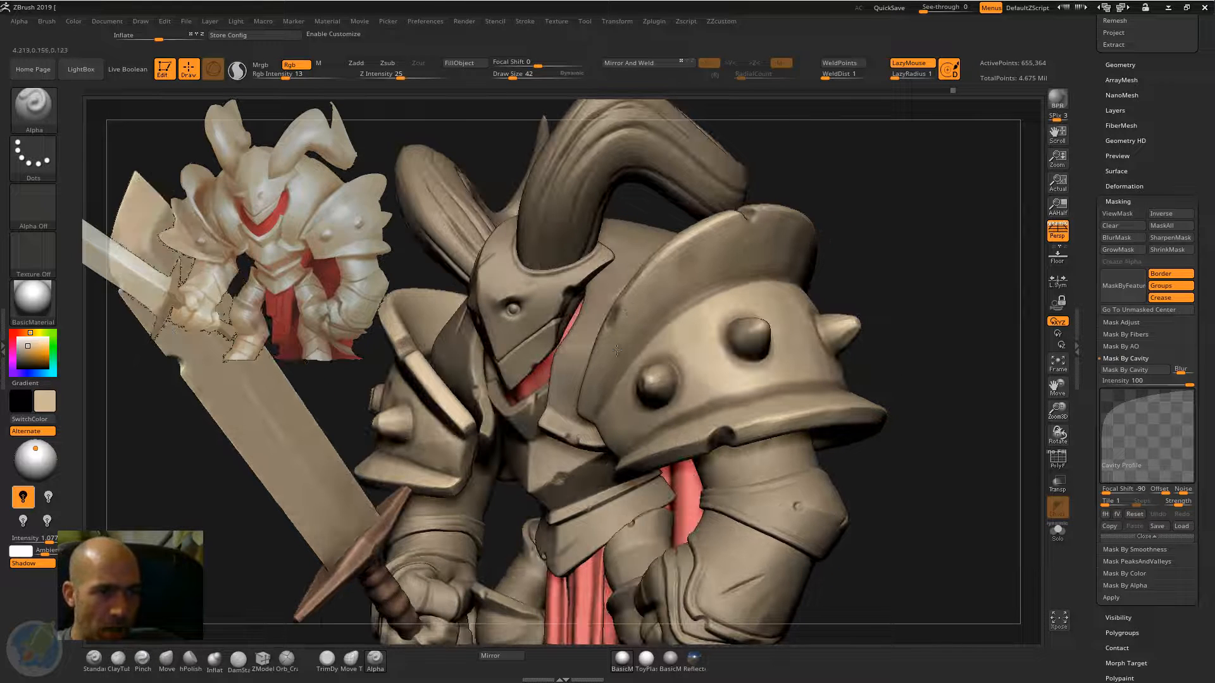
drag(979, 338, 689, 446)
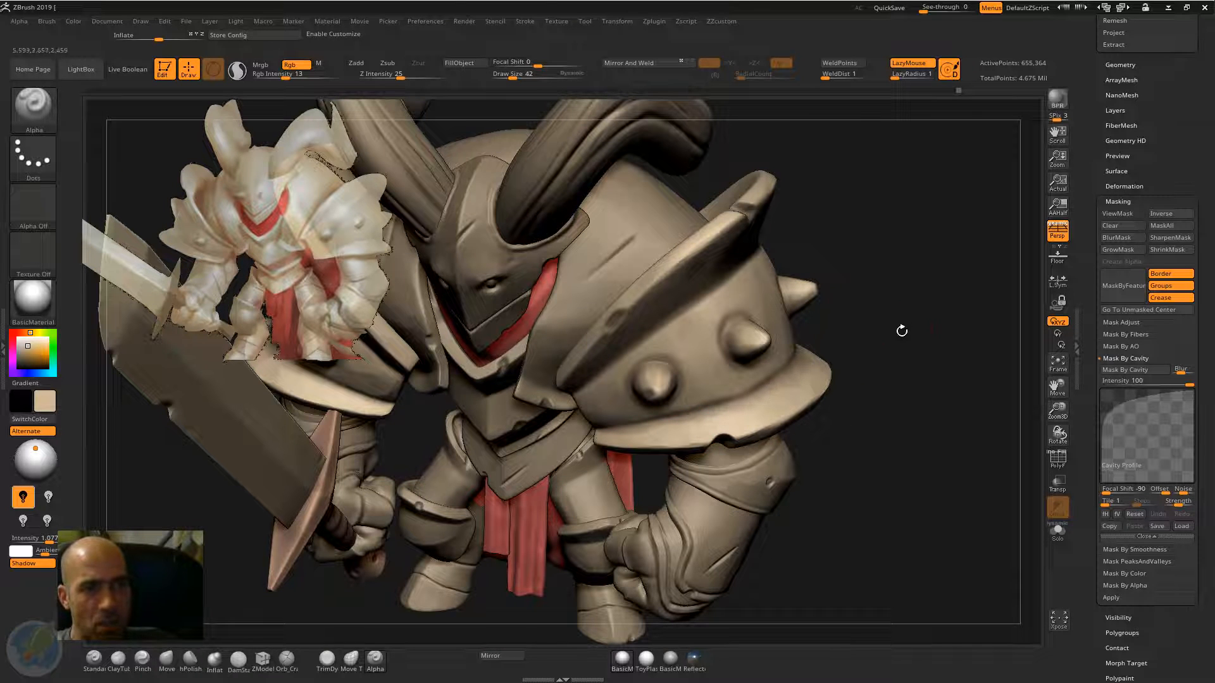
drag(901, 330, 853, 336)
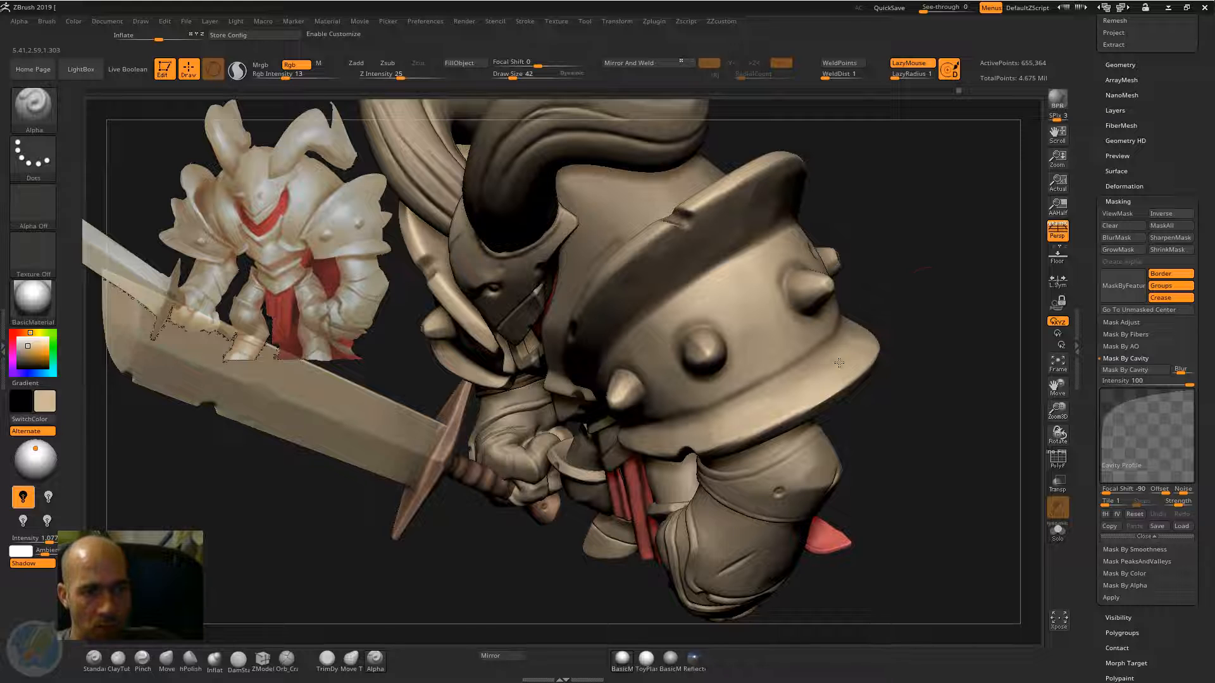
drag(729, 291, 692, 316)
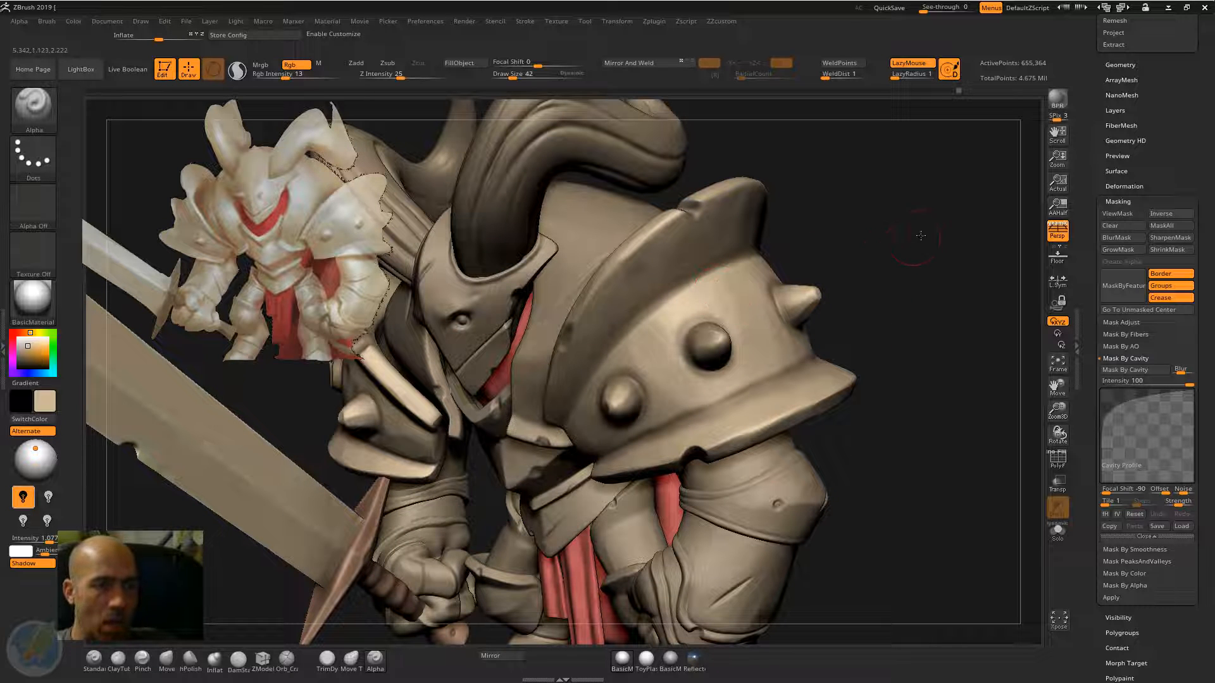
drag(921, 236, 371, 233)
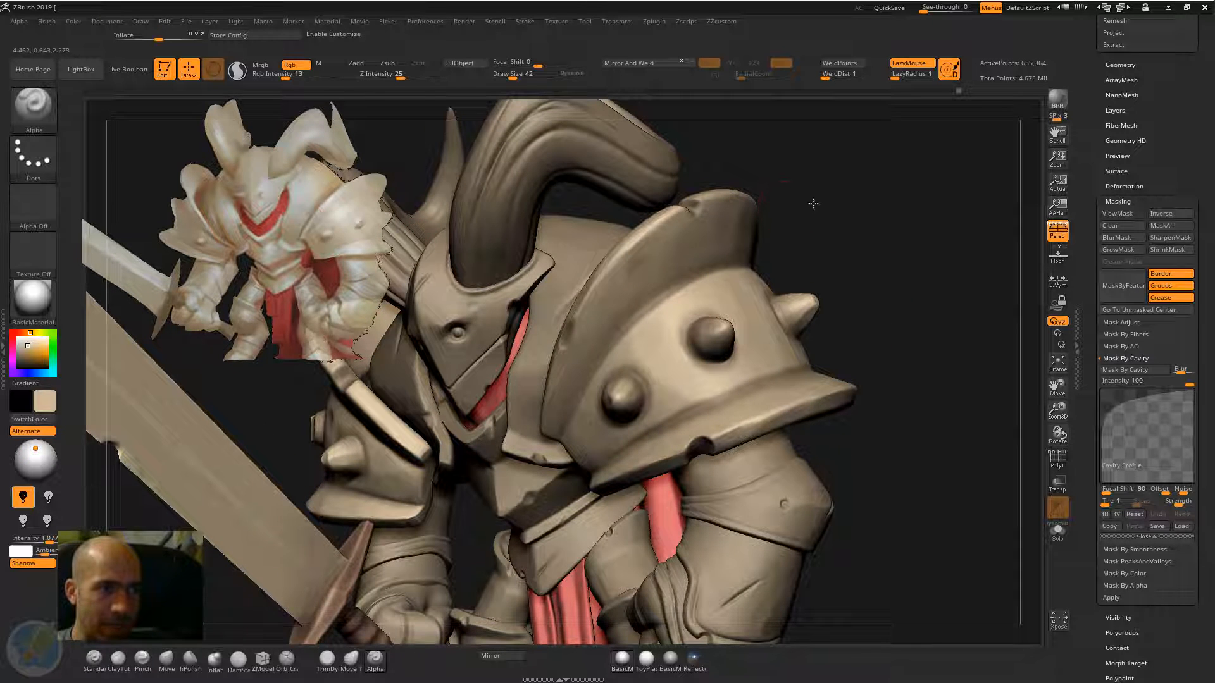
Step: Lightly blend the sampled beige over the sword arm's shoulder pad from its front around to its back
key(f)
drag(786, 198, 713, 339)
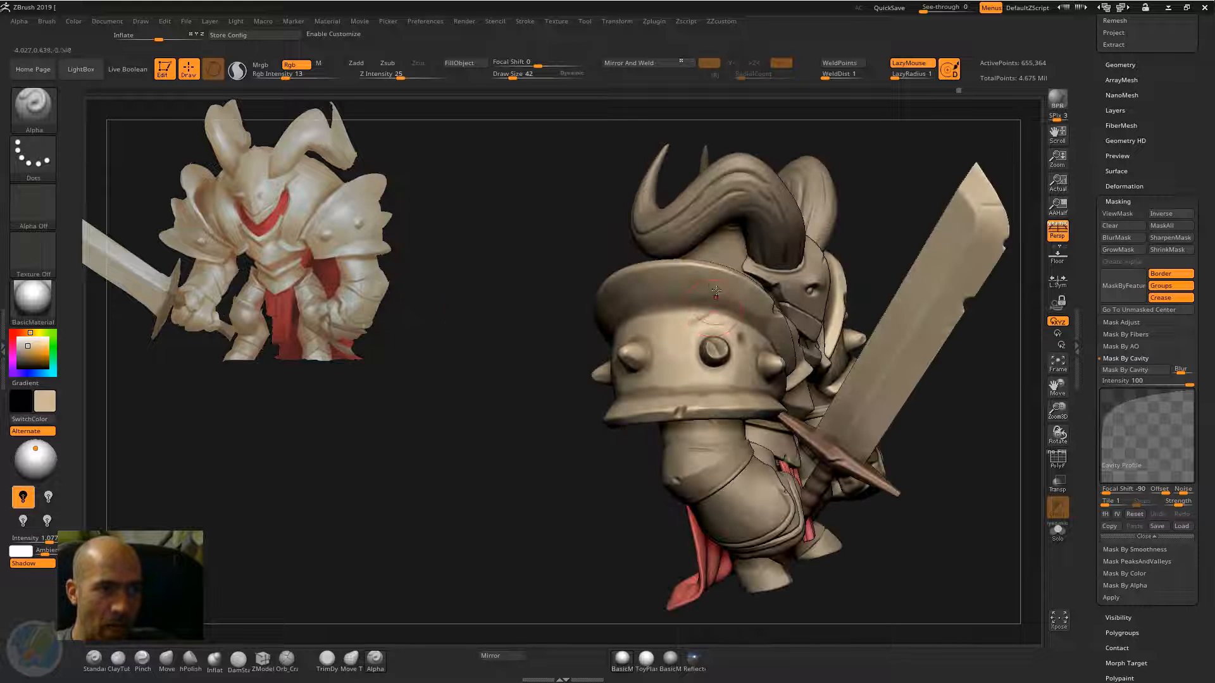
drag(491, 402, 693, 374)
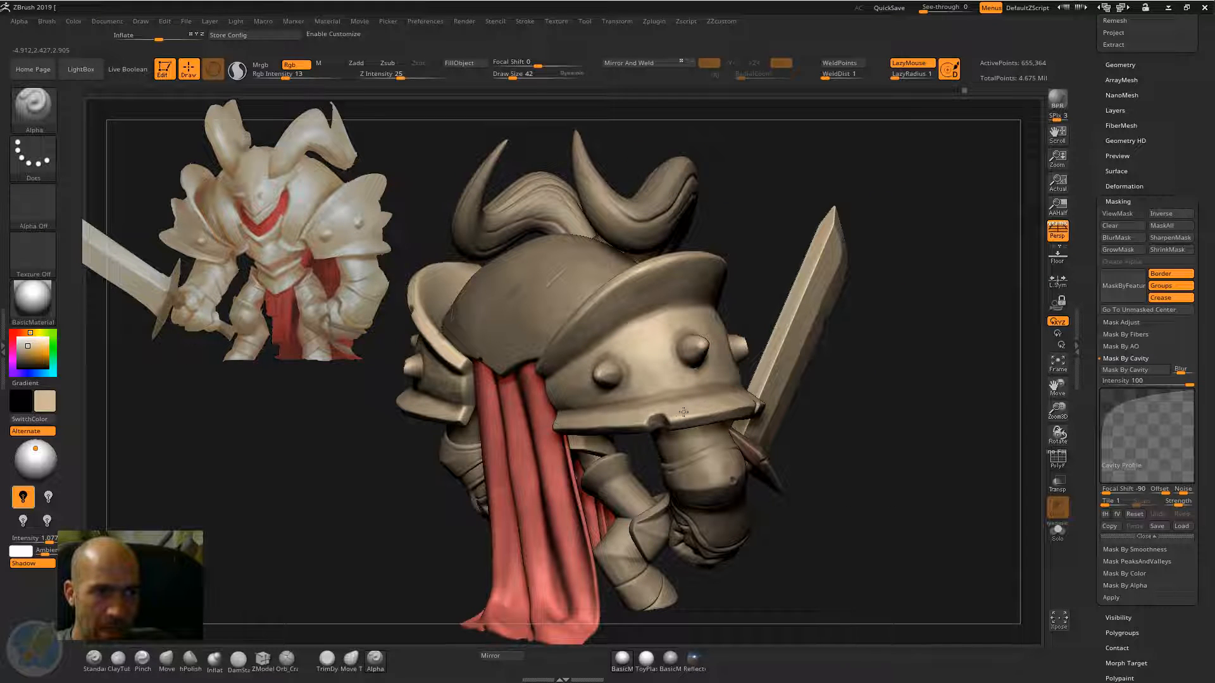
drag(900, 371, 794, 386)
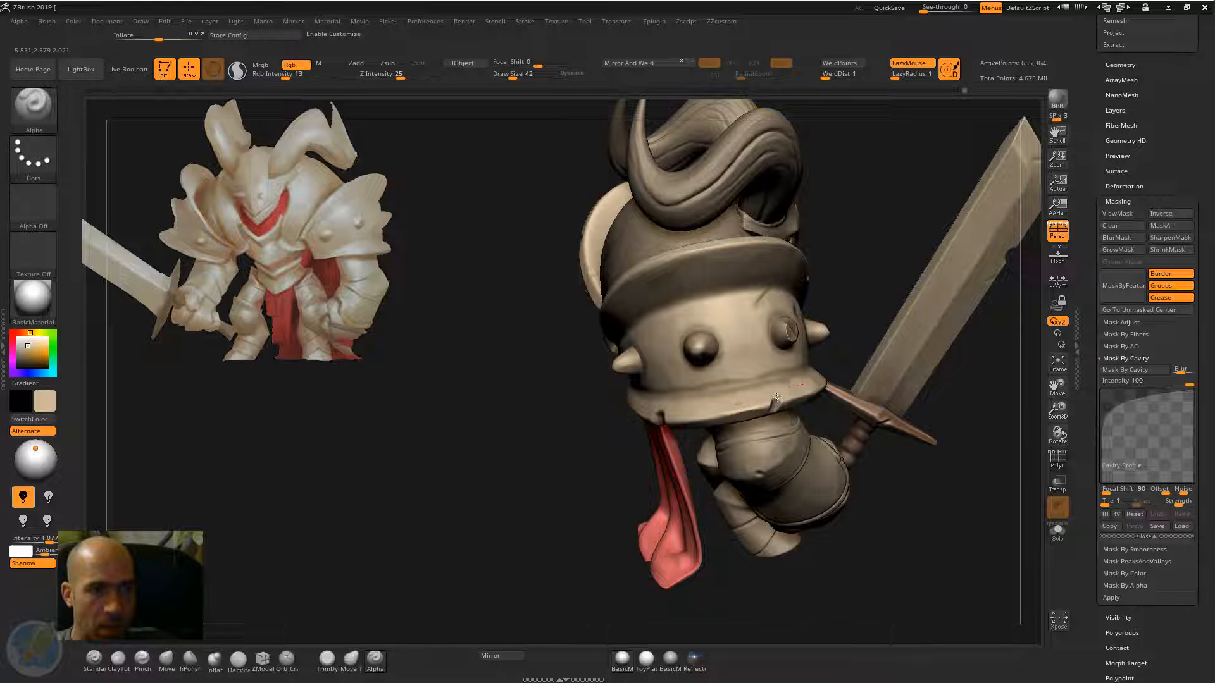
Step: Pull the cavity profile curve down toward its far end, lower the blur and mask the shoulder pads by cavity
alt+drag(857, 239, 856, 312)
drag(871, 272, 988, 265)
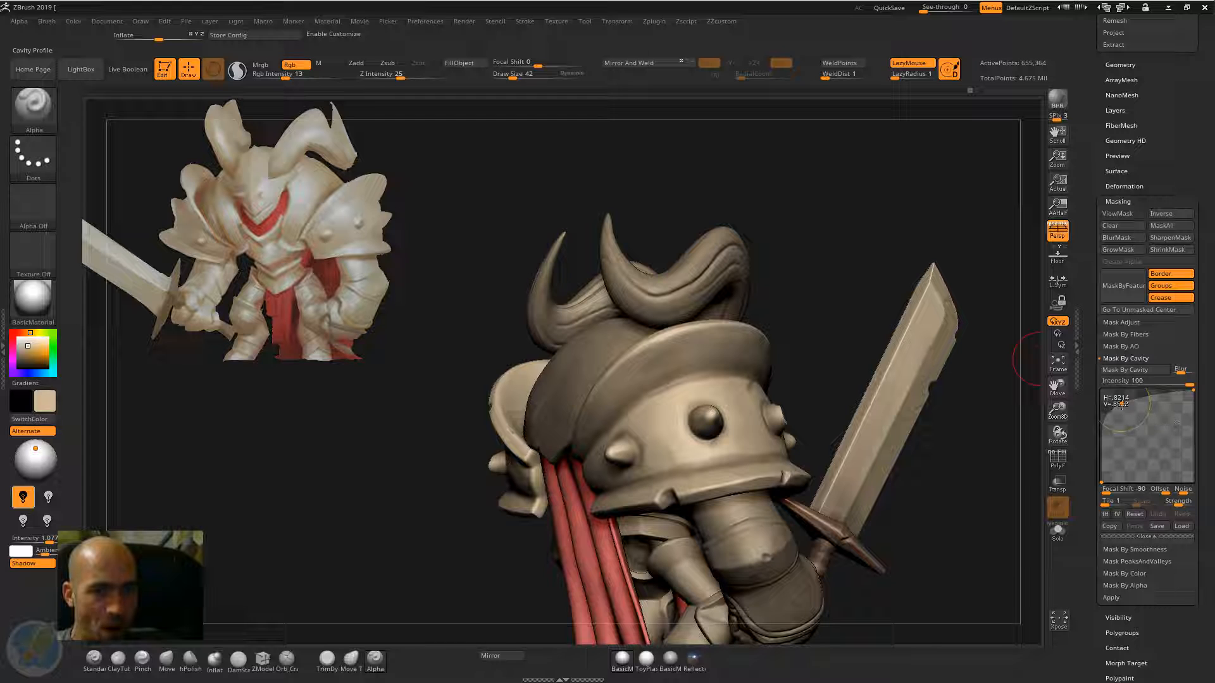
drag(1122, 404, 1185, 468)
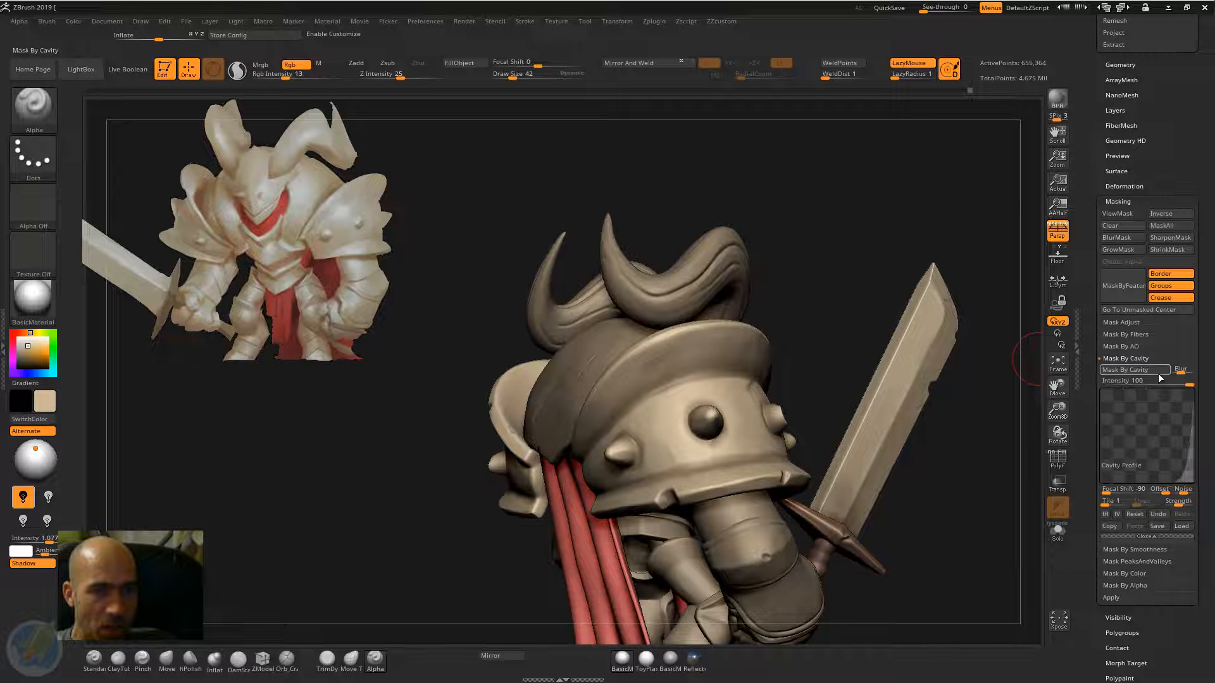
drag(843, 256, 1020, 235)
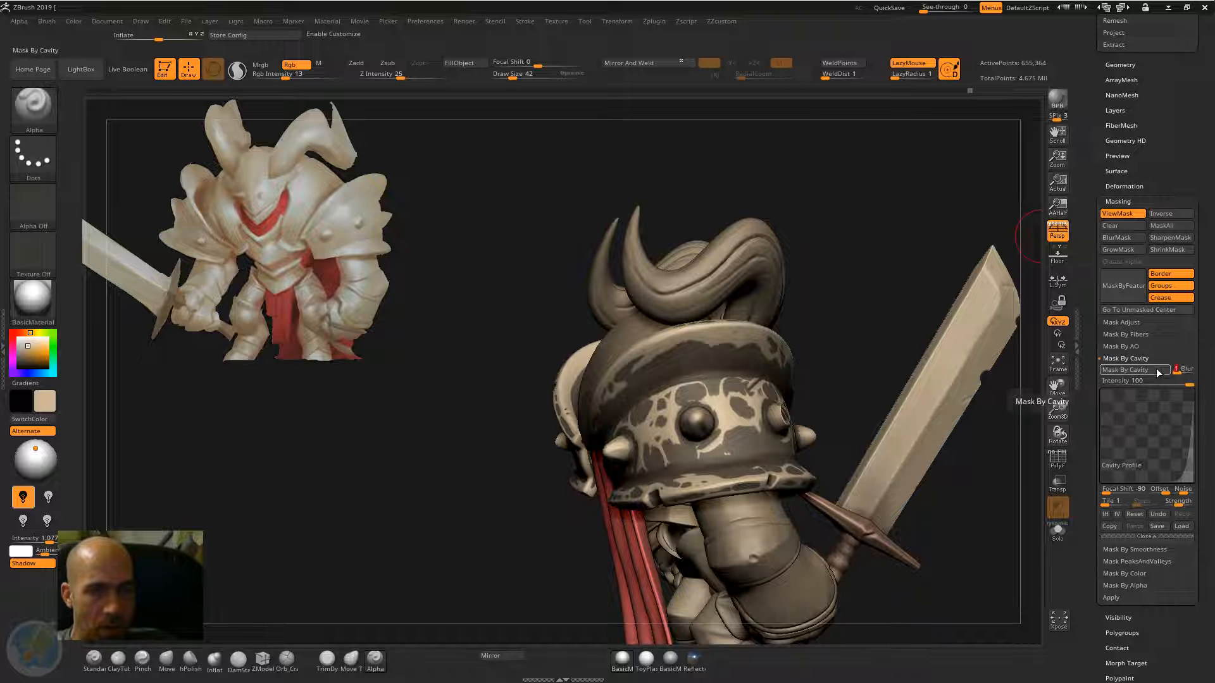
Step: Set the cavity intensity to 67.66819 and reapply the cavity mask so only the pads' edges and scratches stay paintable
drag(1181, 381, 1178, 383)
drag(907, 275, 841, 282)
drag(1179, 381, 1187, 382)
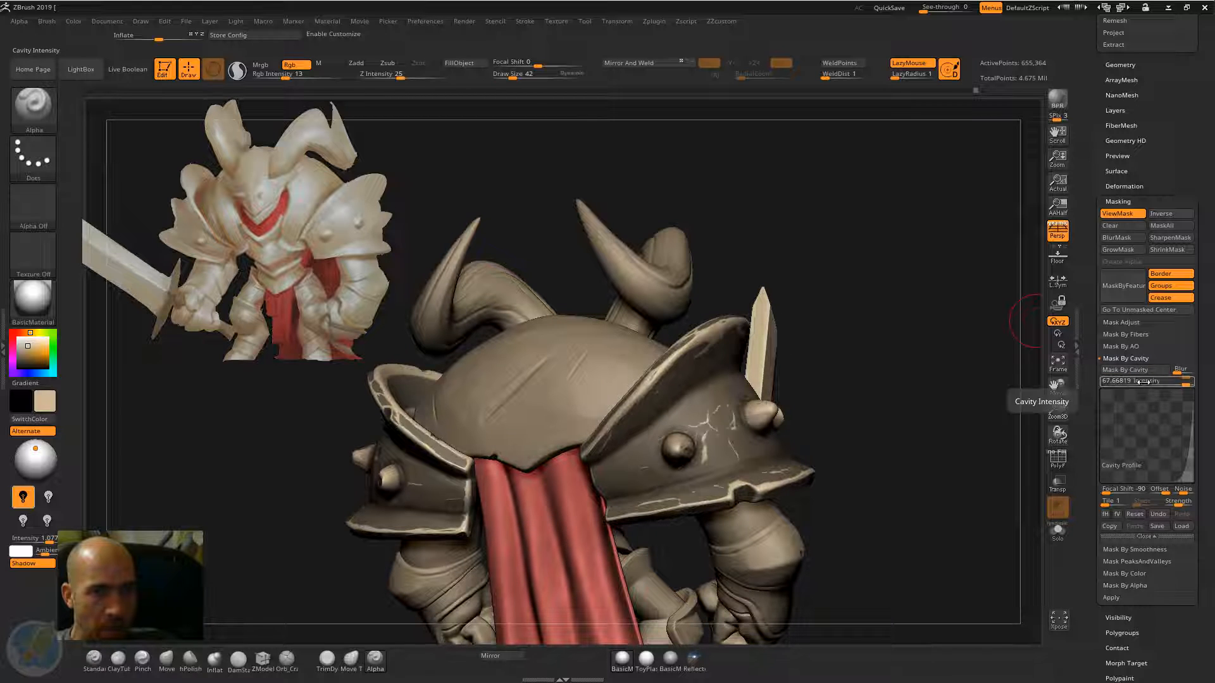
drag(920, 391, 1011, 238)
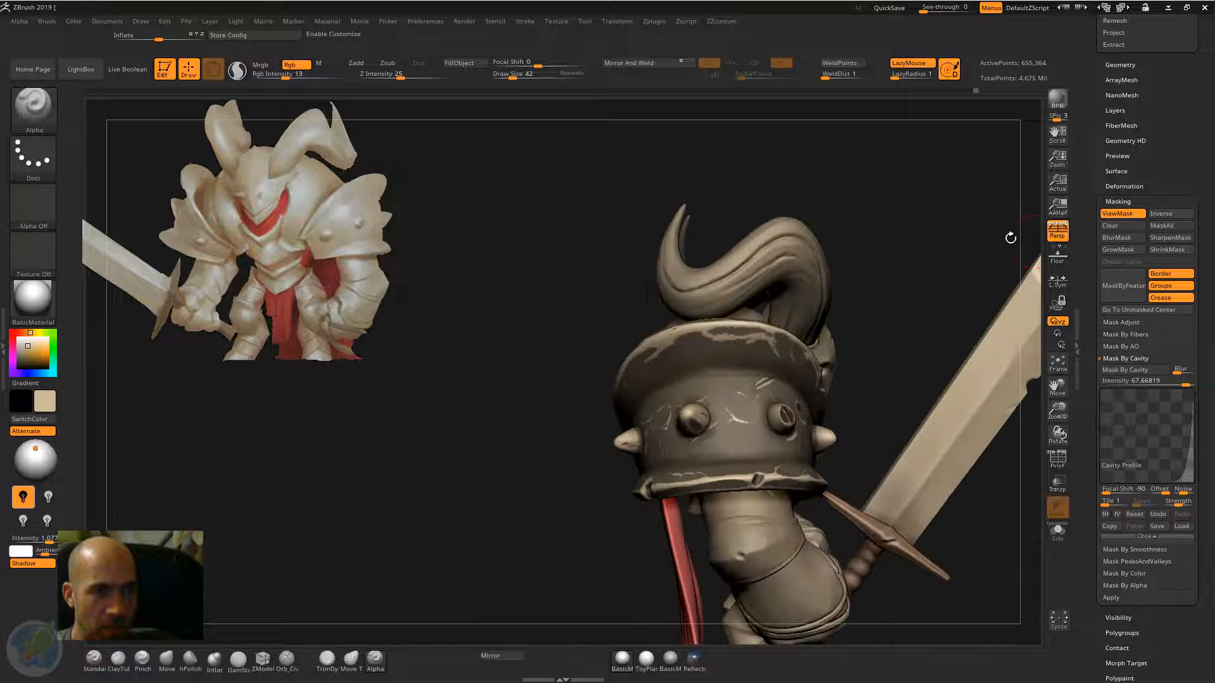
drag(922, 331, 521, 401)
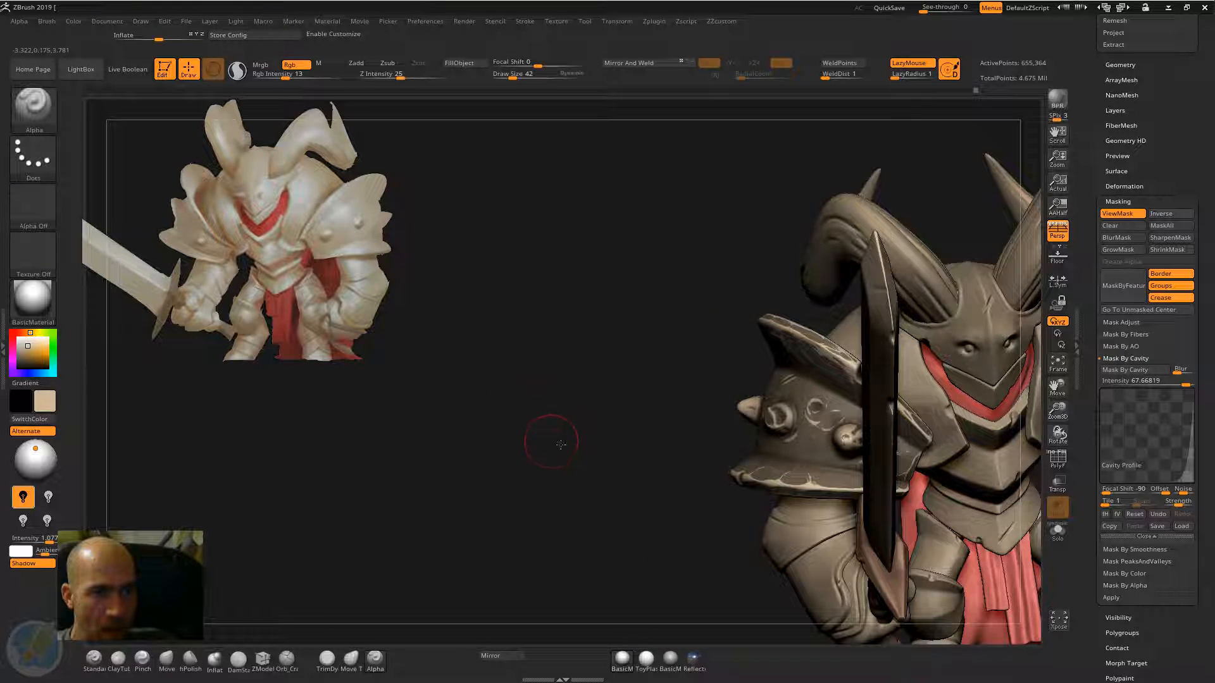
drag(560, 444, 1013, 437)
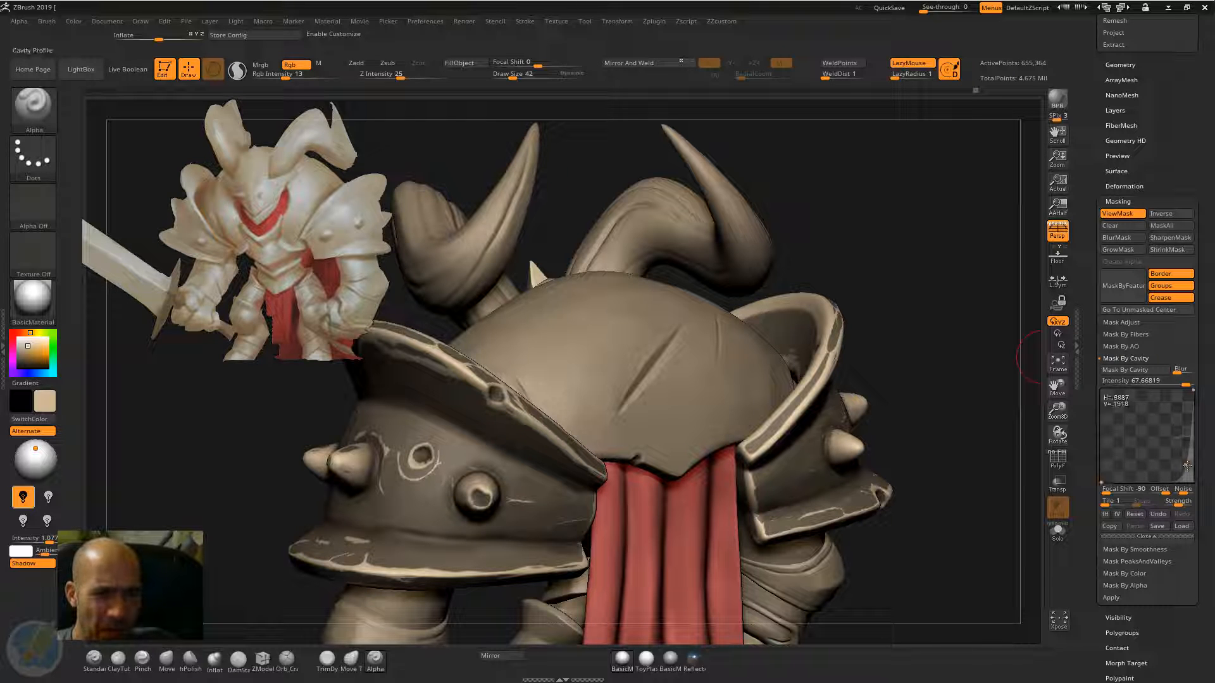
click(1153, 373)
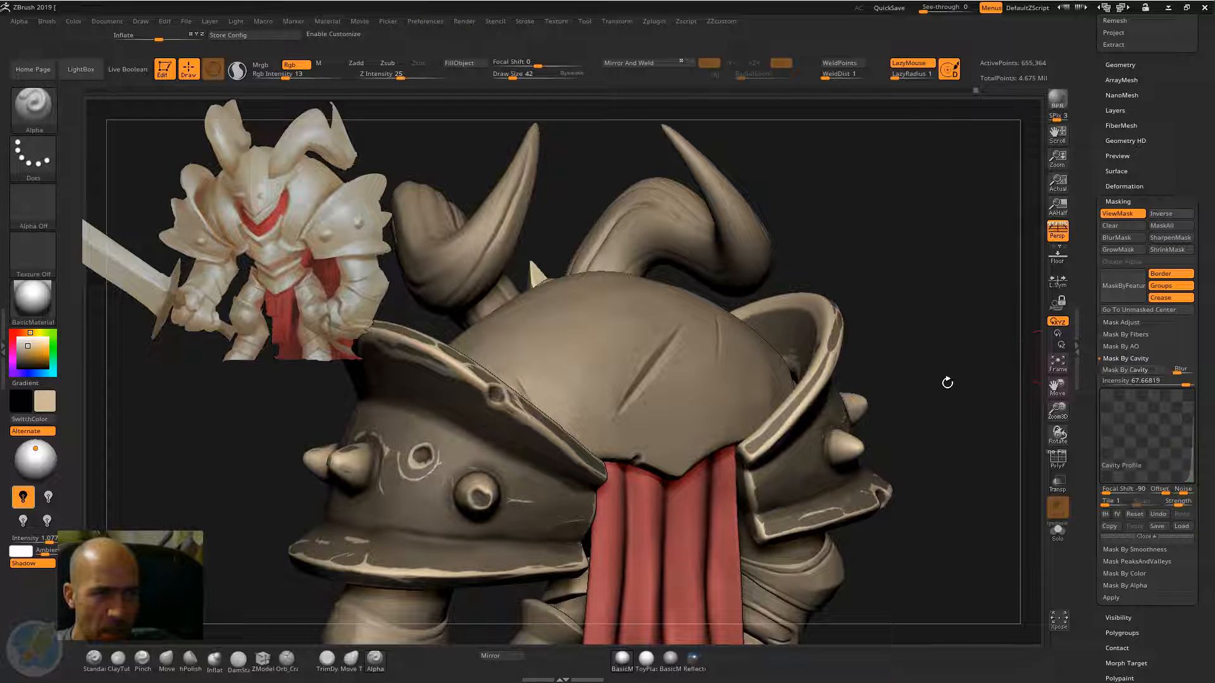
Step: Choose a lighter cream colour, hide the mask display and fill the shoulder pads' unmasked edges with it
drag(883, 369, 807, 190)
drag(865, 228, 762, 358)
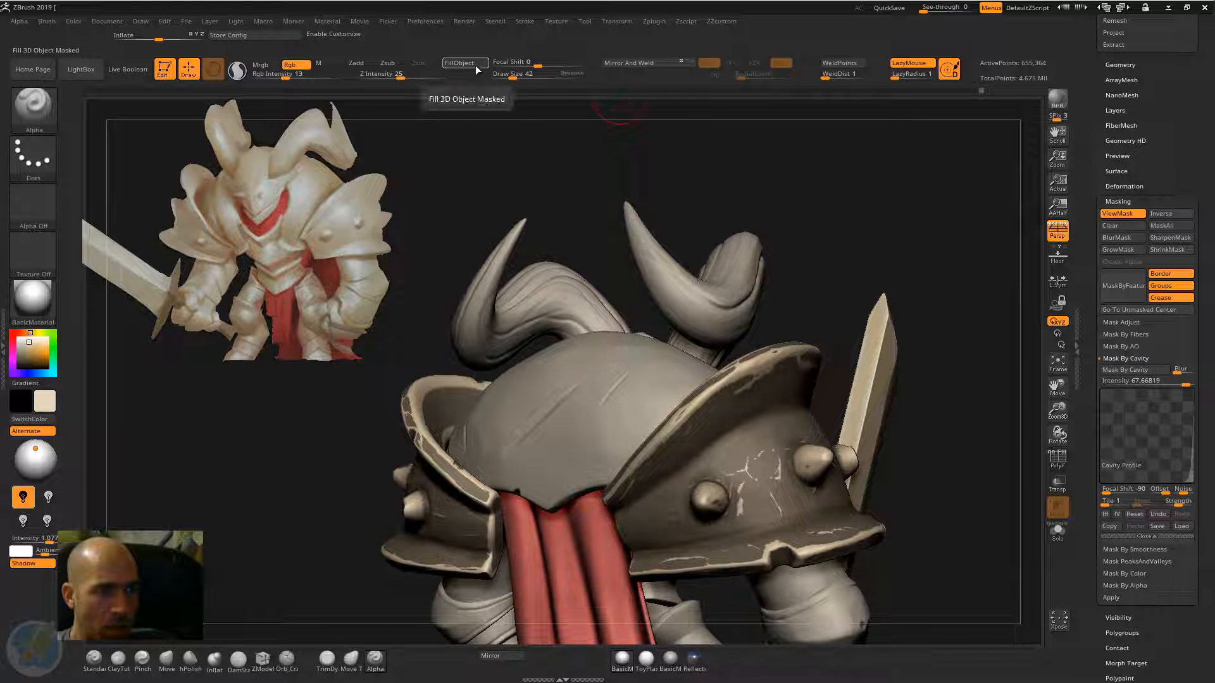
key(ctrl)
key(ctrl+h)
drag(857, 149, 590, 117)
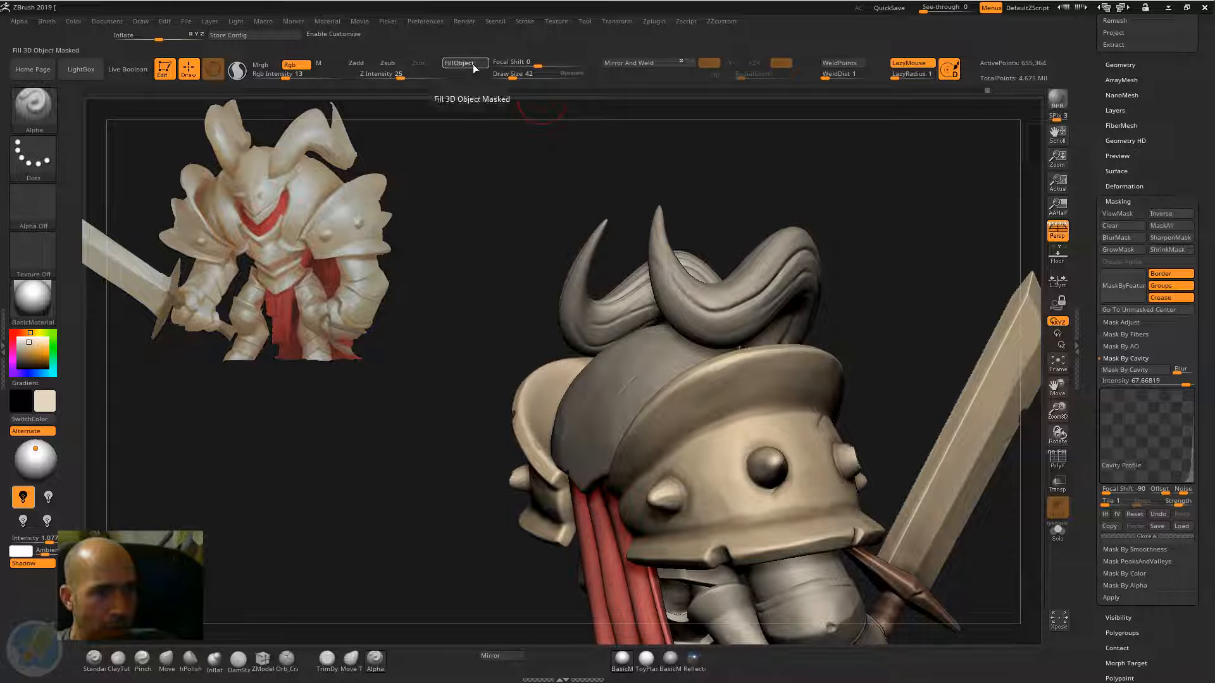
drag(886, 204, 745, 375)
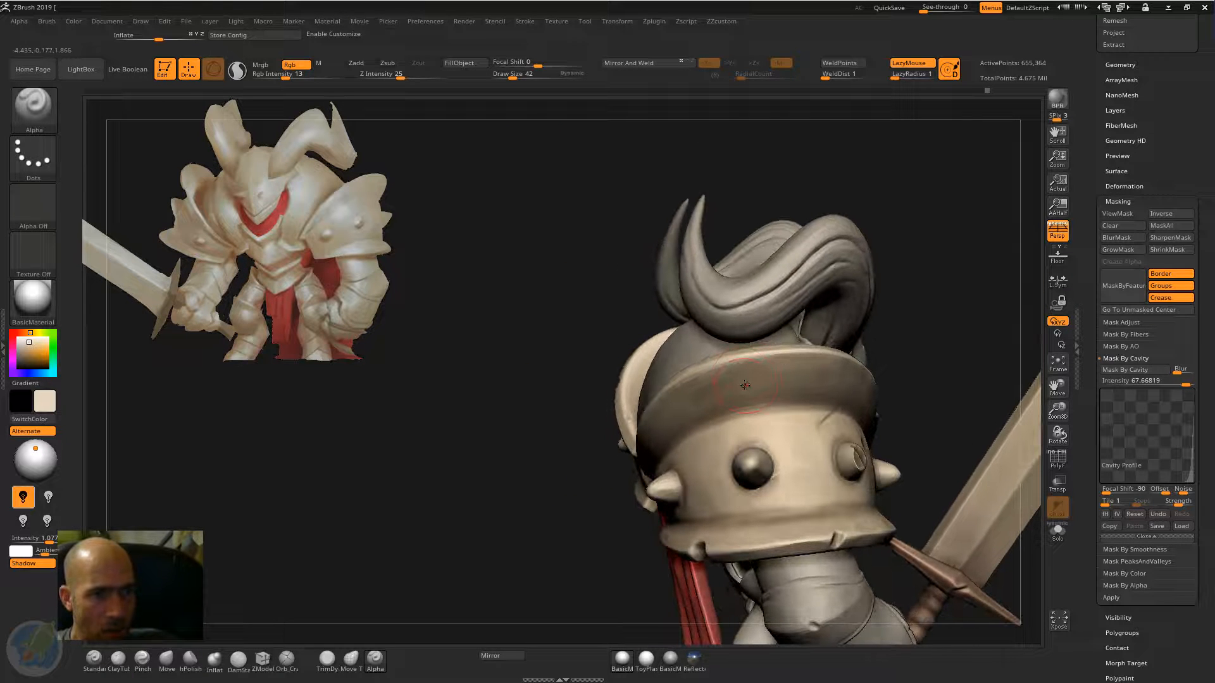
Step: Sample a beige, set the RGB intensity to 44 and paint the rims and surface of the sword arm's shoulder pad
key(c)
drag(928, 298, 898, 354)
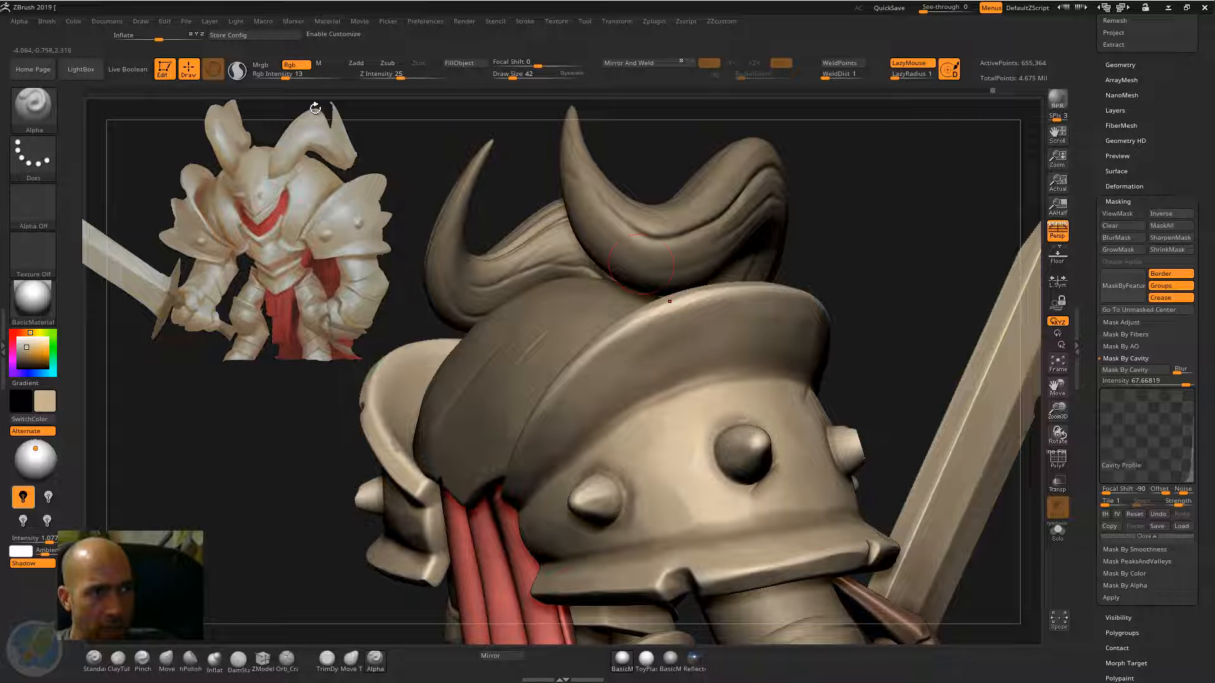
drag(288, 76, 310, 76)
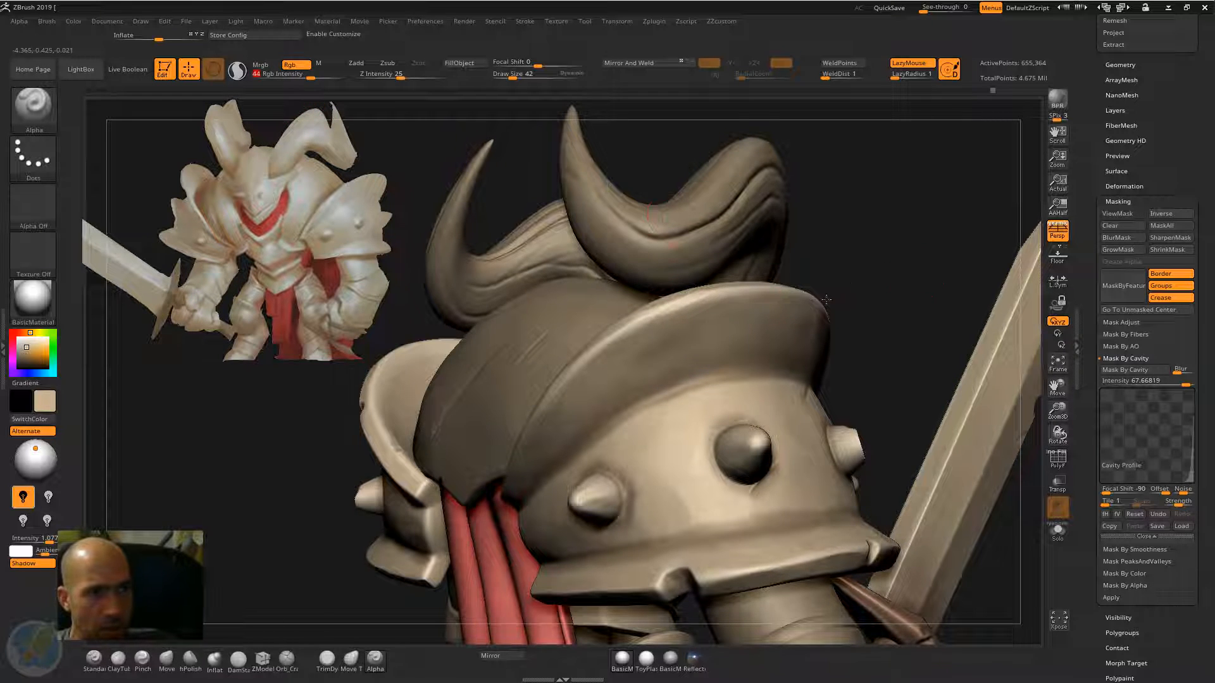
drag(826, 299, 769, 317)
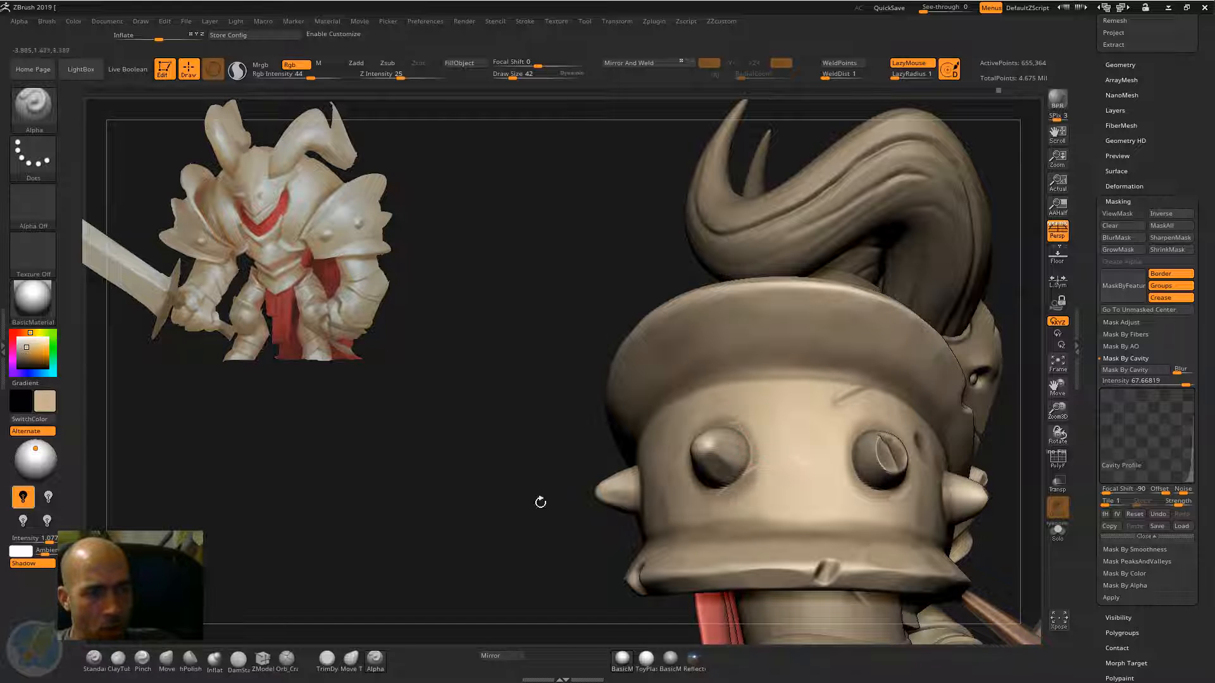
drag(540, 502, 683, 501)
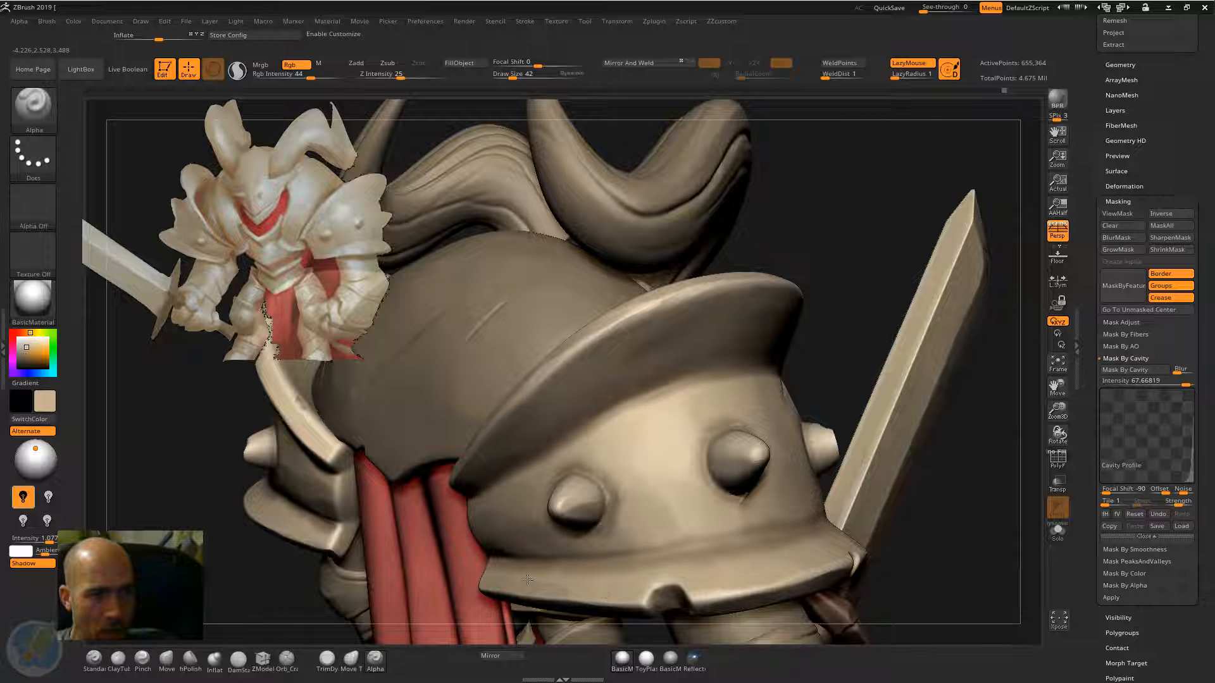
drag(793, 341, 773, 405)
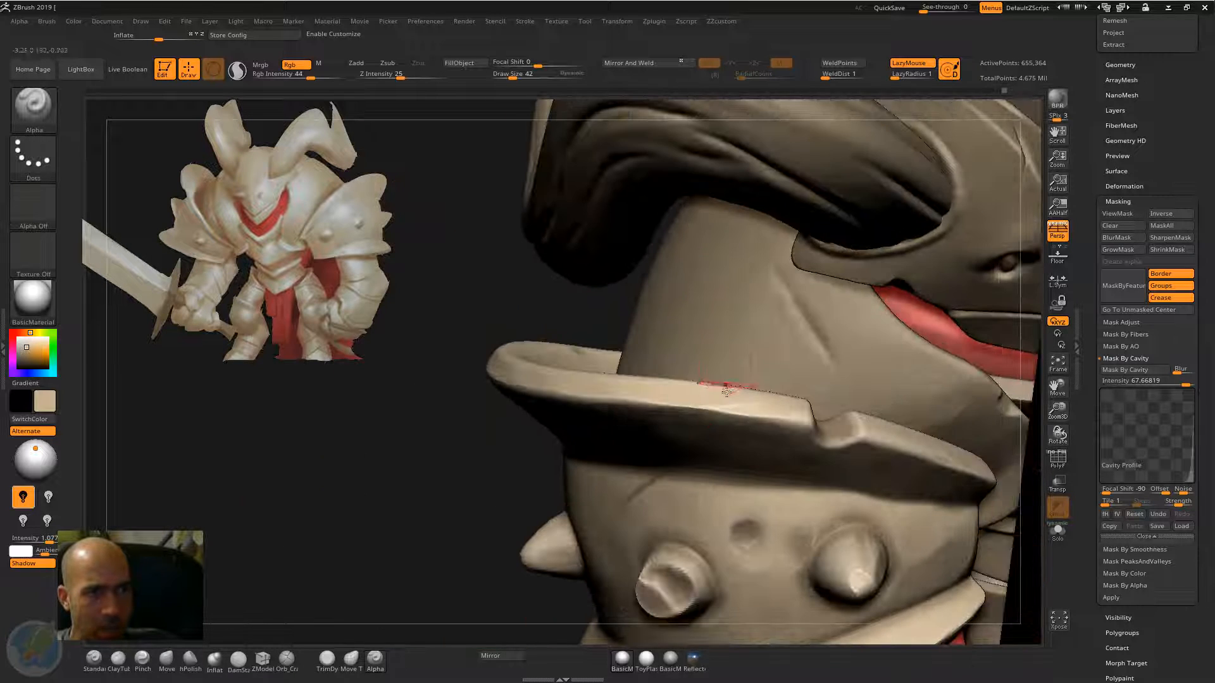
drag(456, 529, 426, 522)
drag(368, 454, 631, 474)
Step: Blend the beige over the empty-handed arm's shoulder pad, isolating the pads to reach covered areas before showing the whole knight again
key(f)
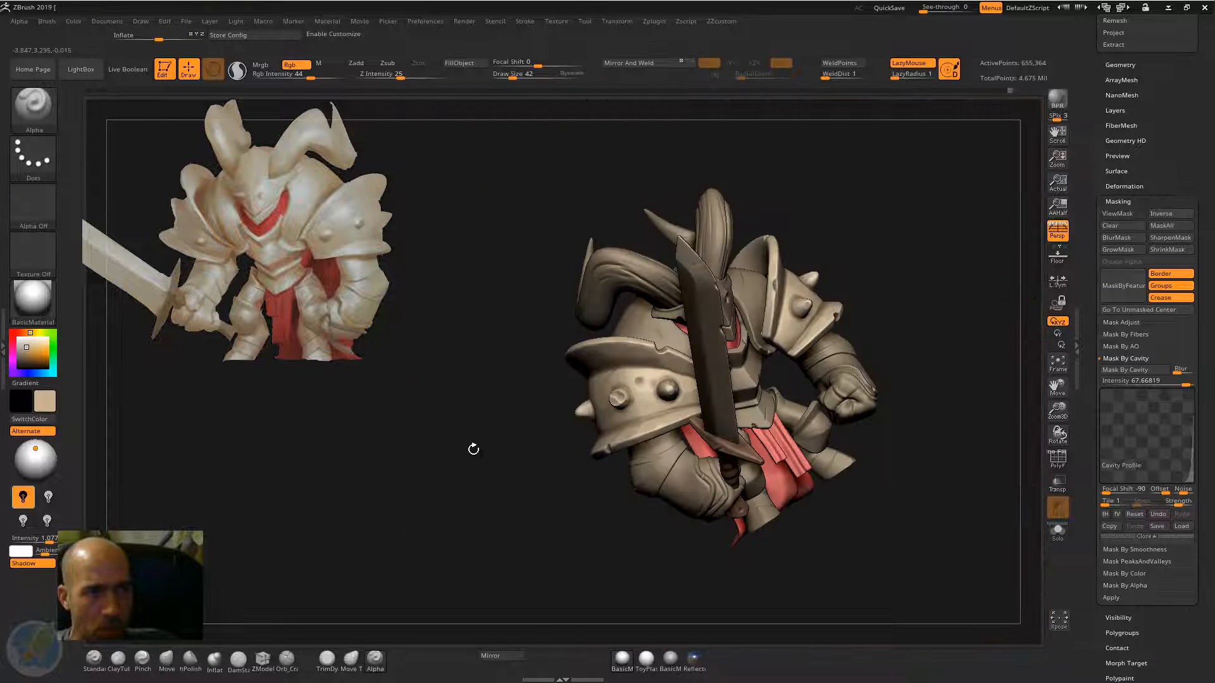
drag(472, 447, 823, 220)
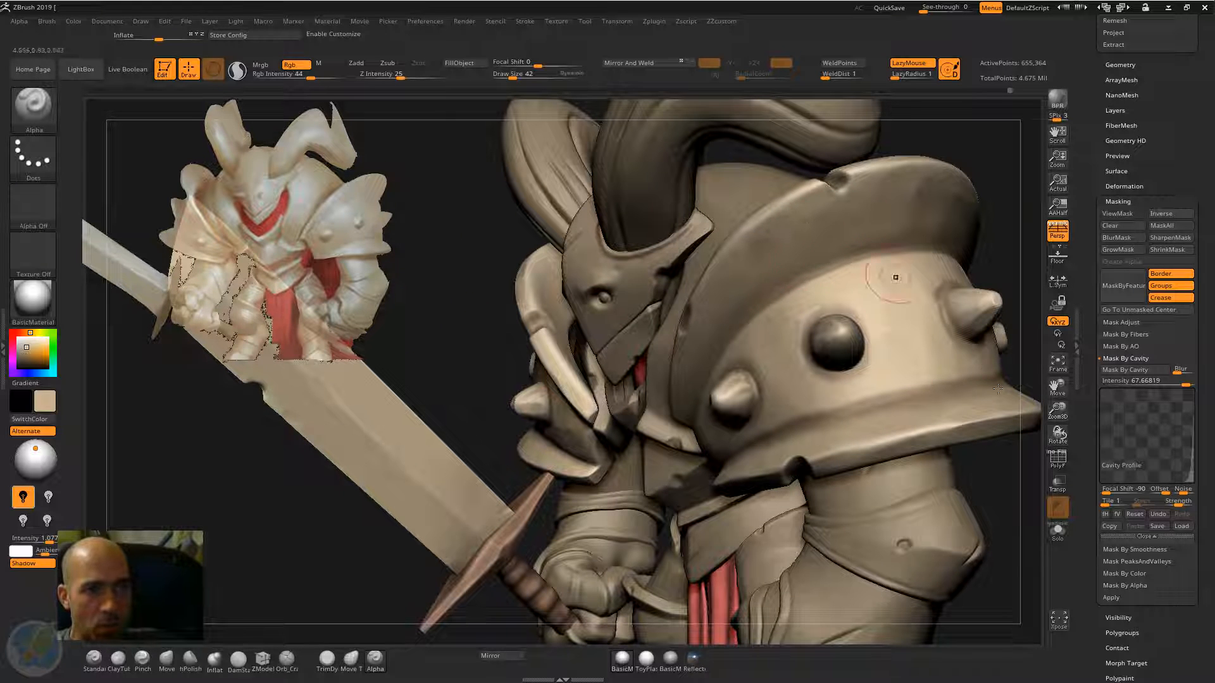
click(1056, 533)
alt+drag(905, 544, 680, 621)
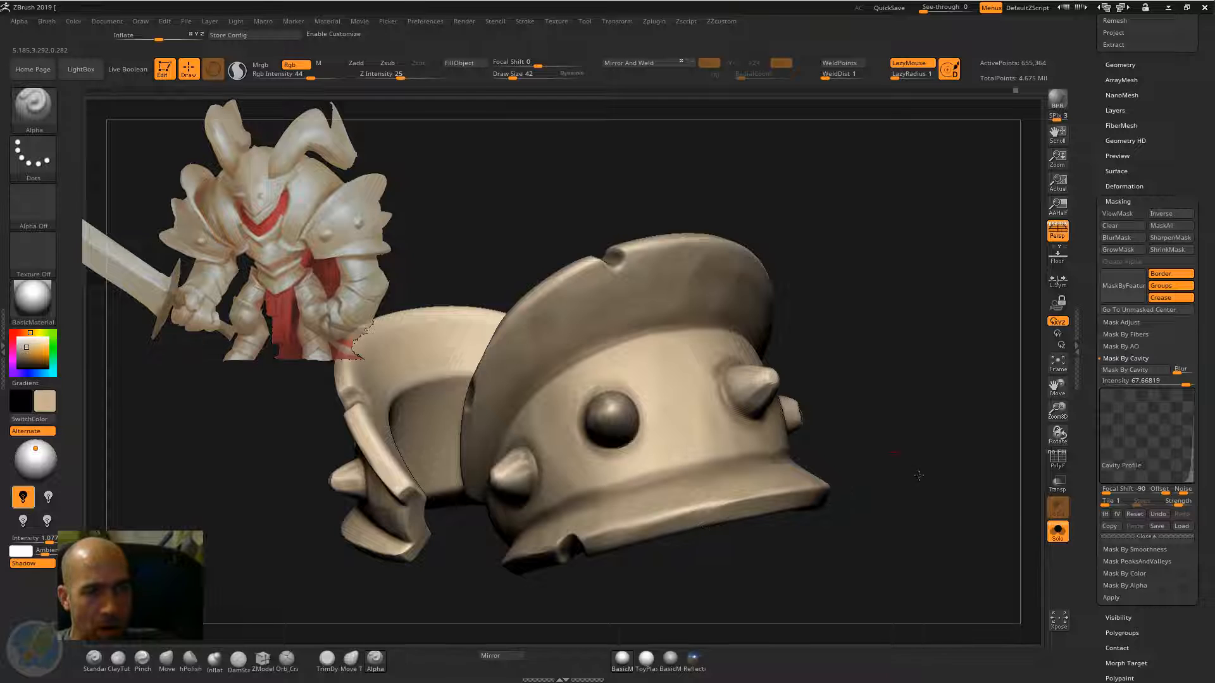
drag(919, 475, 813, 493)
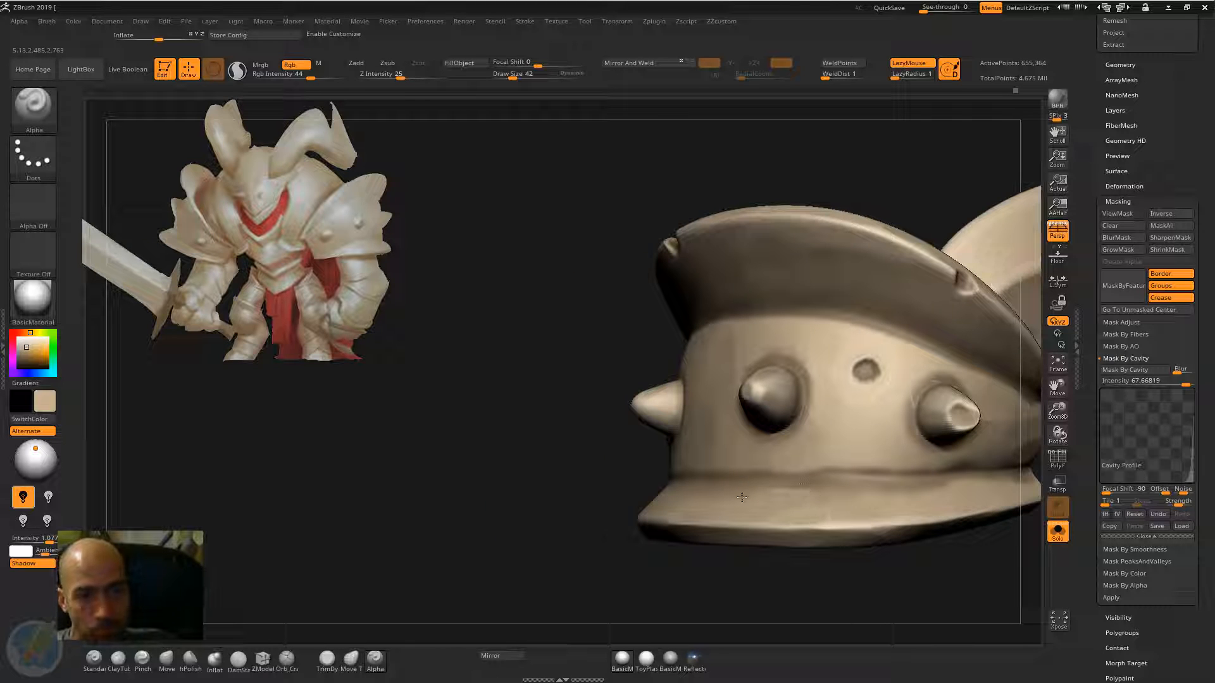
alt+drag(910, 174, 825, 312)
click(1057, 532)
drag(672, 495, 445, 257)
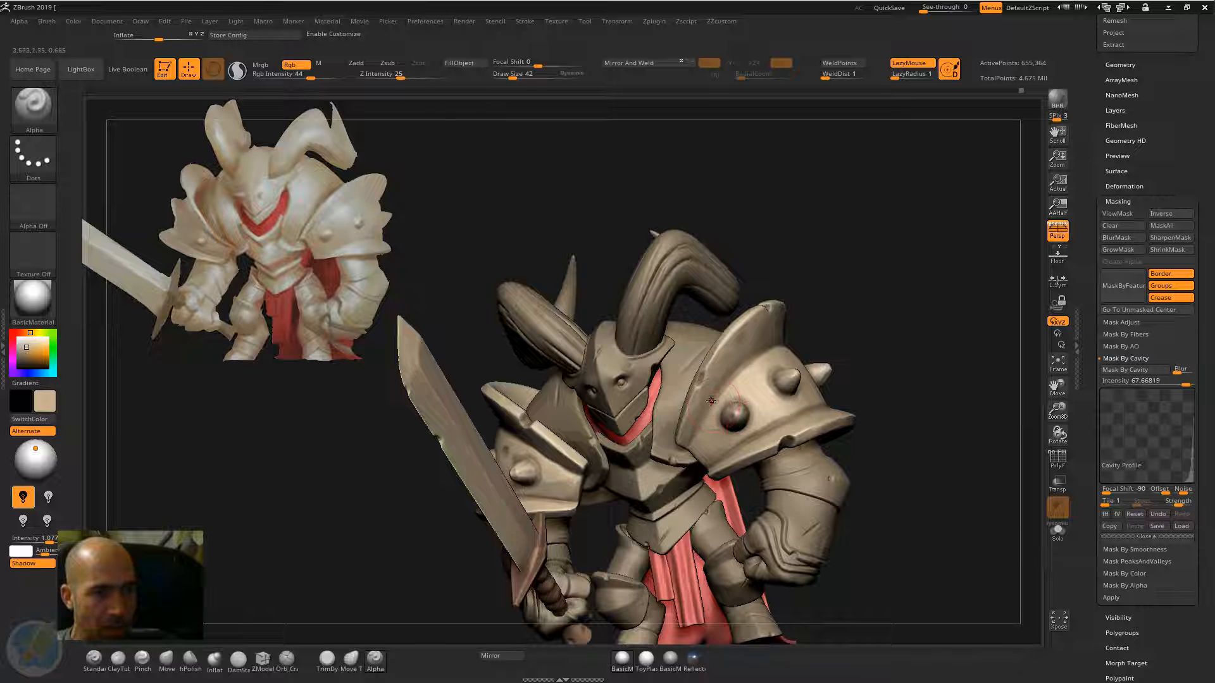
Step: Sample a darker brown, set the RGB intensity to 18 and the draw size to 74, and isolate the shoulder pads
key(c)
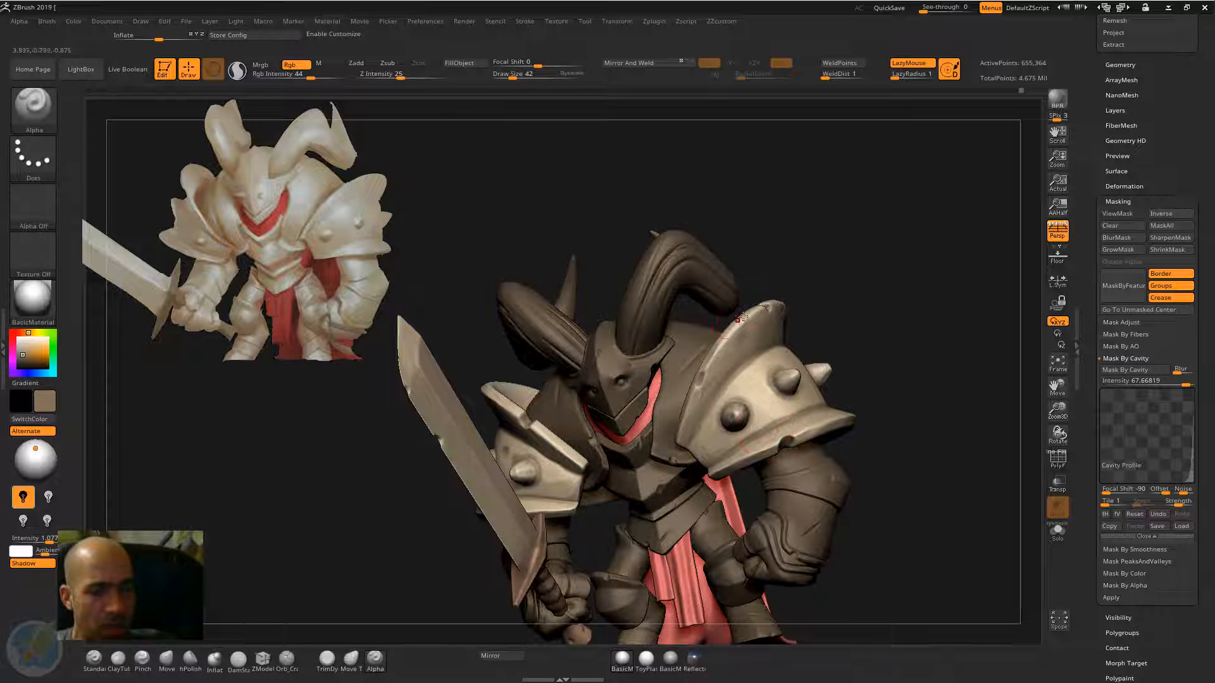
key(bracketright)
key(bracketleft)
drag(310, 75, 290, 74)
click(1057, 530)
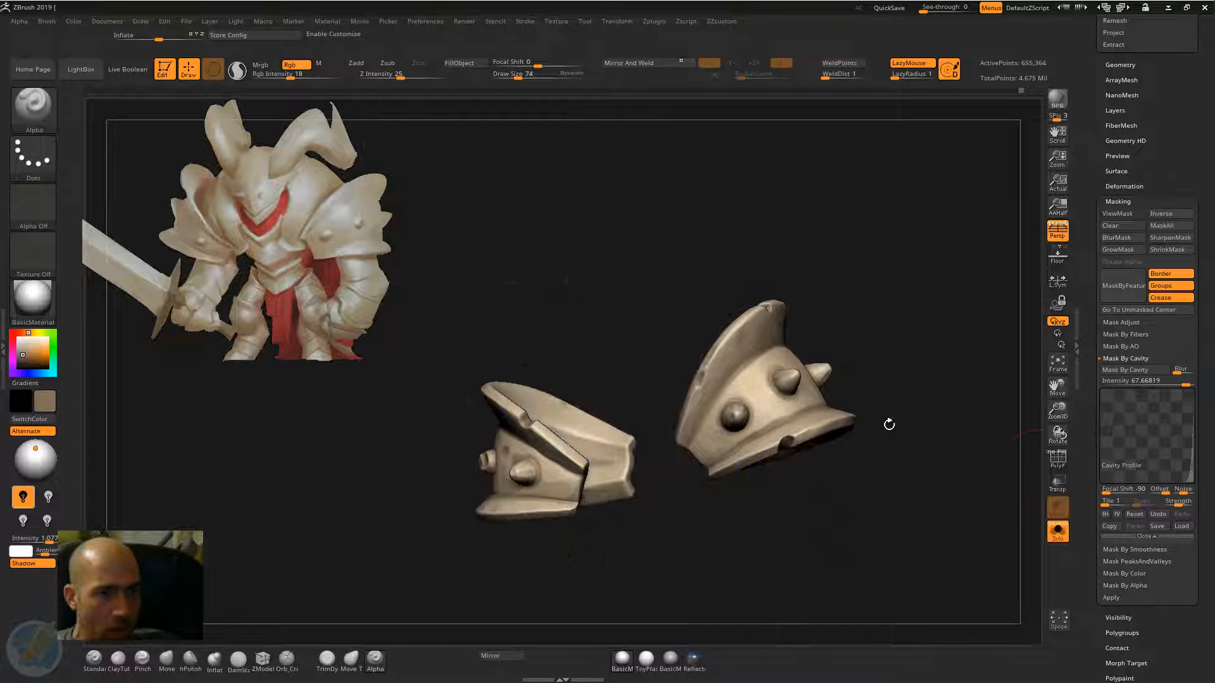
Step: Softly shade the sword arm's shoulder pad with the darker brown beneath its raised rim and around the spikes
drag(887, 424, 915, 423)
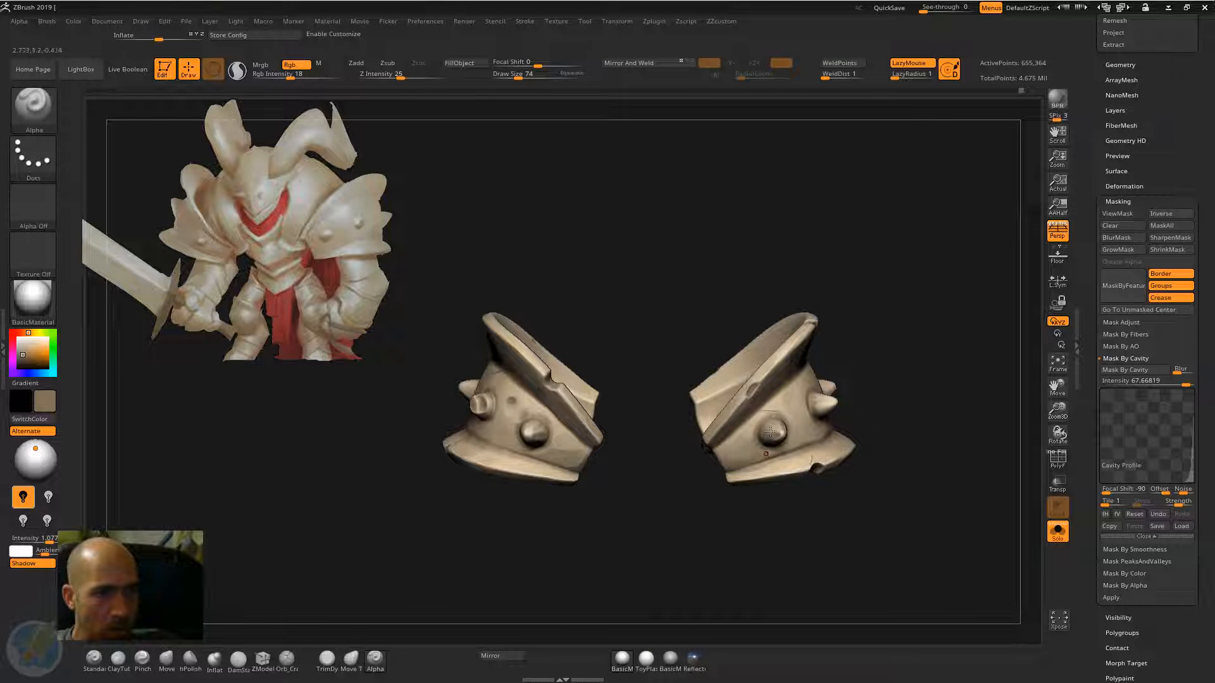
drag(855, 477, 930, 421)
key(ctrl)
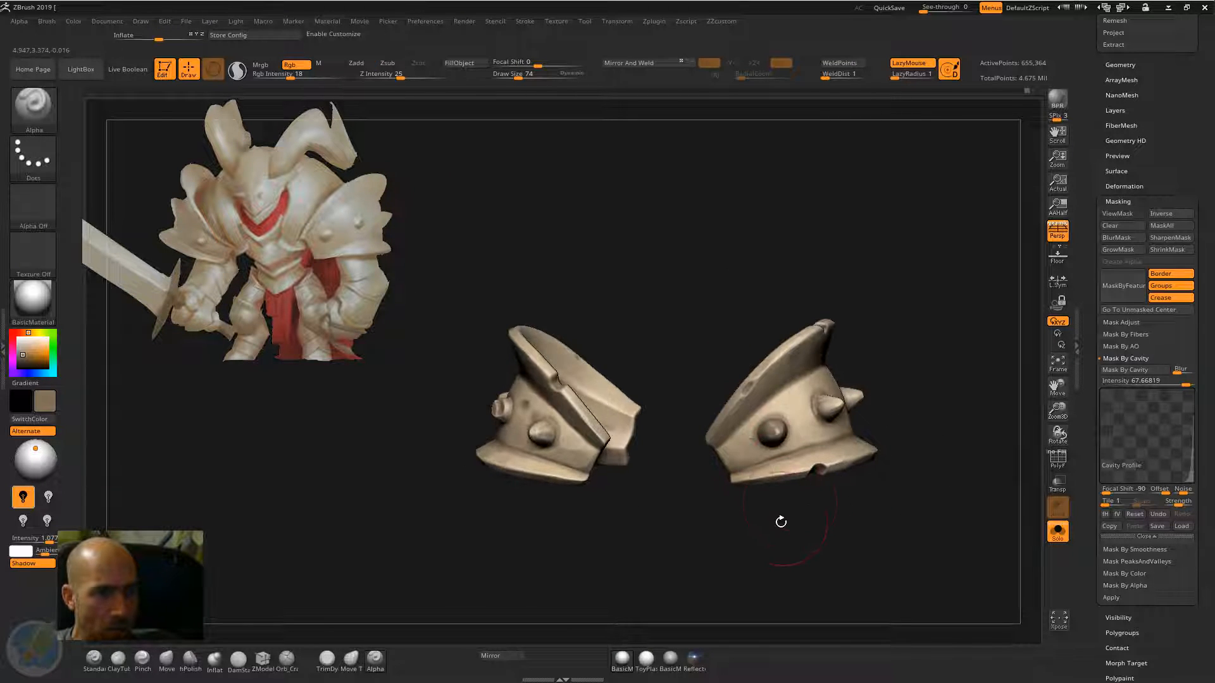
ctrl+drag(915, 488, 941, 451)
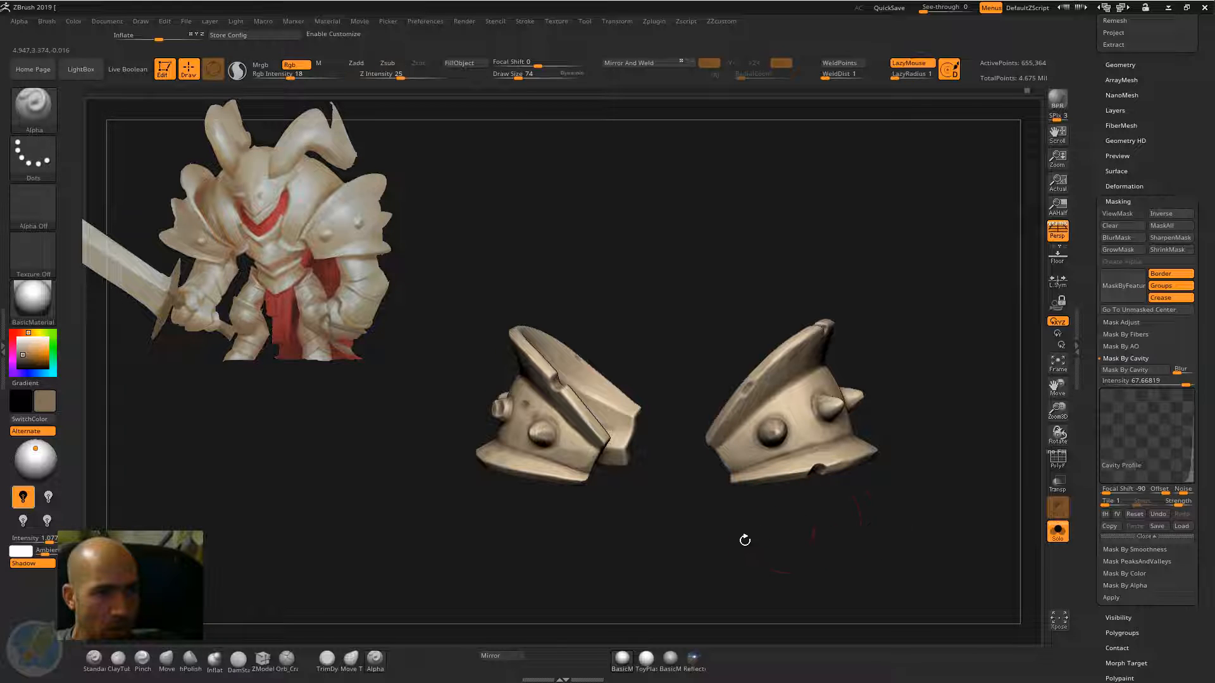
drag(745, 540, 738, 530)
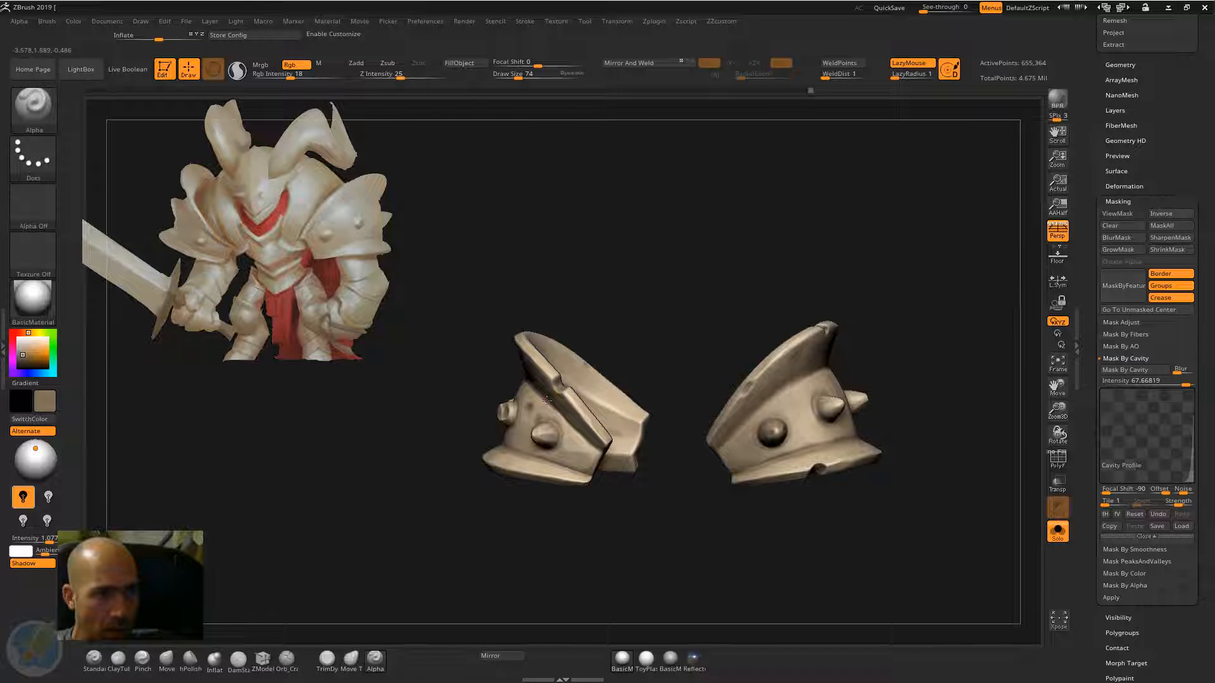
mouse_move(527, 426)
mouse_down()
mouse_move(626, 382)
mouse_move(590, 367)
mouse_move(630, 385)
mouse_up()
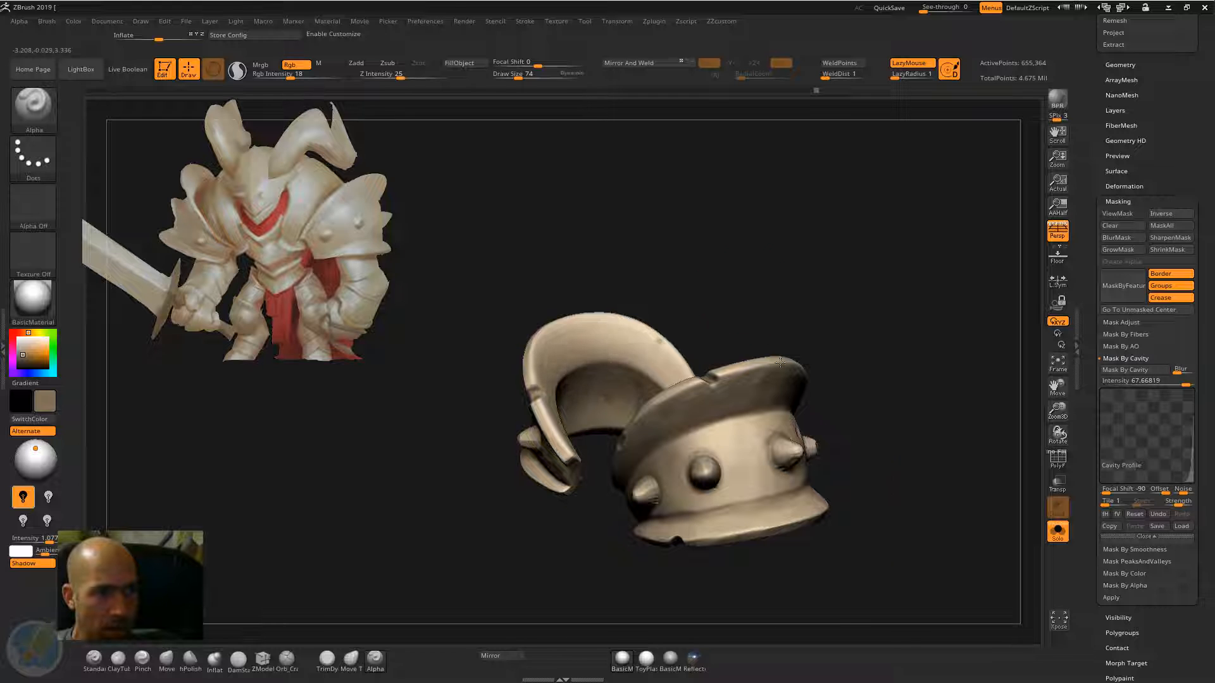
drag(780, 362, 799, 464)
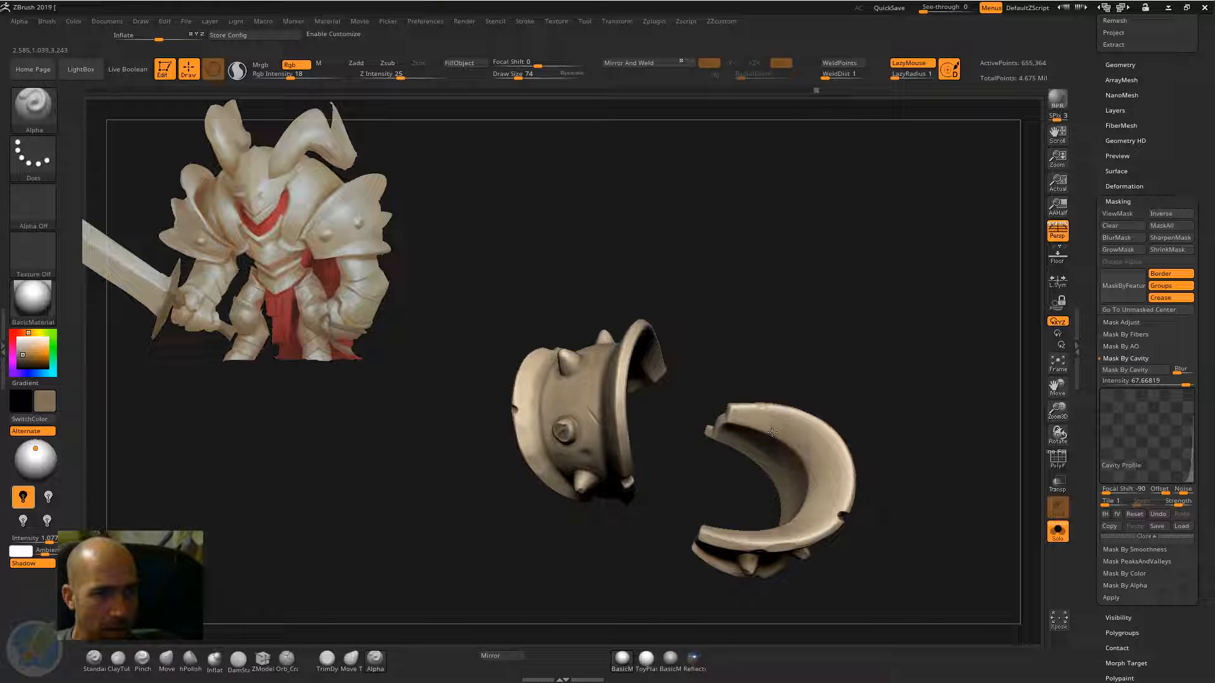
Step: Shade the outer faces of both shoulder pads' raised flanges and the surfaces around their spikes with the darker brown
mouse_move(702, 465)
mouse_down()
mouse_move(749, 389)
mouse_move(786, 447)
mouse_up()
drag(877, 484, 822, 486)
drag(729, 529, 624, 526)
mouse_move(672, 482)
mouse_down()
mouse_move(617, 486)
mouse_move(714, 419)
mouse_up()
drag(668, 537, 716, 263)
alt+drag(715, 262, 655, 377)
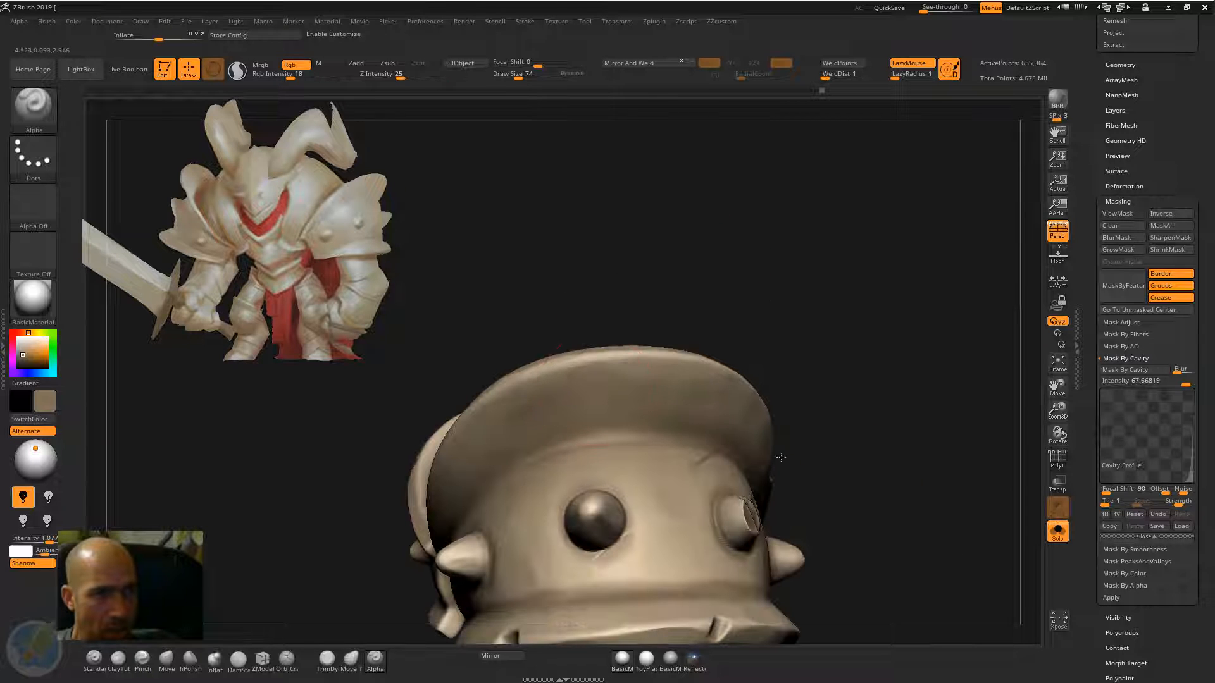
drag(780, 457, 877, 413)
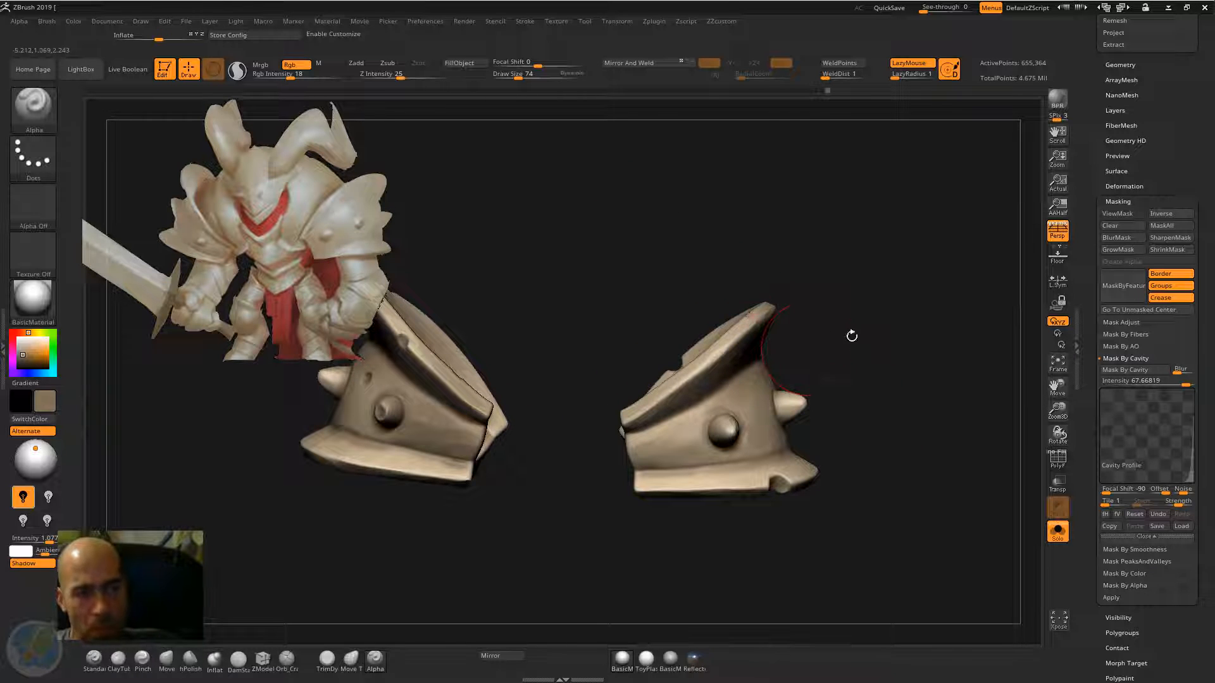
drag(849, 336, 746, 334)
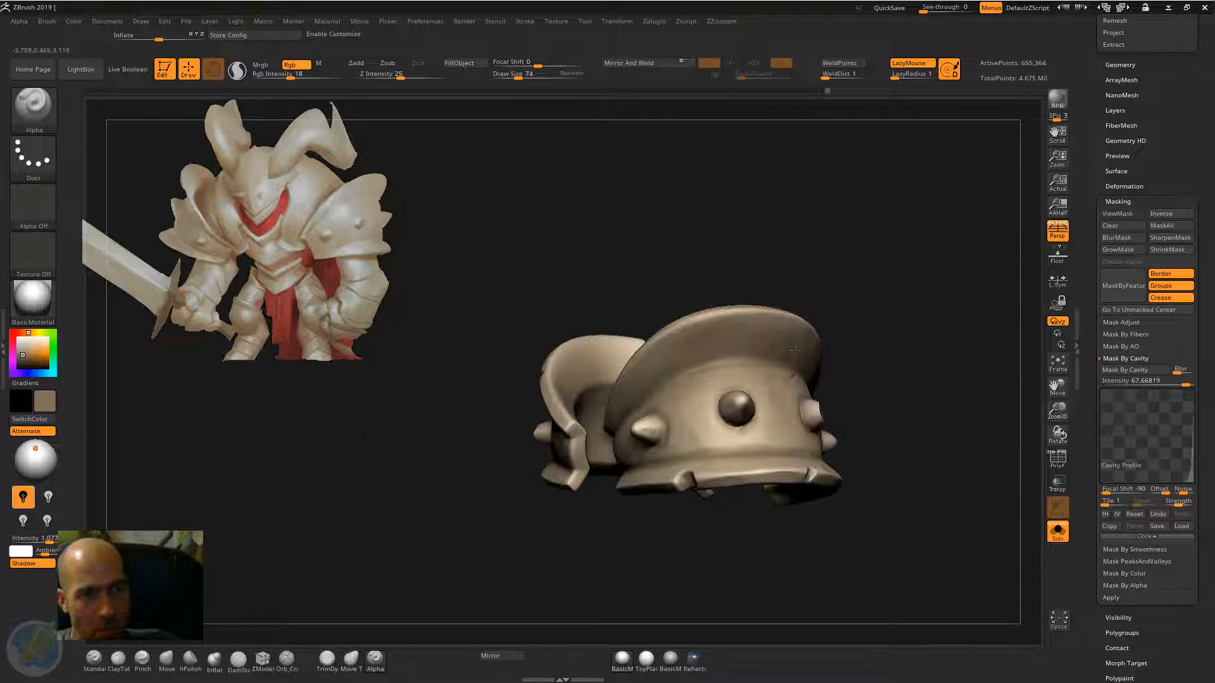
drag(902, 319, 589, 350)
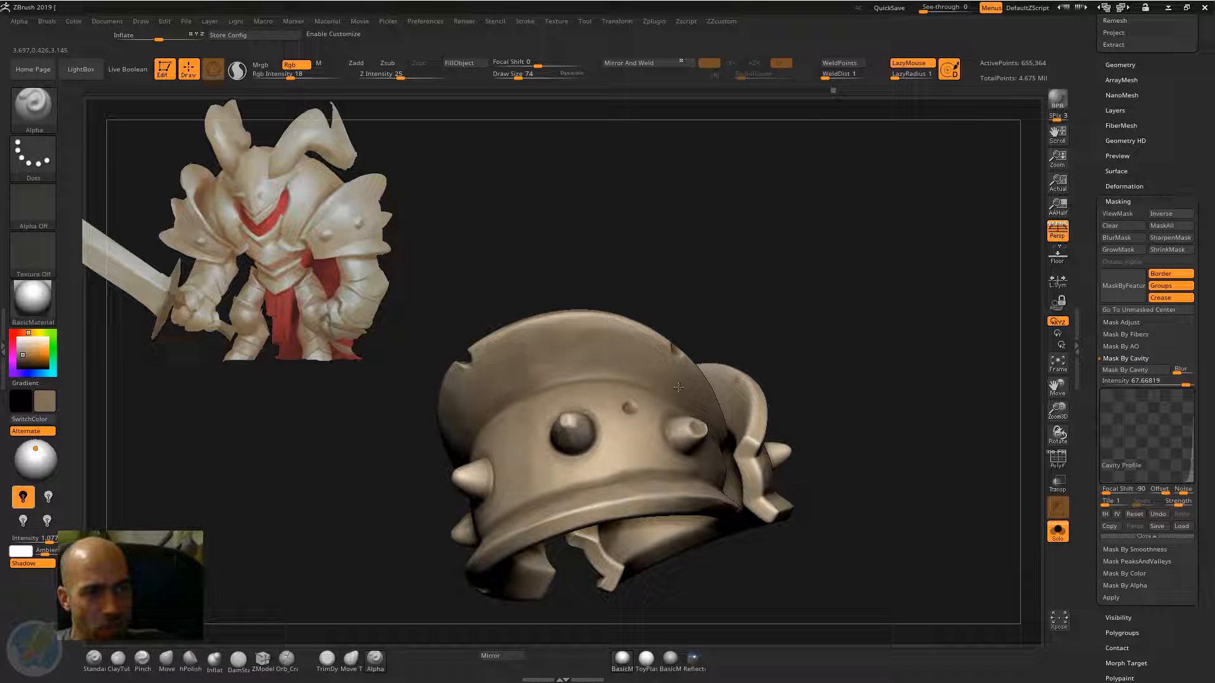
Step: Reduce the draw size to 50 and darken the flanges' outer faces and inner rims with soft brown strokes
drag(838, 317, 818, 225)
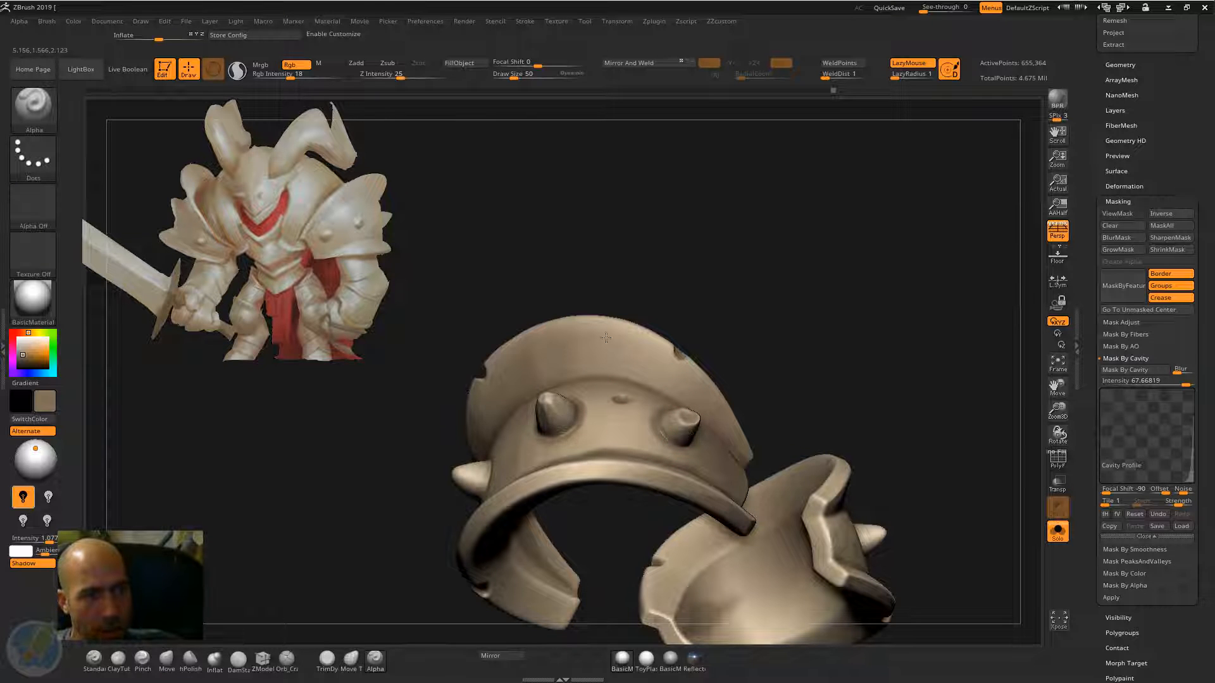
drag(606, 338, 449, 469)
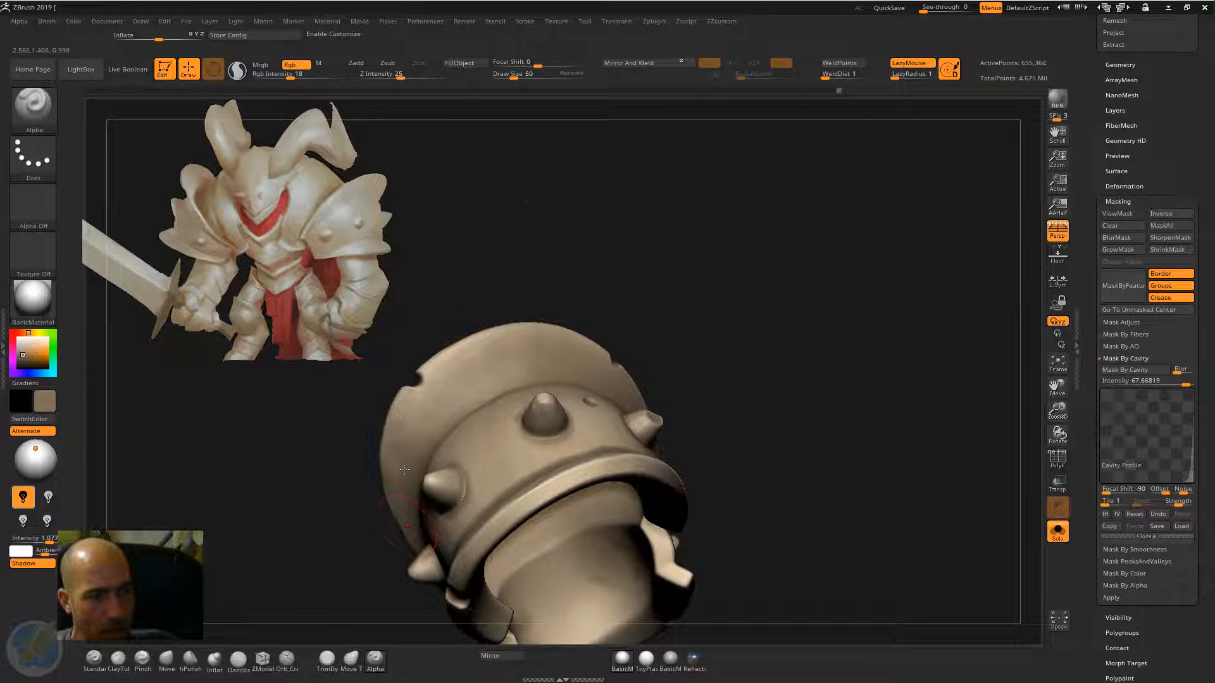
alt+right_drag(404, 470, 537, 450)
drag(490, 451, 333, 323)
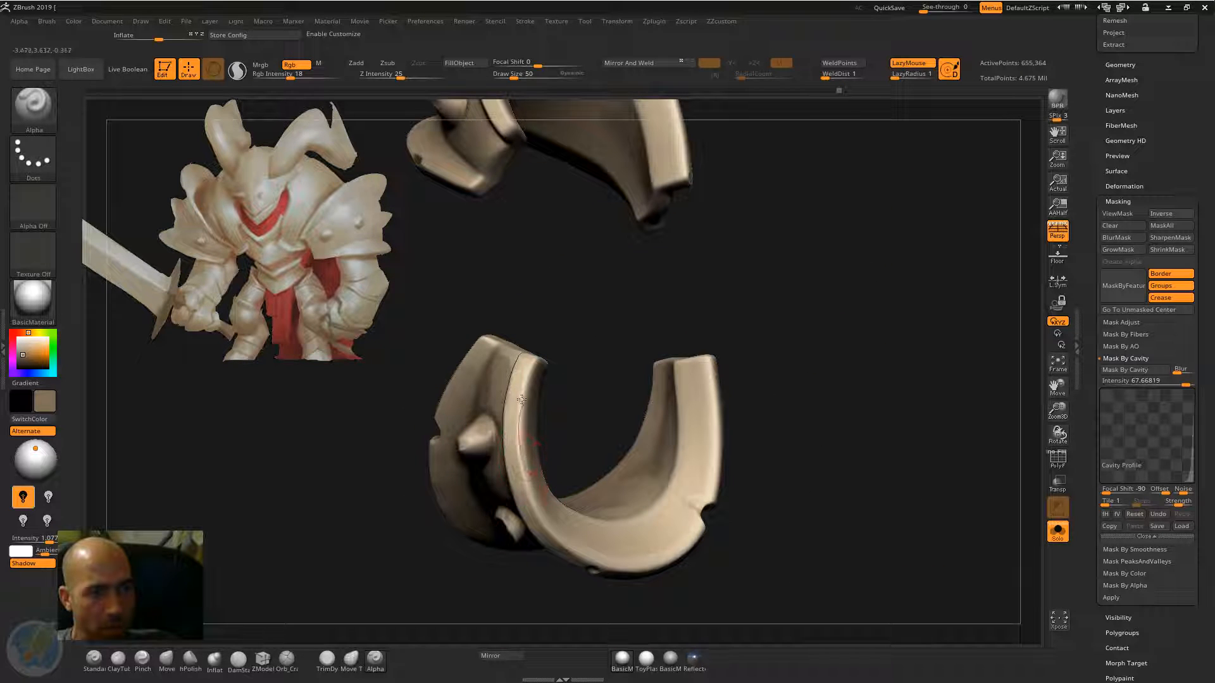
mouse_move(521, 400)
mouse_down()
mouse_move(525, 475)
mouse_move(570, 538)
mouse_move(665, 550)
mouse_move(695, 480)
mouse_move(692, 385)
mouse_move(636, 544)
mouse_move(703, 385)
mouse_up()
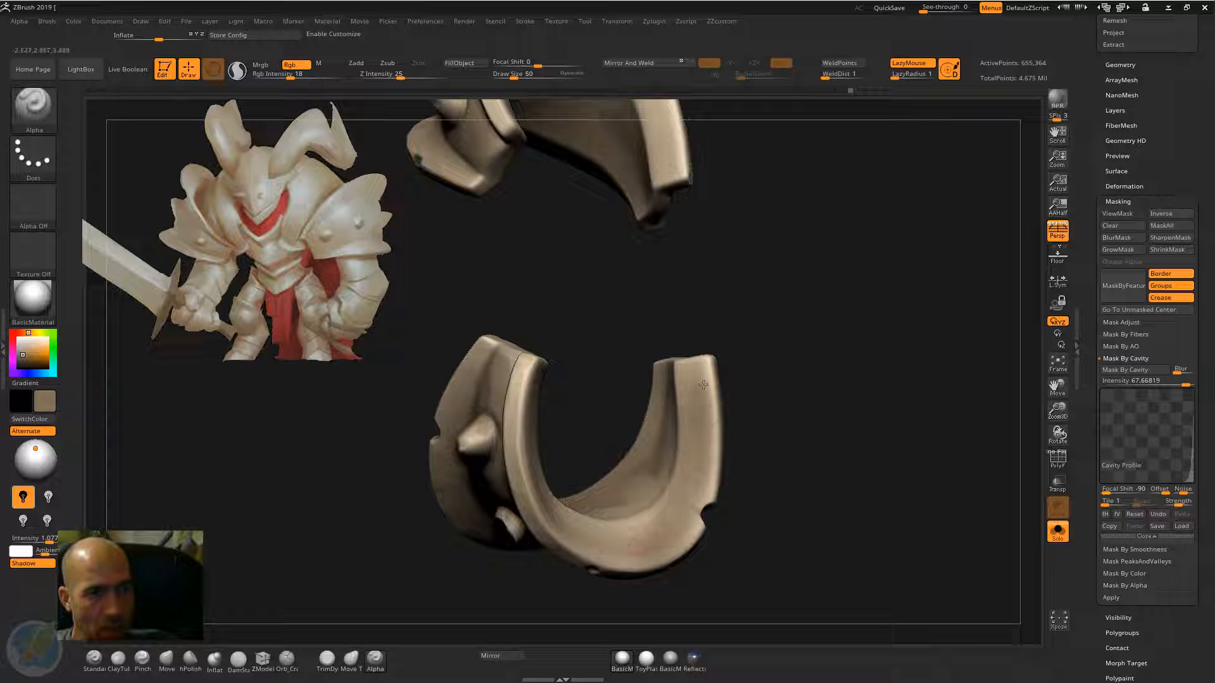
drag(737, 272, 573, 302)
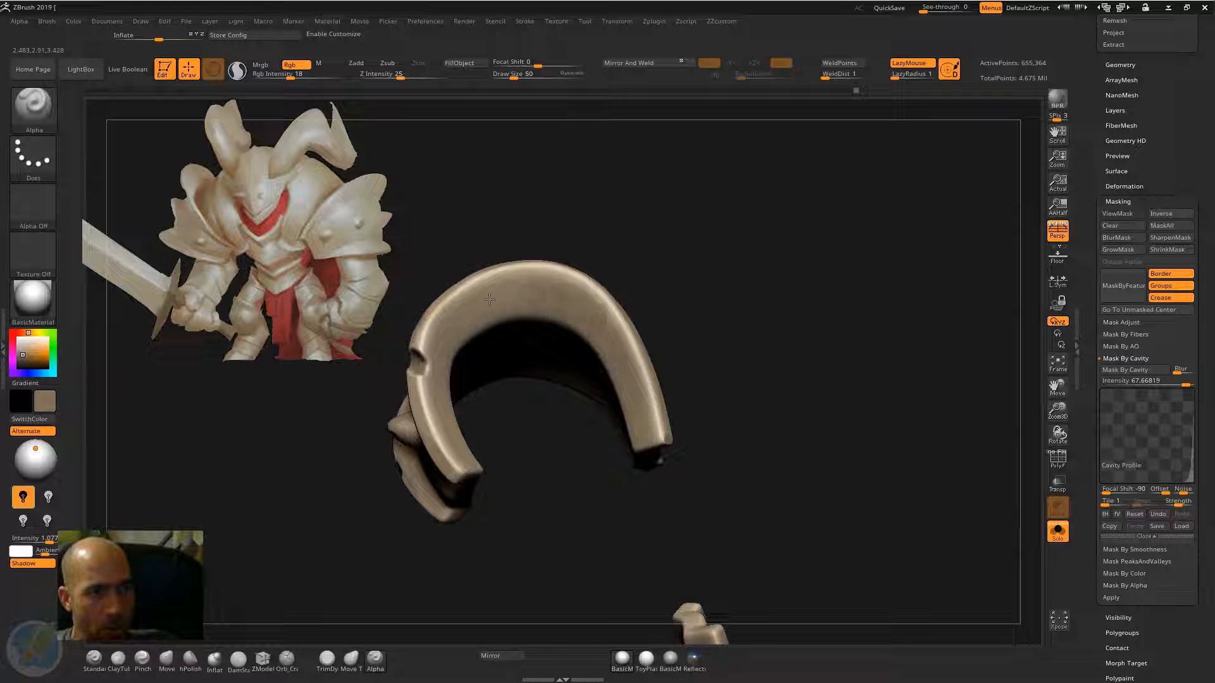
mouse_move(489, 299)
mouse_down()
mouse_move(441, 394)
mouse_move(434, 355)
mouse_up()
mouse_move(507, 409)
mouse_down()
mouse_move(755, 370)
mouse_move(626, 587)
mouse_up()
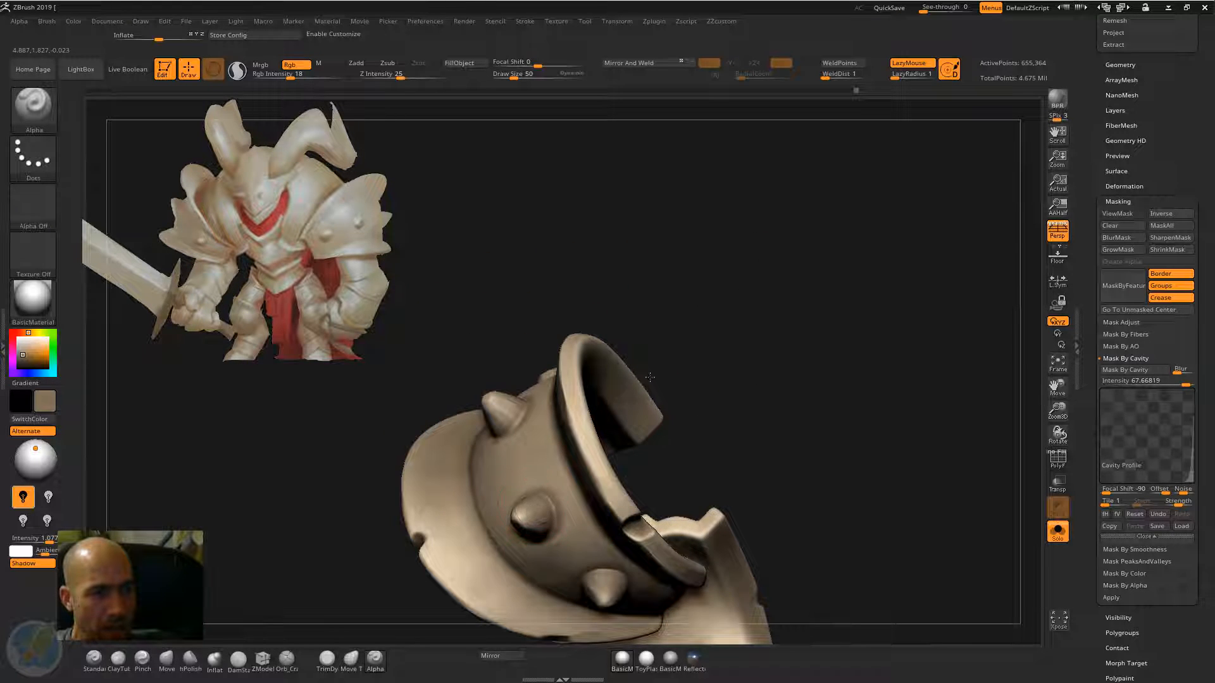
Step: Finish the brown shading around the pads' spikes and lower rims, and show the whole knight again
drag(649, 378, 529, 377)
alt+drag(776, 260, 709, 278)
drag(858, 202, 886, 256)
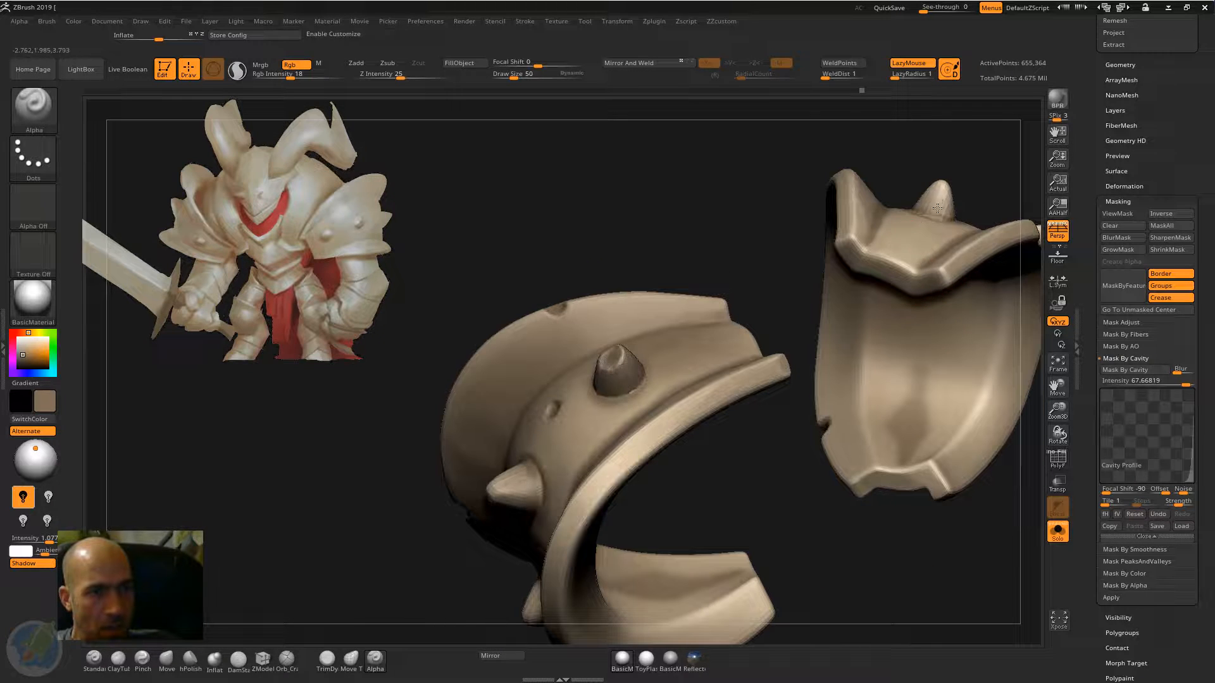
alt+drag(994, 176, 748, 566)
drag(748, 566, 855, 608)
click(1057, 532)
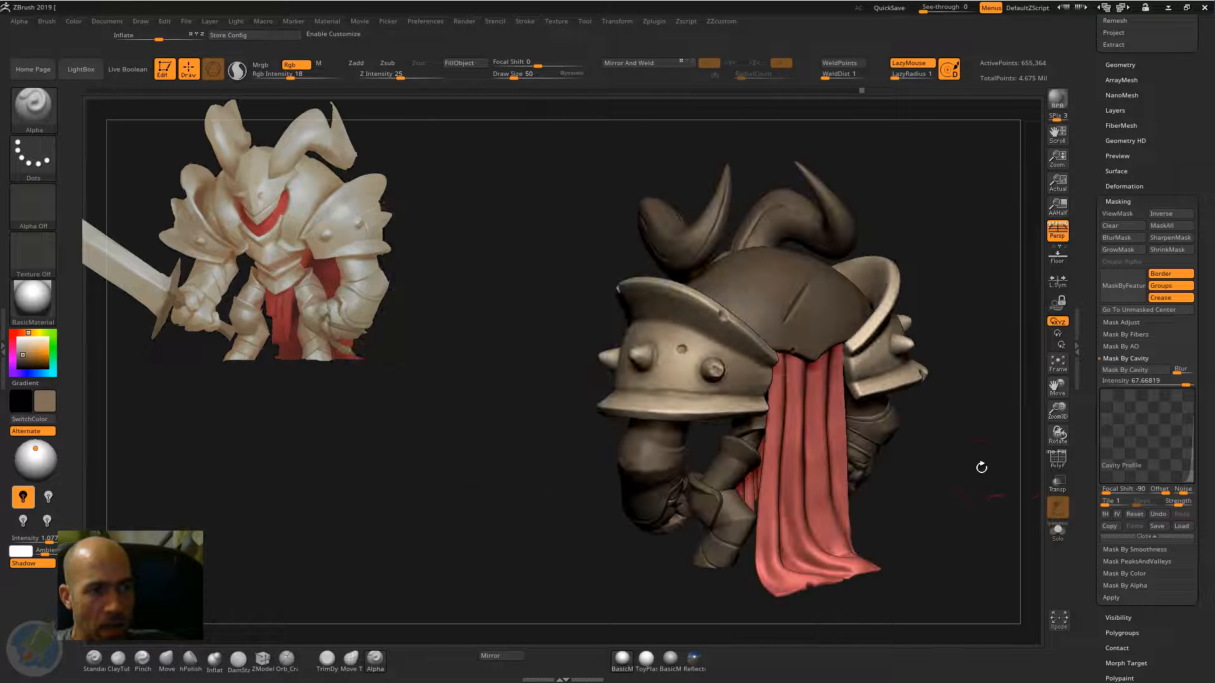
drag(1020, 464, 993, 456)
drag(662, 554, 889, 313)
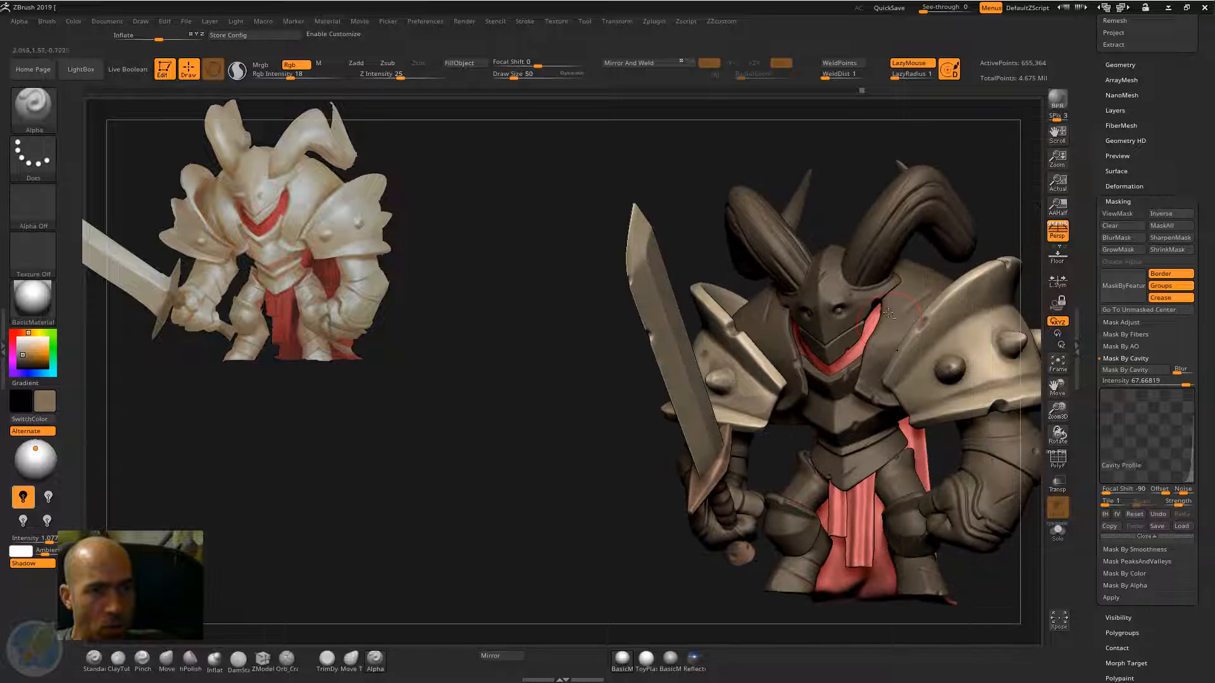
Step: Select the torso armour, sample a light beige from the shoulder pad, fill the armour with it repeatedly and set the RGB intensity to 100
alt+click(906, 317)
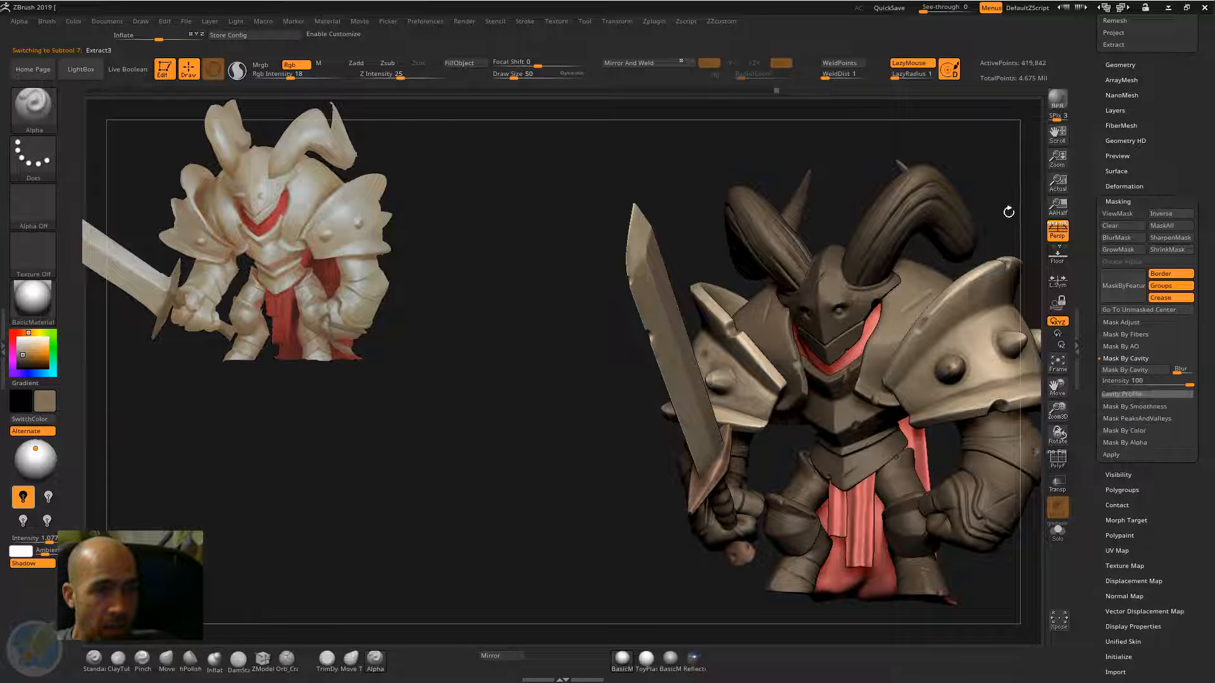
drag(1008, 212, 831, 264)
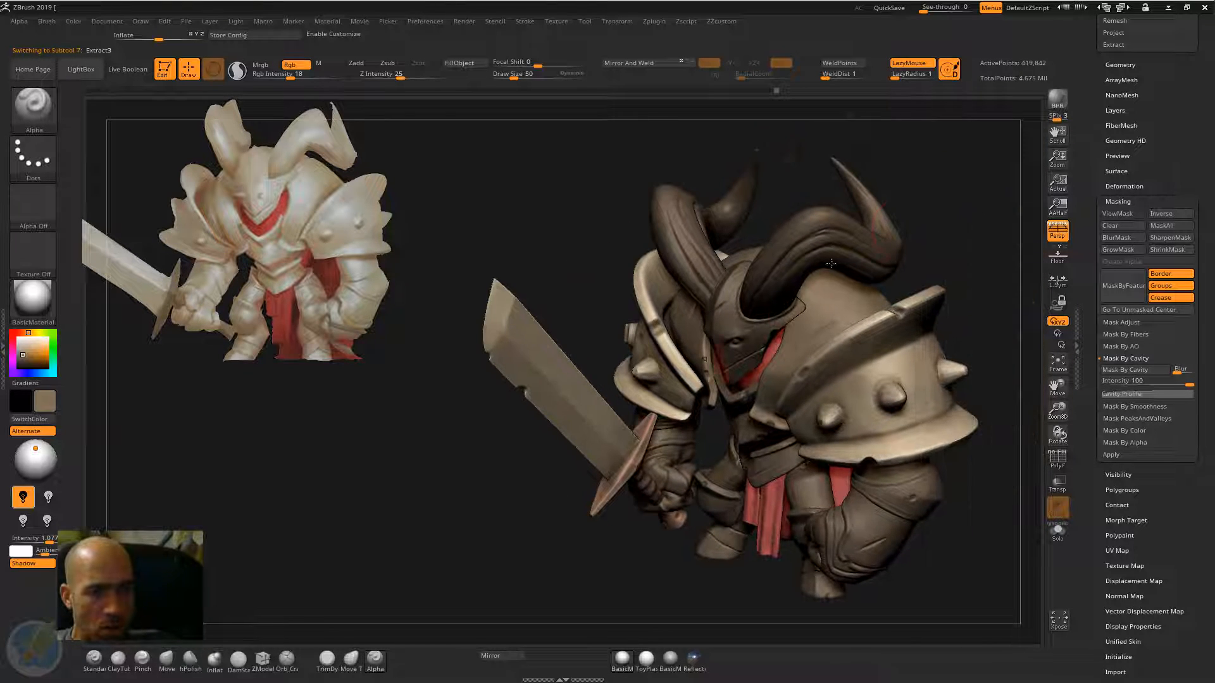
drag(953, 250, 928, 250)
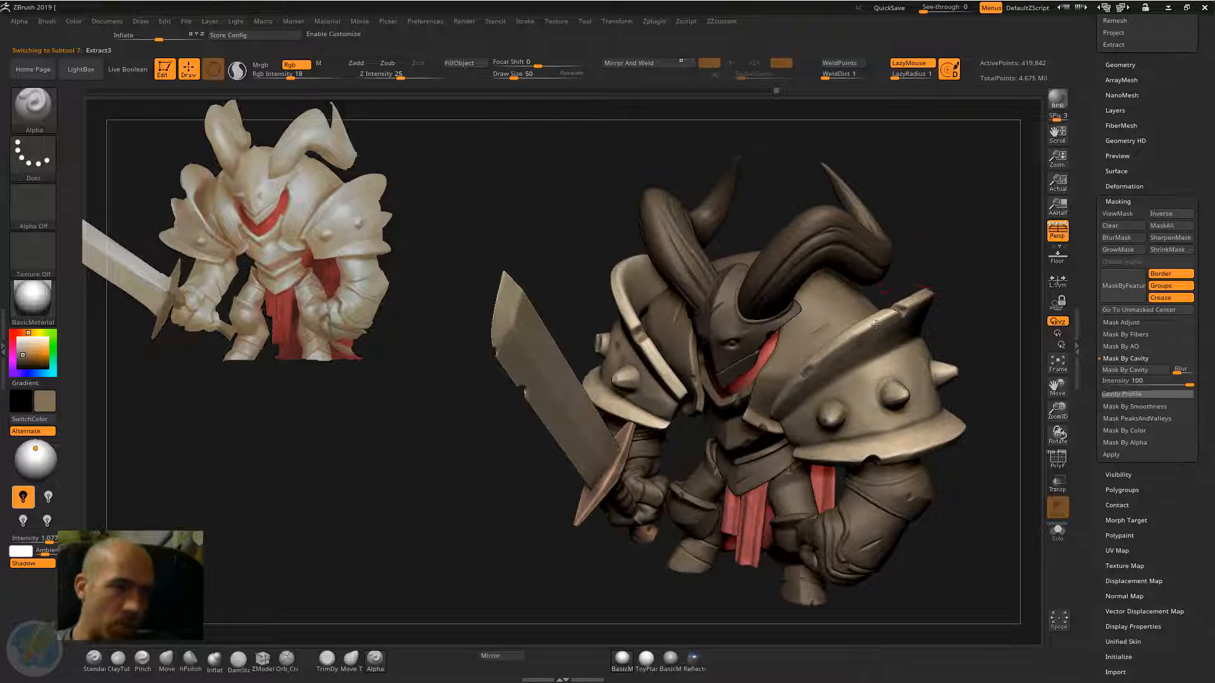
drag(996, 228, 936, 270)
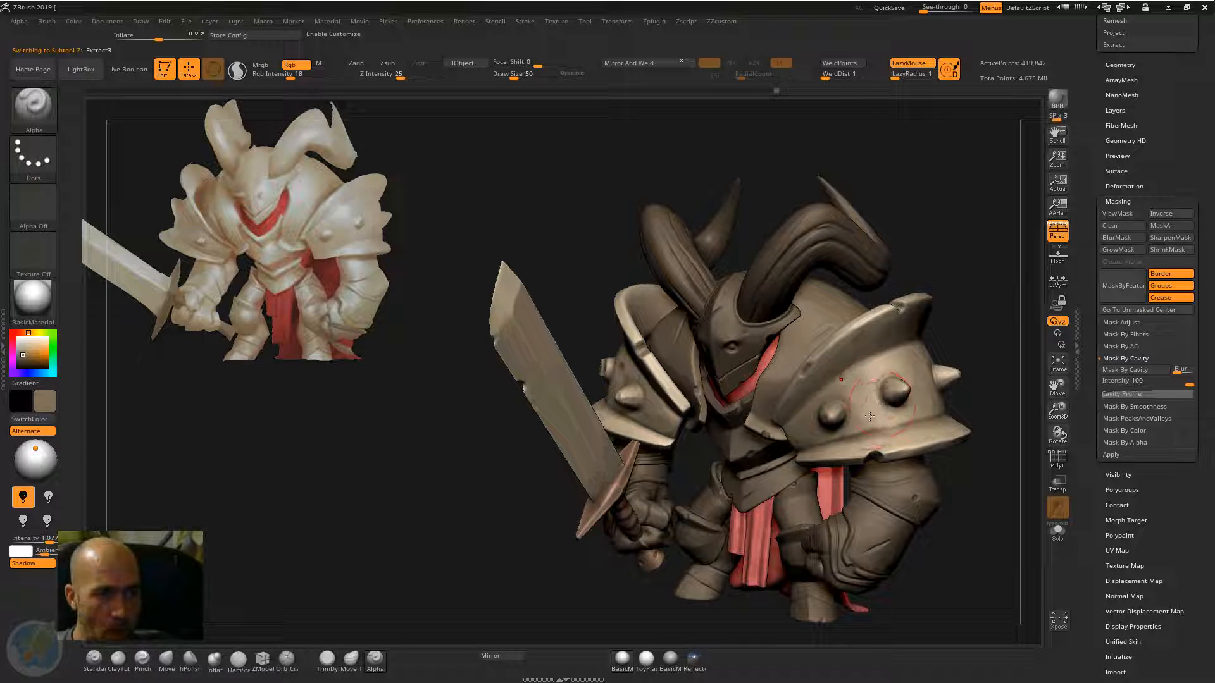
key(c)
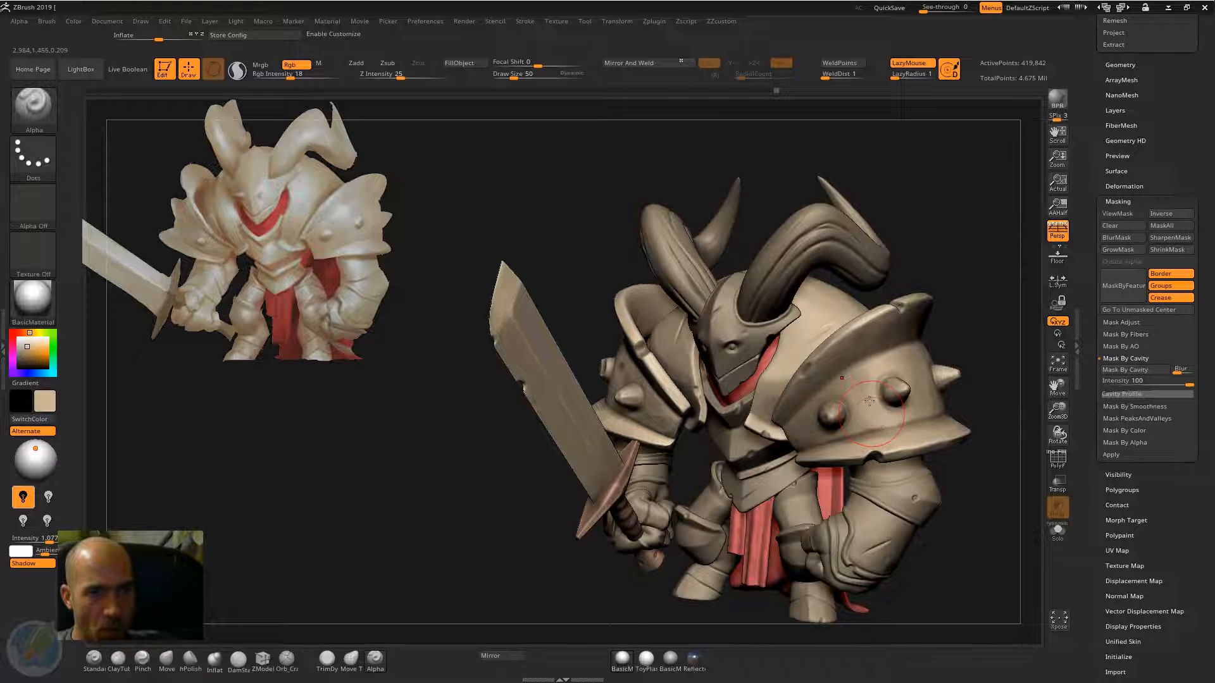
click(461, 62)
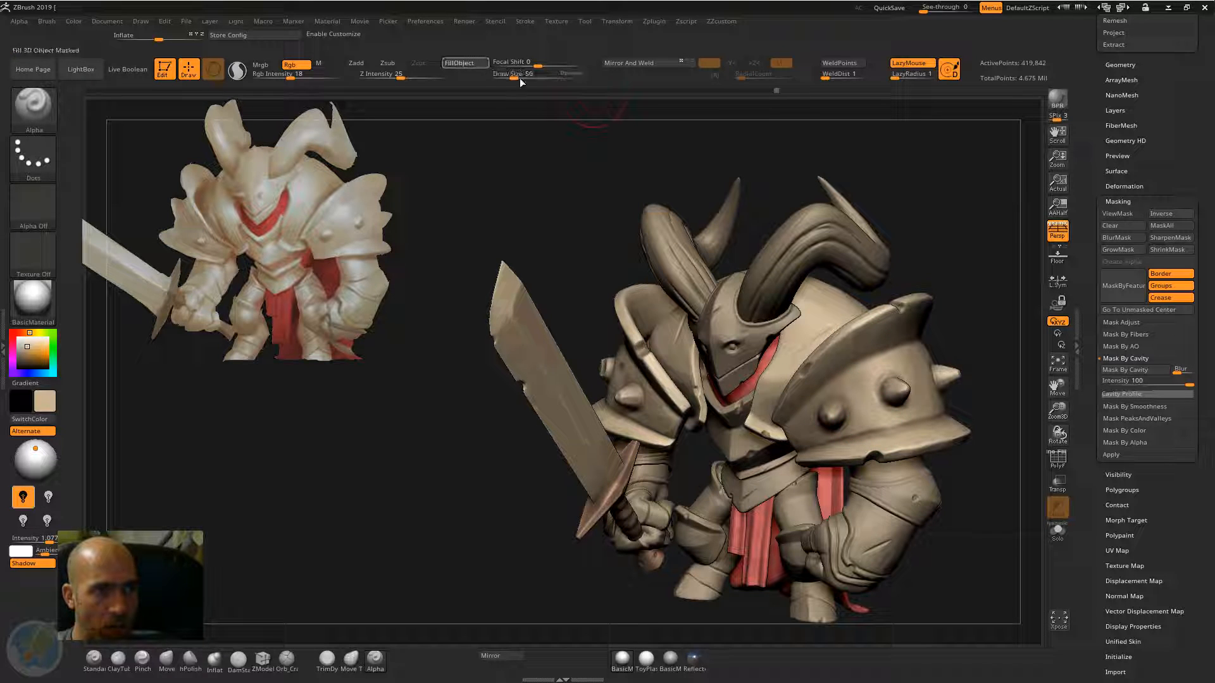
click(469, 63)
click(469, 63)
click(468, 63)
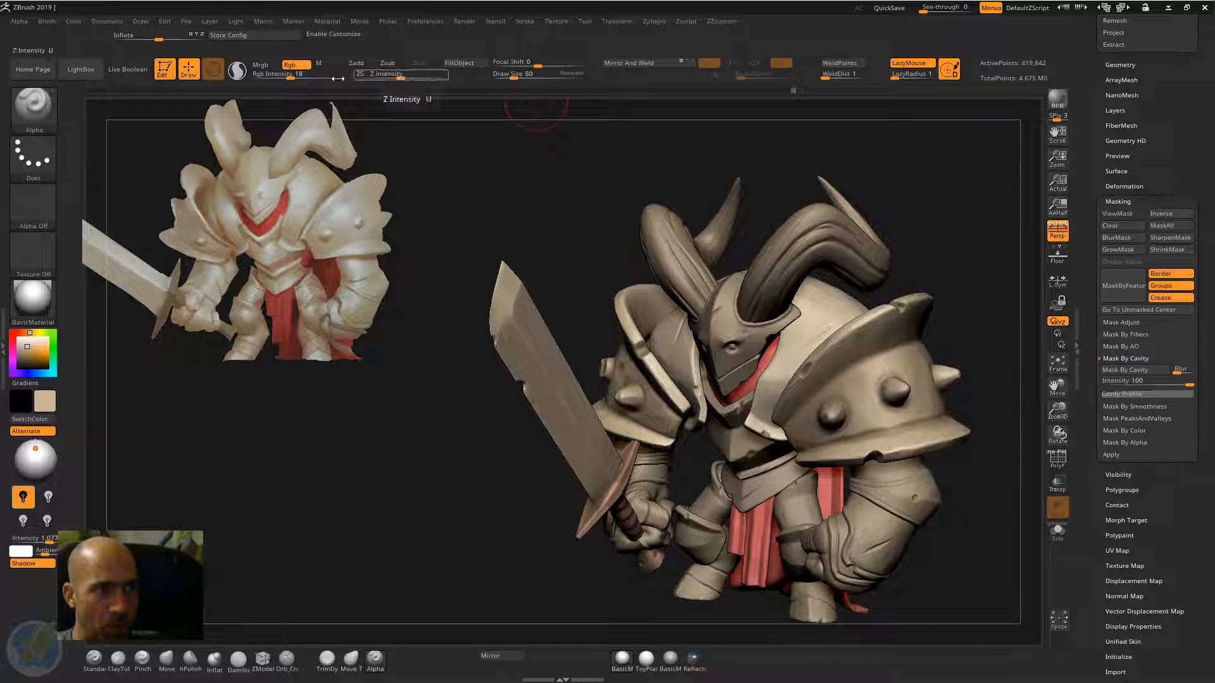
drag(307, 75, 361, 74)
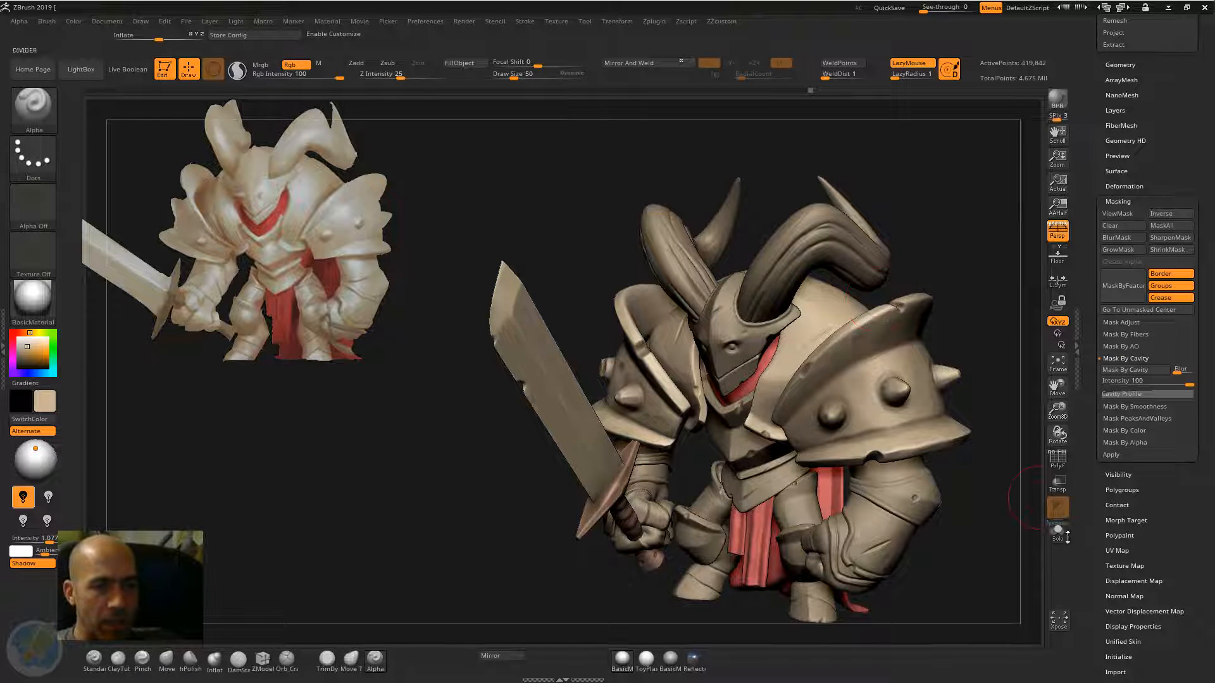
Step: Isolate the torso armour and display its mask to inspect the masked scratches inside and outside
click(1065, 535)
mouse_move(1012, 453)
mouse_down()
mouse_move(846, 483)
mouse_move(1025, 446)
mouse_up()
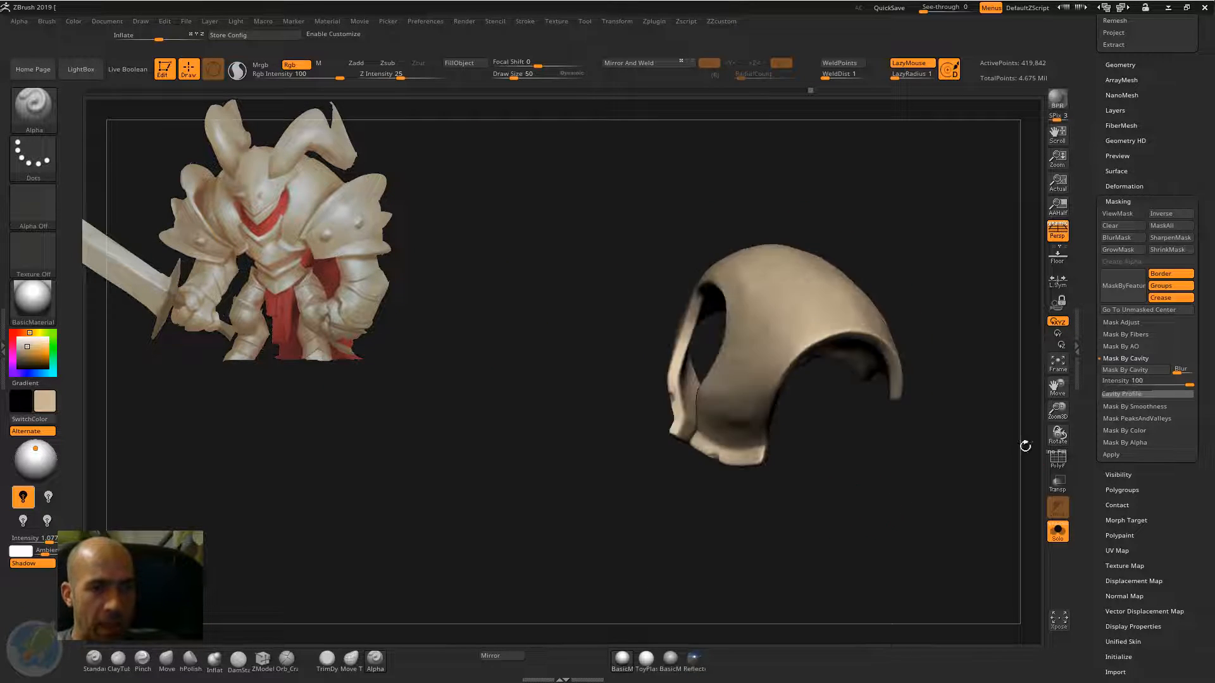
click(1117, 213)
drag(922, 426, 516, 425)
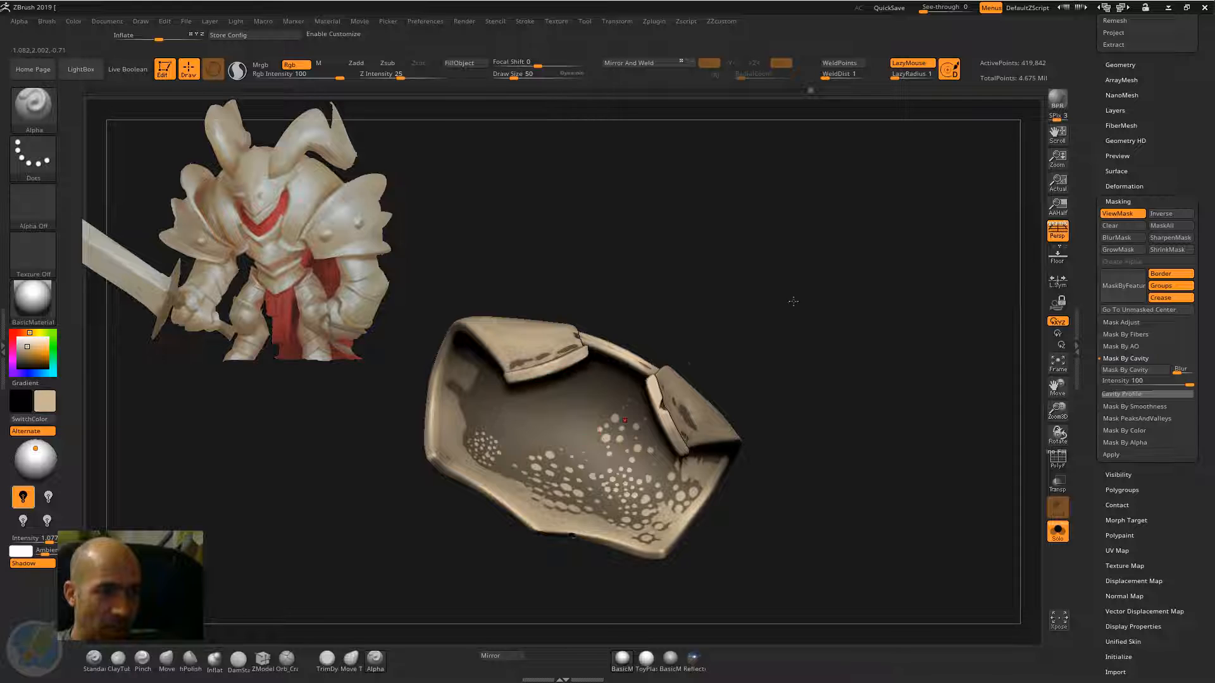
mouse_move(794, 302)
mouse_down()
mouse_move(506, 386)
mouse_move(848, 284)
mouse_move(911, 253)
mouse_move(925, 213)
mouse_move(789, 207)
mouse_move(813, 243)
mouse_move(784, 326)
mouse_up()
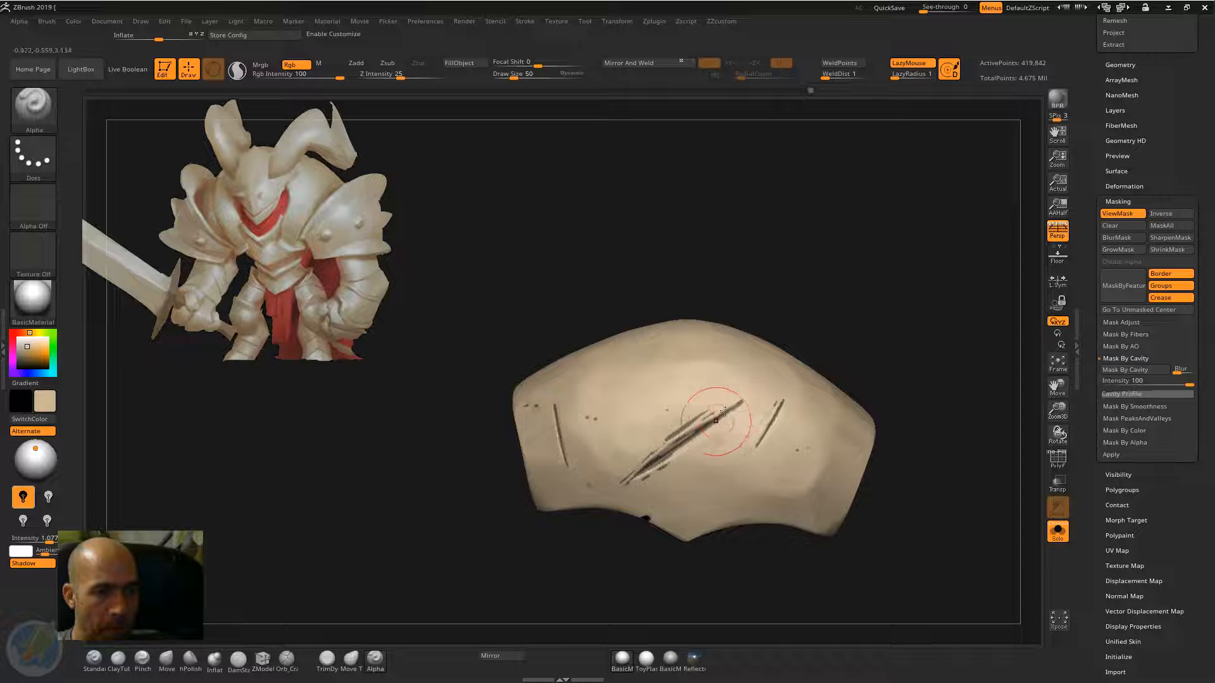
Step: Blur the torso armour's mask and invert it so only the scratches and their soft surroundings stay paintable
alt+drag(860, 301, 891, 267)
ctrl+click(891, 267)
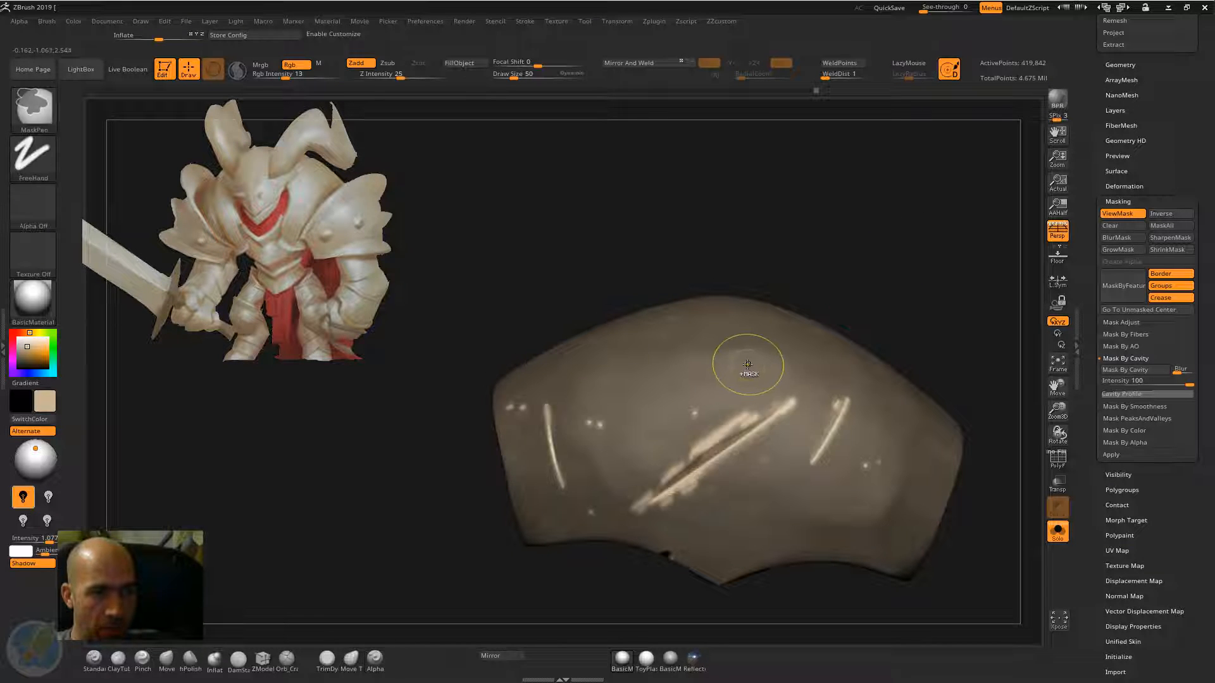
ctrl+click(871, 272)
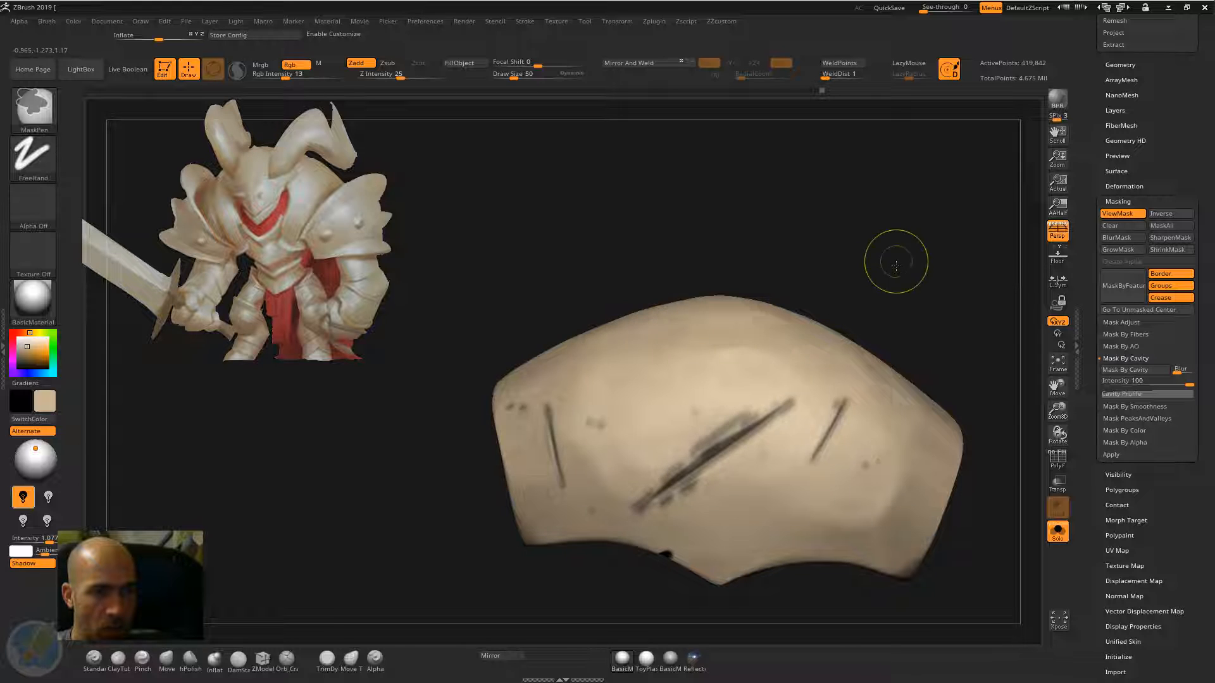
ctrl+click(895, 259)
mouse_move(924, 257)
mouse_down()
mouse_move(876, 274)
mouse_move(858, 312)
mouse_up()
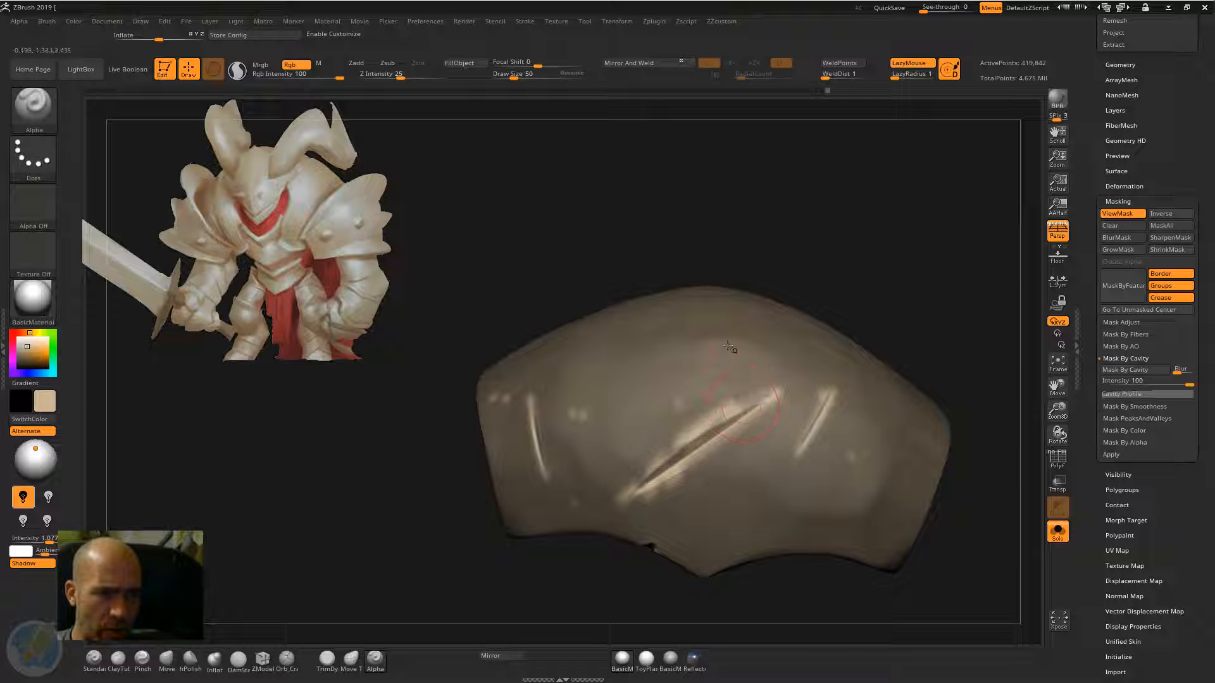
Step: Sample a dark brown from the torso armour, fill its unmasked scratches with it and hide the mask display
key(c)
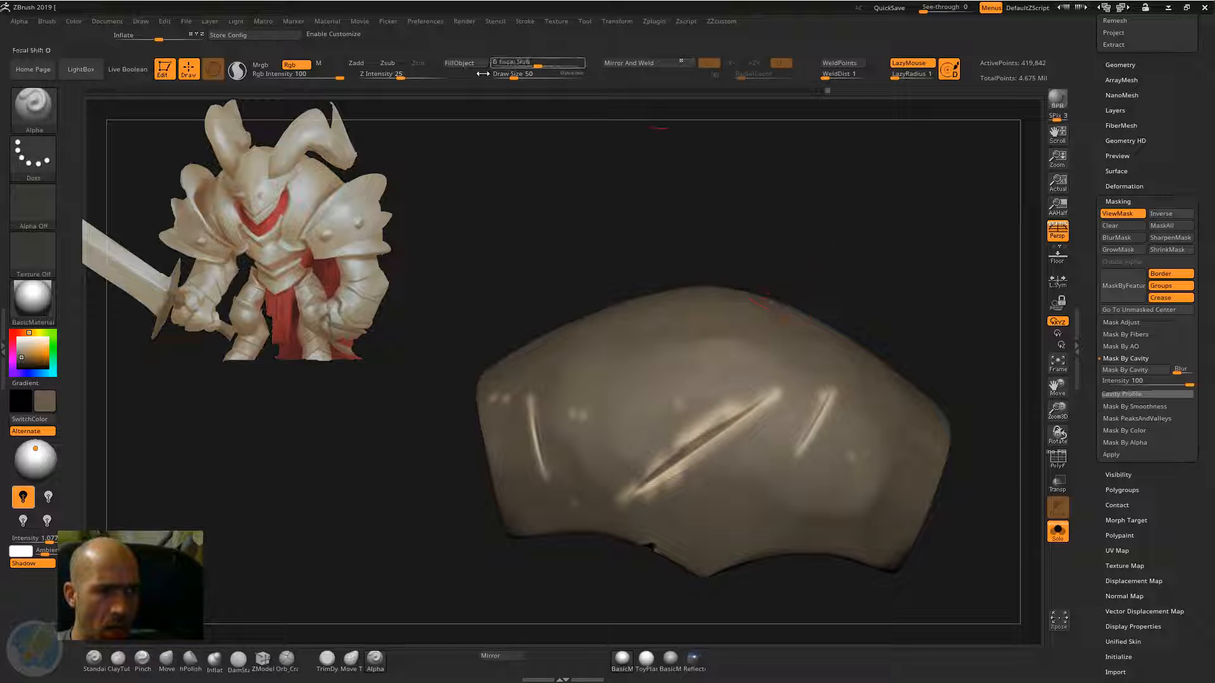
click(476, 62)
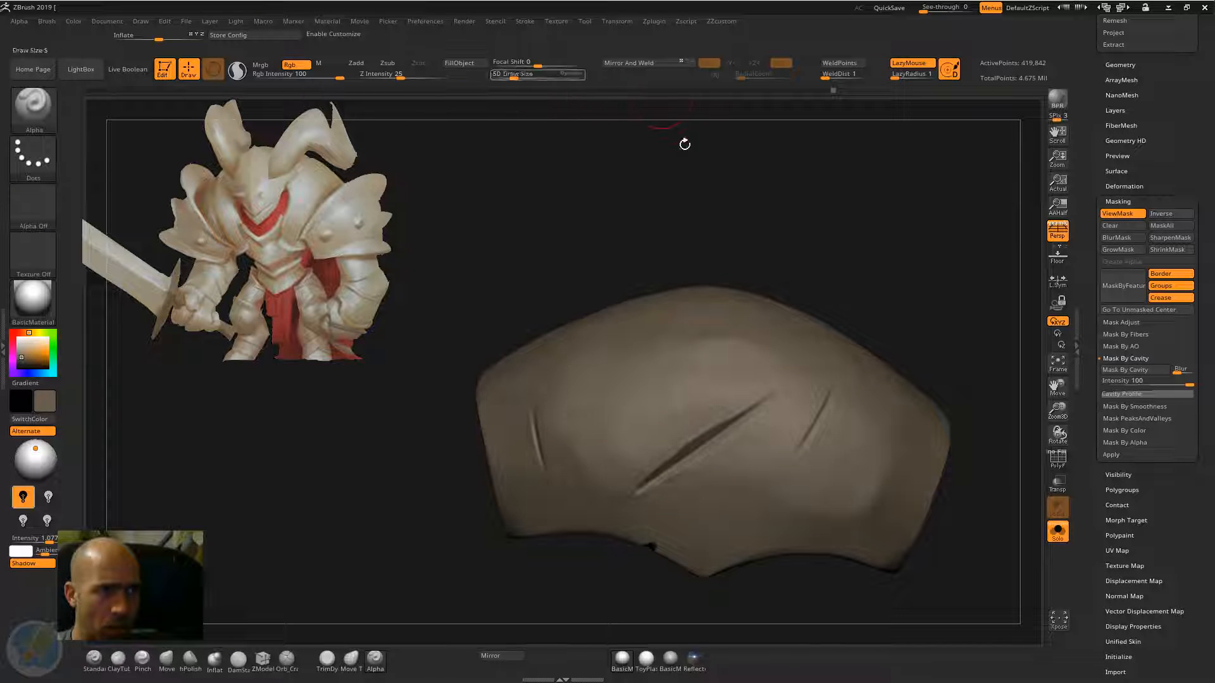
key(ctrl+h)
mouse_move(913, 222)
alt+mouse_down()
mouse_move(851, 233)
mouse_move(864, 202)
mouse_move(863, 278)
alt+mouse_up()
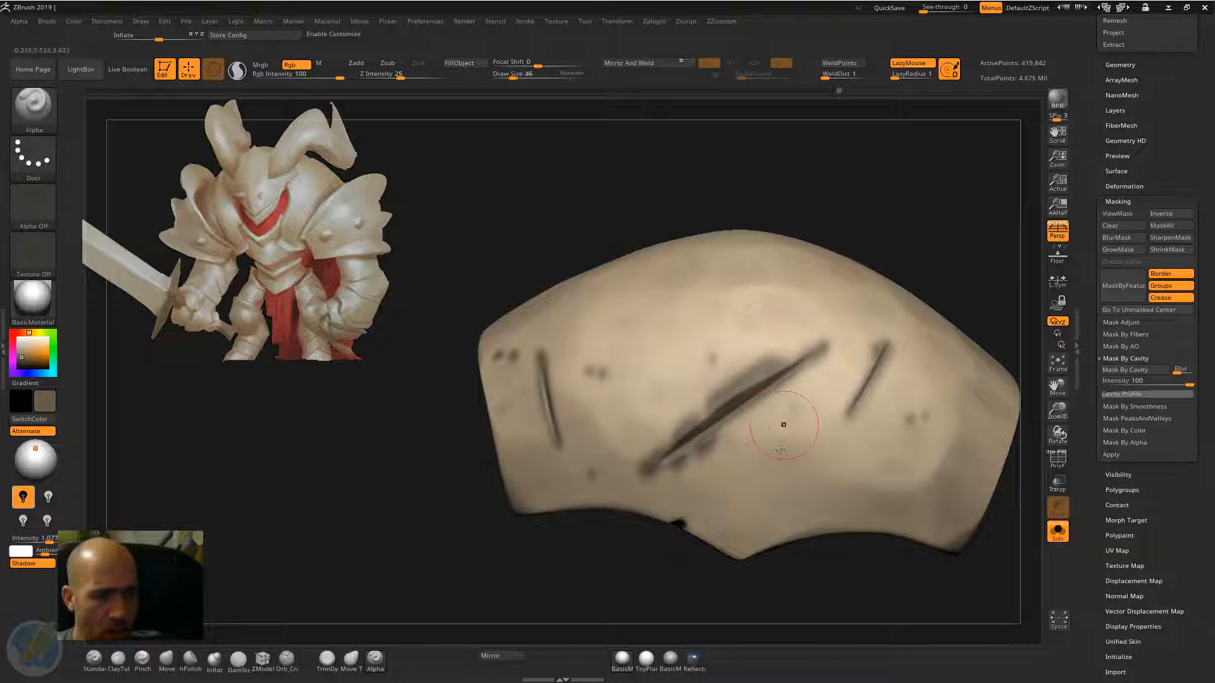
Step: Reduce the draw size to 30, sample the light beige and paint over the brown smudges around the scratches and dots on the armour's back
key(bracketleft)
key(bracketleft)
key(c)
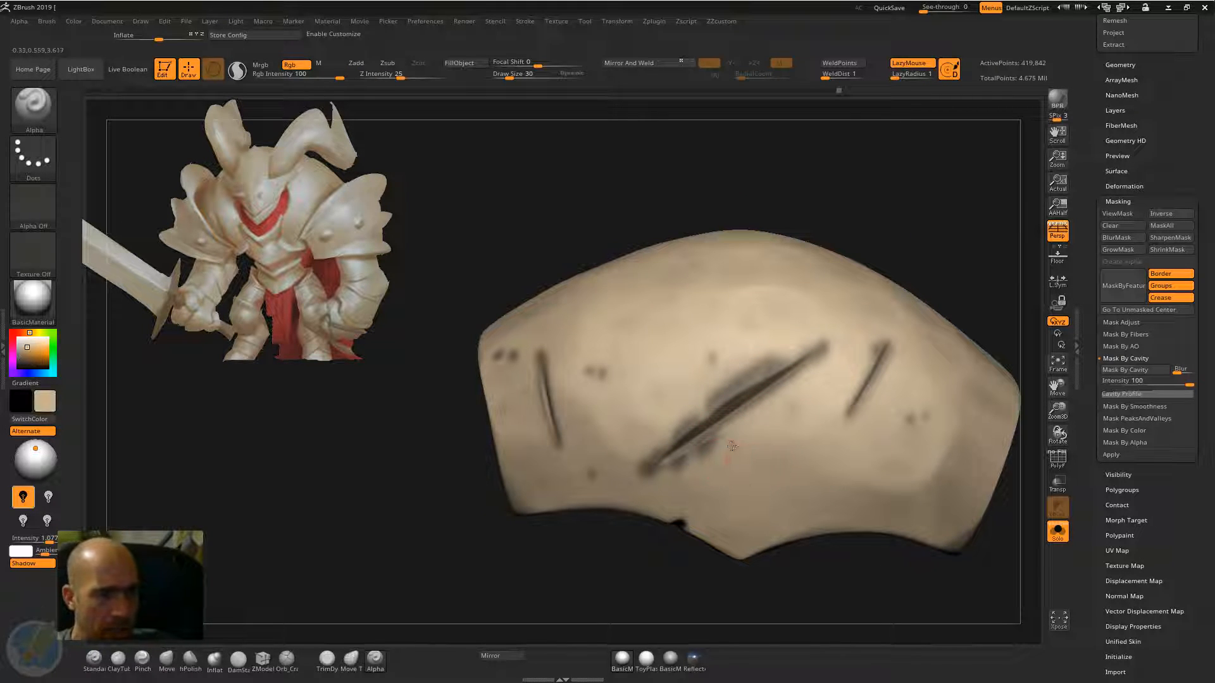
drag(694, 461, 717, 456)
mouse_move(715, 382)
mouse_down()
mouse_move(733, 364)
mouse_move(650, 438)
mouse_move(781, 355)
mouse_up()
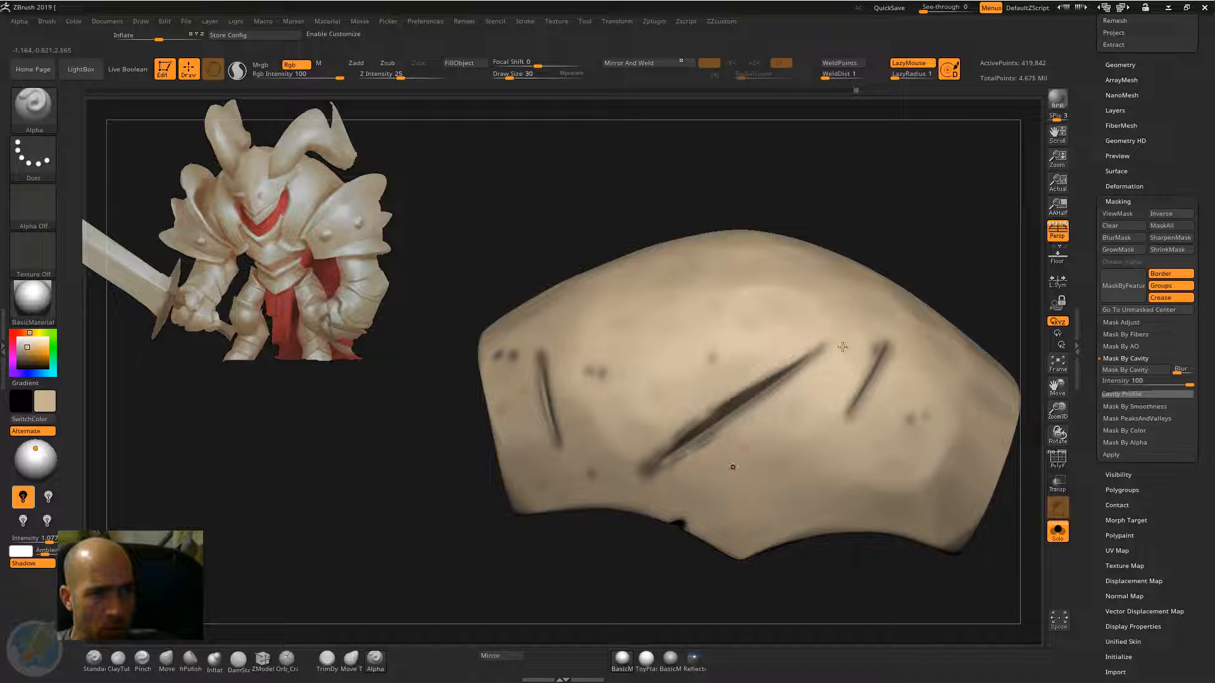
drag(878, 336, 839, 405)
drag(899, 356, 870, 408)
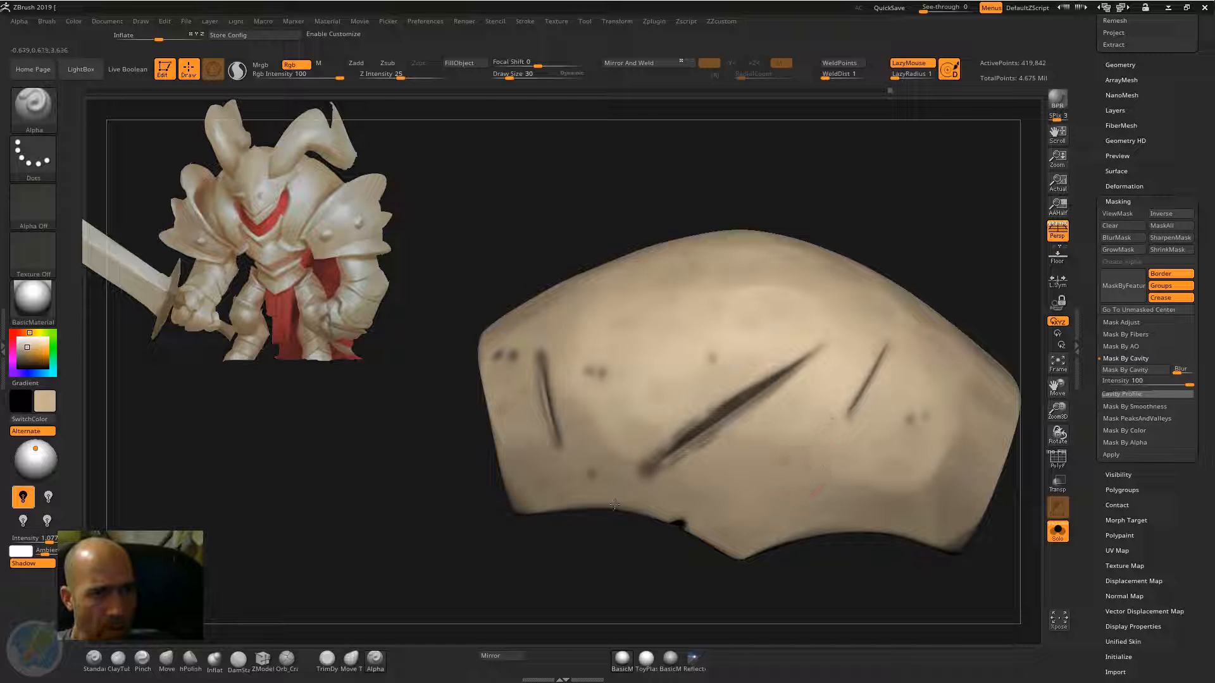
drag(677, 476, 643, 476)
drag(697, 401, 636, 465)
drag(581, 370, 588, 372)
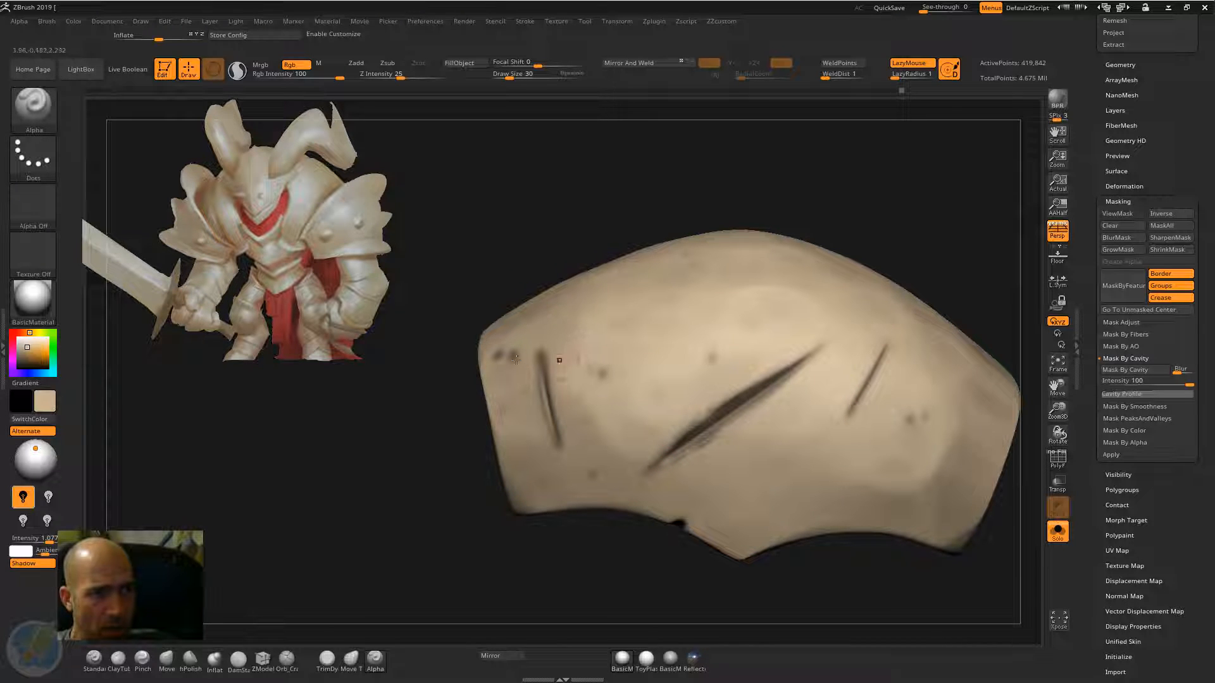
drag(518, 360, 551, 406)
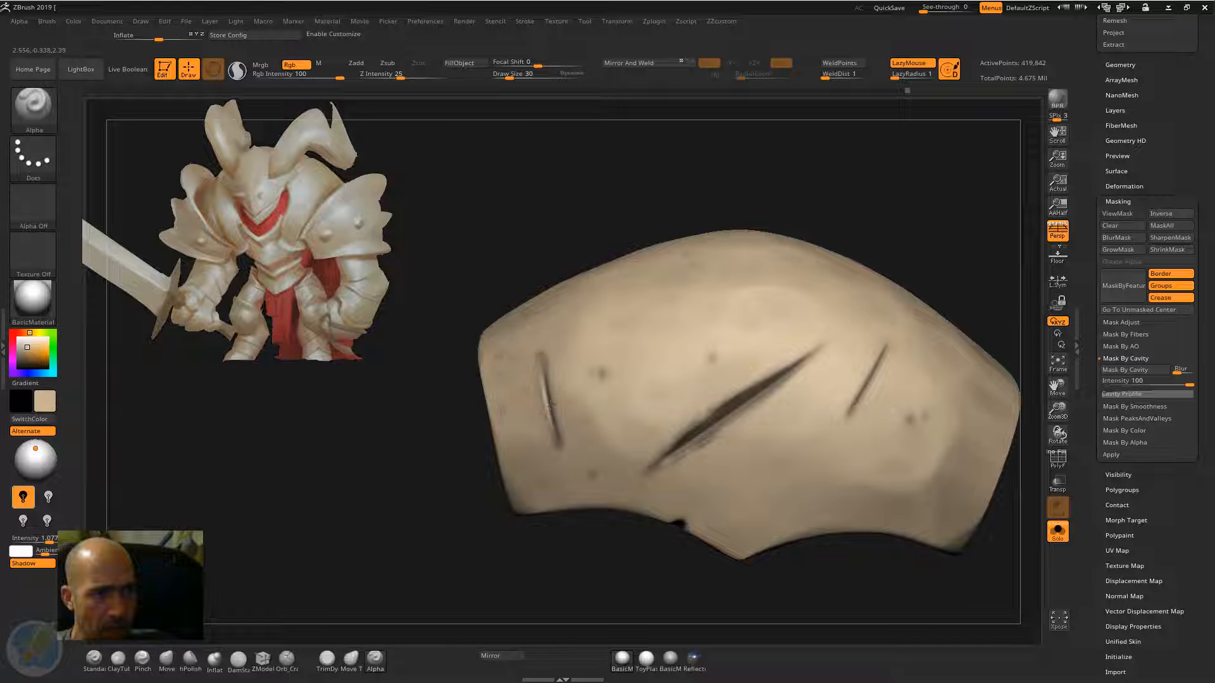
Step: Paint beige around the scratches on both shoulder sections of the torso armour to narrow the dark lines
mouse_move(886, 196)
mouse_down()
mouse_move(806, 279)
mouse_move(734, 320)
mouse_up()
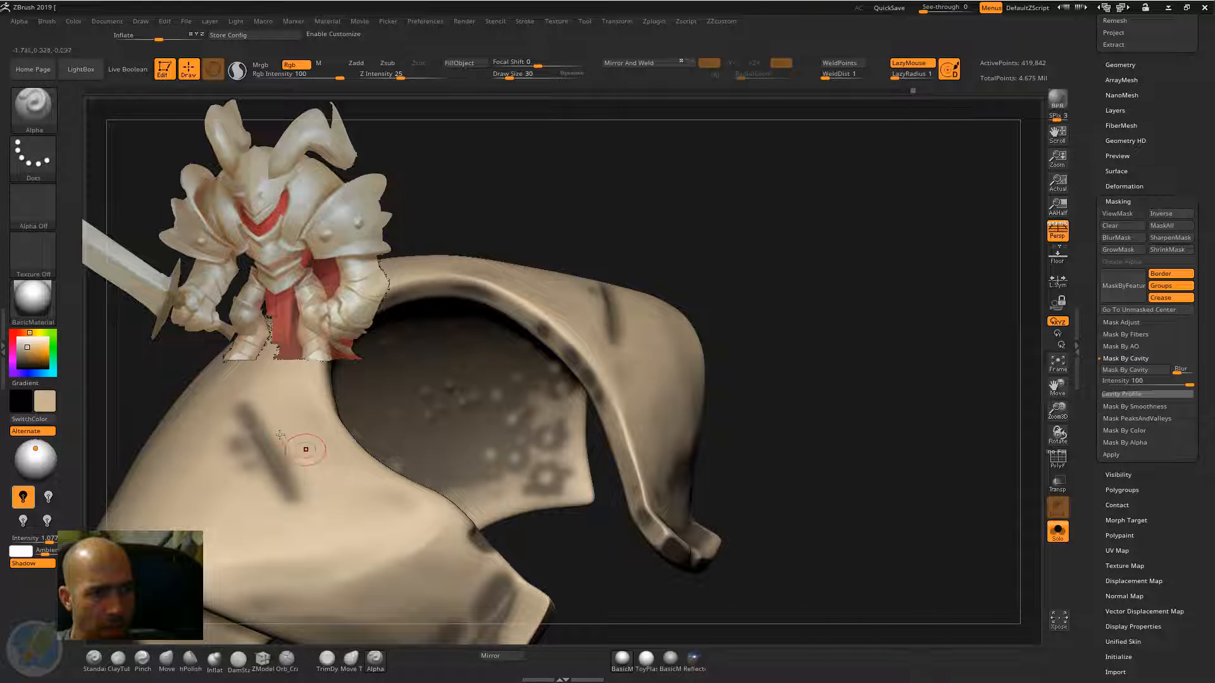
drag(228, 426, 283, 514)
mouse_move(246, 393)
mouse_down()
mouse_move(304, 481)
mouse_move(307, 510)
mouse_up()
drag(691, 247, 731, 273)
drag(681, 184, 660, 276)
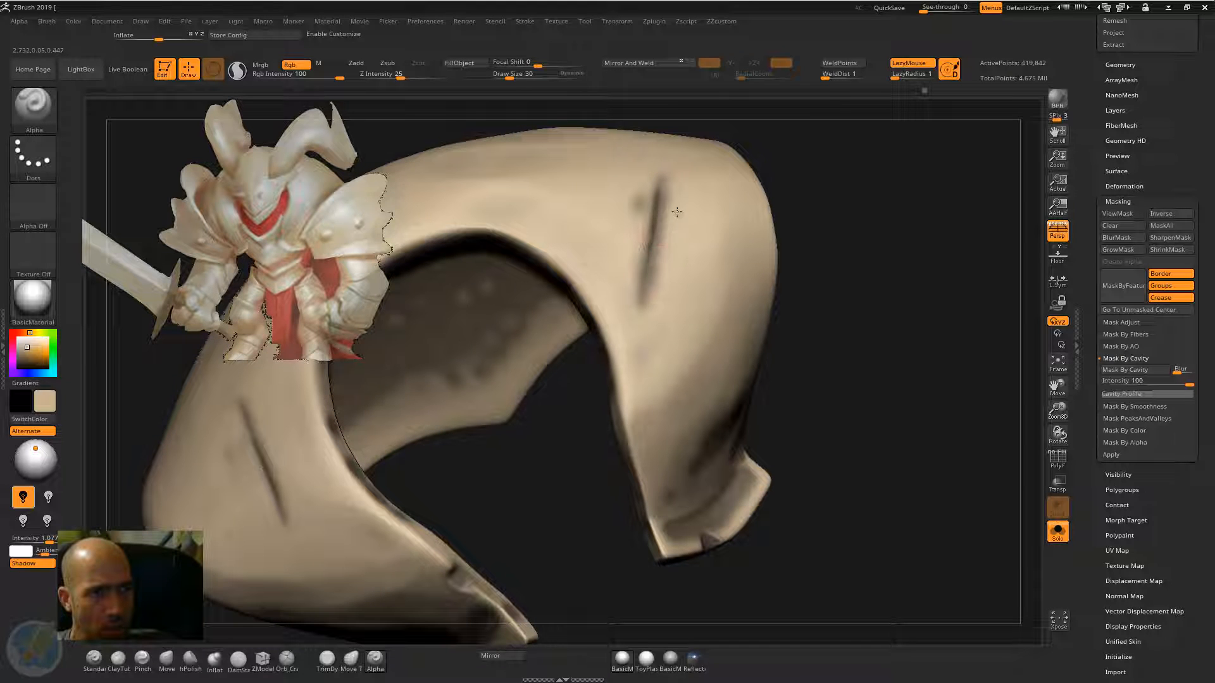
drag(674, 211, 648, 306)
drag(637, 248, 640, 307)
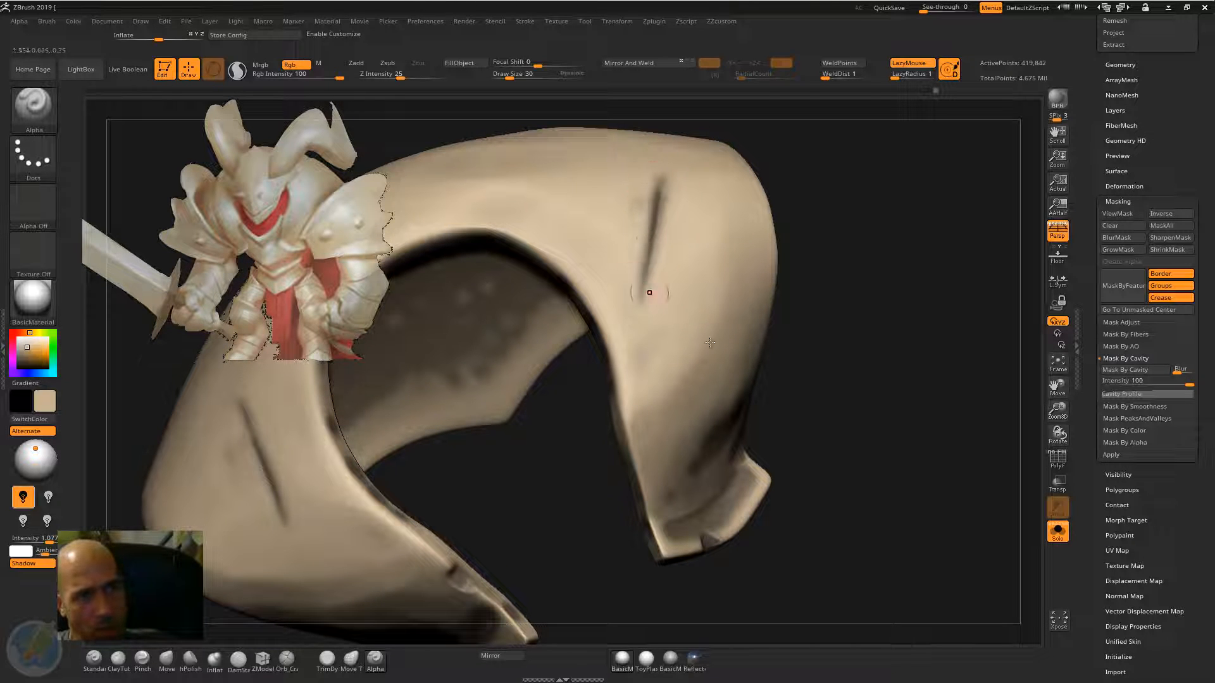
Step: Touch up the leftover dark blotches on the torso armour's front and lower flaps with the beige, checking it from several angles
mouse_move(826, 360)
alt+mouse_down()
mouse_move(800, 330)
mouse_move(734, 303)
mouse_move(628, 345)
alt+mouse_up()
mouse_move(678, 311)
mouse_down()
mouse_move(641, 341)
mouse_move(661, 339)
mouse_move(602, 373)
mouse_up()
drag(825, 348, 898, 356)
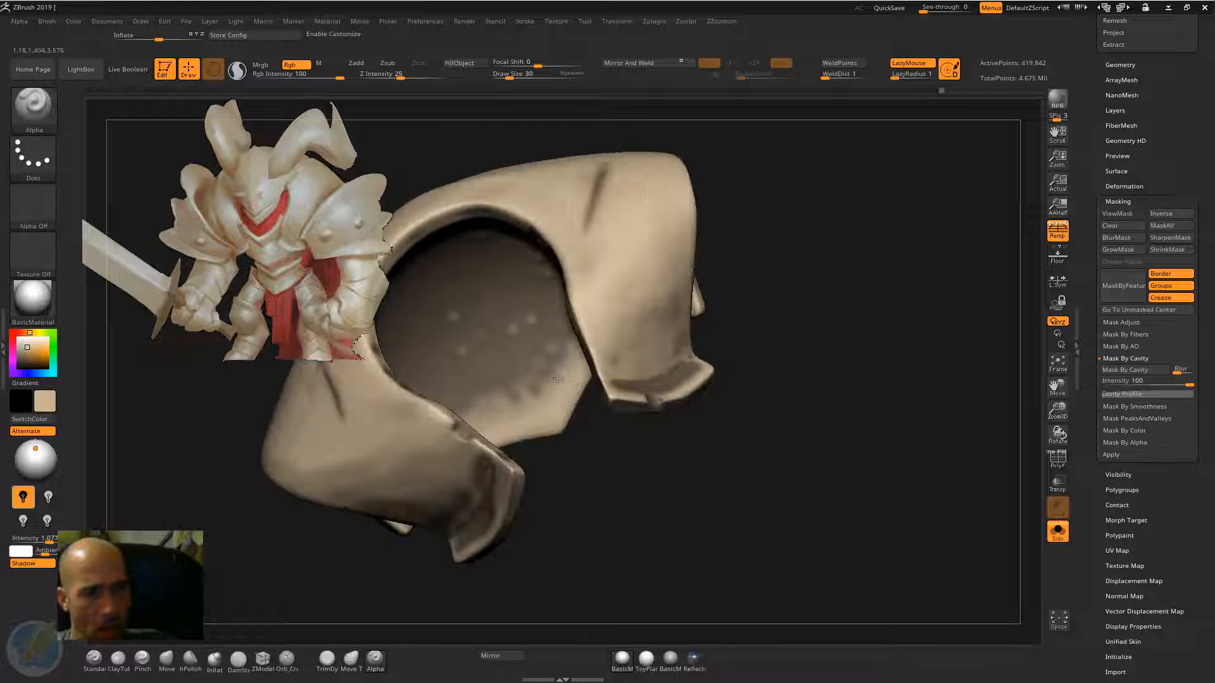
drag(662, 503, 547, 345)
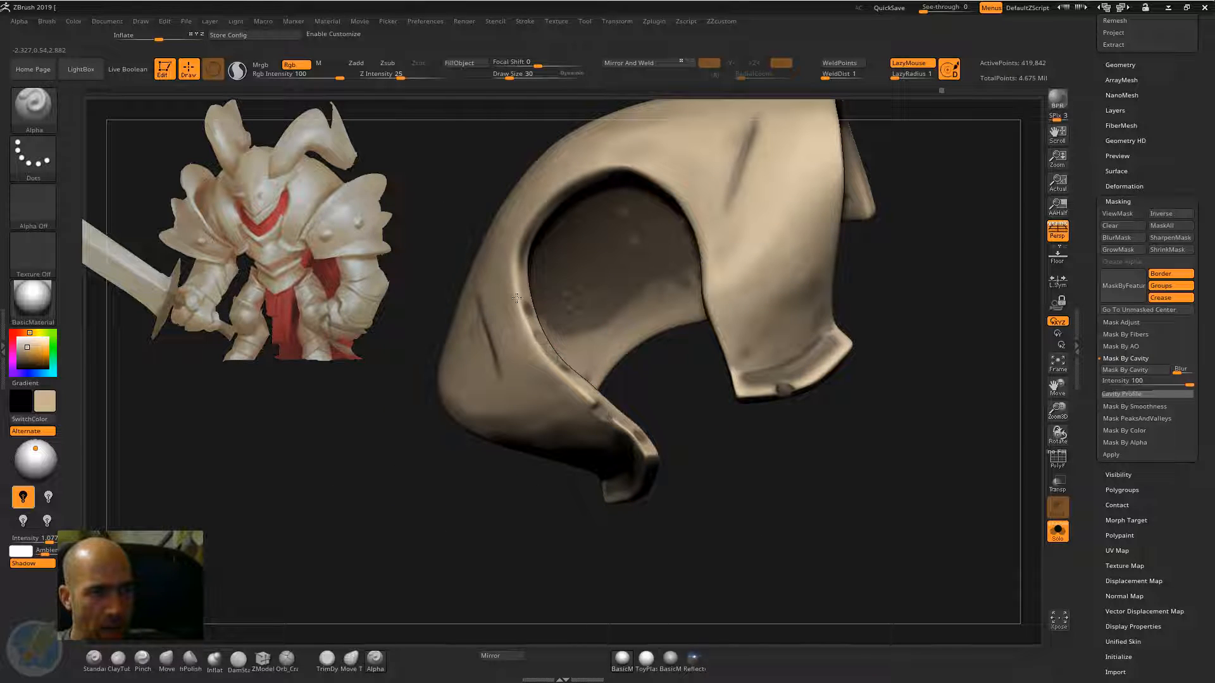
mouse_move(547, 506)
mouse_down()
mouse_move(813, 501)
mouse_move(822, 529)
mouse_move(749, 535)
mouse_move(764, 542)
mouse_up()
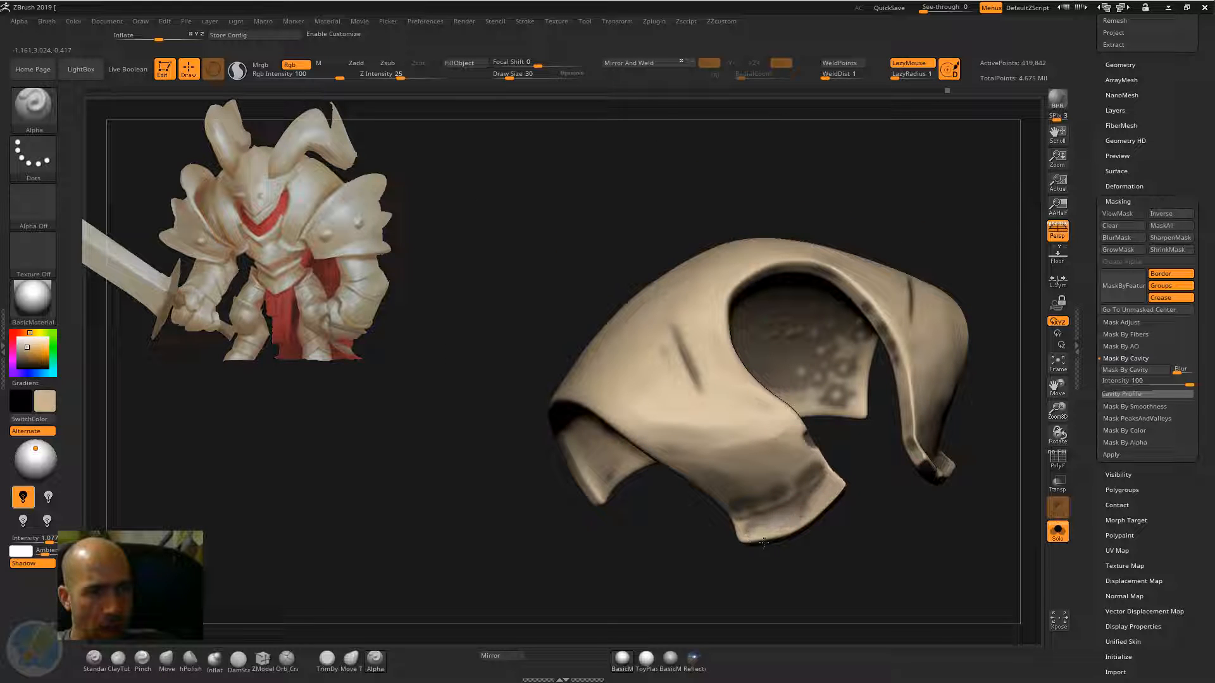
drag(829, 465, 739, 502)
alt+drag(739, 560, 613, 577)
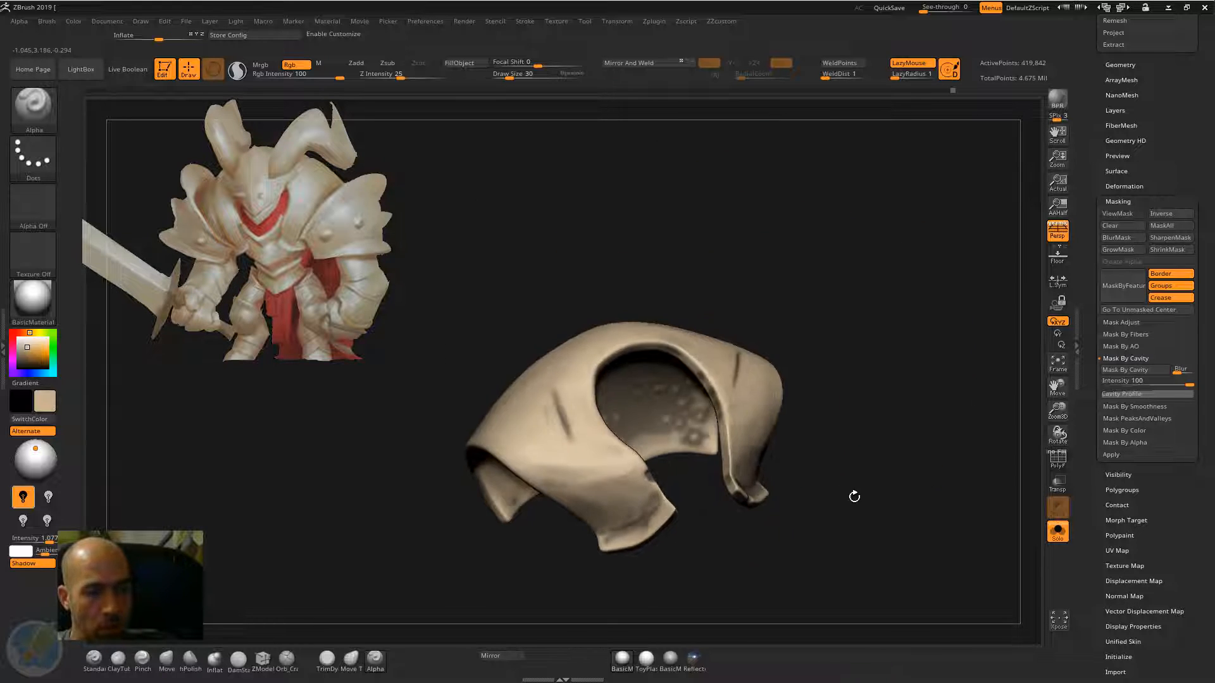
drag(855, 496, 753, 486)
mouse_move(702, 518)
mouse_down()
mouse_move(746, 516)
mouse_move(767, 569)
mouse_move(709, 573)
mouse_move(724, 608)
mouse_up()
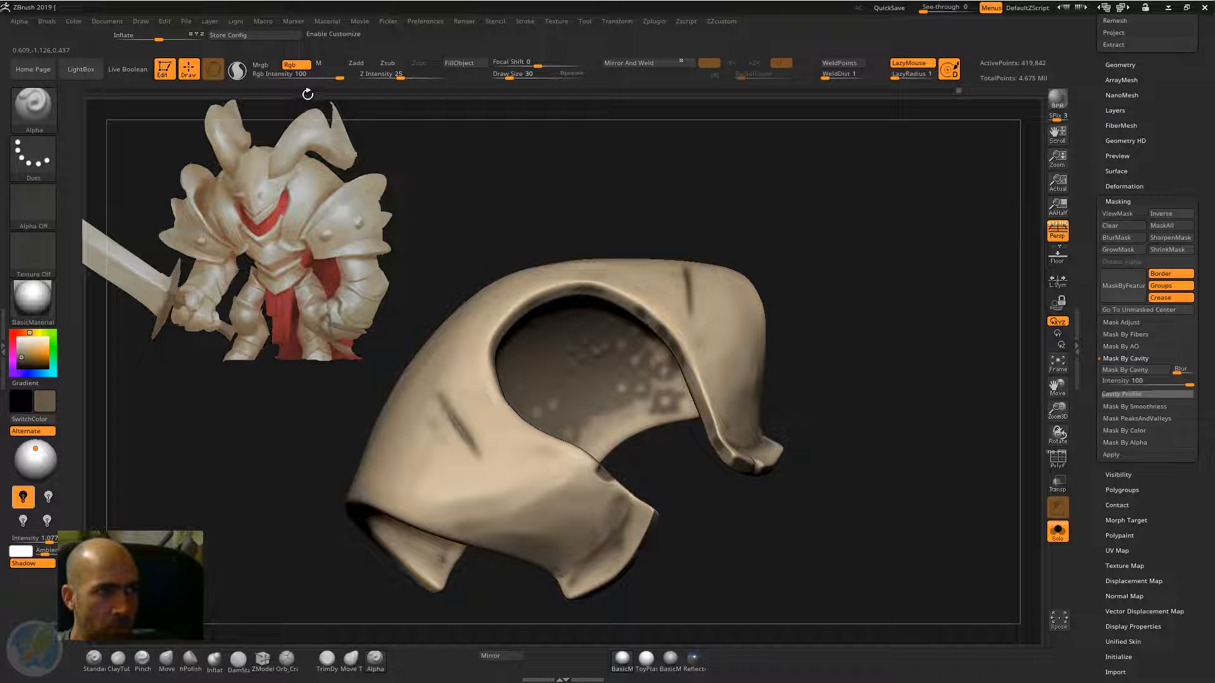
Step: Set the RGB intensity to 17 and the draw size to 50, and softly shade the lower part of one front flap with brown
drag(320, 76, 290, 76)
drag(698, 555, 719, 545)
key(bracketright)
key(bracketright)
mouse_move(602, 494)
mouse_down()
mouse_move(584, 501)
mouse_move(593, 476)
mouse_up()
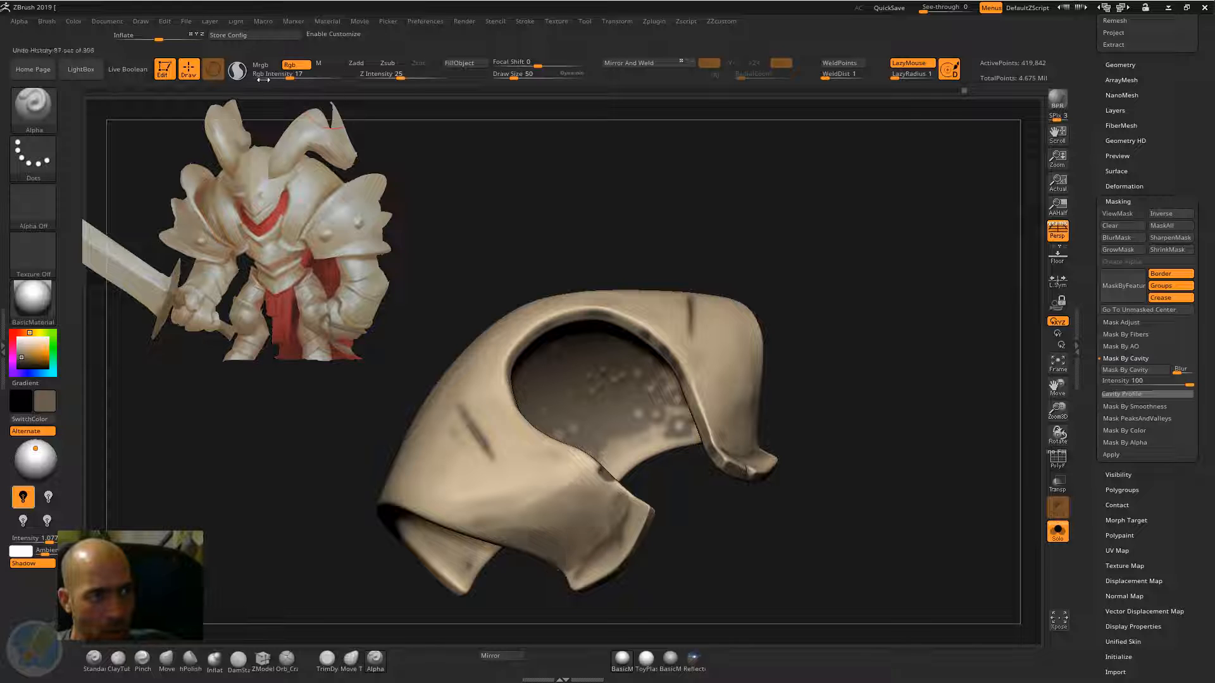
drag(917, 407, 597, 476)
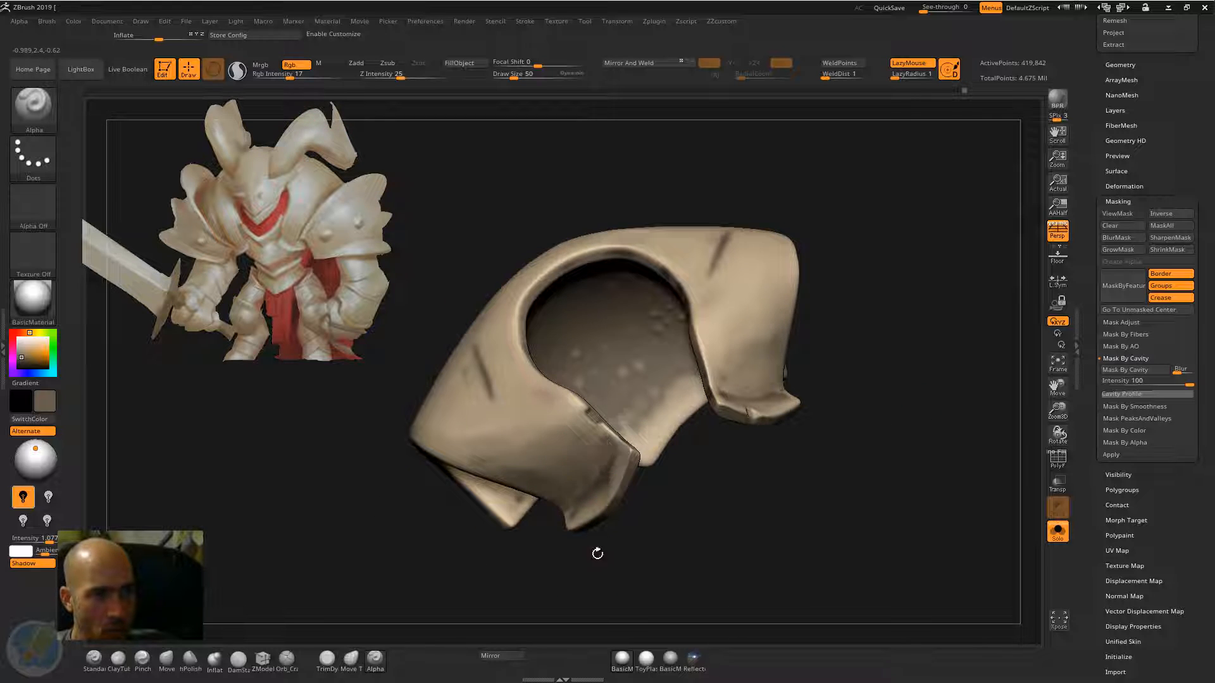
mouse_move(598, 554)
mouse_down()
mouse_move(734, 364)
mouse_move(753, 386)
mouse_move(801, 395)
mouse_move(794, 409)
mouse_up()
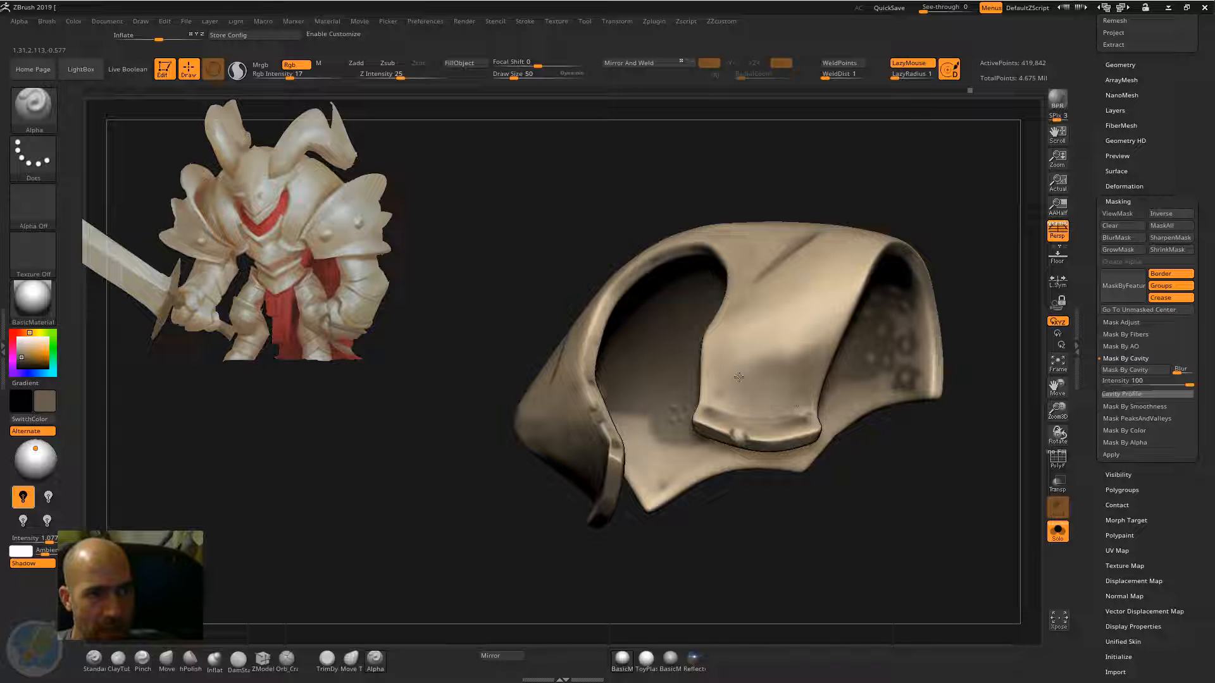
Step: Shade the other front flap above its lower rim with soft brown and show the whole knight again
drag(738, 377, 708, 388)
drag(821, 484, 851, 545)
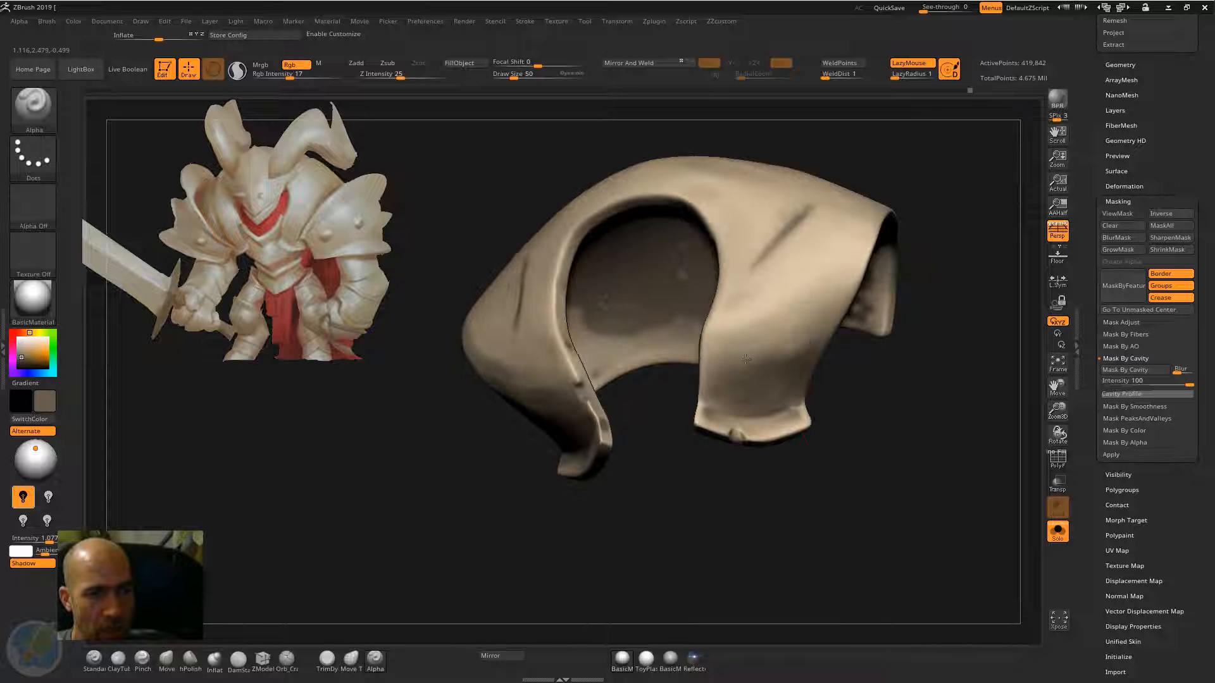
drag(886, 424, 832, 500)
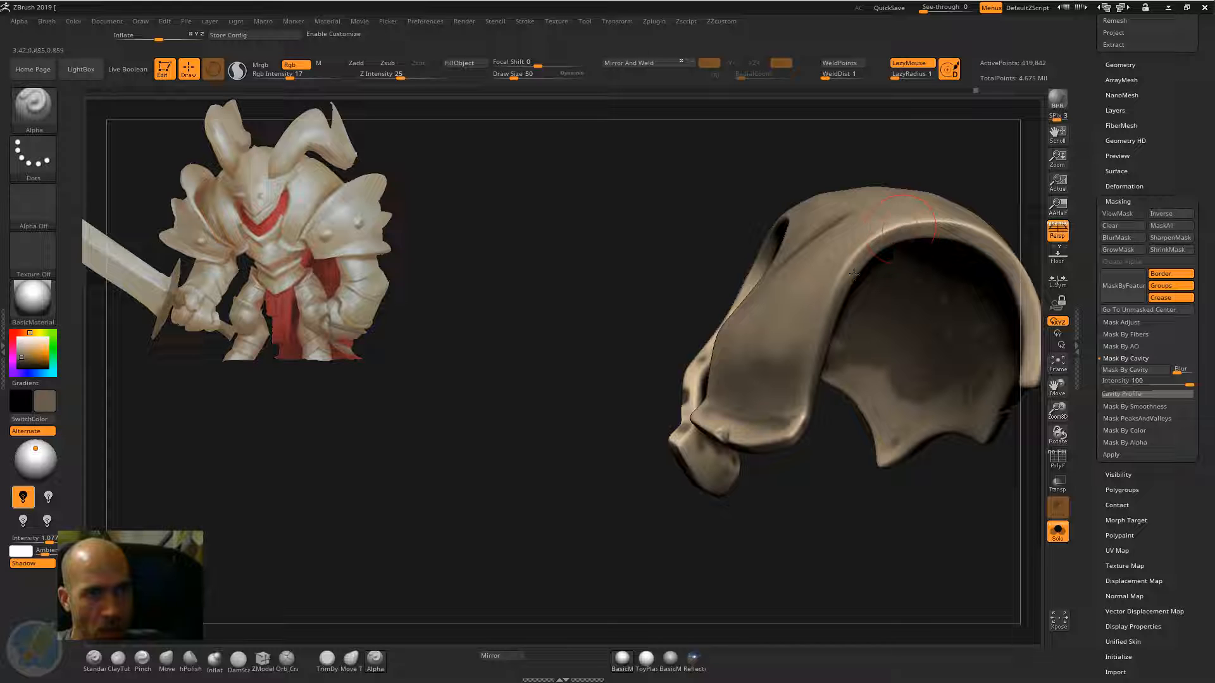
drag(1007, 227, 969, 352)
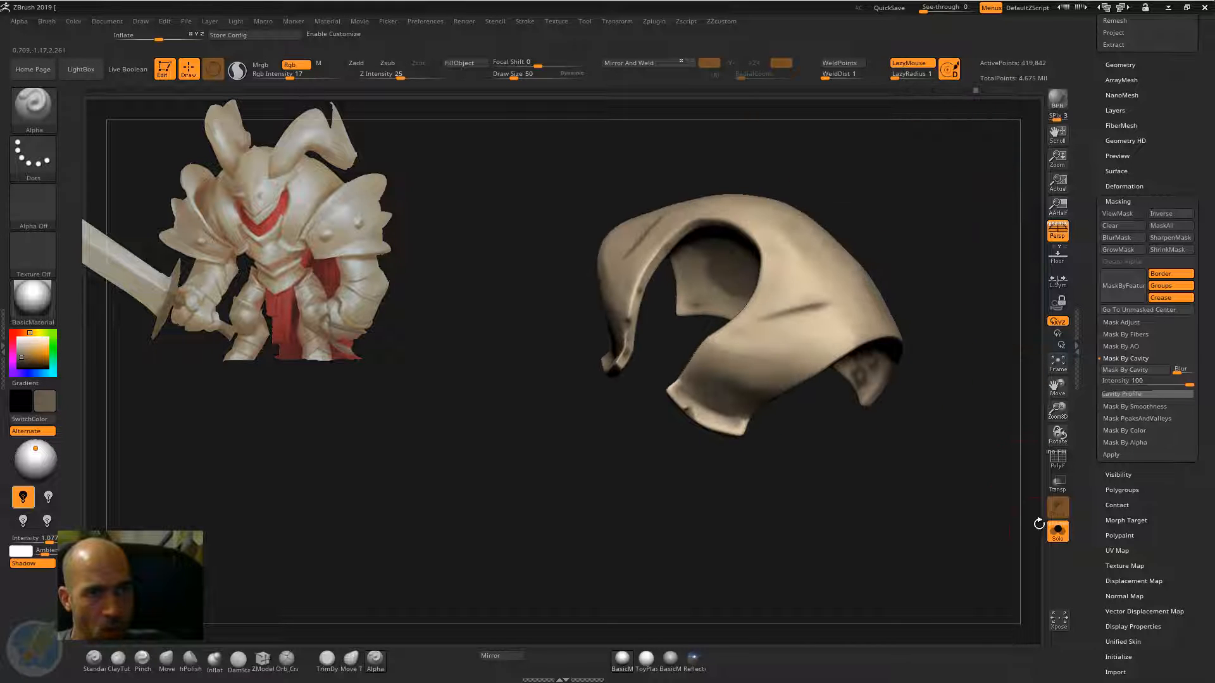
click(1057, 532)
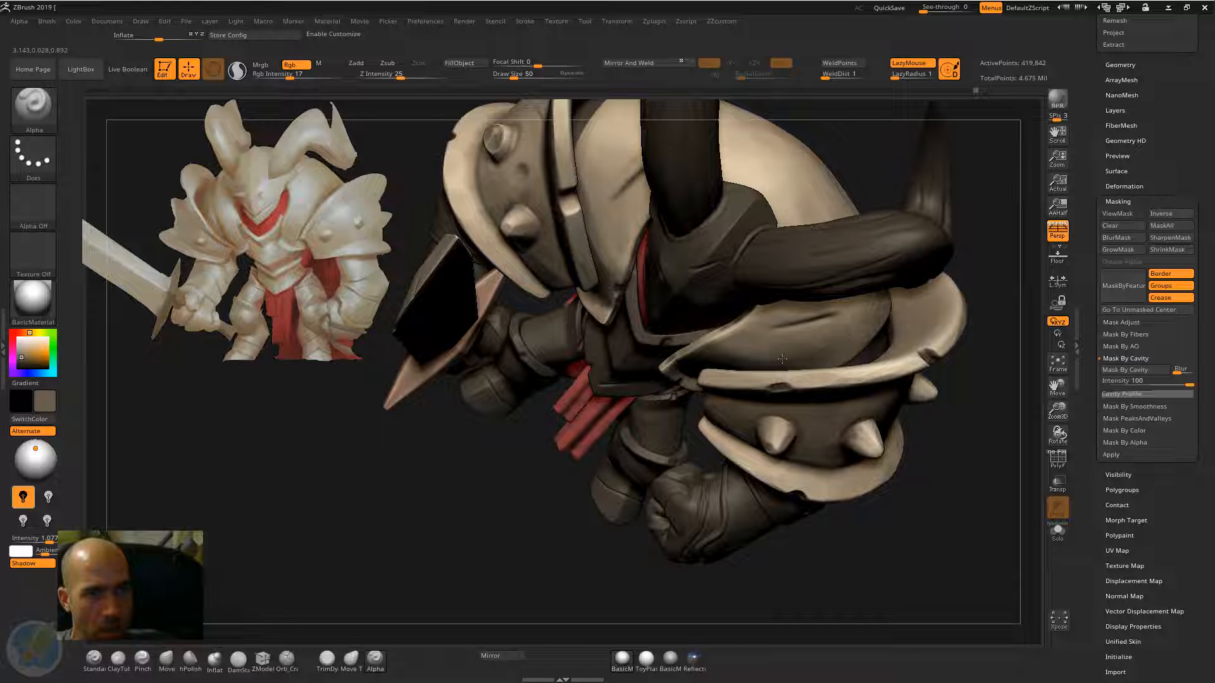
Step: Softly darken the torso armour with brown where it meets the shoulder pads, working around the front and back
right_drag(795, 353, 780, 360)
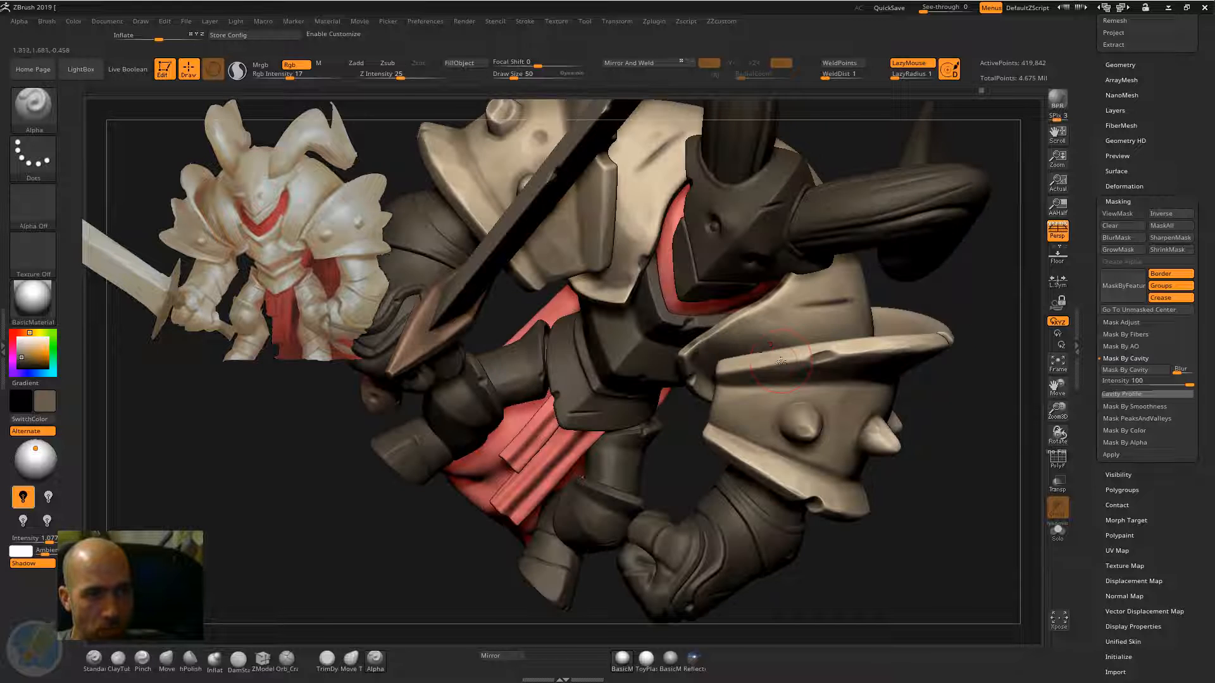
mouse_move(962, 285)
right_down()
mouse_move(901, 317)
mouse_move(935, 273)
right_up()
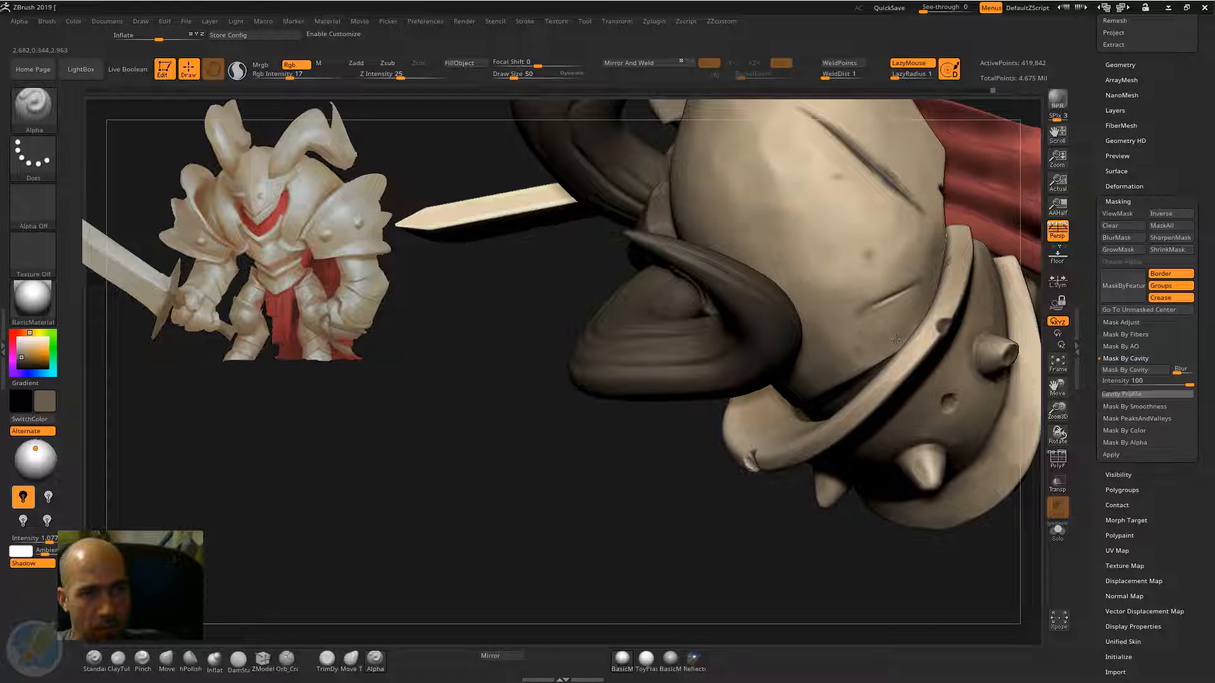
mouse_move(586, 422)
mouse_down()
mouse_move(869, 304)
mouse_move(797, 300)
mouse_up()
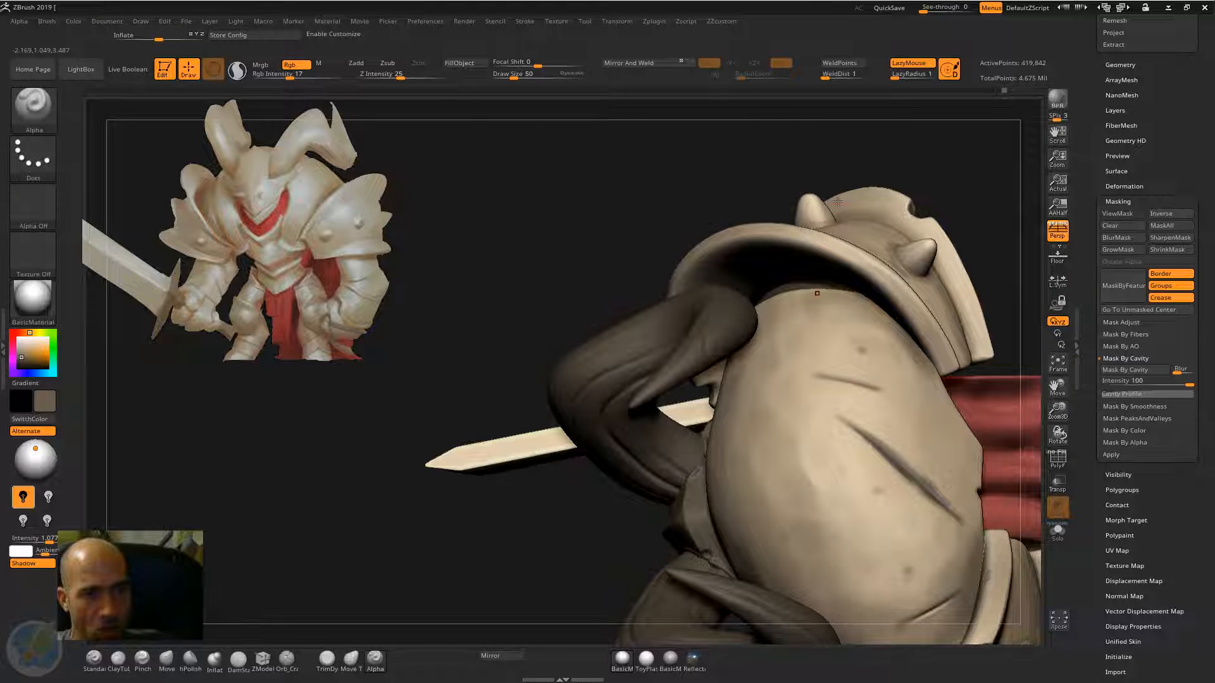
mouse_move(570, 285)
mouse_down()
mouse_move(905, 295)
mouse_move(884, 138)
mouse_move(709, 376)
mouse_move(775, 309)
mouse_up()
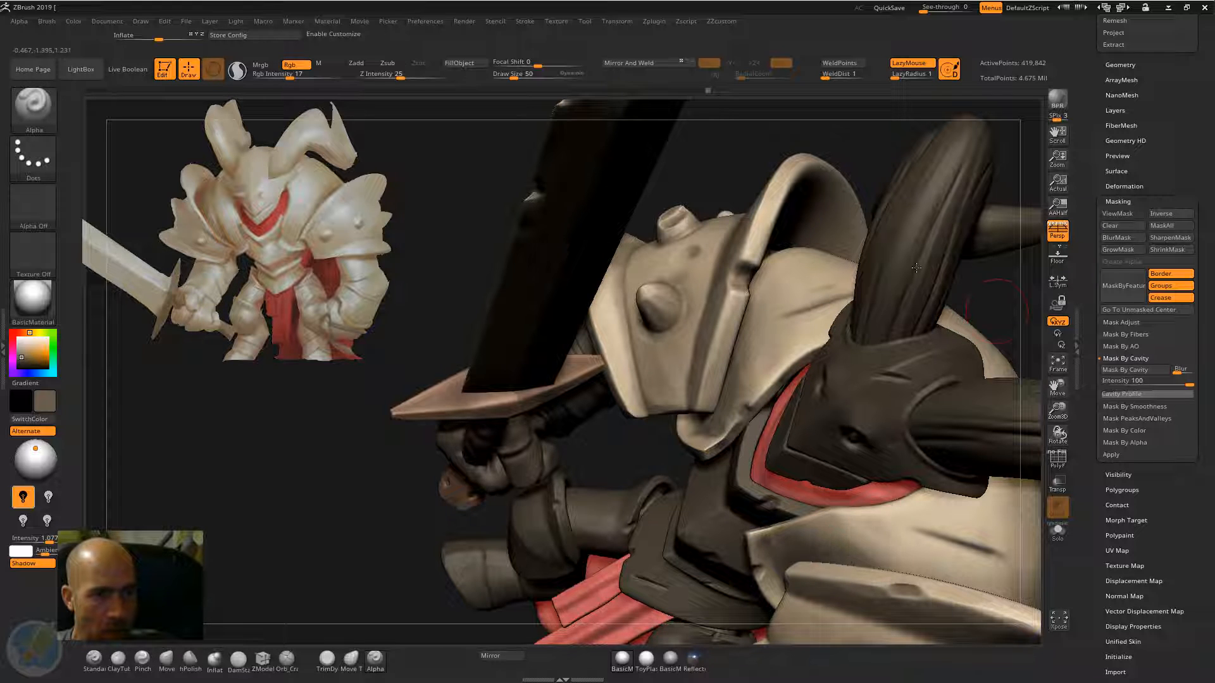
alt+right_drag(873, 537, 827, 534)
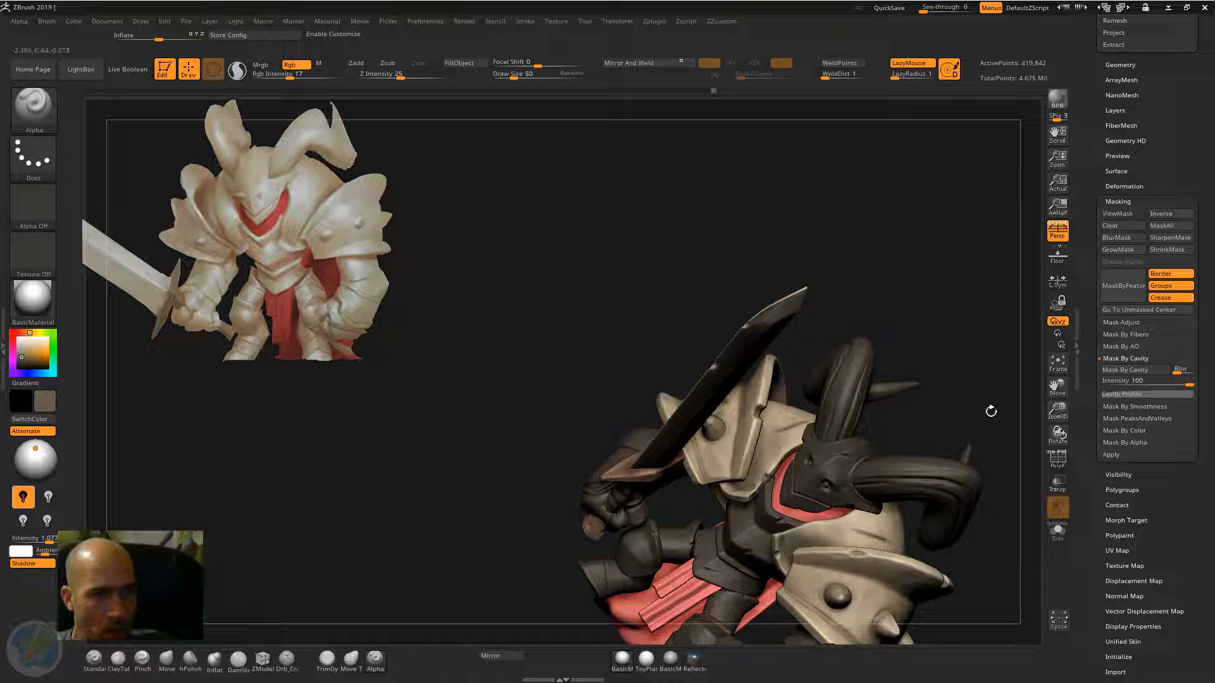
right_drag(990, 412, 820, 414)
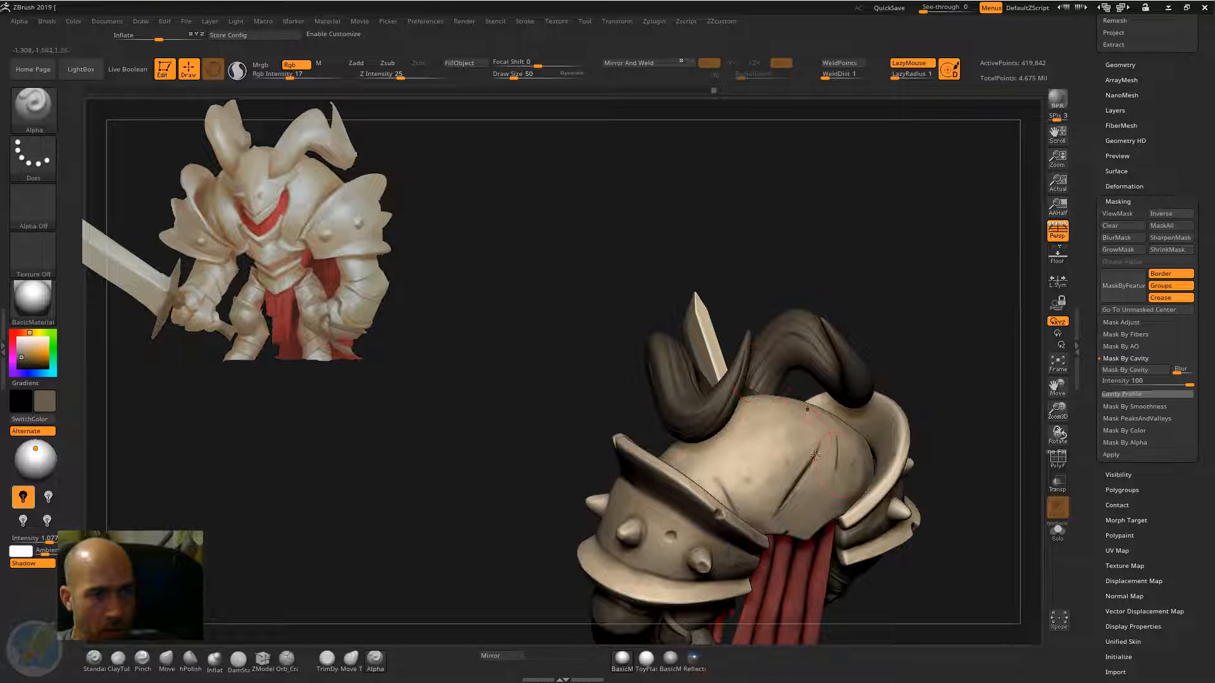
right_drag(896, 434, 820, 483)
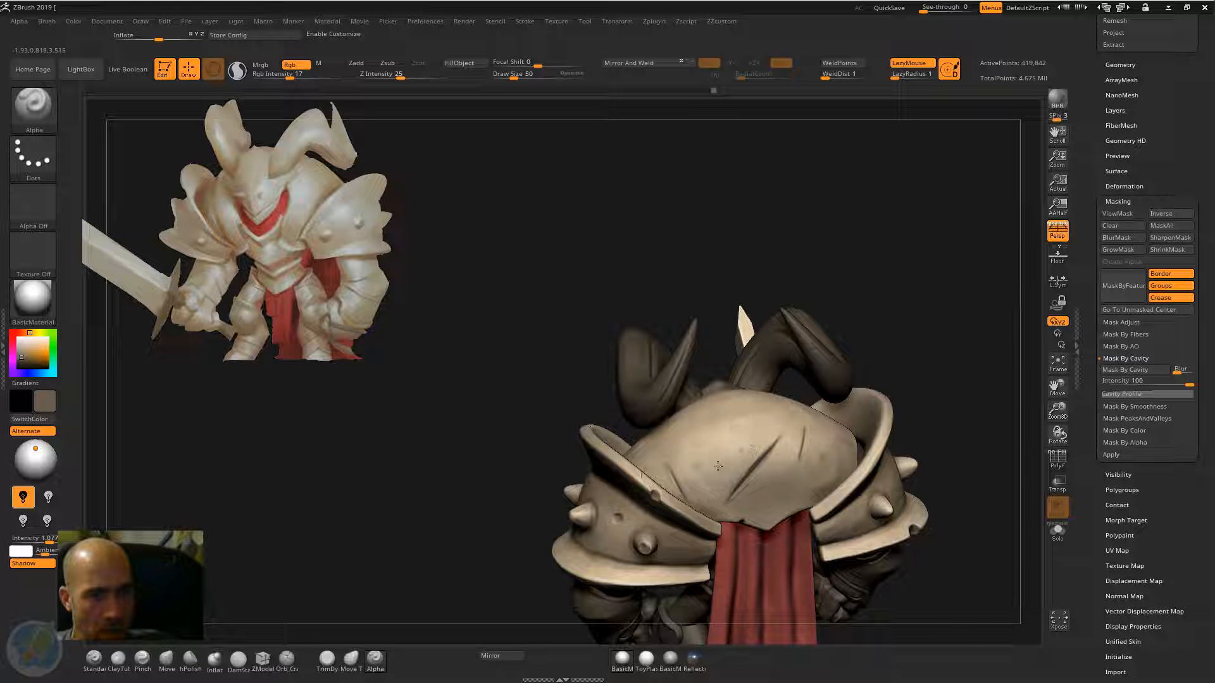
drag(810, 385, 876, 427)
drag(946, 297, 880, 296)
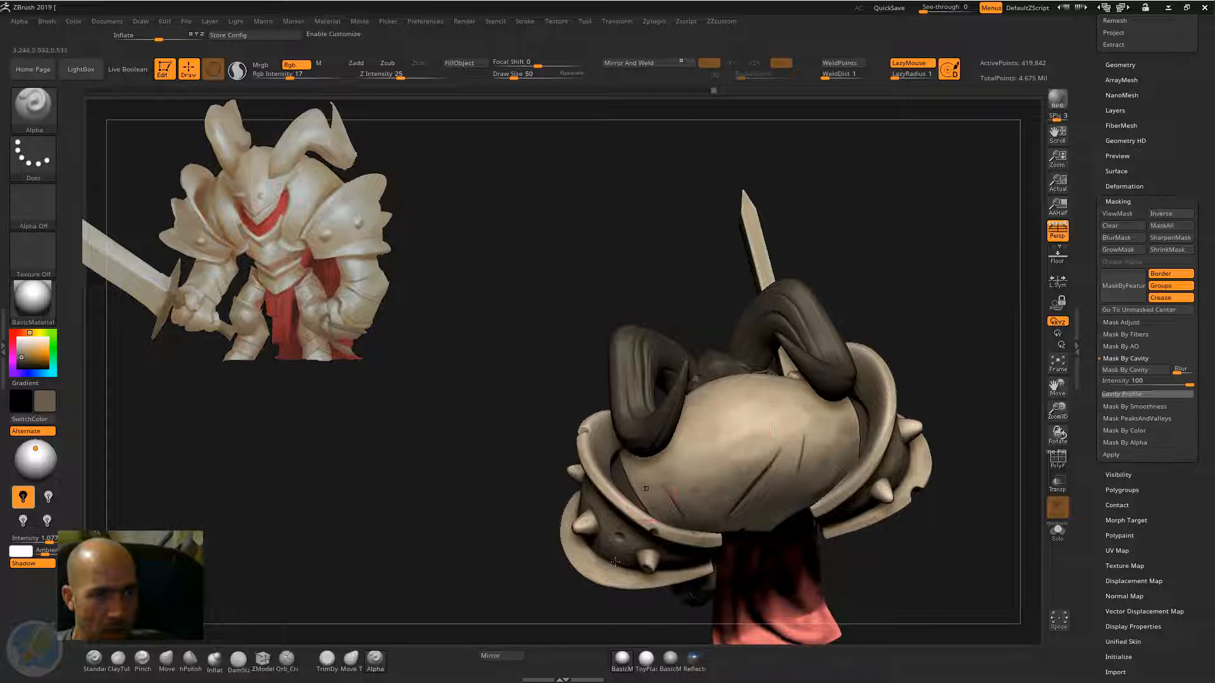
Step: Sample a light tan from the armour and view the whole knight from behind and from the front
key(c)
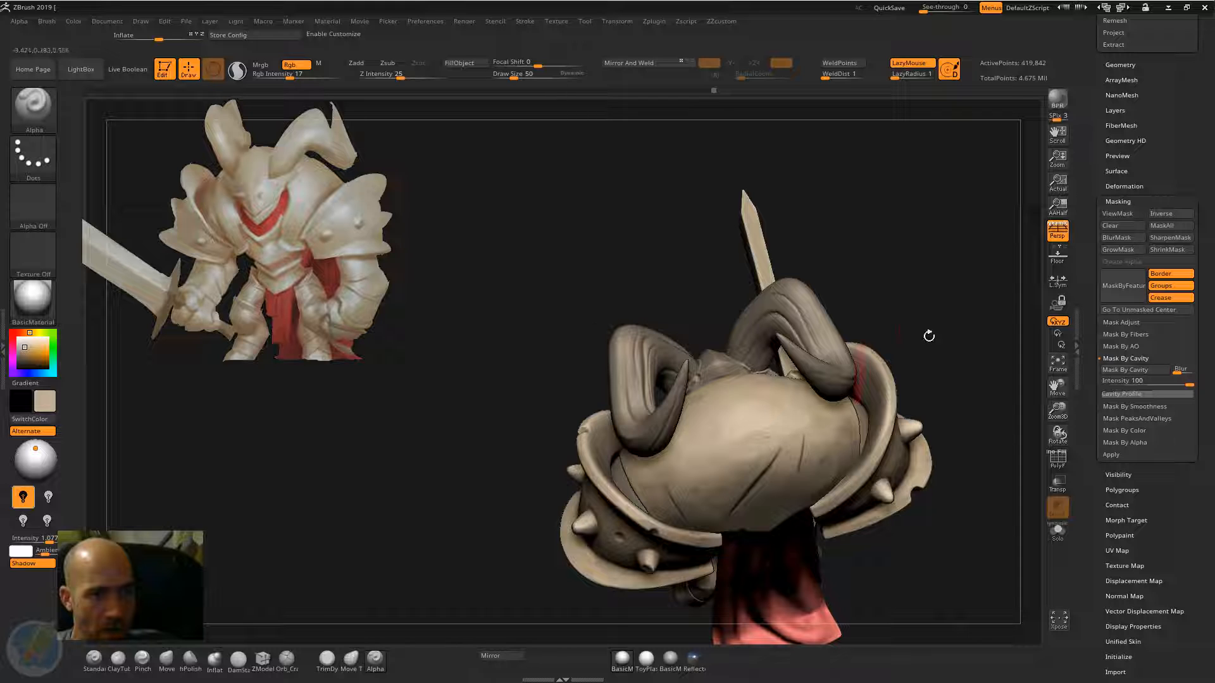
drag(929, 336, 800, 265)
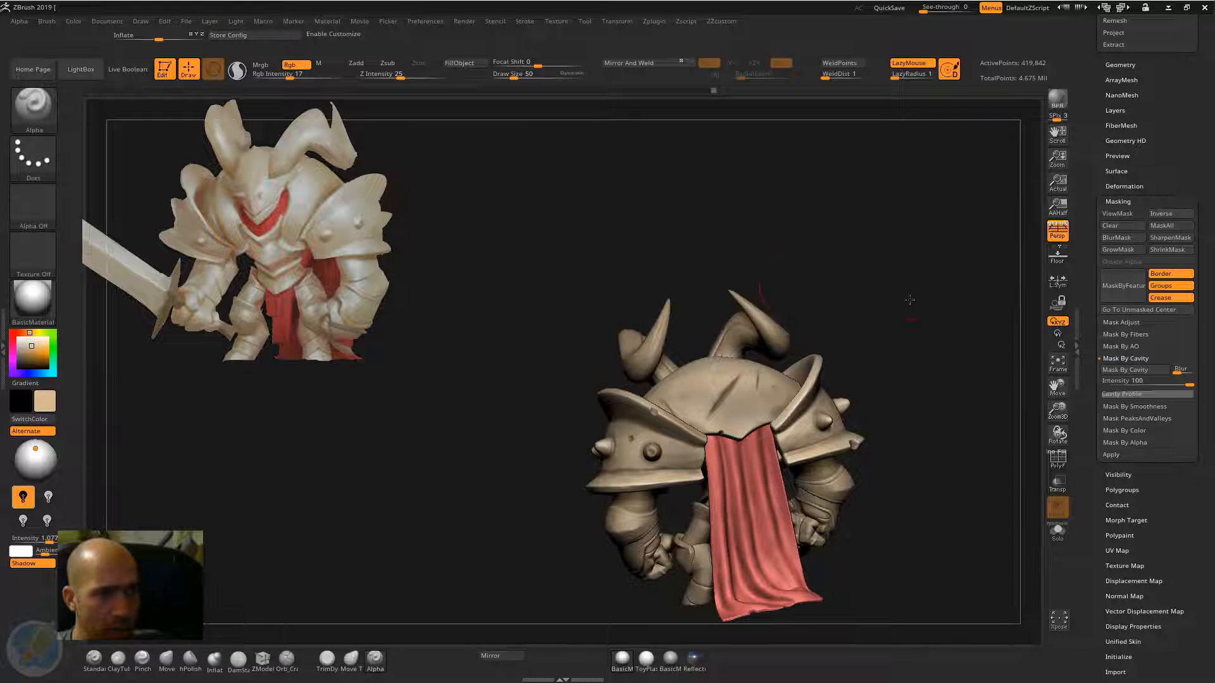
drag(677, 289, 715, 357)
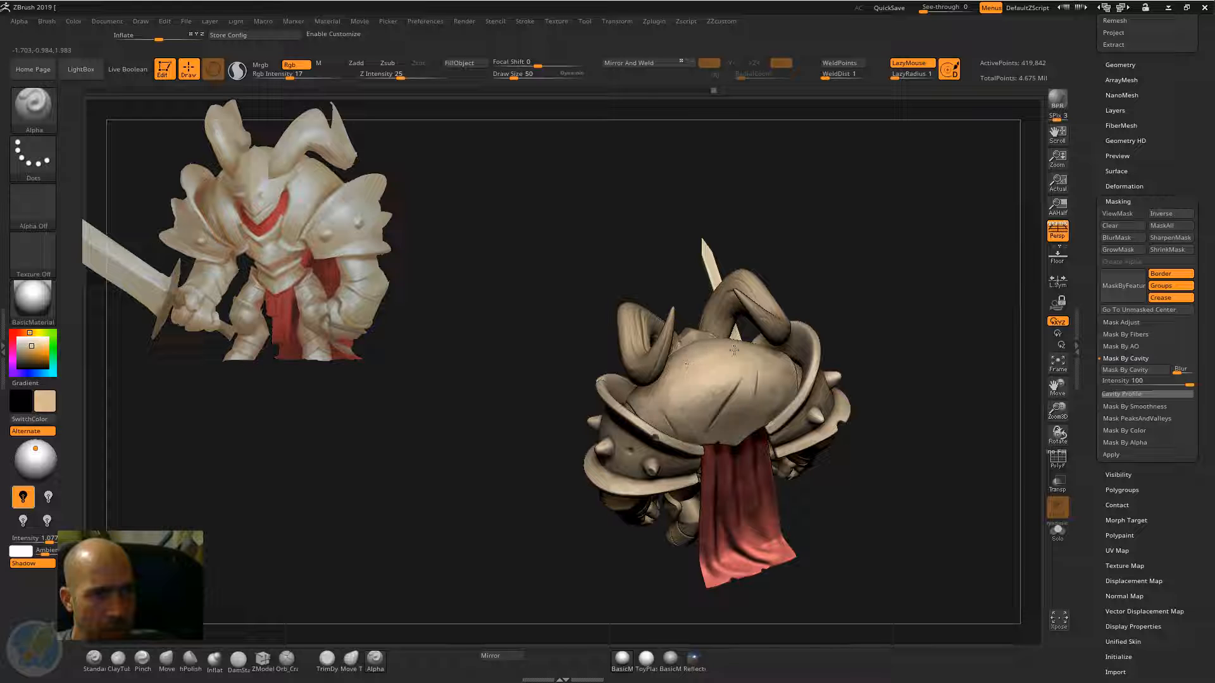
drag(856, 253, 675, 264)
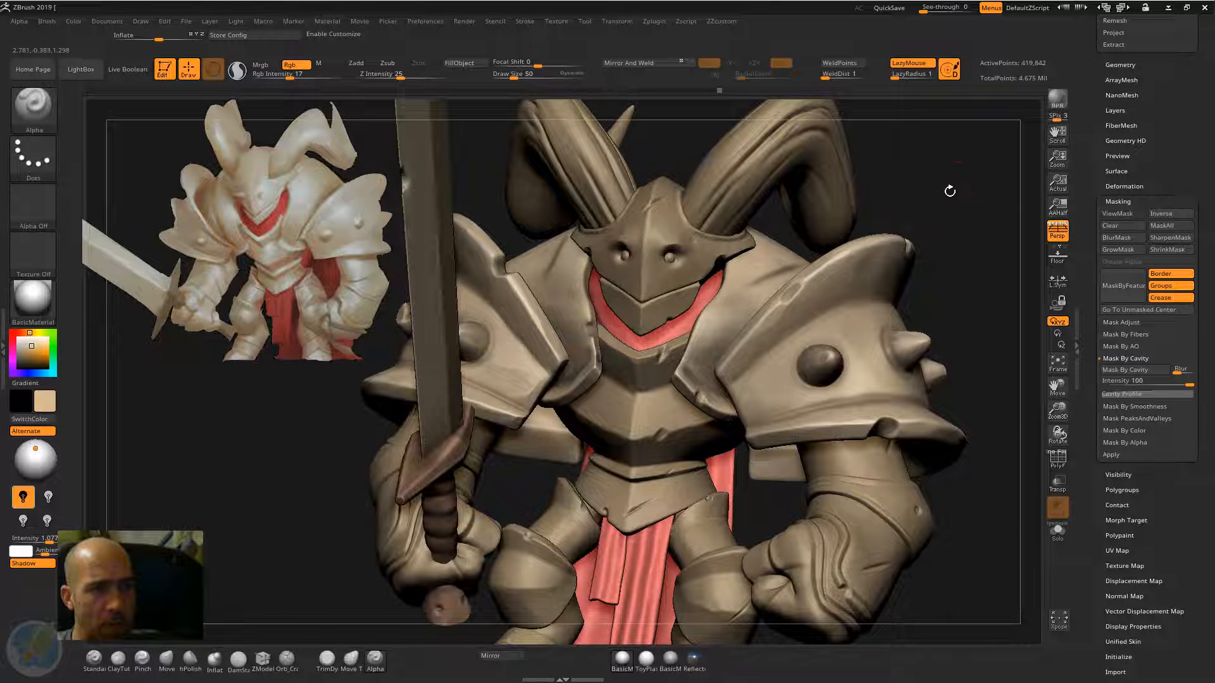
mouse_move(950, 190)
alt+mouse_down()
mouse_move(977, 208)
mouse_move(928, 195)
mouse_move(903, 207)
mouse_move(950, 235)
mouse_move(936, 177)
alt+mouse_up()
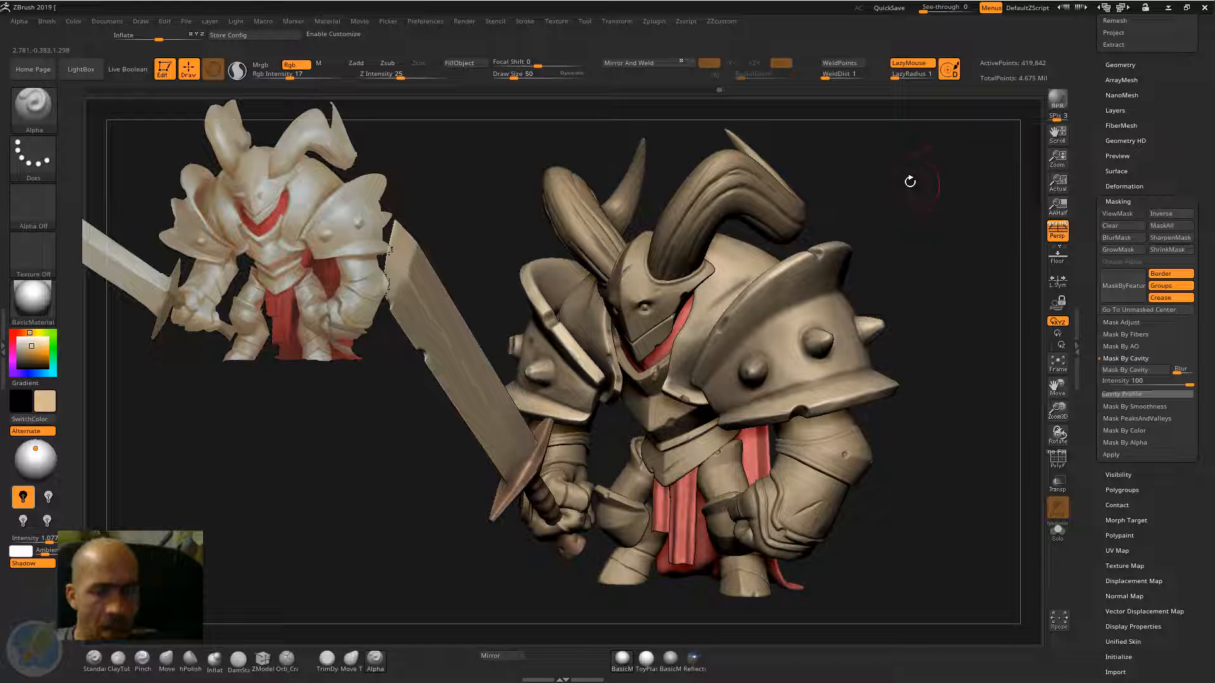